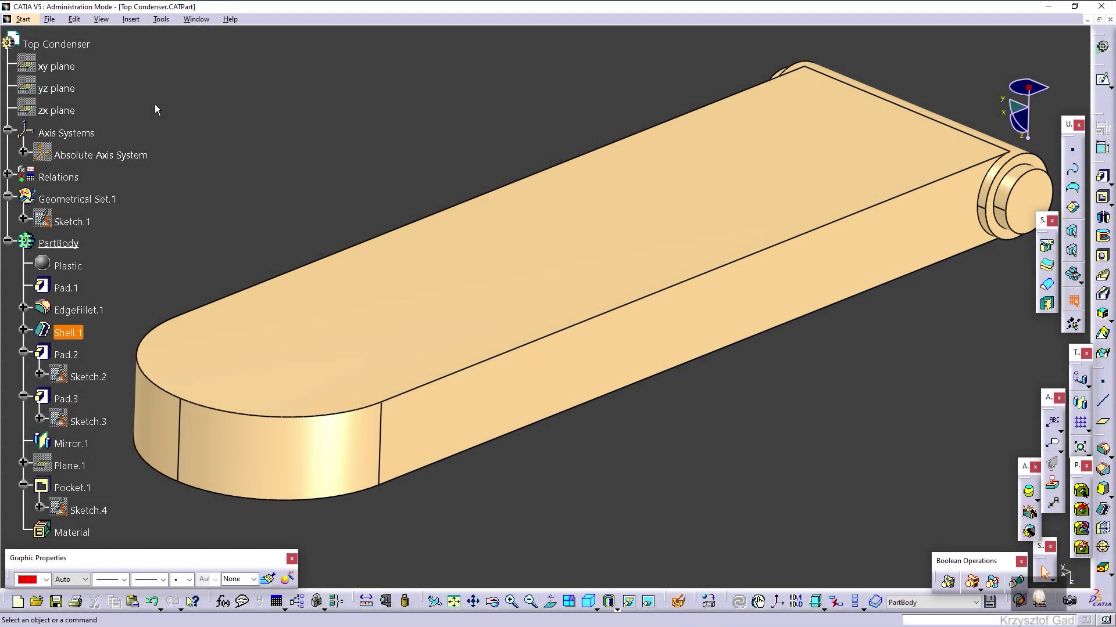
- Orbit the Top Condenser part to a side view and bring up the Mechanical Design workbench list
middle_click_drag(154, 104, 155, 103)
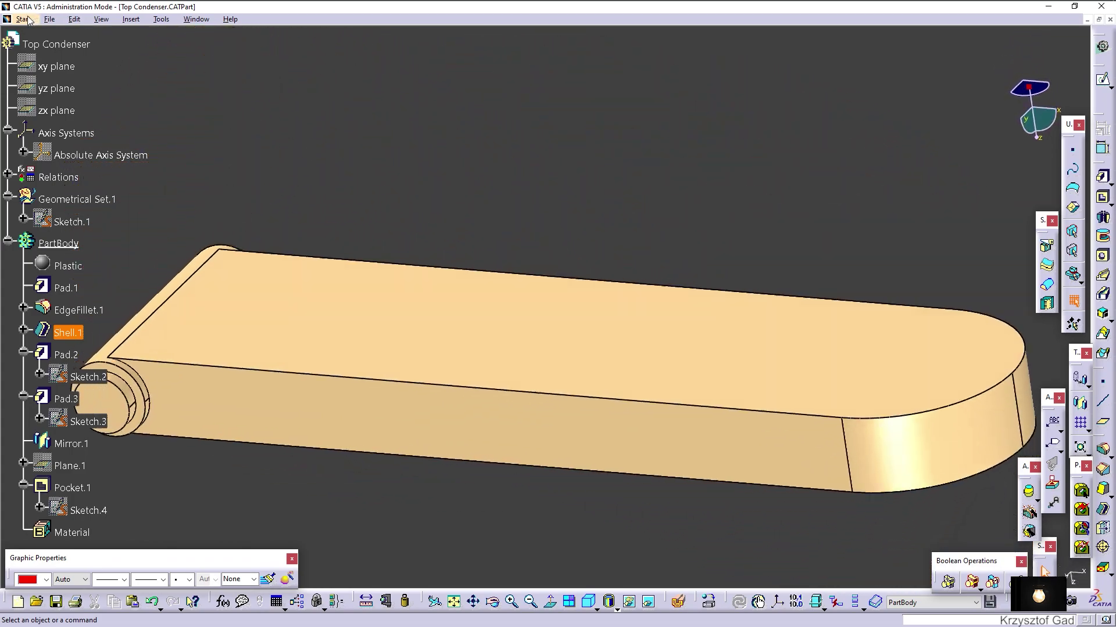
left_click(23, 18)
mouse_move(58, 169)
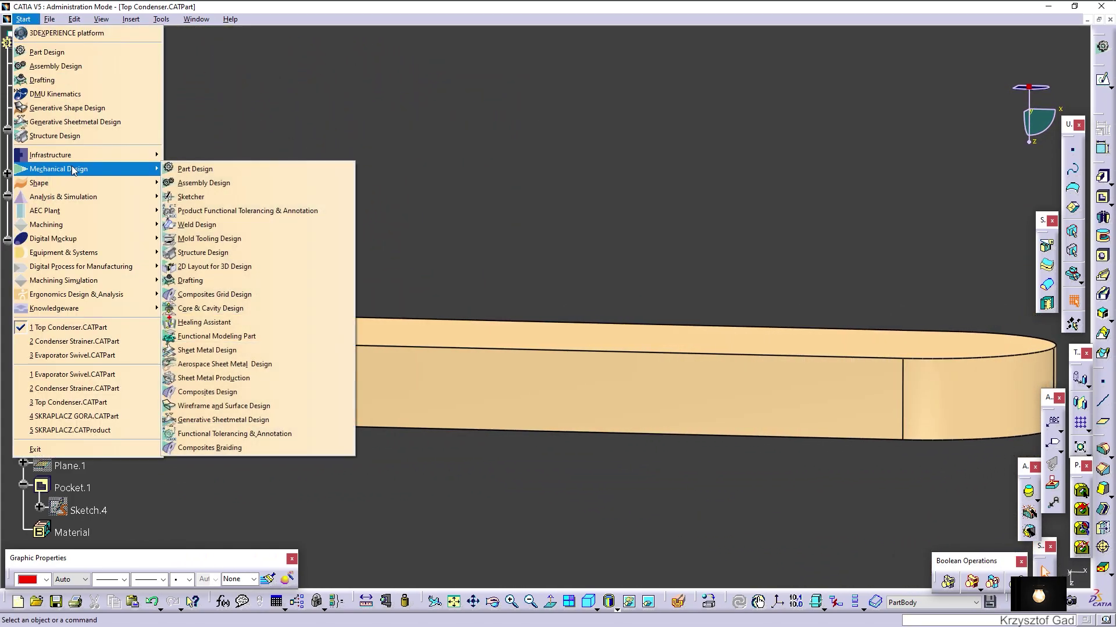
- Create Drawing1 in Drafting with an A4 ISO portrait sheet
left_click(236, 284)
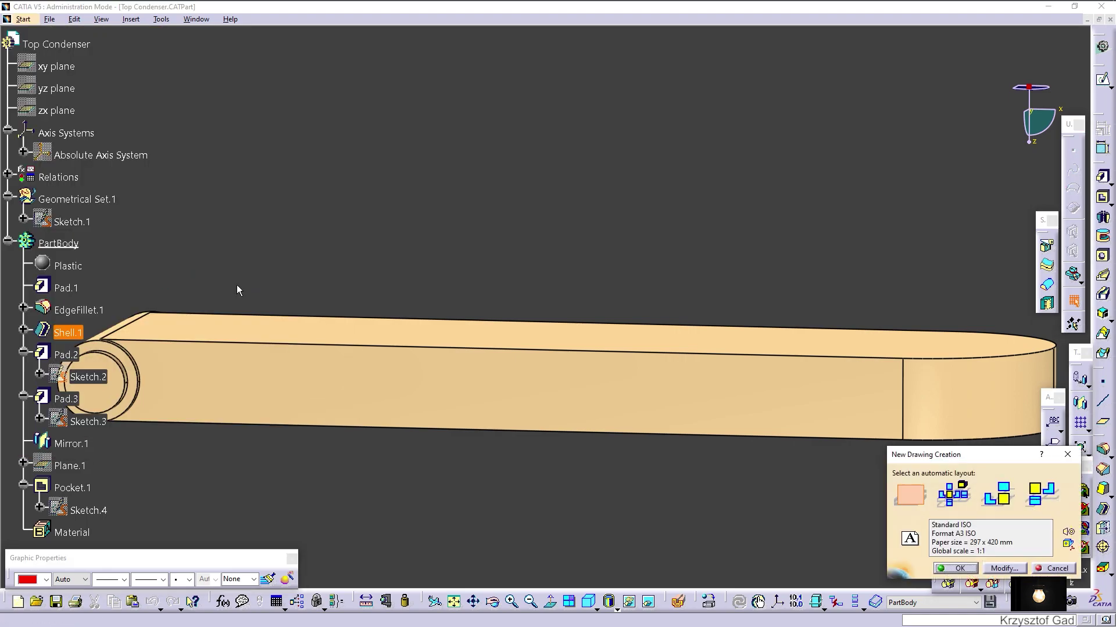
left_click(1004, 568)
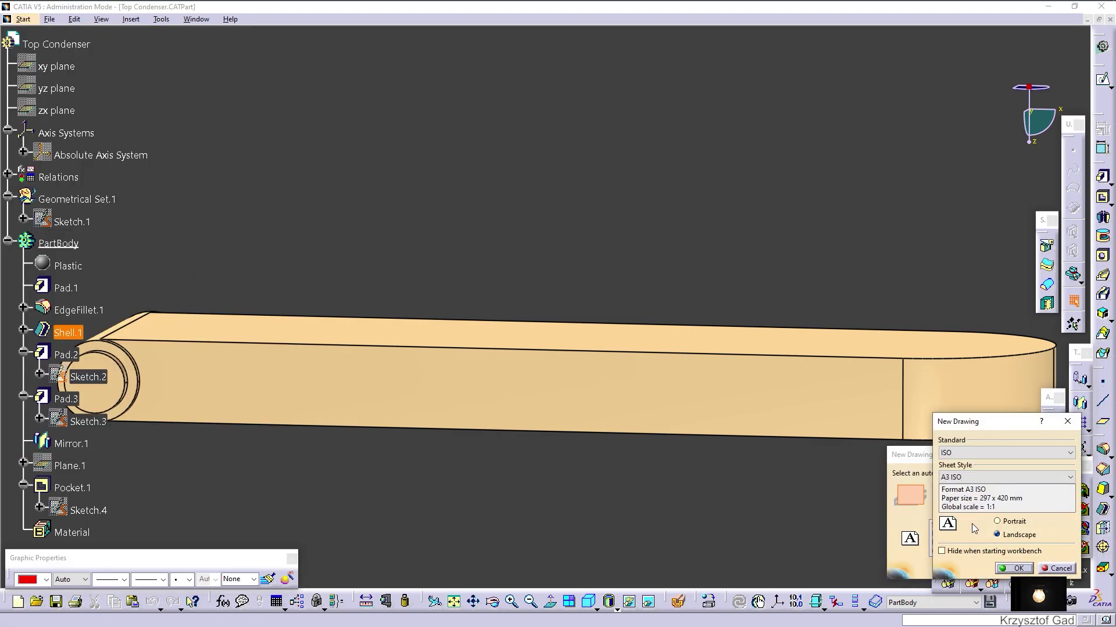
left_click(981, 481)
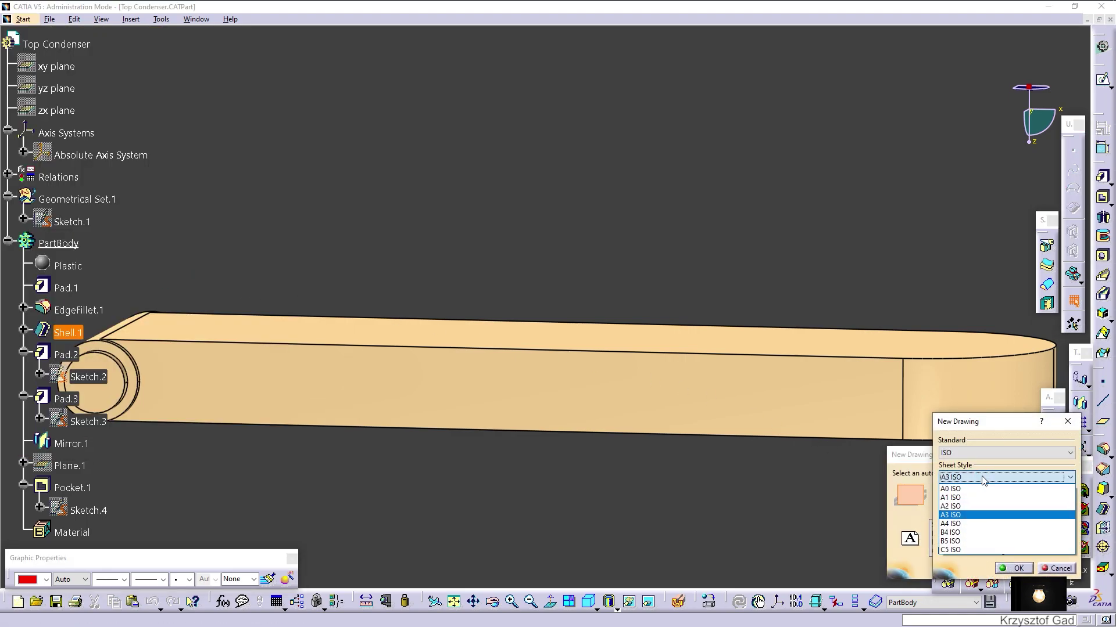
left_click(984, 537)
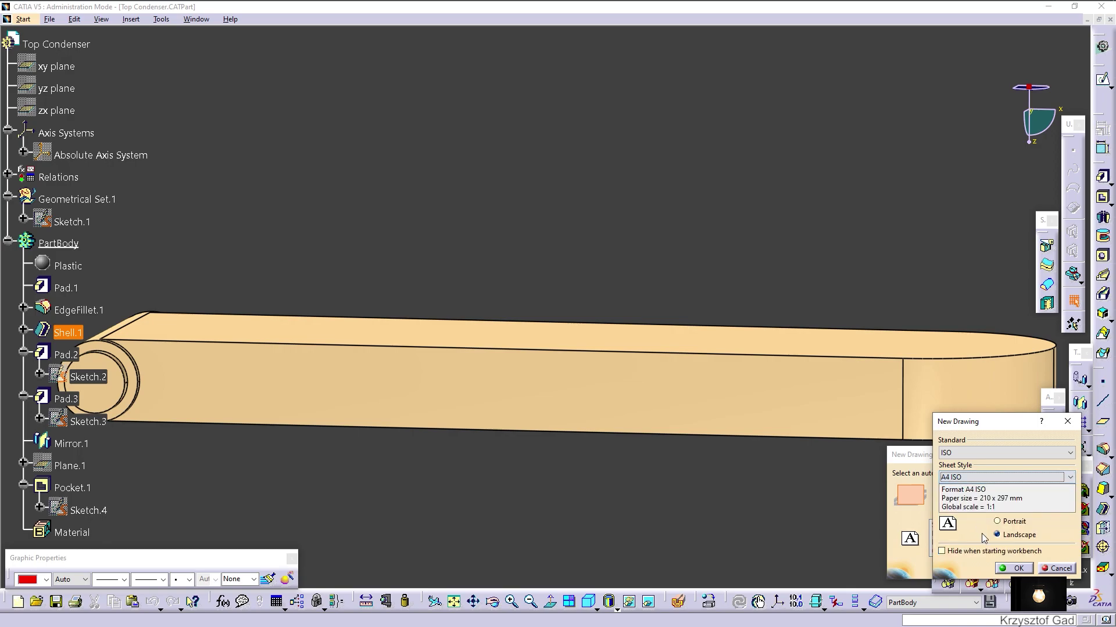
left_click(1017, 568)
left_click(957, 572)
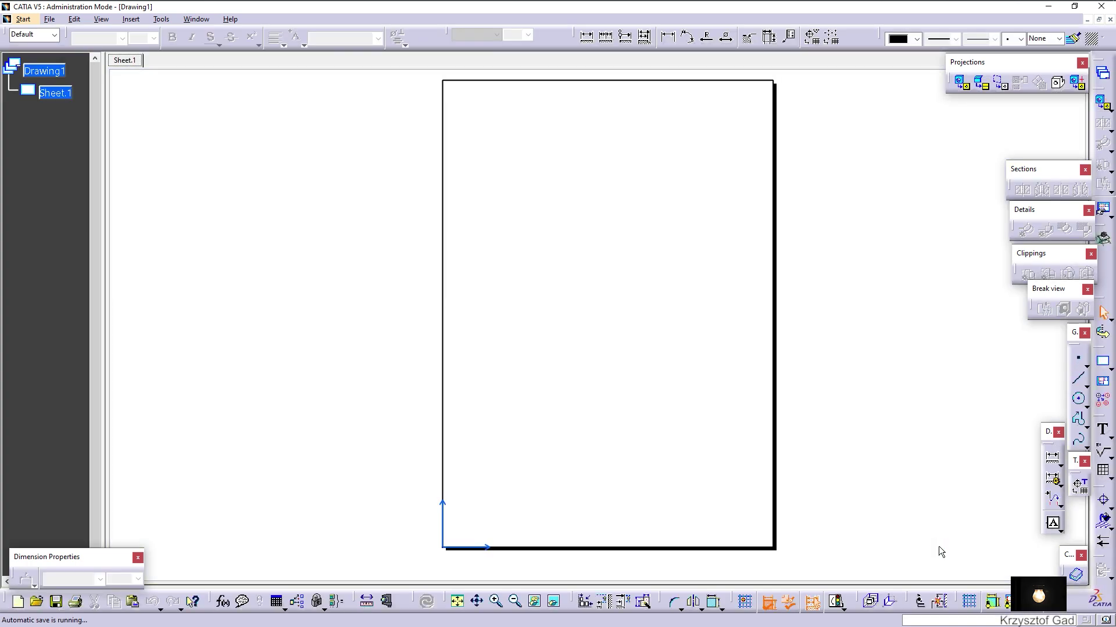
- Place a 1:1 Front view of Top Condenser.CATPart in the sheet's upper half
left_click(965, 89)
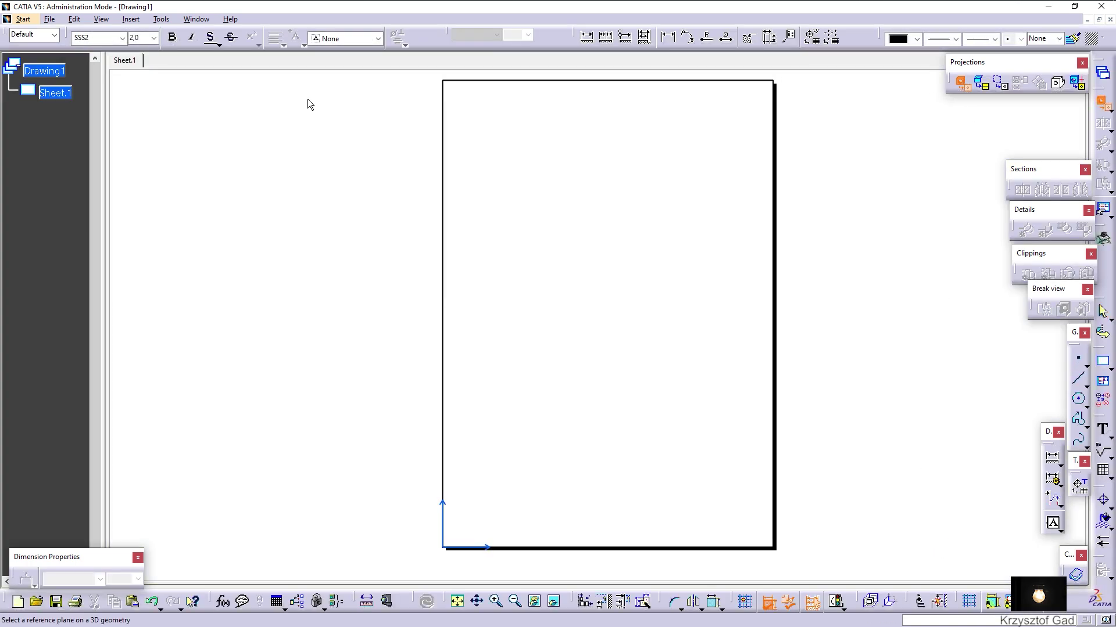
left_click(196, 19)
left_click(224, 92)
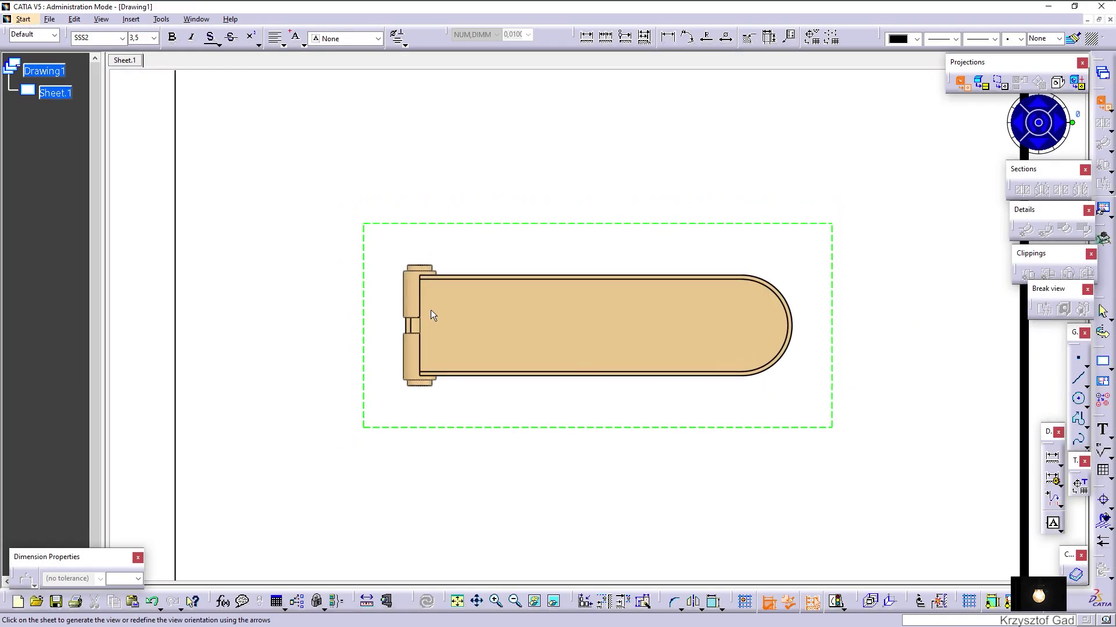
left_click_drag(595, 289, 597, 198)
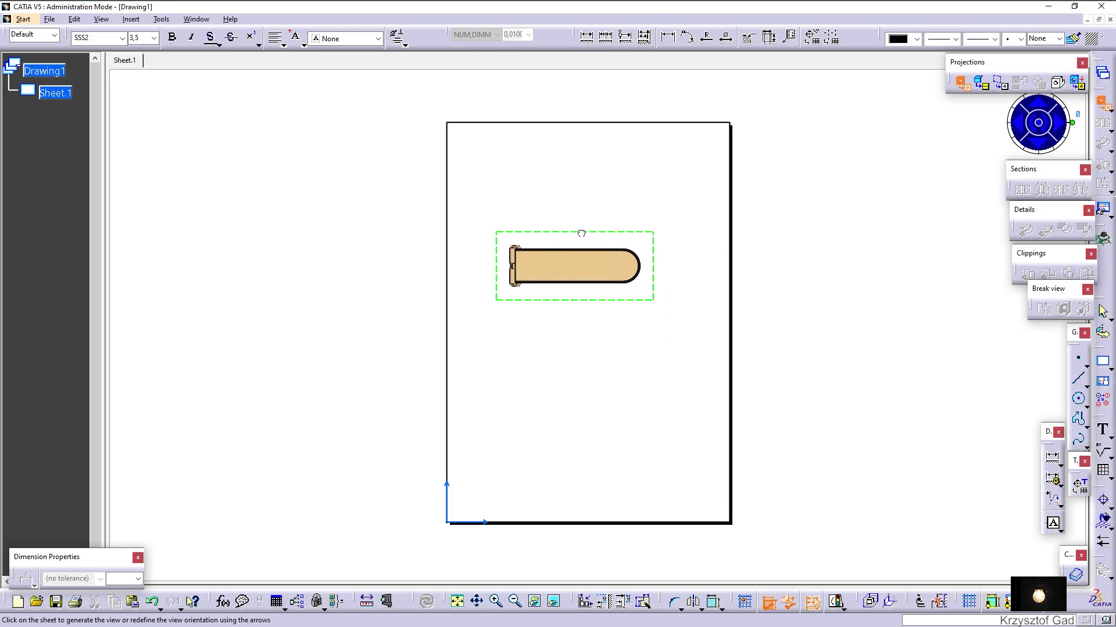
scroll(582, 161, "up", 3)
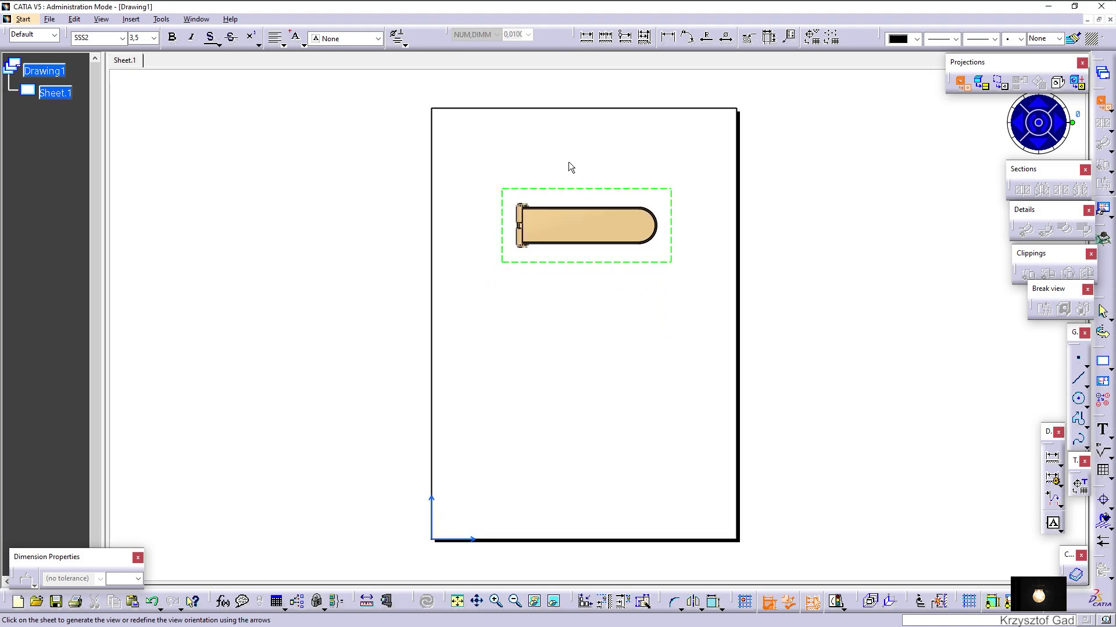
left_click(510, 165)
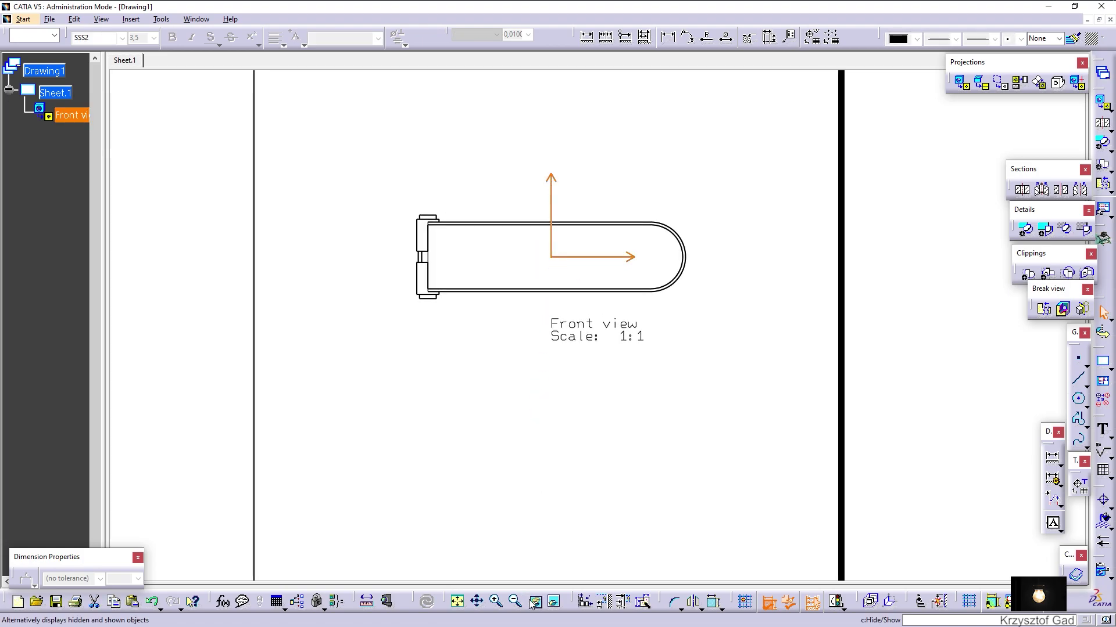
- Move the Front view label lower-left beneath the part
left_click(571, 480)
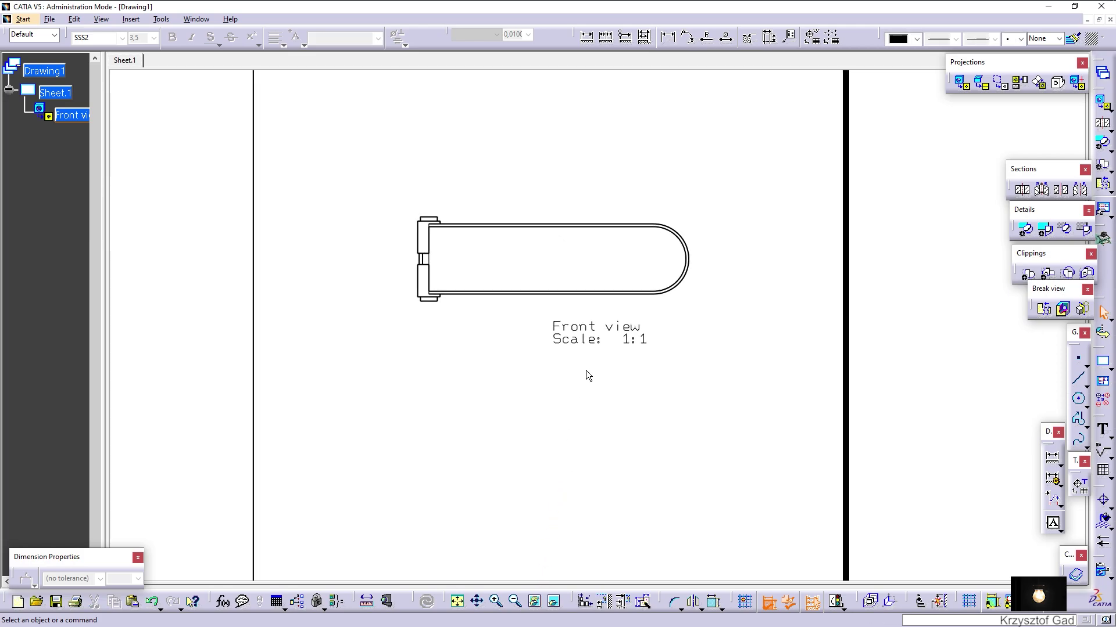
left_click_drag(599, 340, 547, 356)
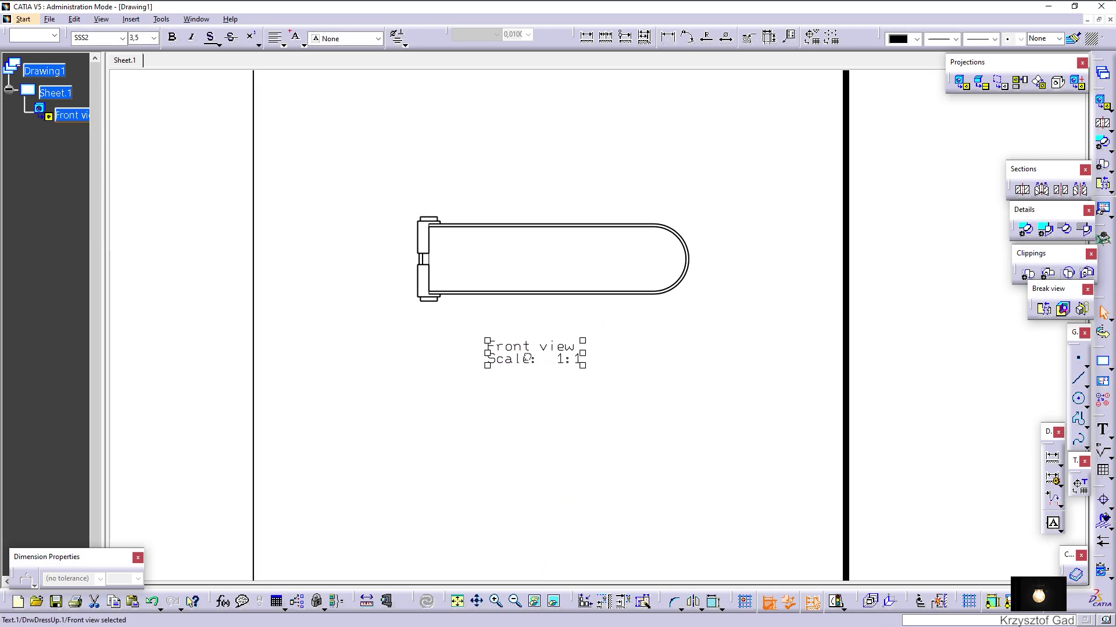
left_click(699, 340)
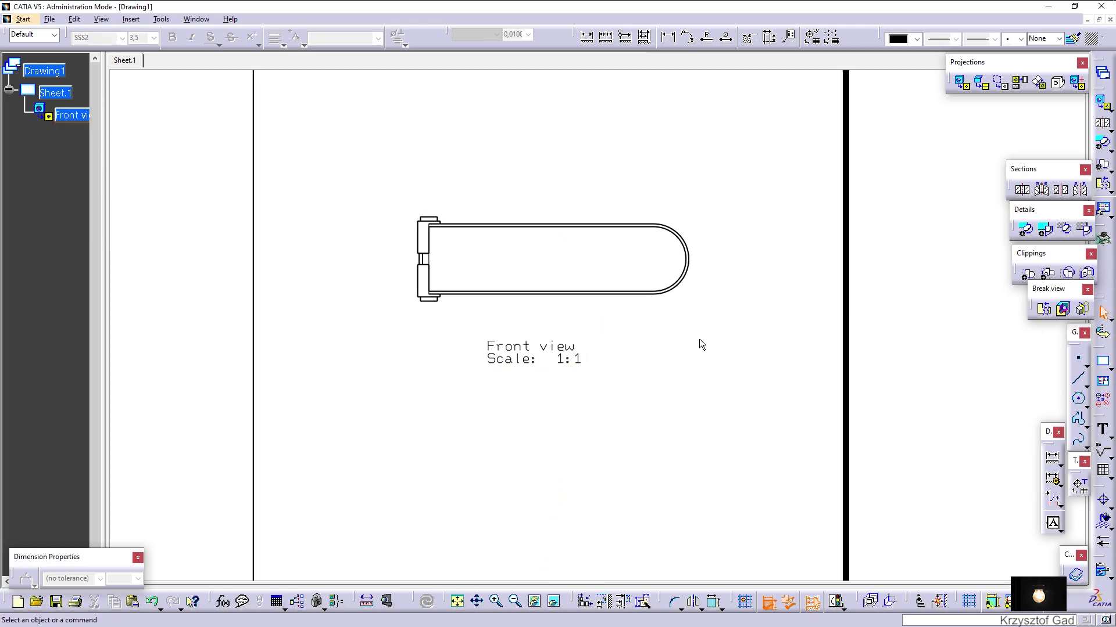
- Add center lines across the rounded right end of the front view
left_click(1104, 502)
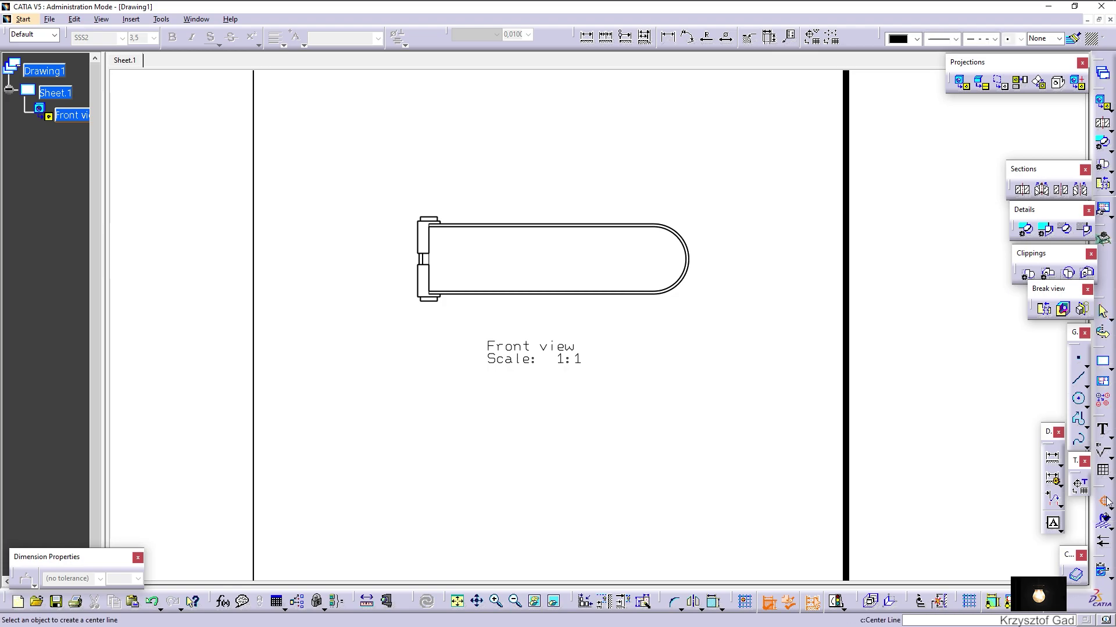
middle_click_drag(1103, 502, 761, 304, "ctrl")
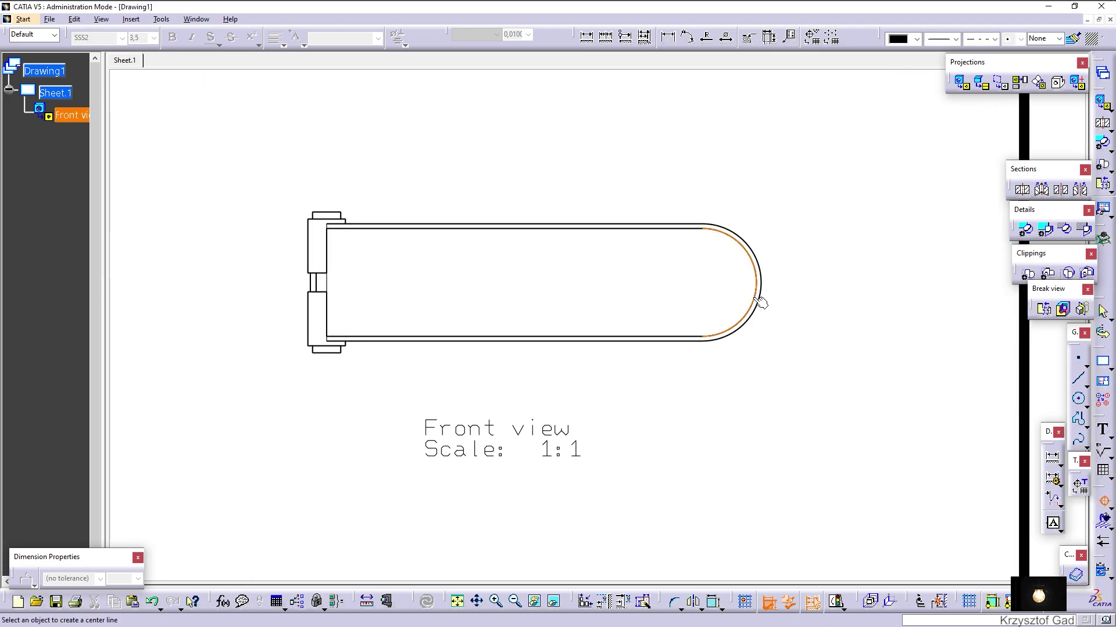
left_click(759, 301)
left_click(659, 283)
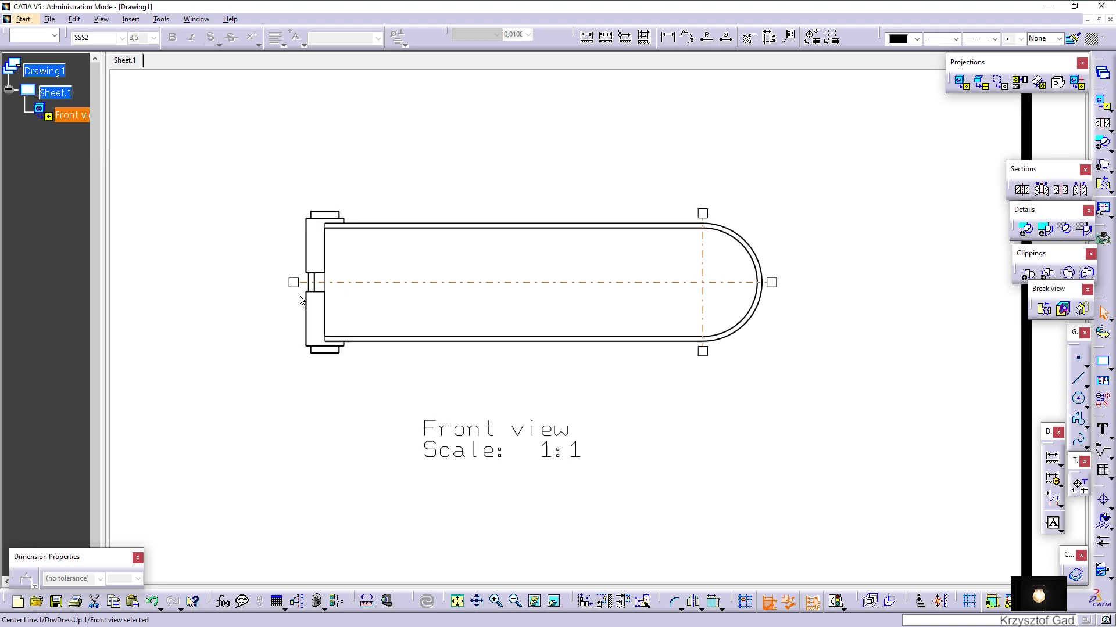
mouse_move(298, 295)
middle_mouse_down("ctrl")
mouse_move(521, 130)
mouse_move(721, 282)
middle_mouse_up("ctrl")
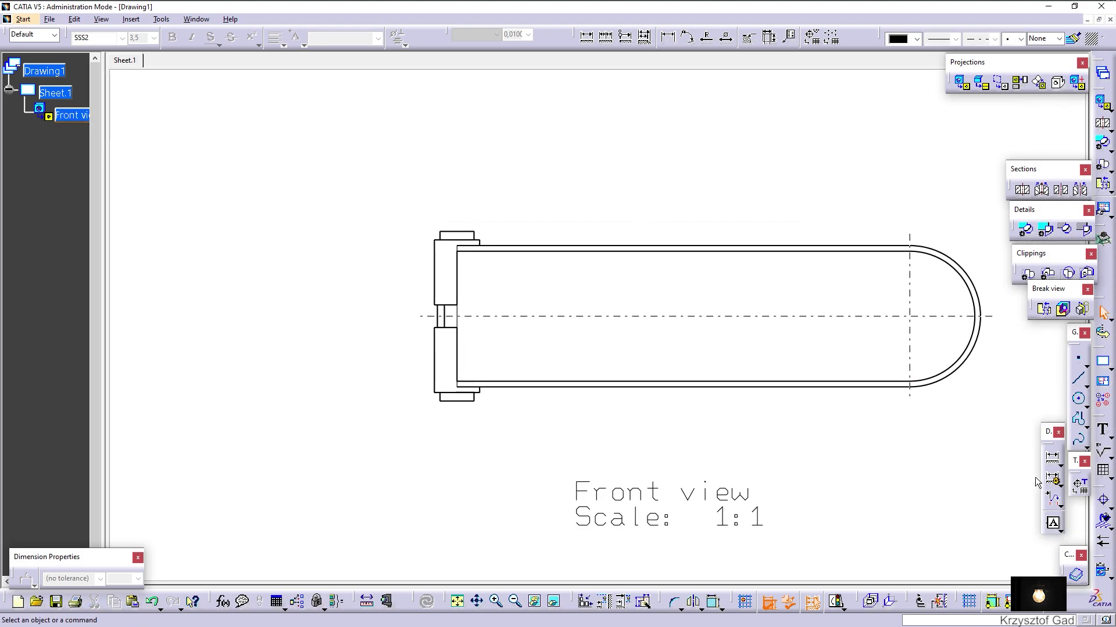
- Add a vertical axis line through the two edges of the left pin
left_click(1109, 510)
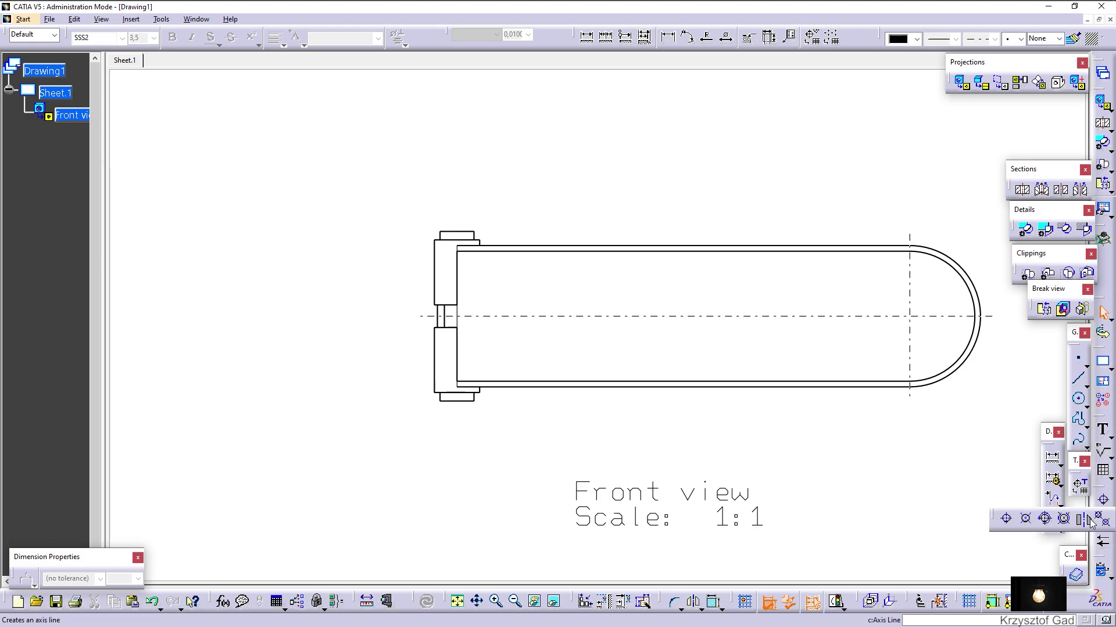
left_click(1082, 519)
left_click(447, 401)
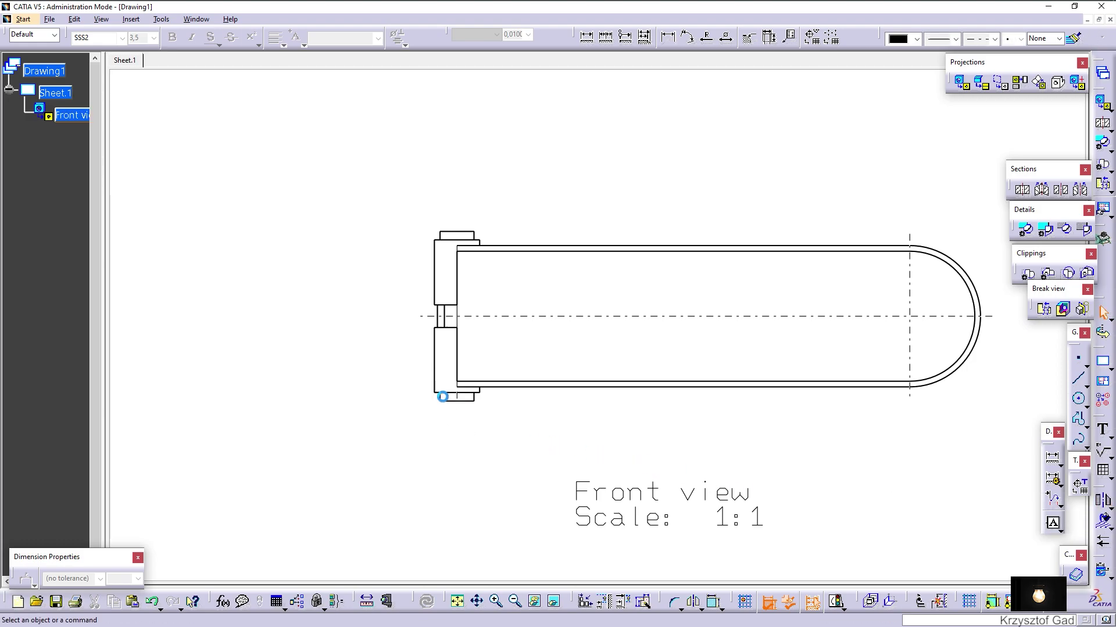
left_click(460, 398)
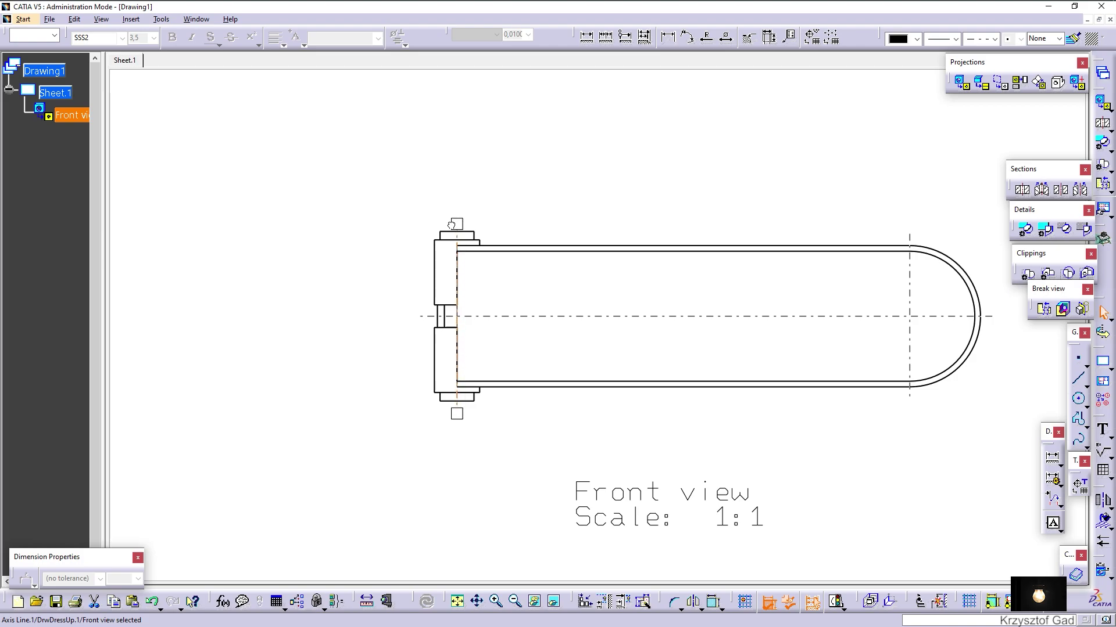
left_click(603, 154)
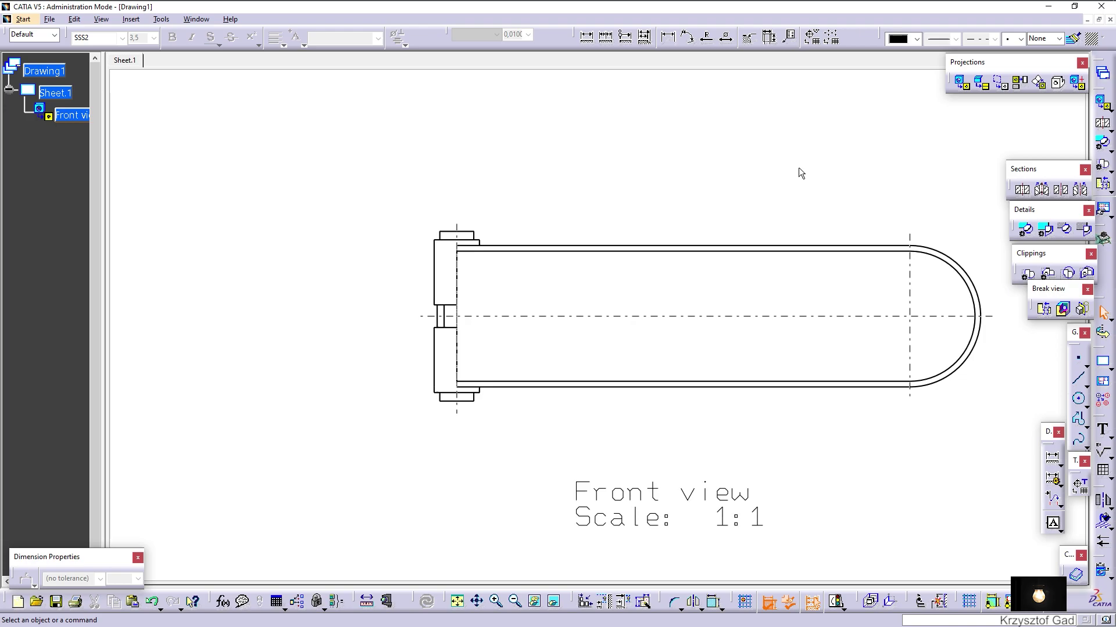
left_click(708, 40)
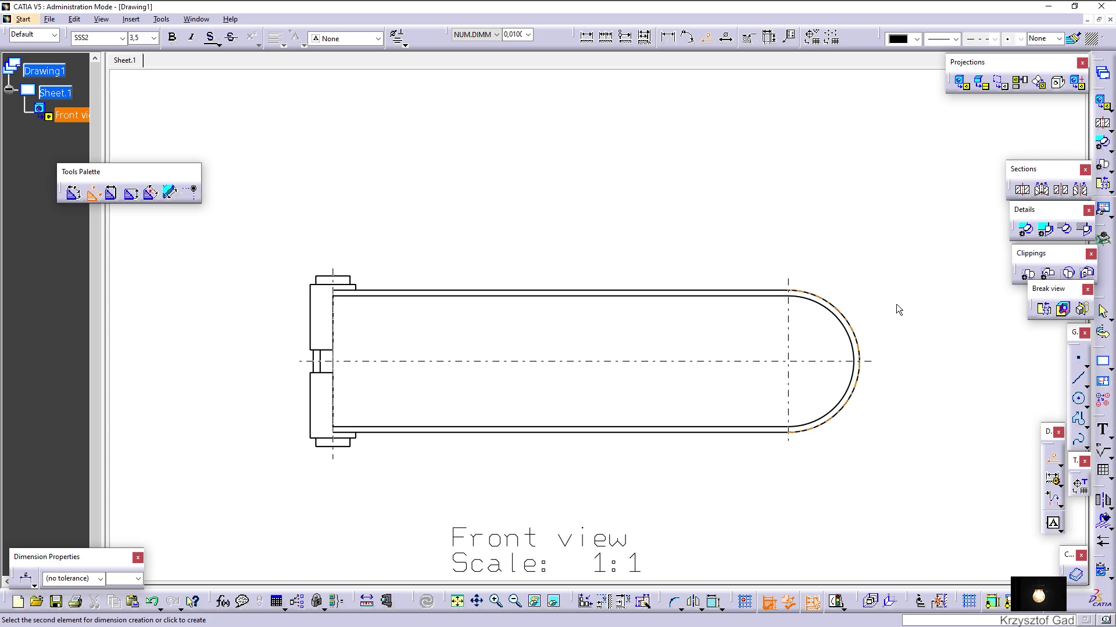
- Dimension the rounded end's outer arc as R12.5 and inner arc as R11.5
left_click(856, 330)
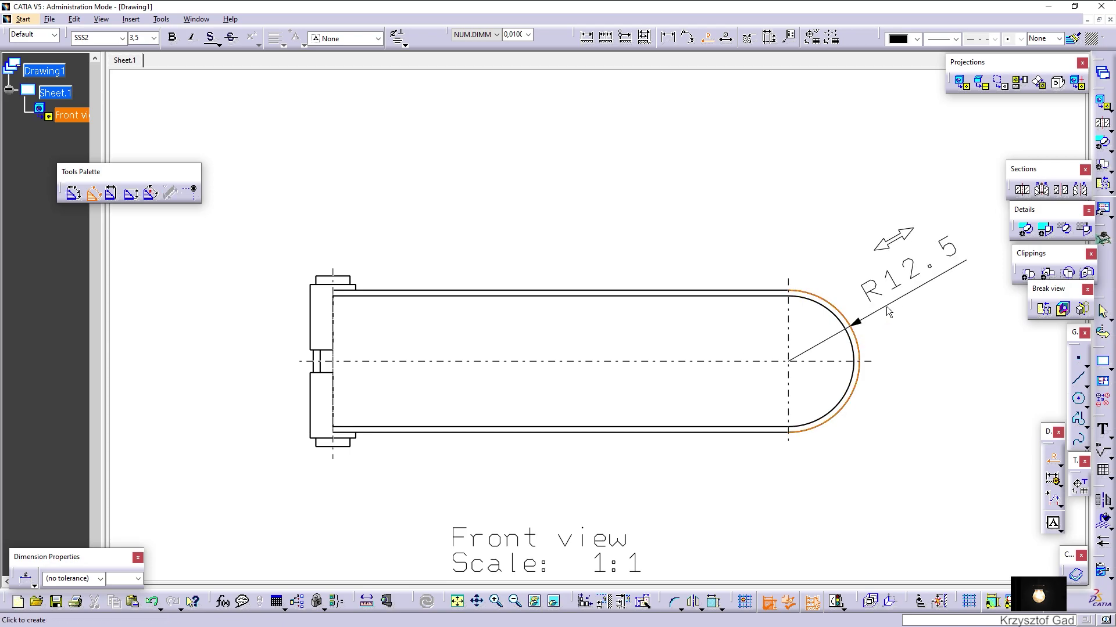
left_click(917, 311)
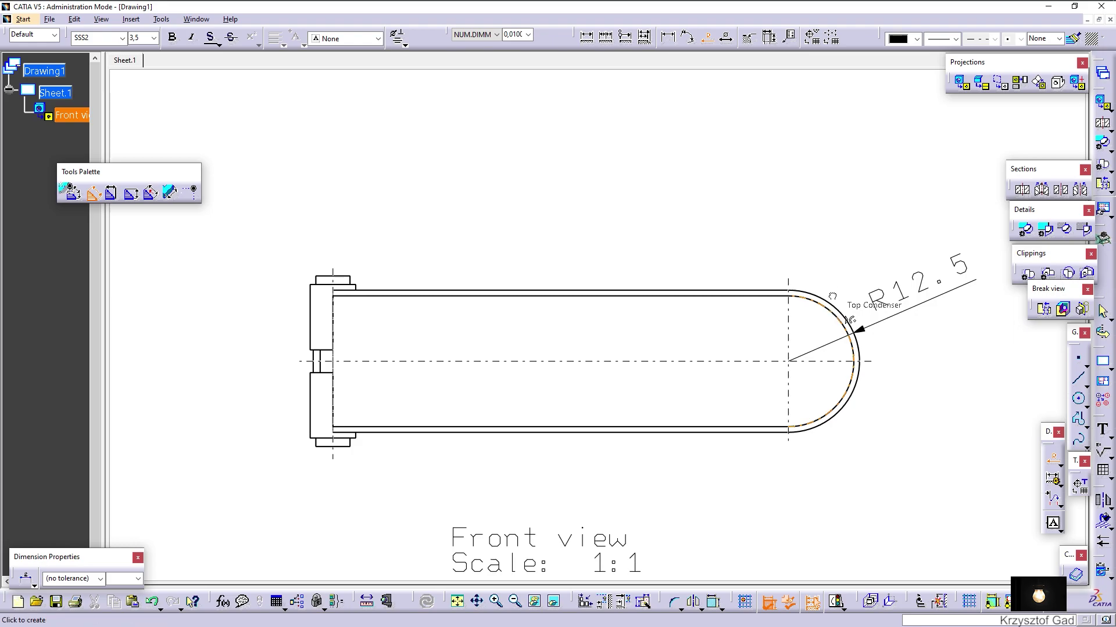
left_click(850, 320)
left_click(871, 256)
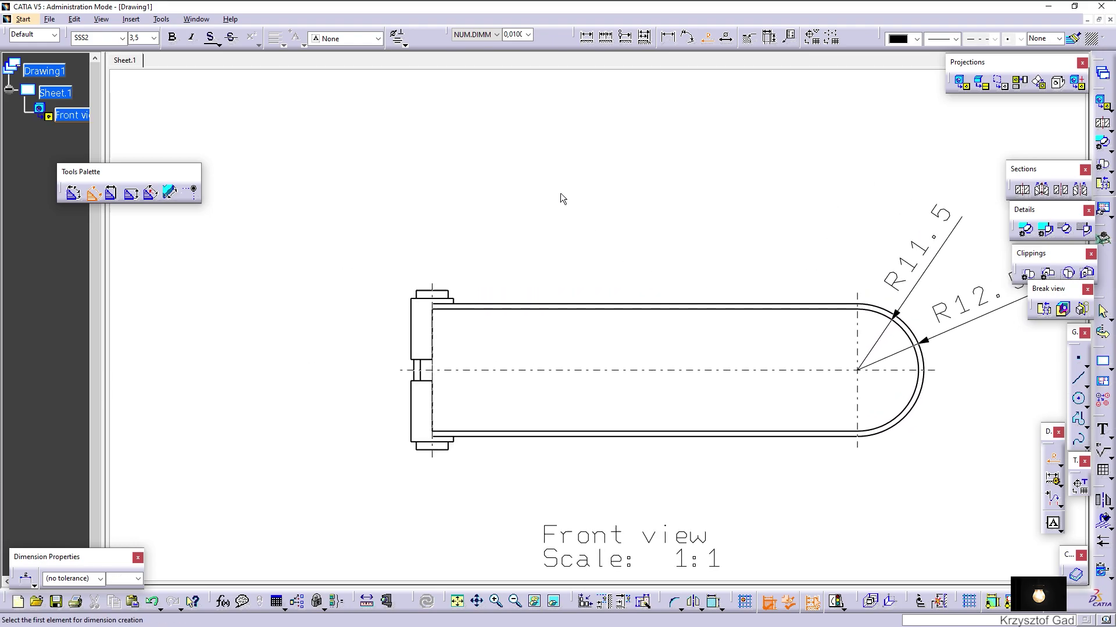
left_click(726, 40)
scroll(473, 336, "up", 2)
scroll(468, 361, "up", 1)
- Add stacked Ø6 and Ø8 diameter dimensions on the left pin end
scroll(455, 372, "up", 1)
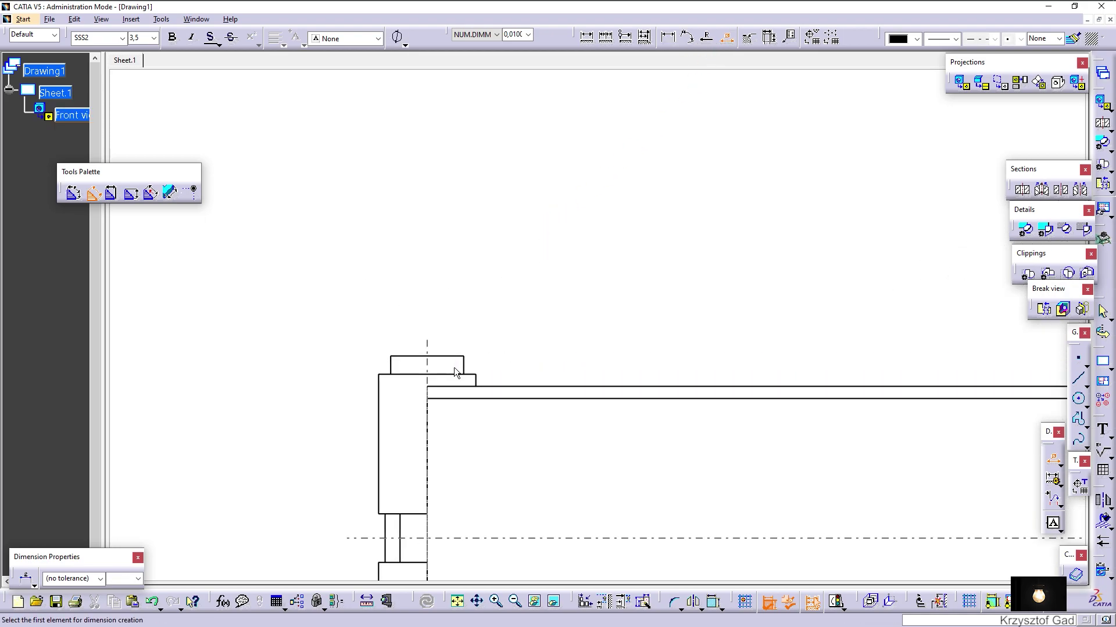
left_click(463, 360)
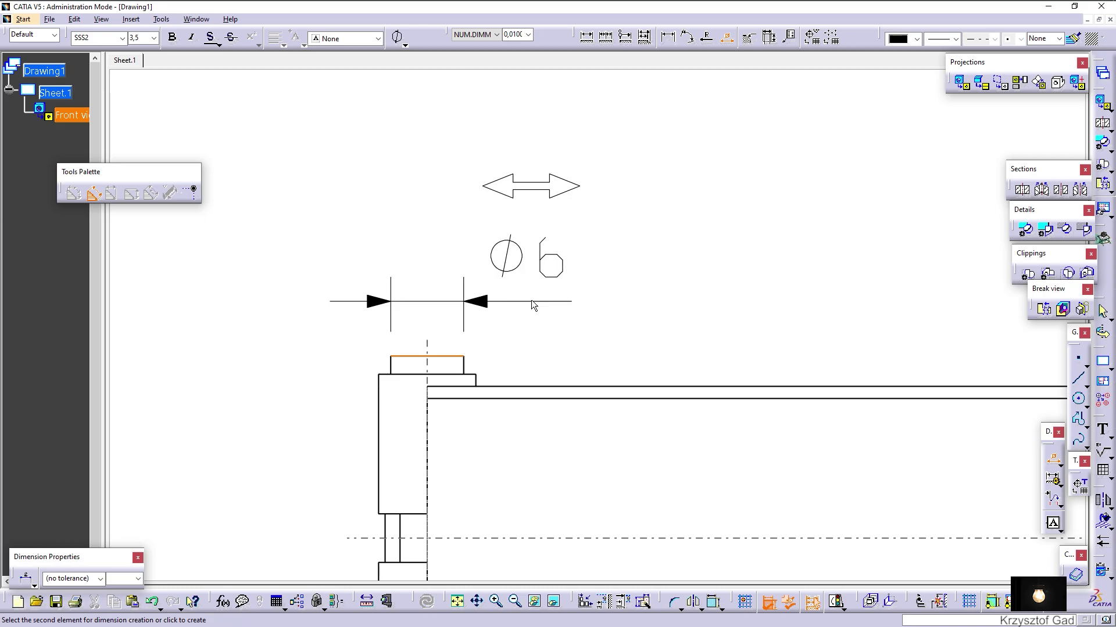
scroll(540, 311, "down", 1)
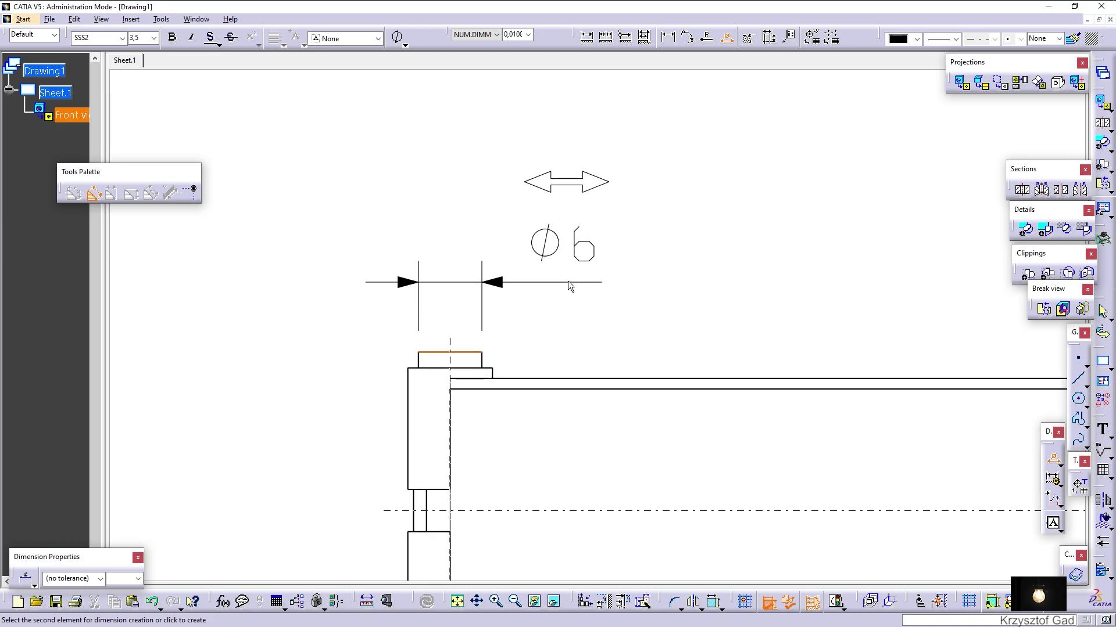
left_click(567, 283)
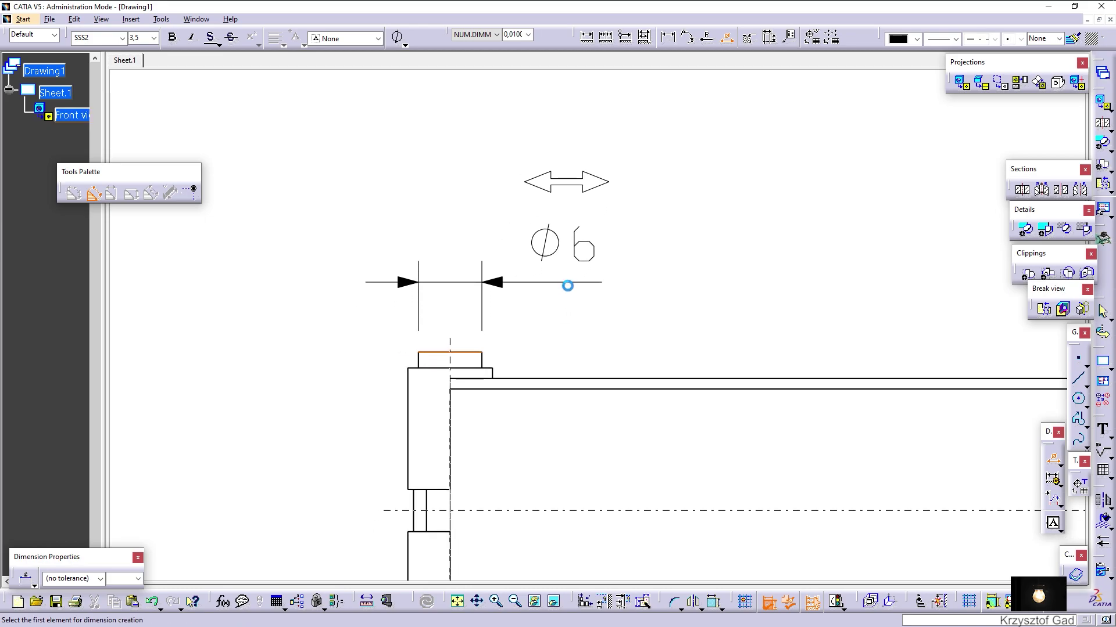
left_click(495, 372)
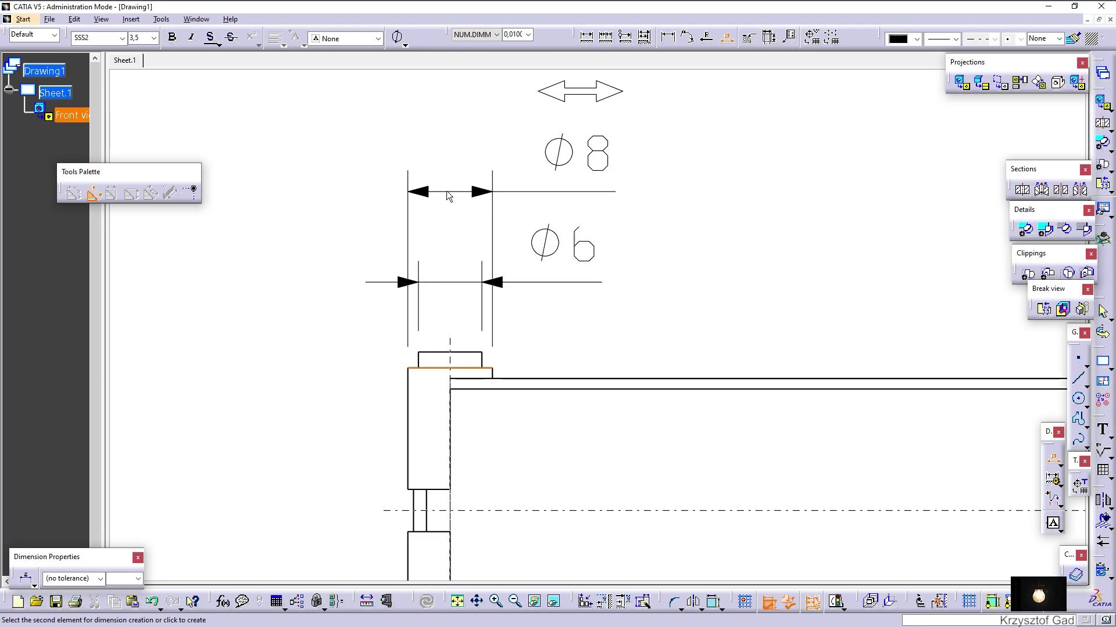
left_click(449, 201)
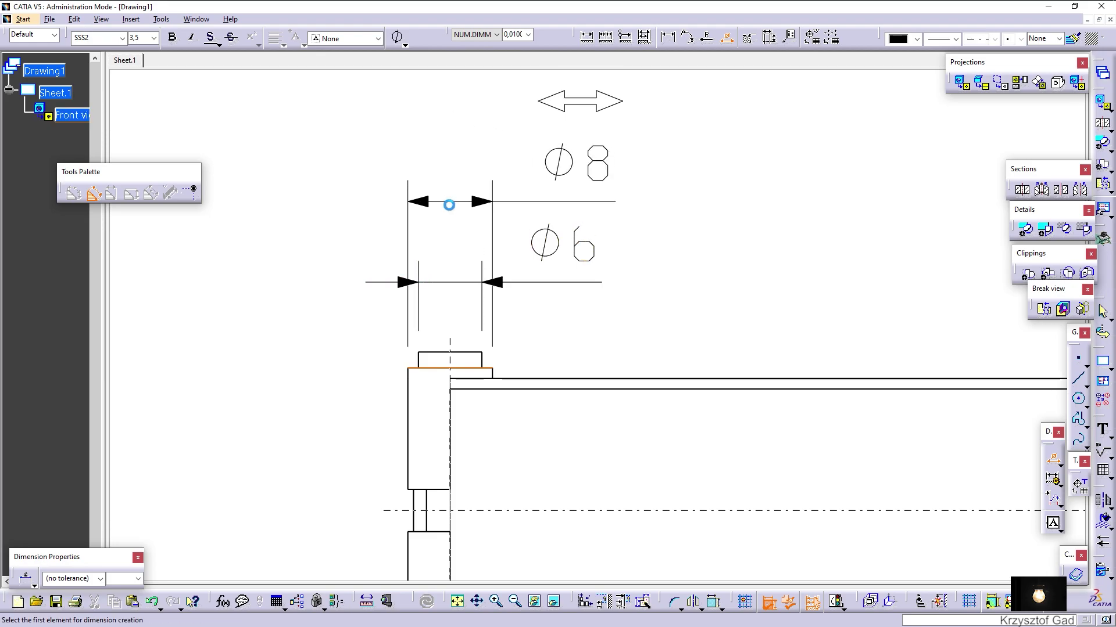
key("Escape")
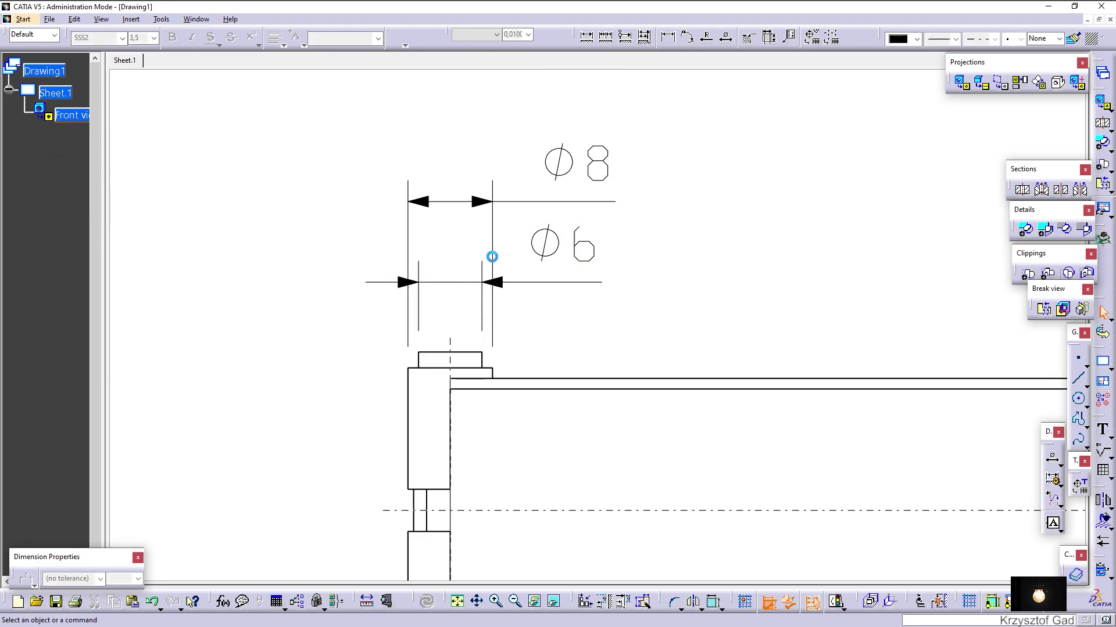
left_click(493, 256)
- Break the Ø8 extension lines with an interruption and shift Ø6 slightly right
right_click(494, 253)
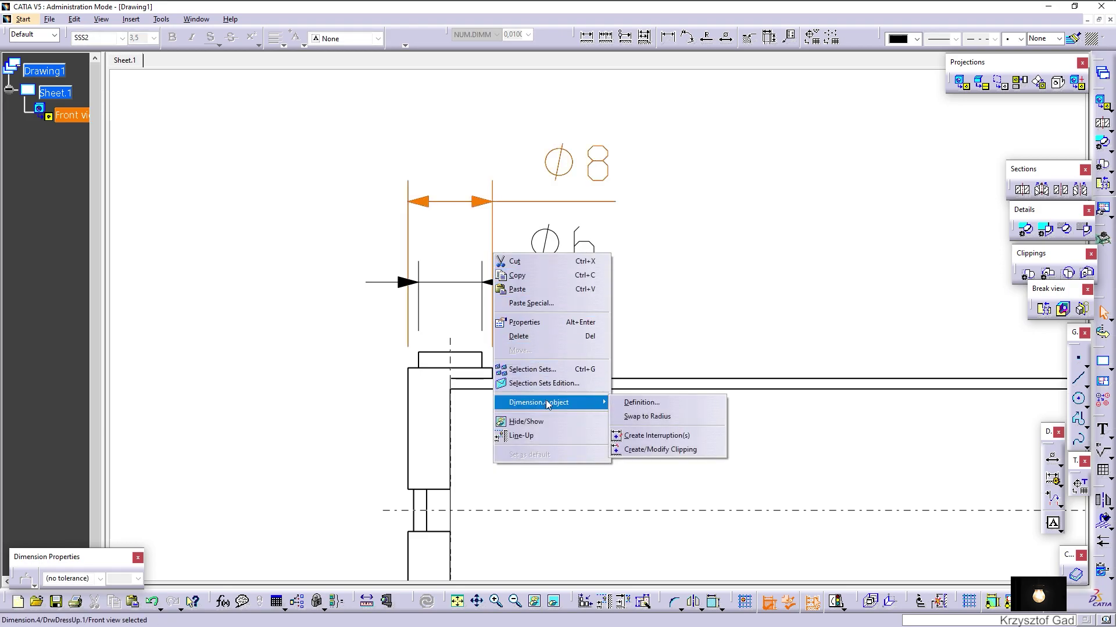
left_click(659, 437)
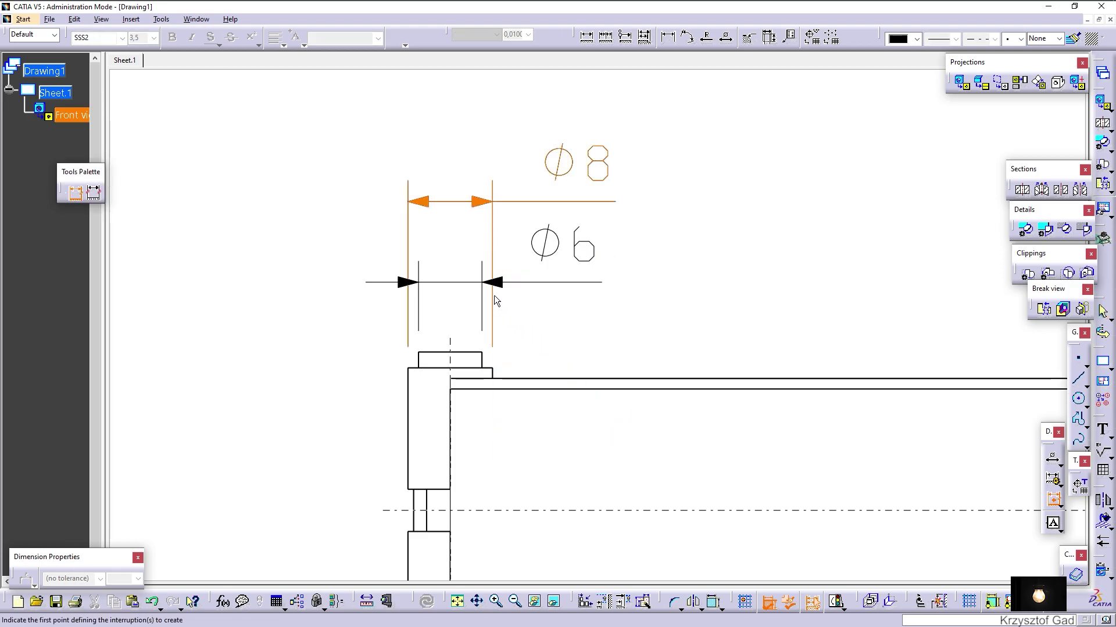
left_click(499, 277)
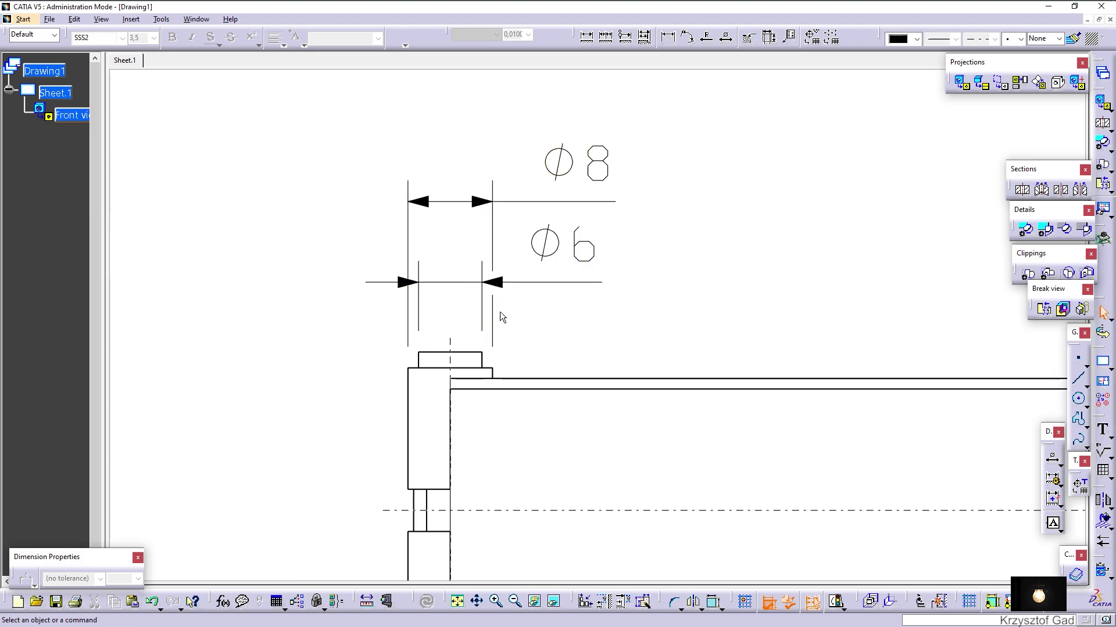
right_click(408, 256)
mouse_move(454, 406)
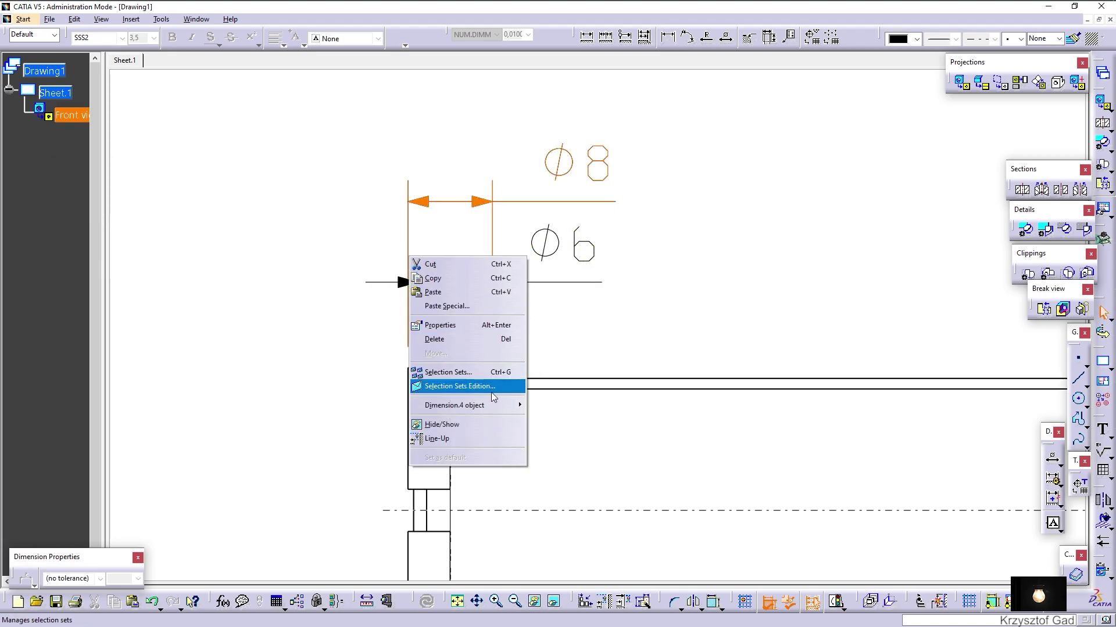
left_click(585, 439)
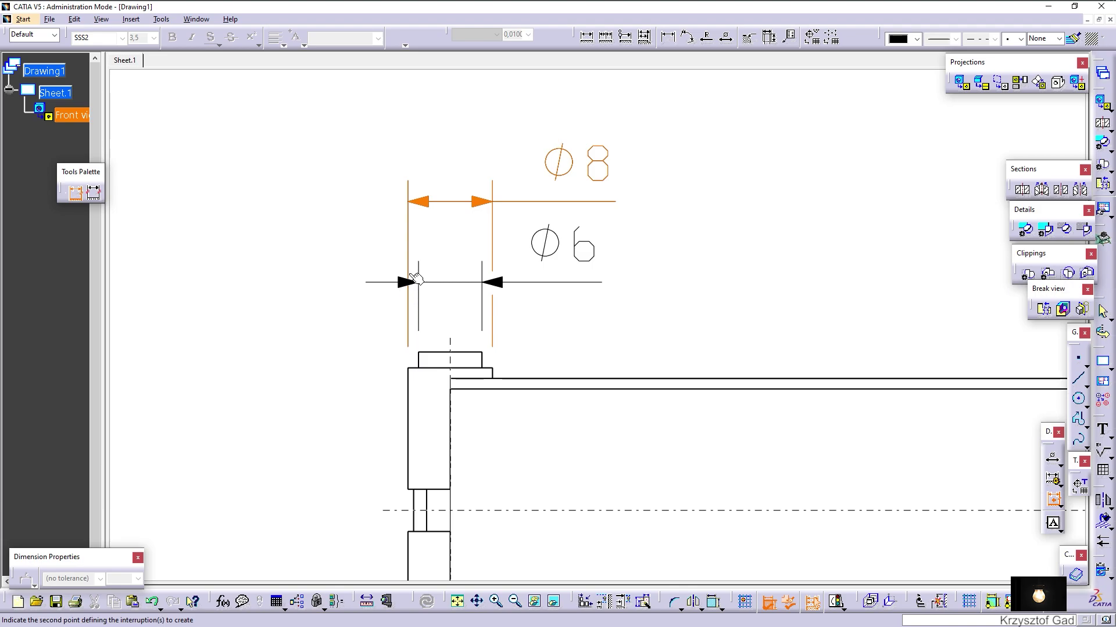
left_click(418, 278)
left_click_drag(557, 243, 580, 284)
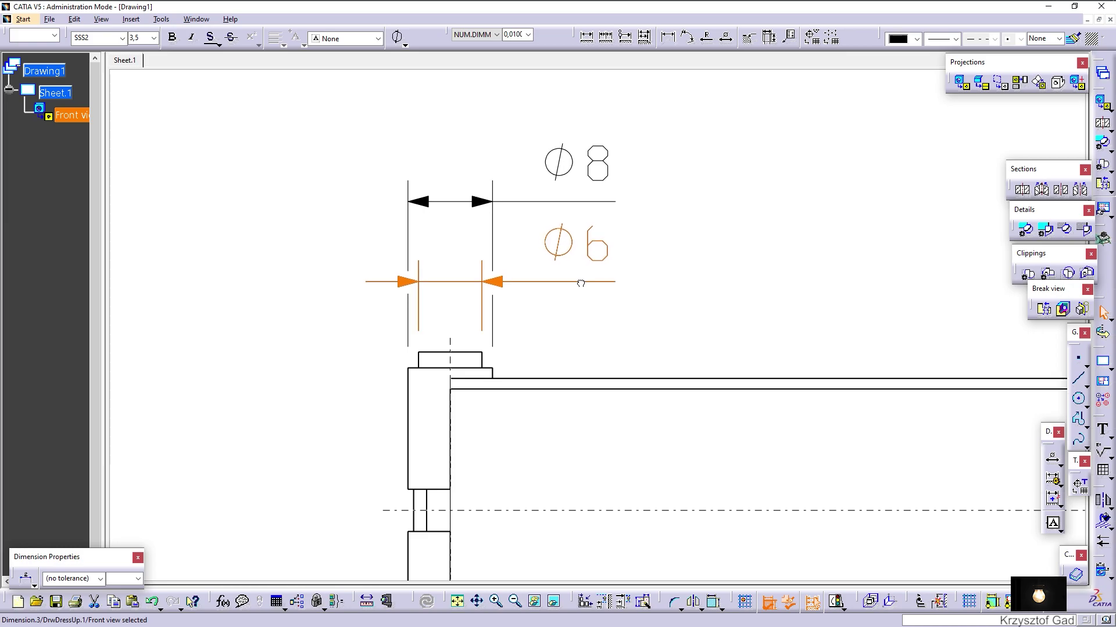
left_click(727, 257)
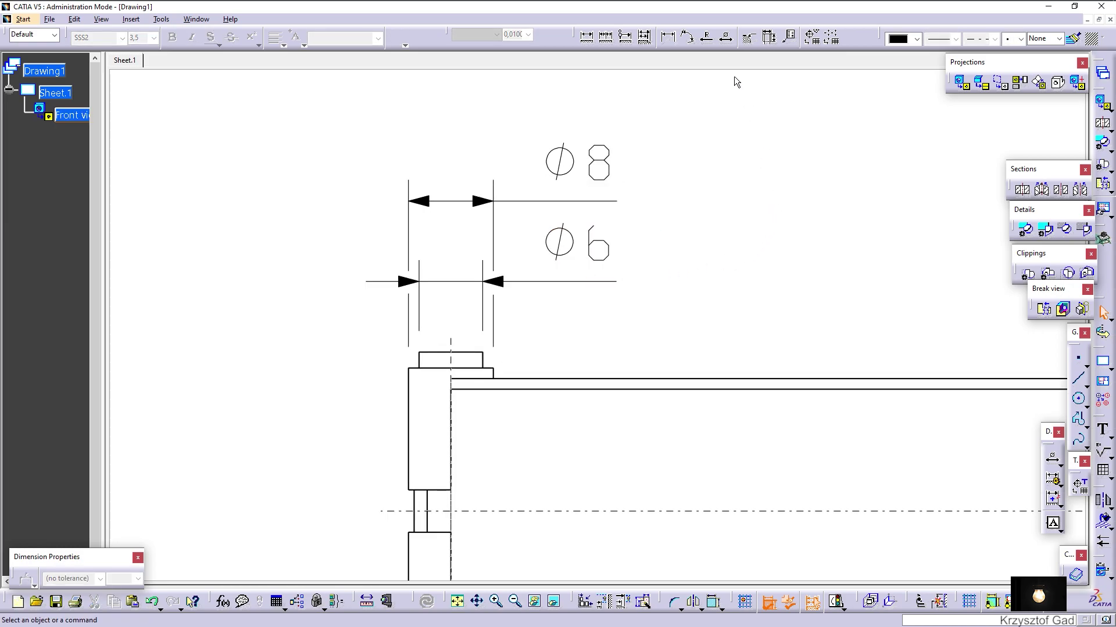
- Add stacked vertical dimensions 4, 25, 27 and 30 left of the pin end
left_click(677, 38)
mouse_move(425, 477)
middle_mouse_down()
mouse_move(465, 408)
mouse_move(511, 365)
middle_mouse_up()
left_click(511, 364)
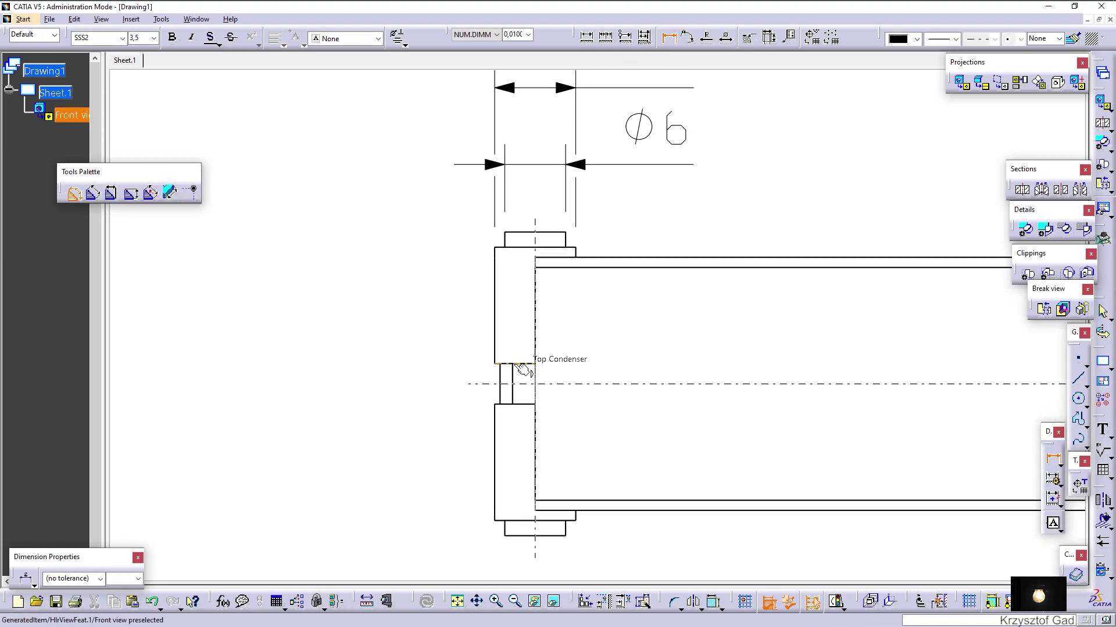
left_click(531, 407)
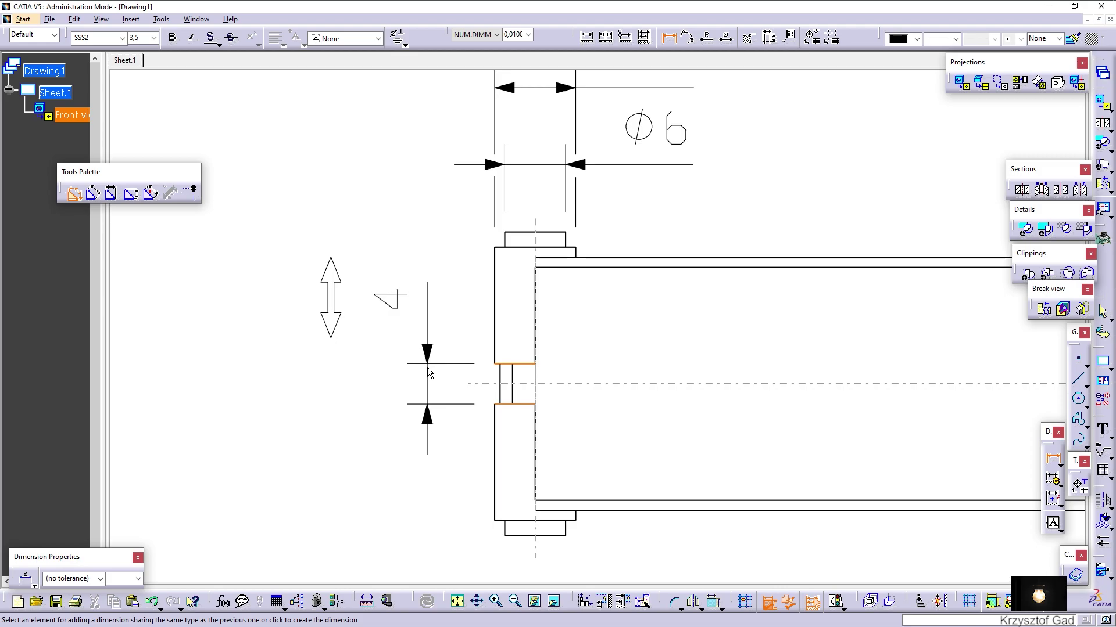
left_click(427, 367)
left_click(592, 257)
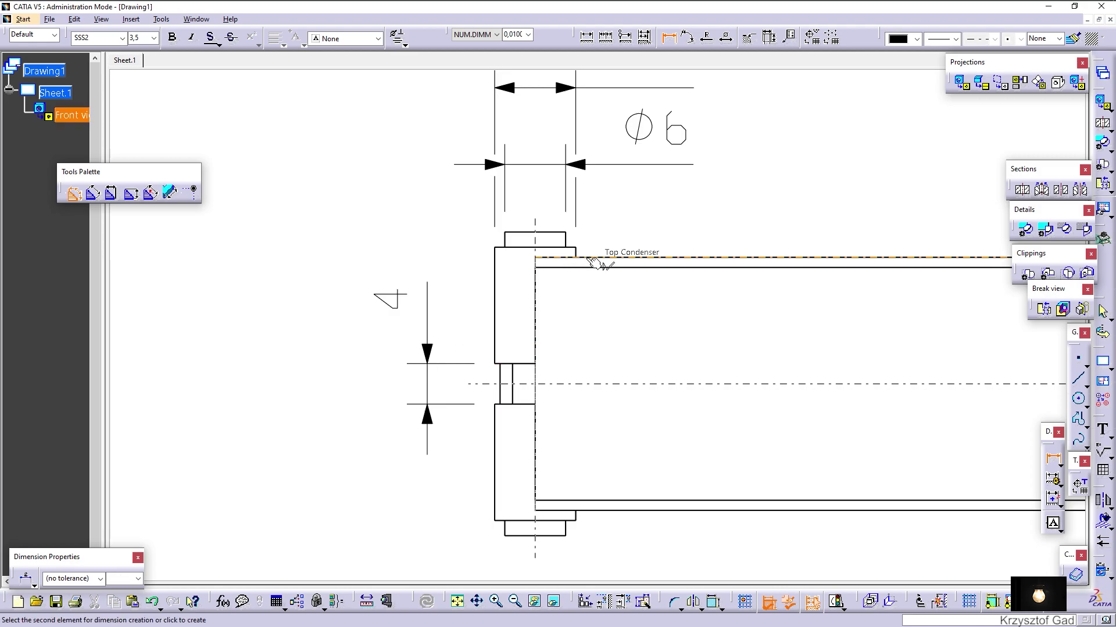
left_click(598, 511)
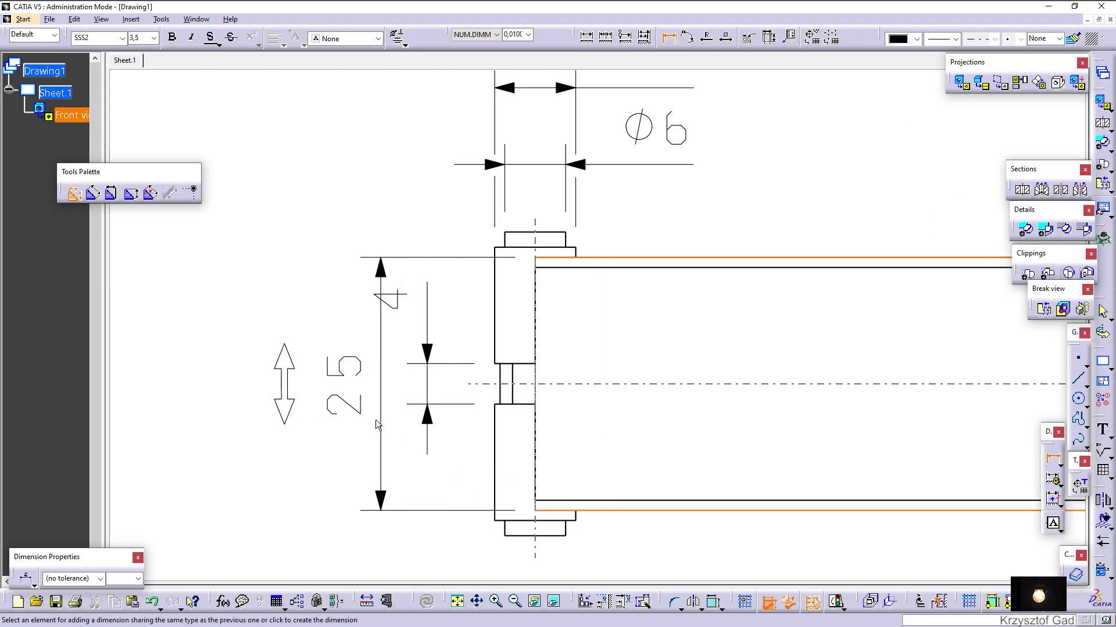
left_click(357, 416)
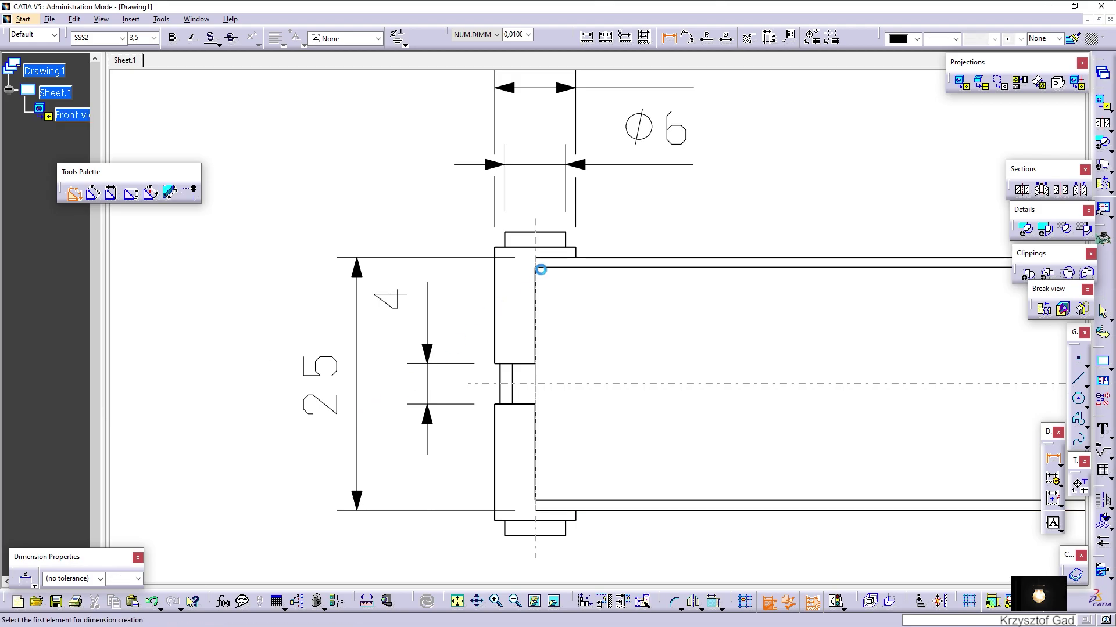
left_click(529, 249)
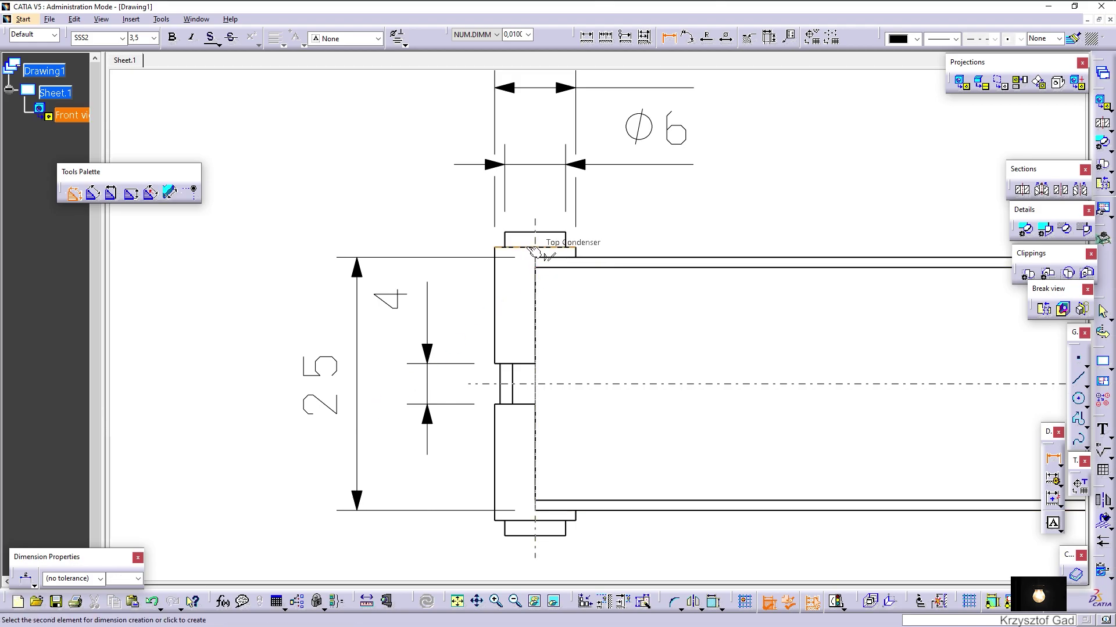
left_click(544, 520)
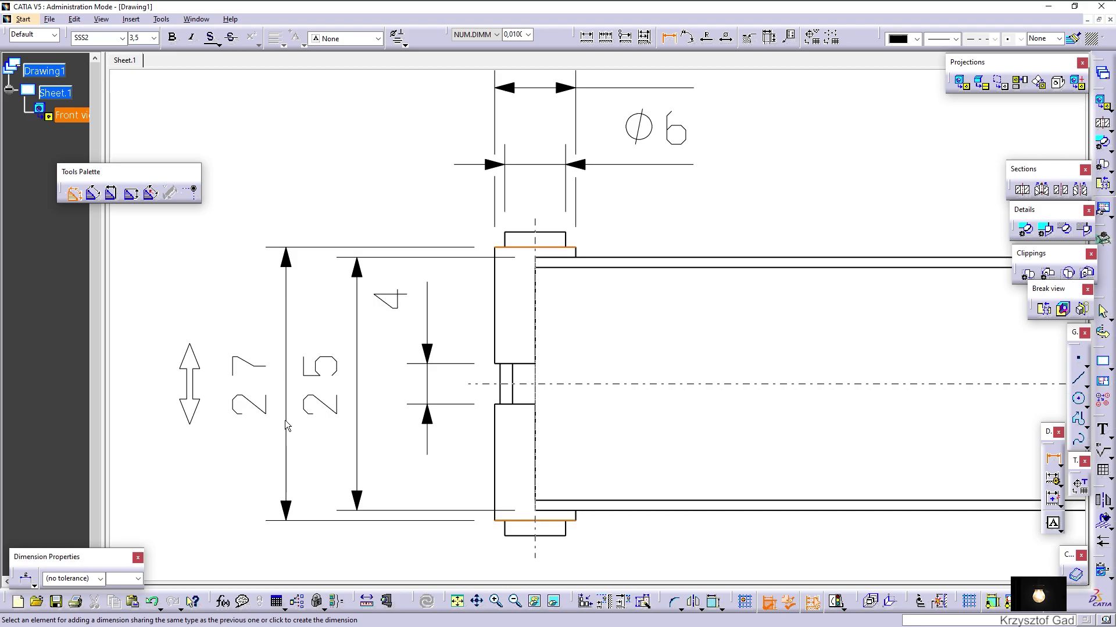
left_click(285, 420)
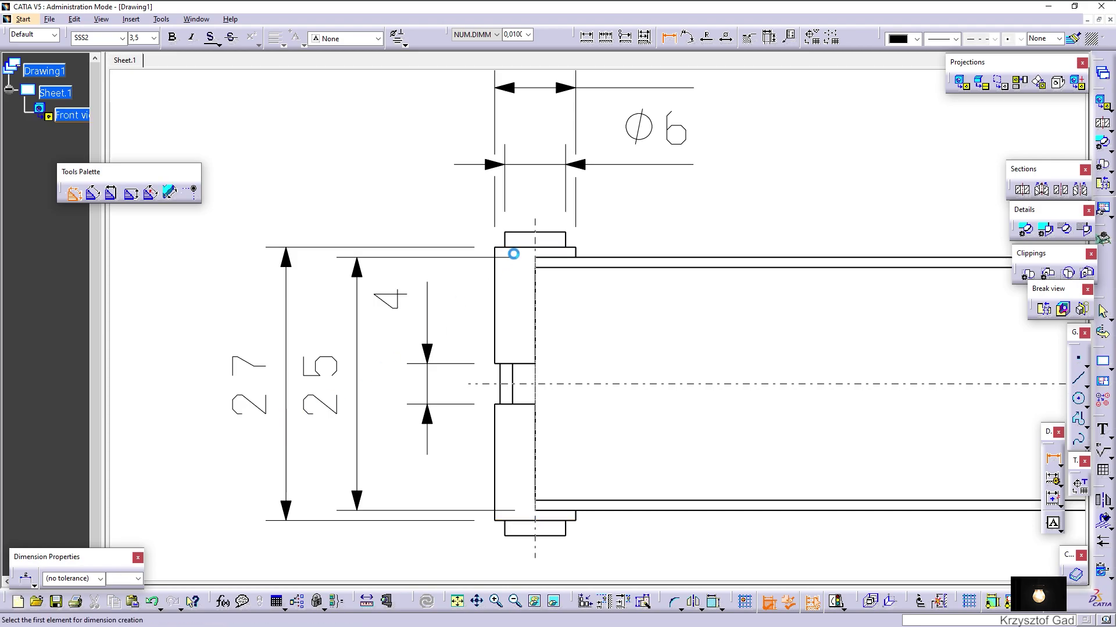
left_click(521, 536)
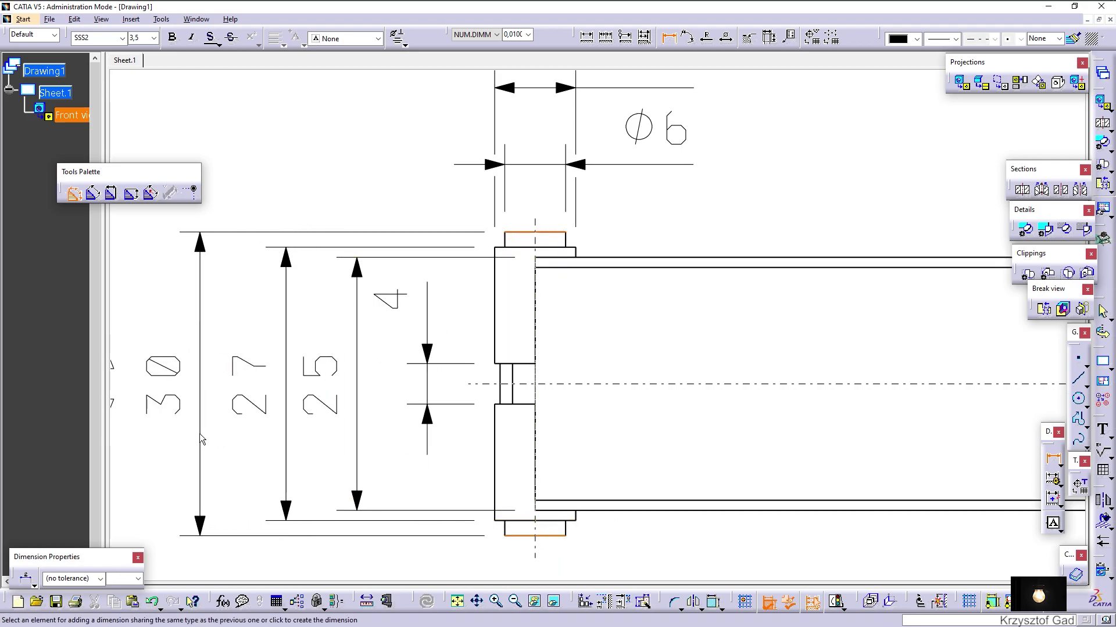
left_click(215, 431)
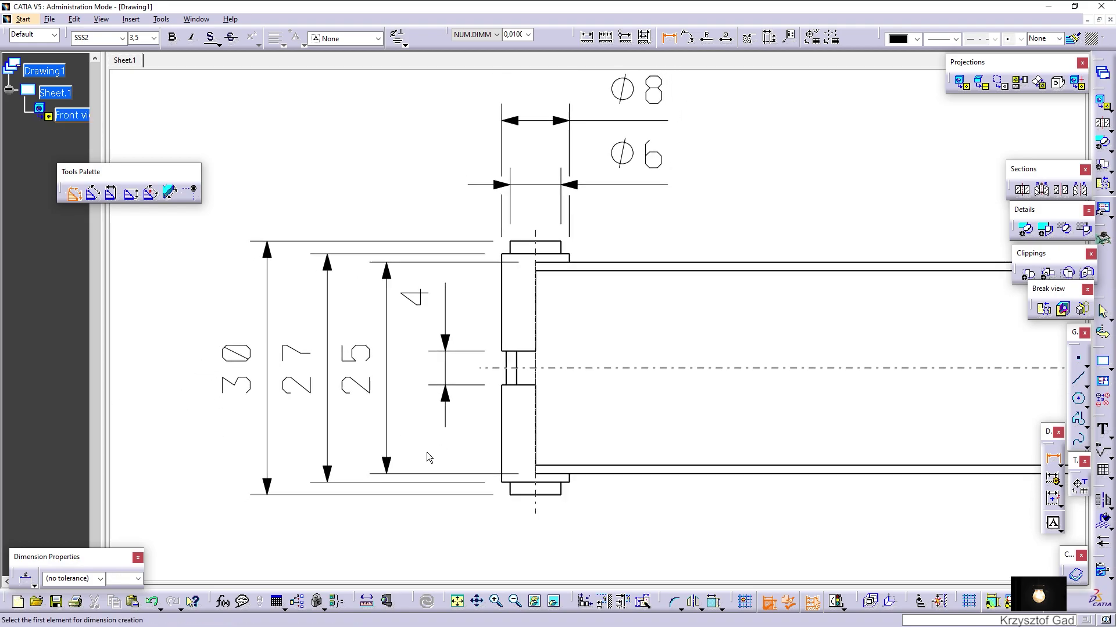
- Dimension the 80 overall length below the front view
left_click(509, 423)
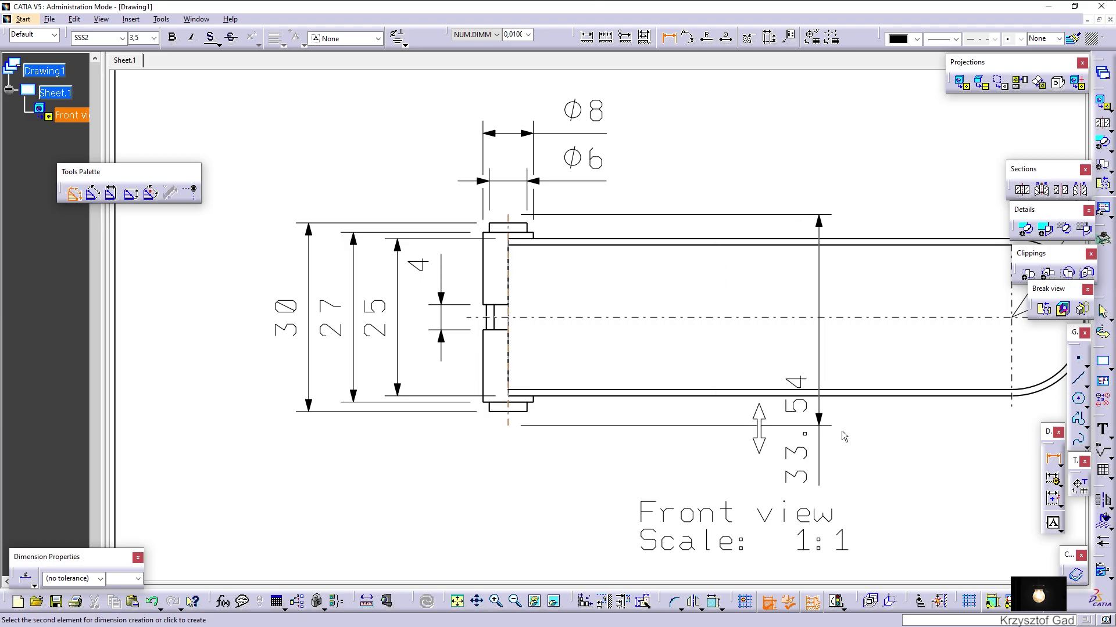
left_click(996, 419)
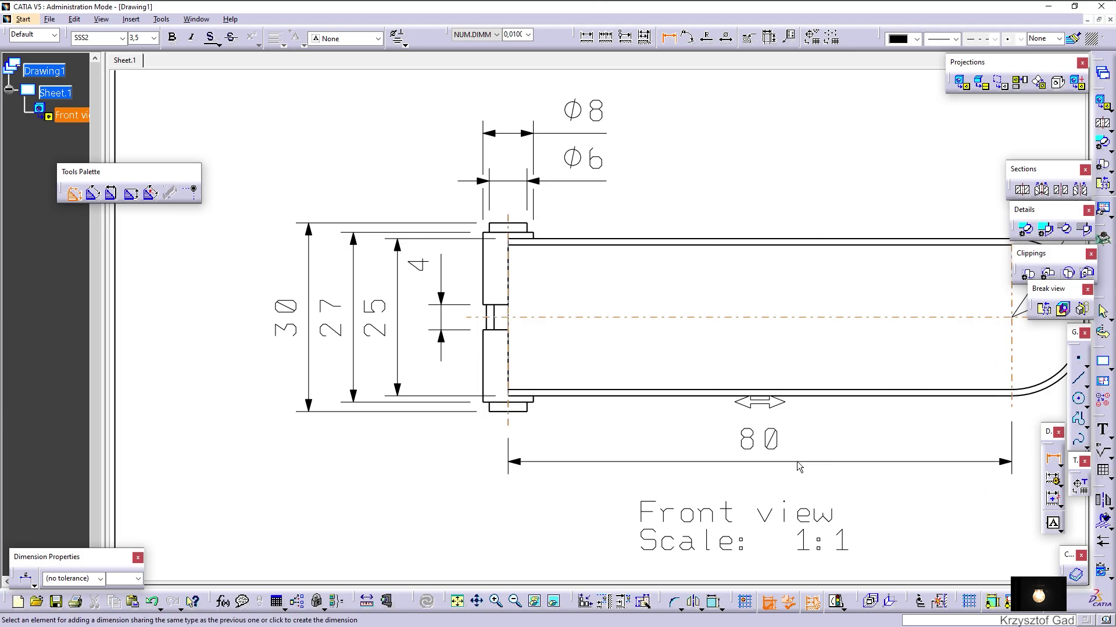
left_click(782, 466)
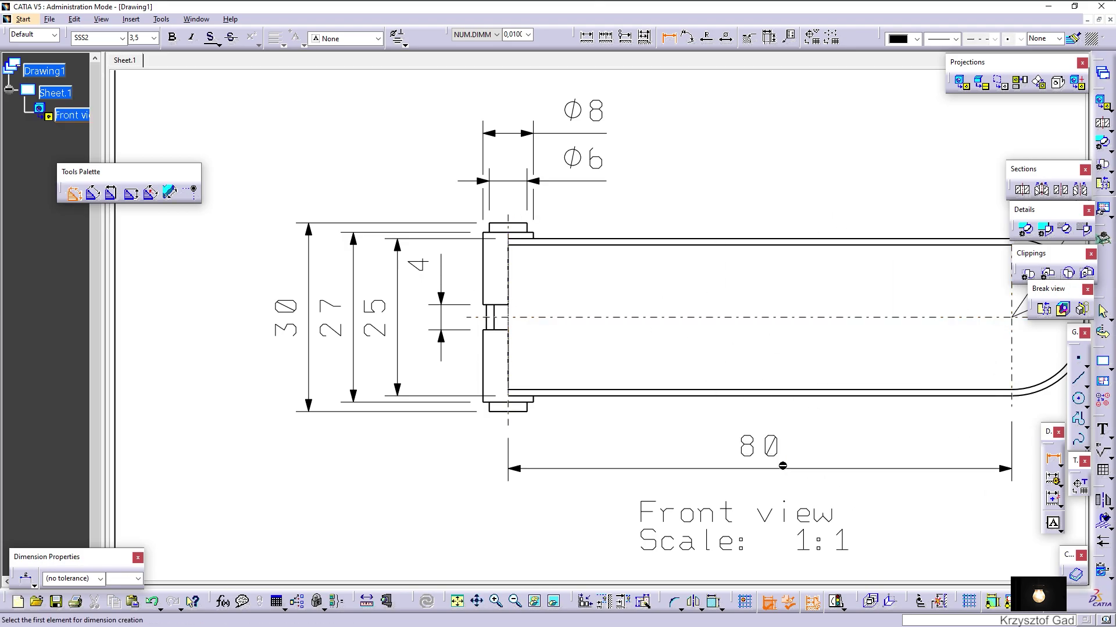
scroll(783, 464, "down", 1)
scroll(774, 461, "down", 1)
- Cut Section view A-A along the front view axis, place it below, and shift its label left
scroll(769, 456, "down", 1)
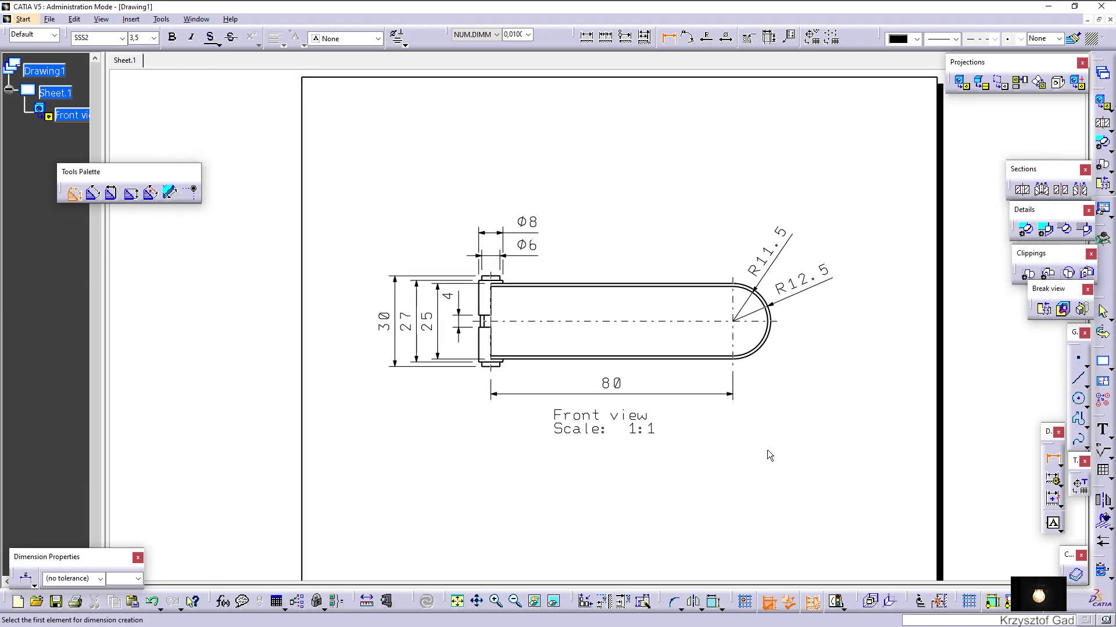
left_click(826, 361)
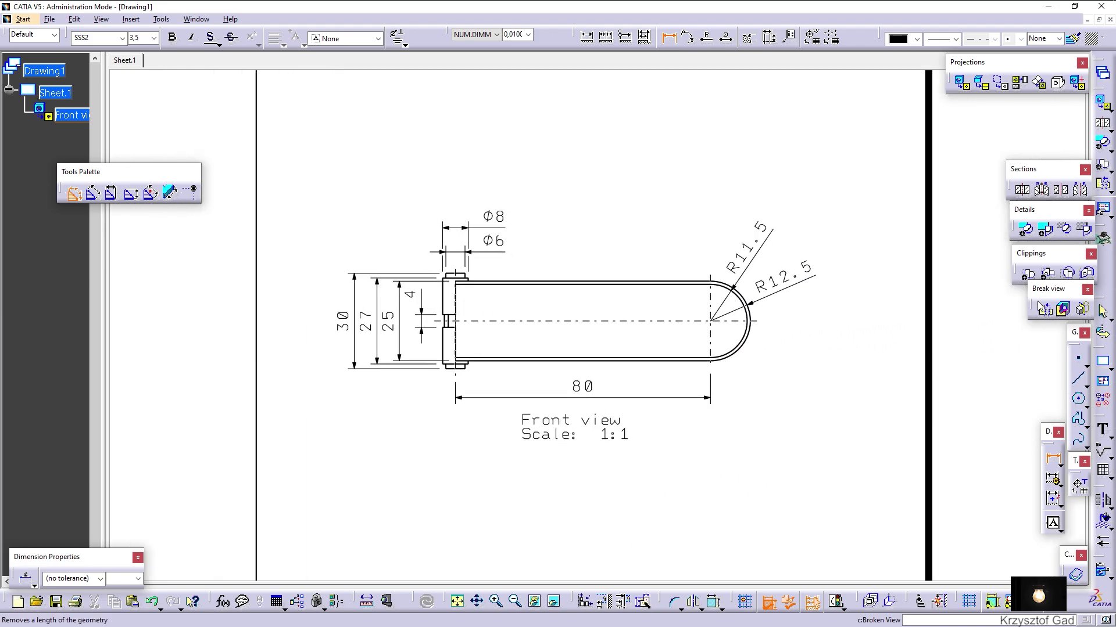
left_click(1023, 189)
scroll(523, 313, "up", 3)
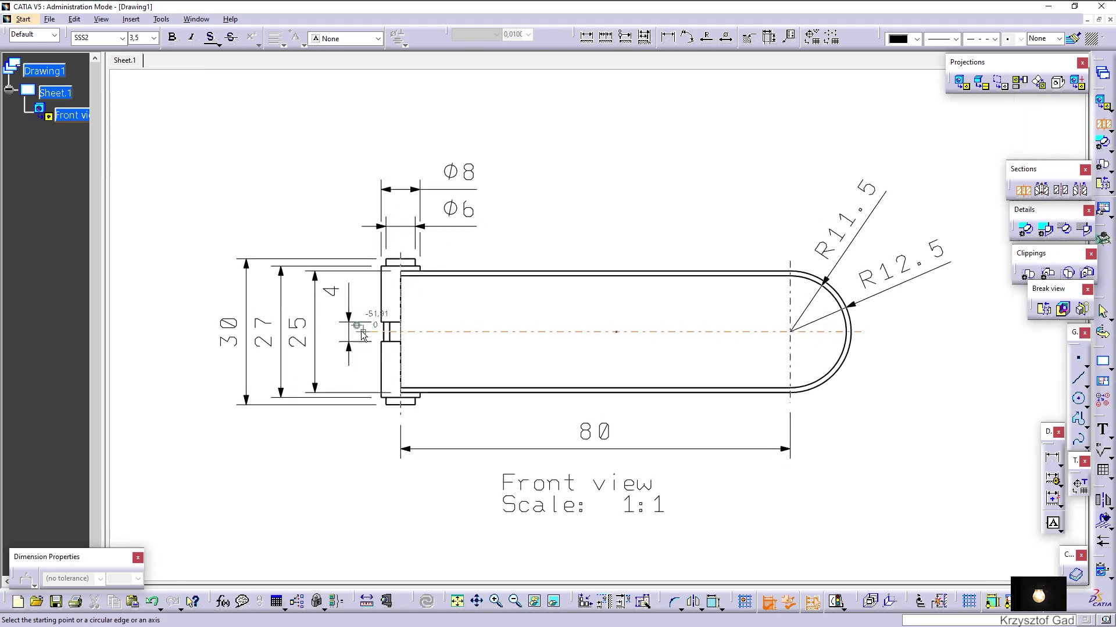
left_click(312, 339)
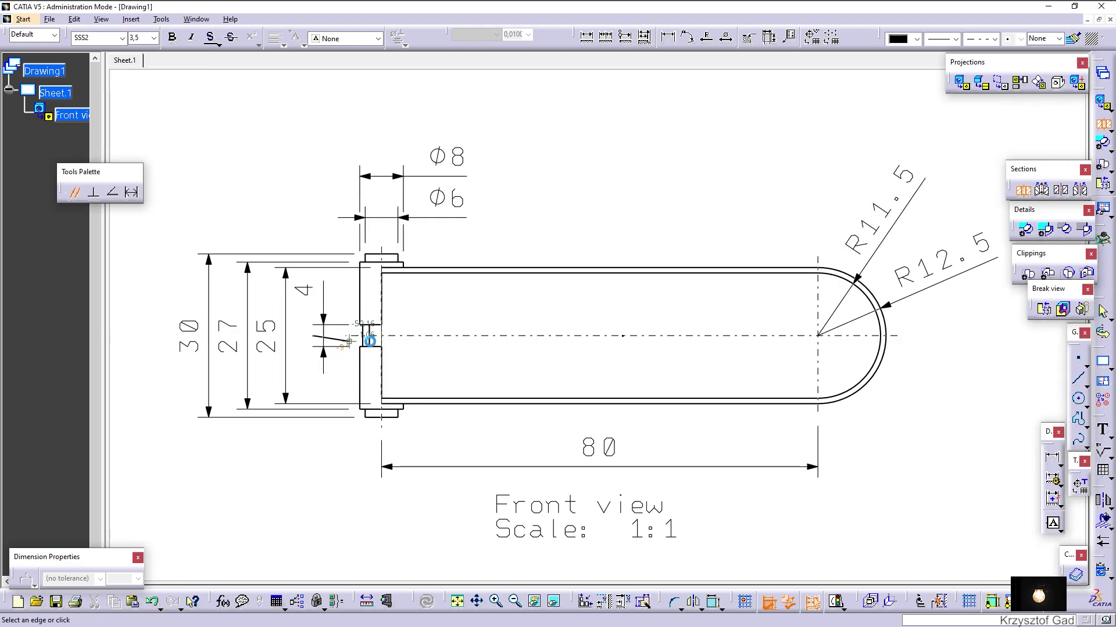
left_click(930, 337)
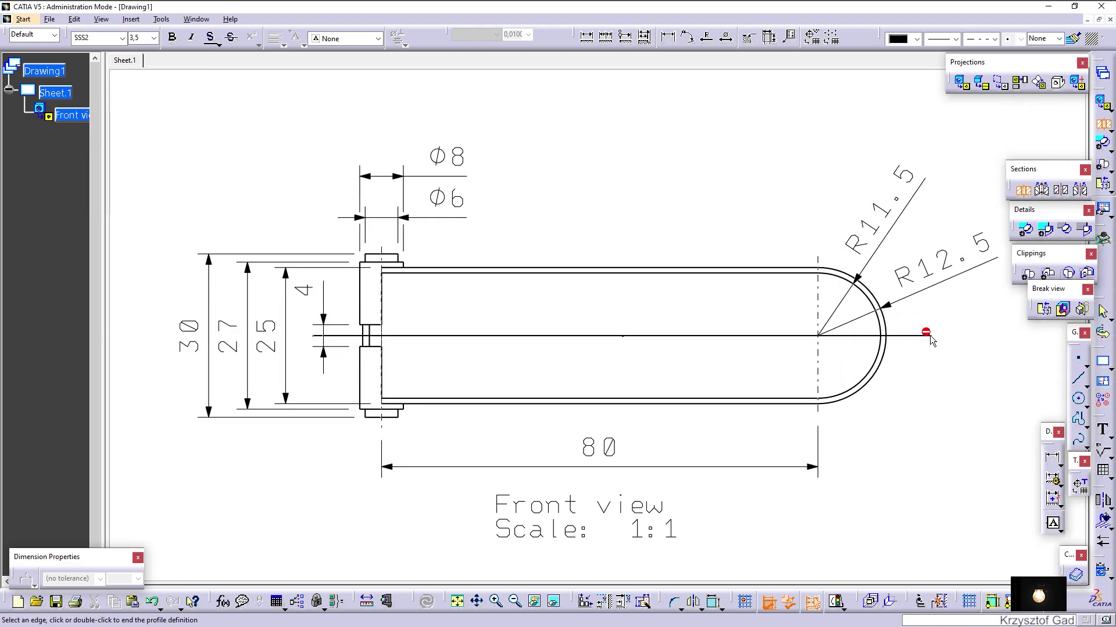
scroll(750, 402, "down", 3)
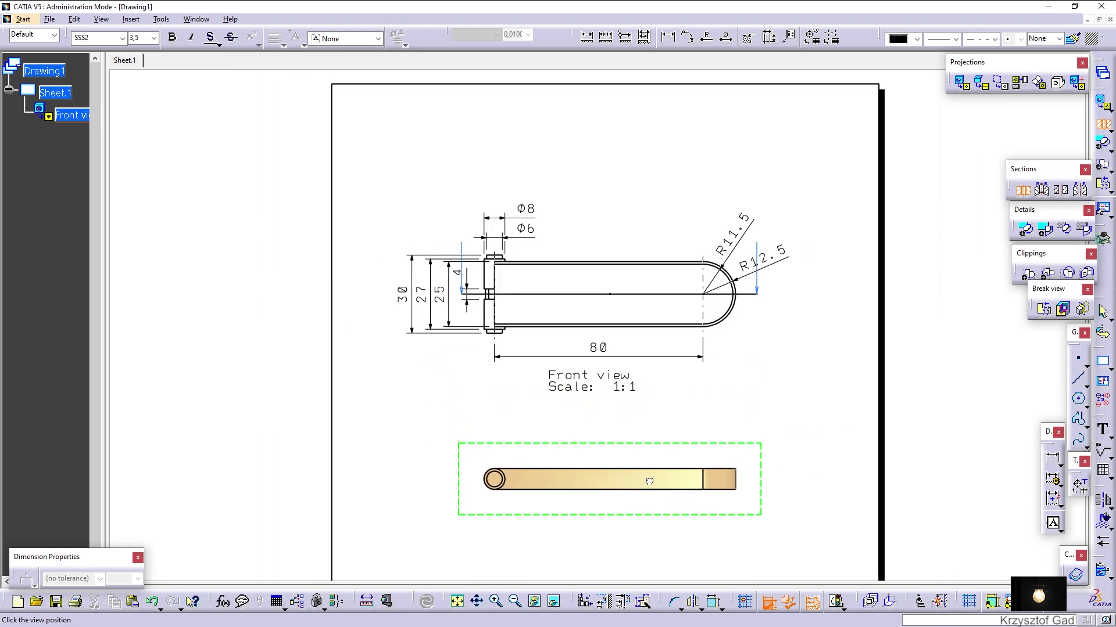
left_click(649, 479)
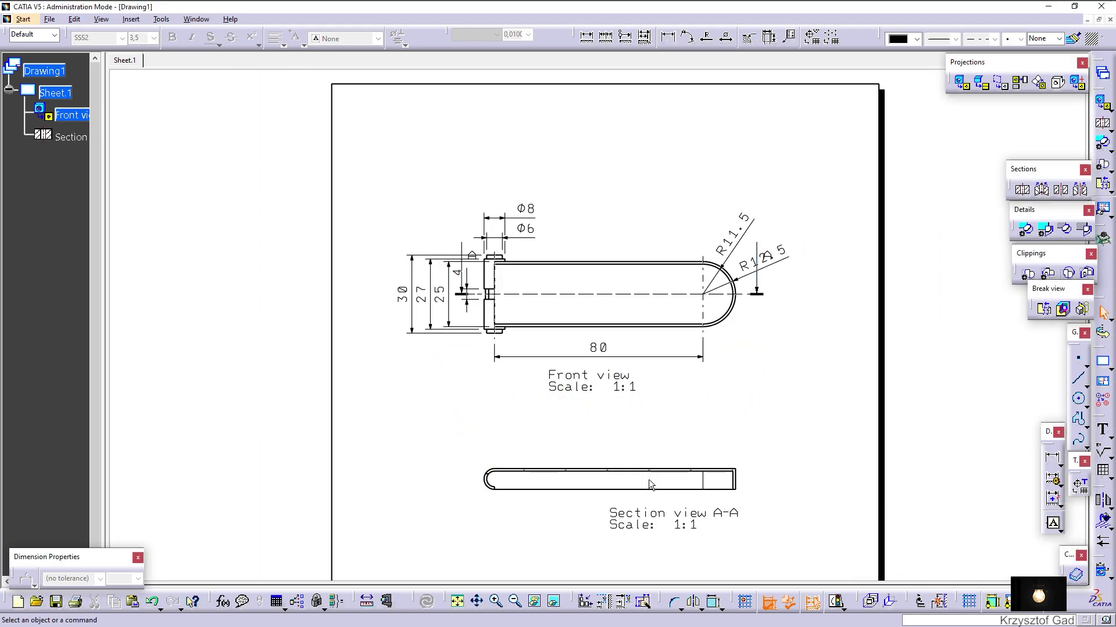
left_click(657, 529)
left_click_drag(658, 529, 593, 542)
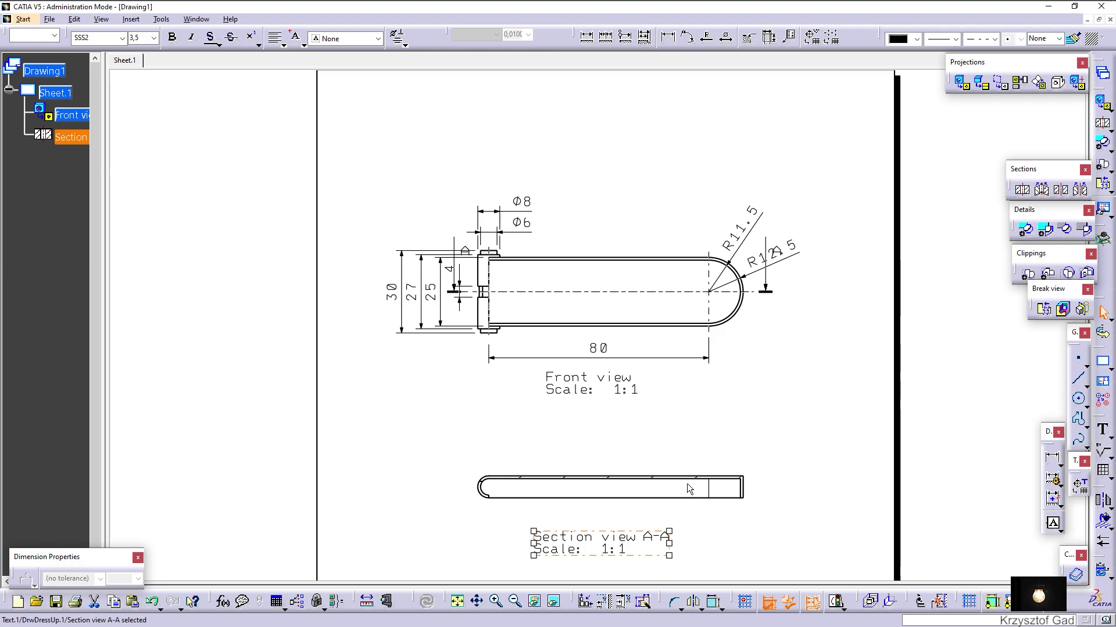
- Edit Section view A-A's hatching properties so its cut wall shows diagonal hatching
scroll(558, 493, "up", 2)
scroll(485, 465, "up", 2)
scroll(500, 441, "up", 1)
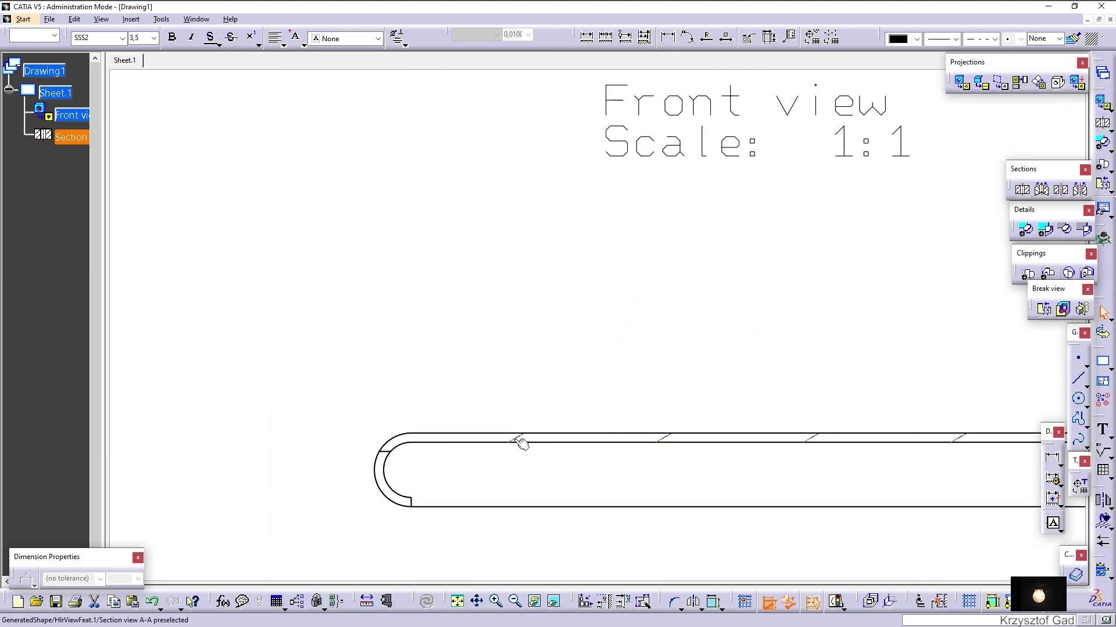
double_click(514, 438)
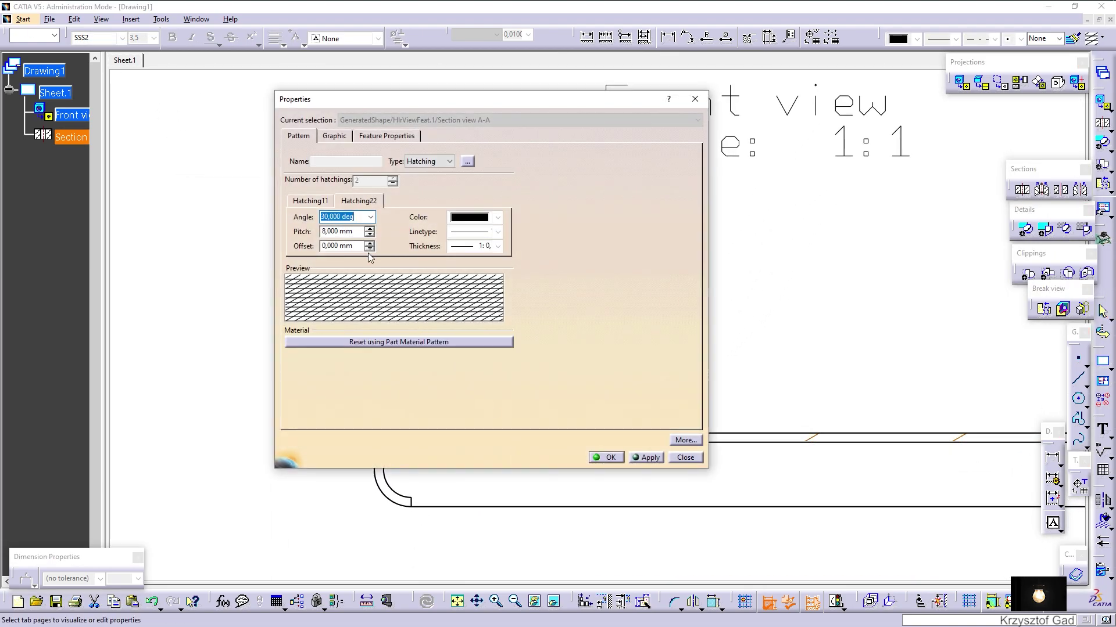
key("Return")
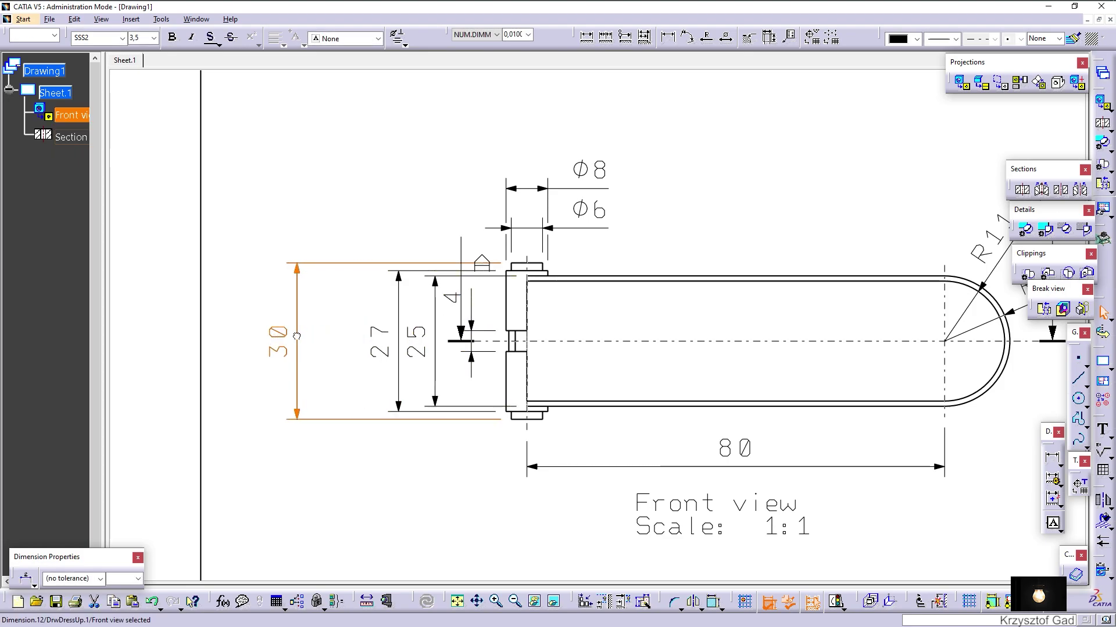
- Move the 30 and 4 dimensions further left and set the section callout beside its arrow
mouse_move(344, 344)
left_mouse_down()
mouse_move(279, 344)
mouse_move(352, 341)
left_mouse_up()
left_click(332, 345)
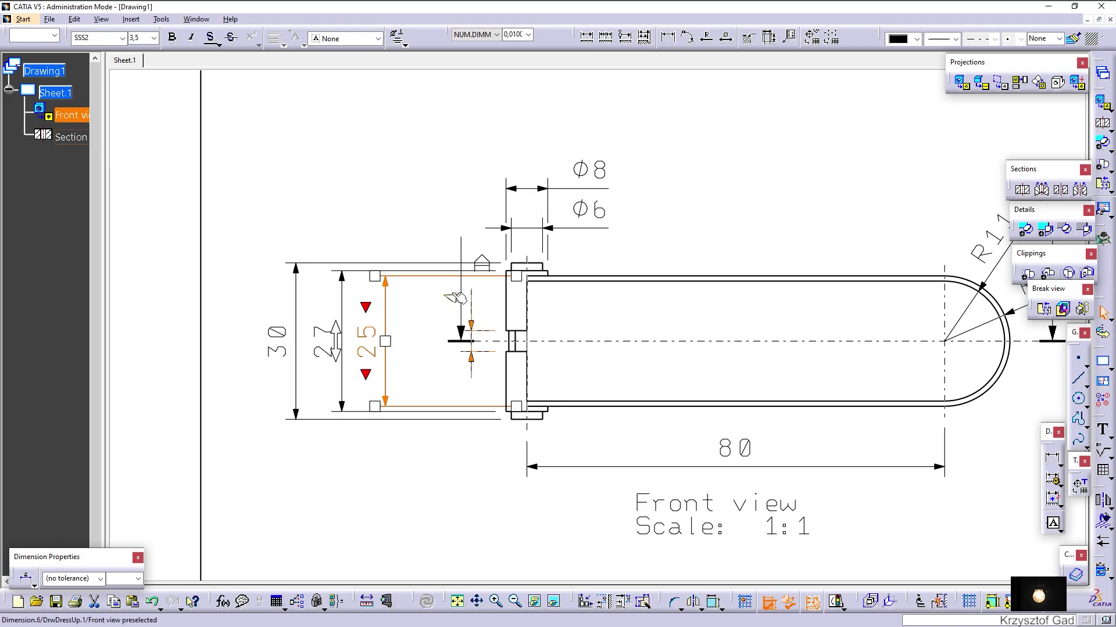
left_click_drag(471, 308, 400, 308)
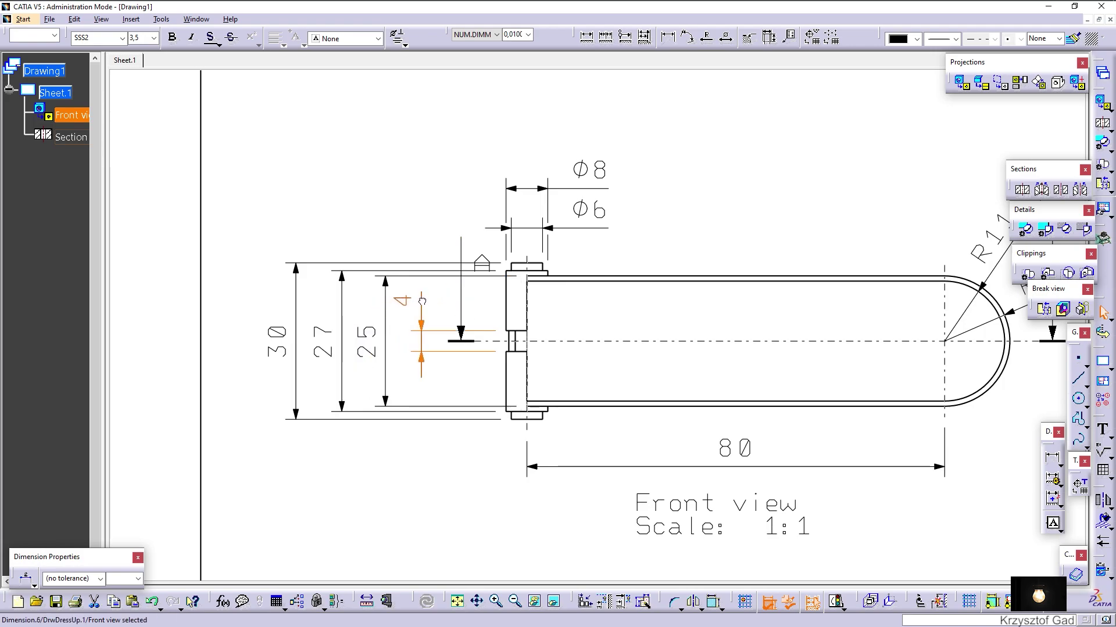
left_click_drag(484, 265, 474, 299)
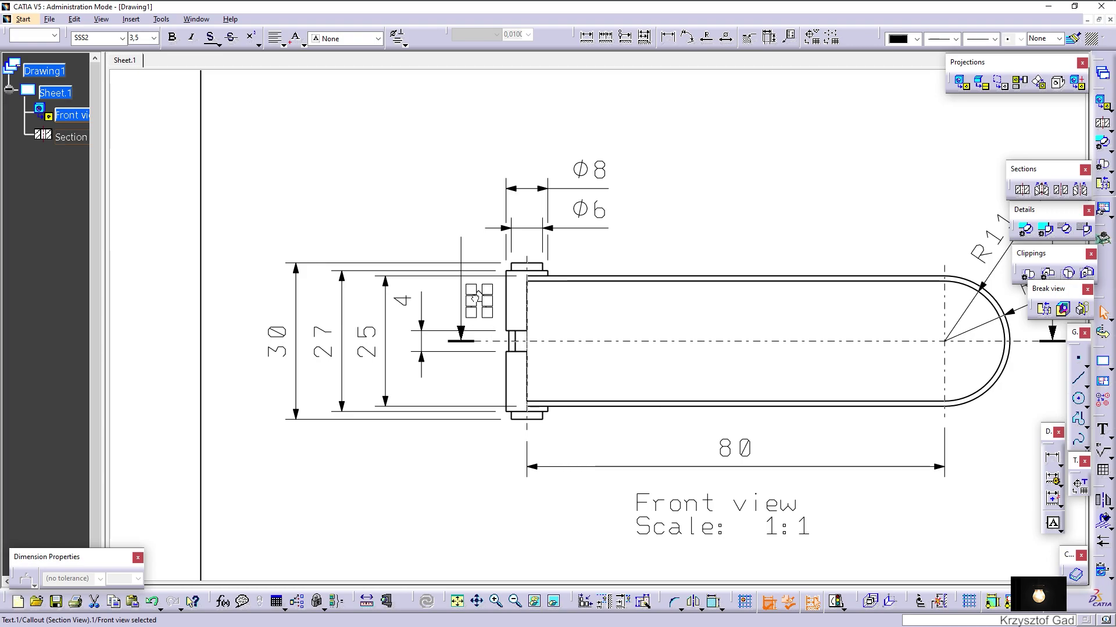
left_click(463, 186)
mouse_move(463, 182)
middle_mouse_down()
mouse_move(703, 314)
mouse_move(667, 314)
middle_mouse_up()
- Move callout A off the R12.5 text, then delete the old R12.5 and R11.5 radius dimensions
left_click_drag(793, 274, 813, 366)
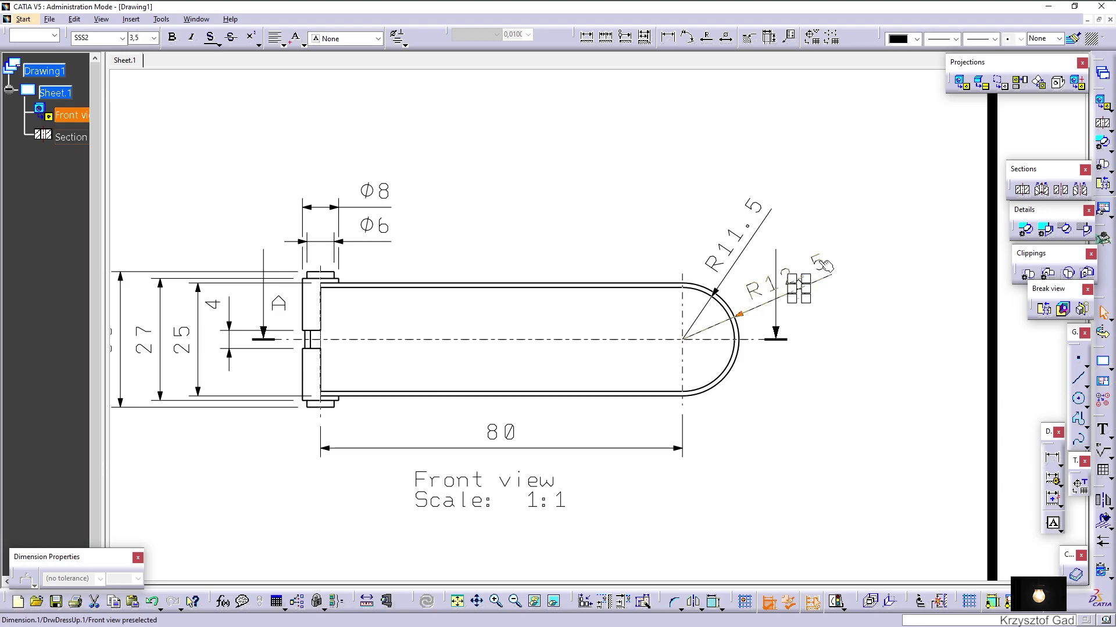
left_click_drag(826, 266, 758, 427)
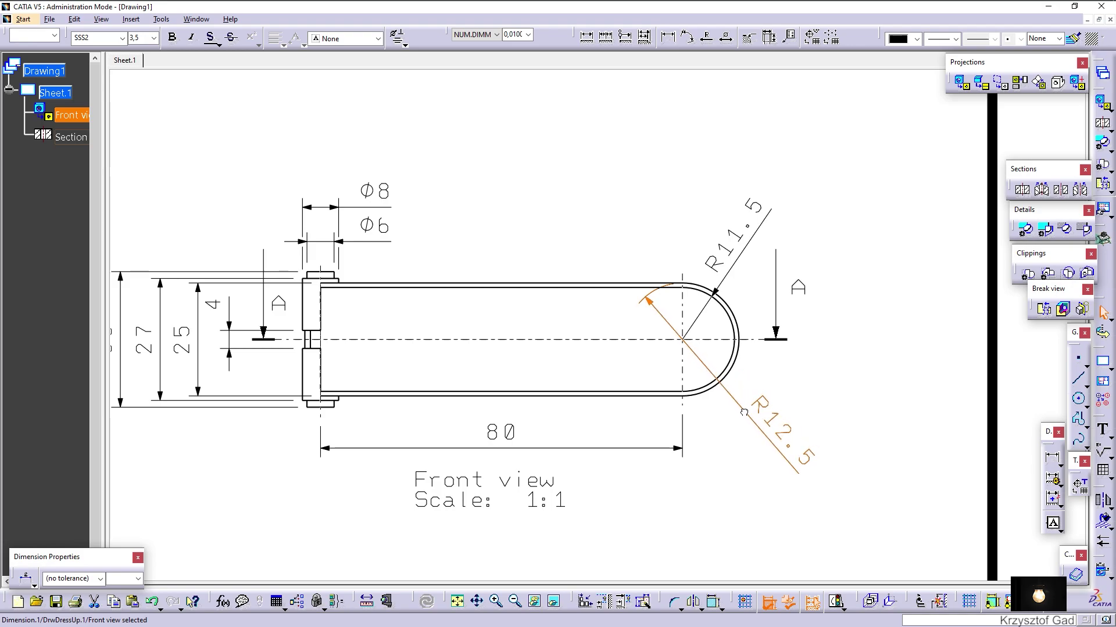
mouse_move(743, 413)
left_mouse_down()
mouse_move(649, 344)
mouse_move(710, 308)
left_mouse_up()
left_click(732, 284)
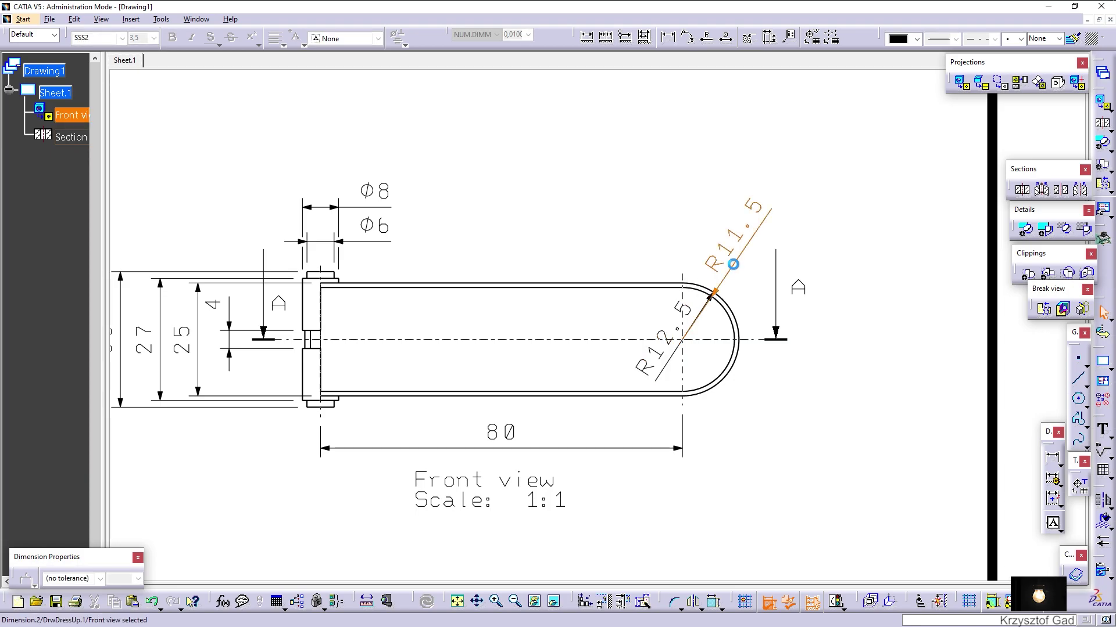
left_click_drag(730, 230, 709, 318)
left_click(709, 319)
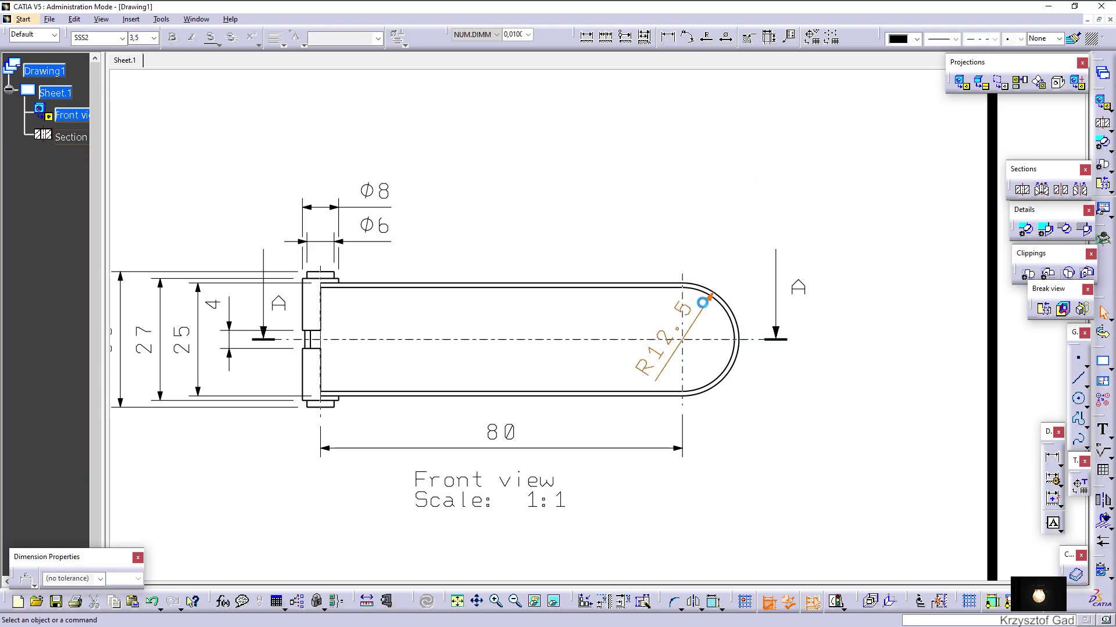
key("Delete")
- Recreate the R12.5 outer-arc and R11.5 inner-arc radius dimensions pointing lower-right
left_click(704, 38)
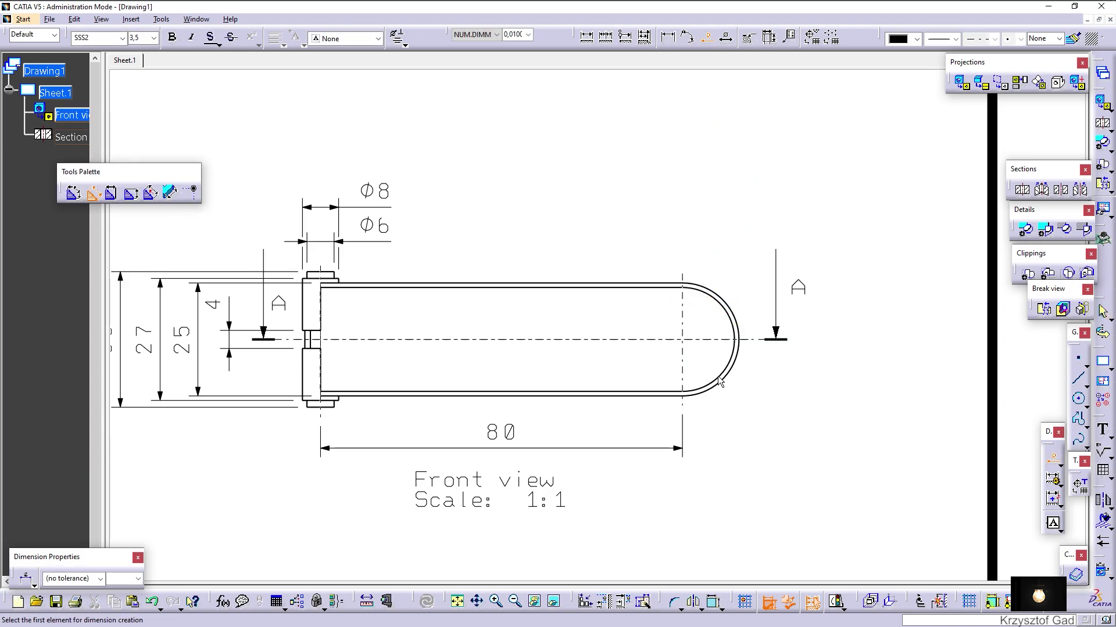
left_click(777, 388)
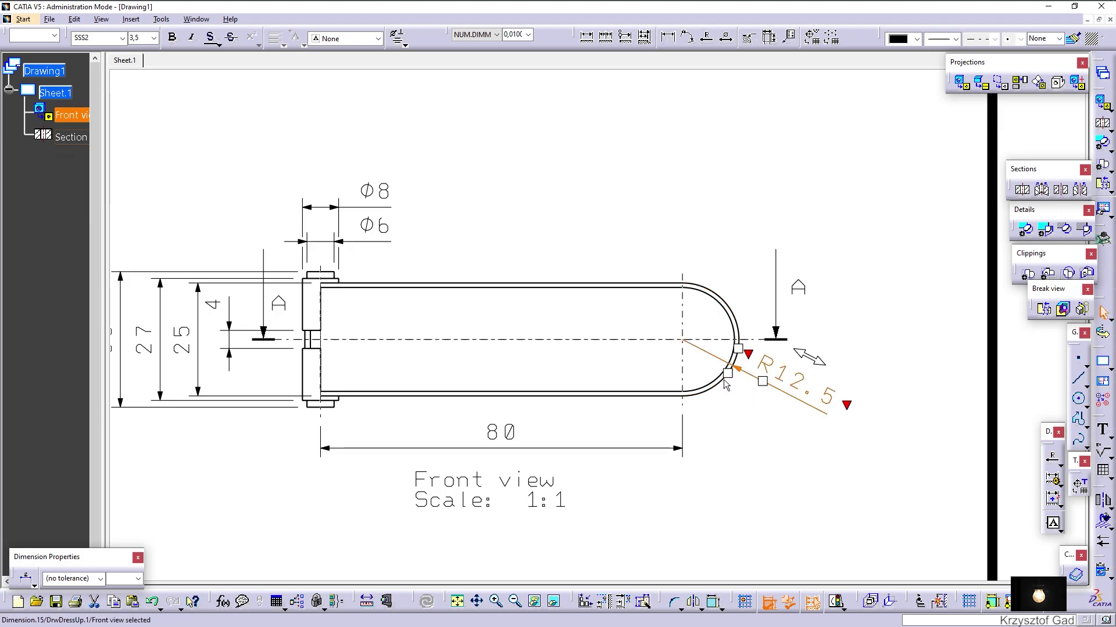
left_click(707, 38)
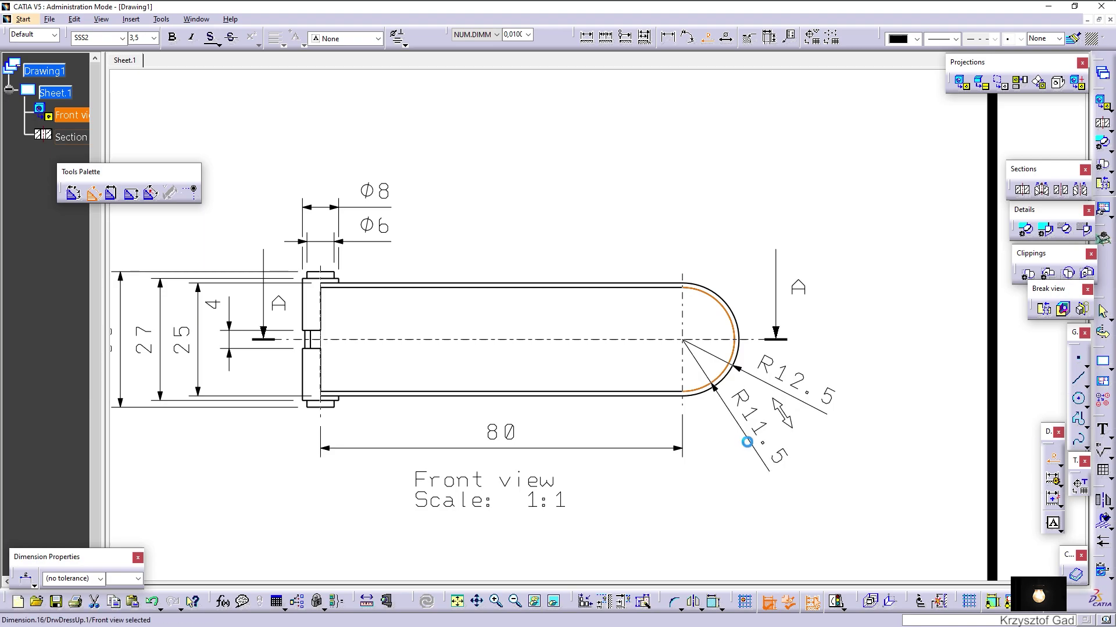
left_click(747, 443)
left_click(694, 182)
scroll(438, 225, "up", 5)
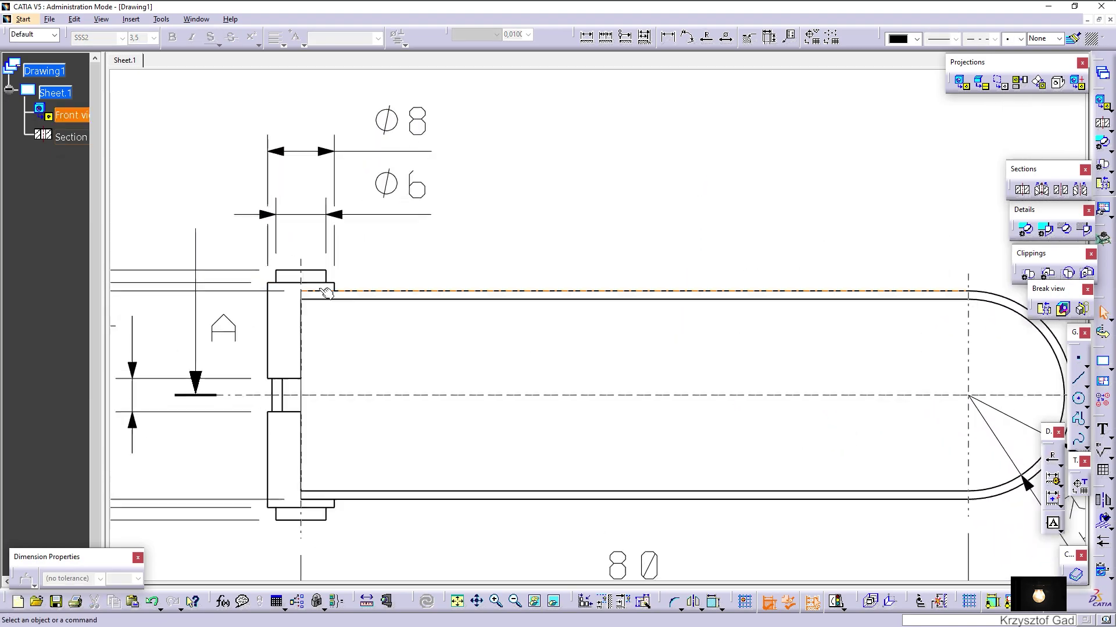
- Add interruptions to the extension lines of the first two left-side vertical dimensions
scroll(347, 407, "up", 3)
scroll(406, 404, "up", 1)
right_click(451, 400)
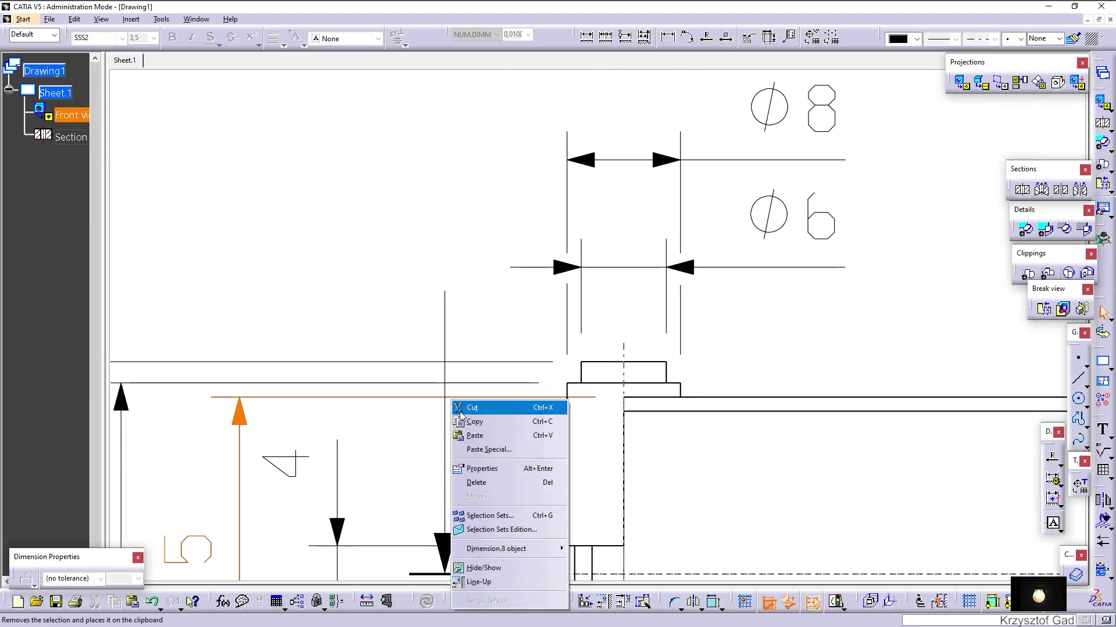
mouse_move(500, 549)
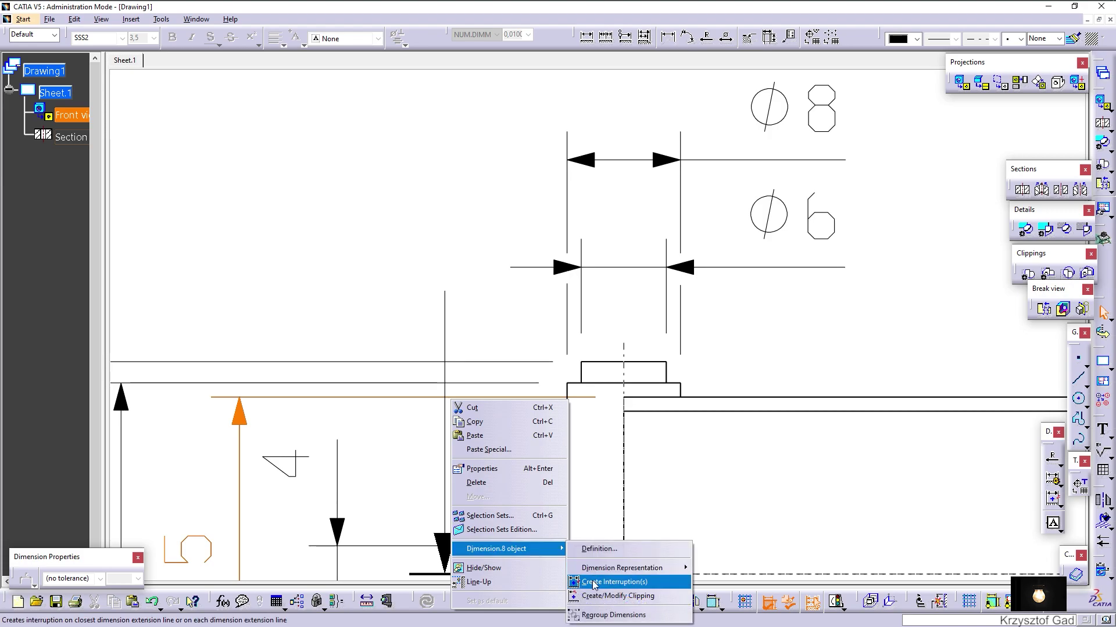
left_click(593, 585)
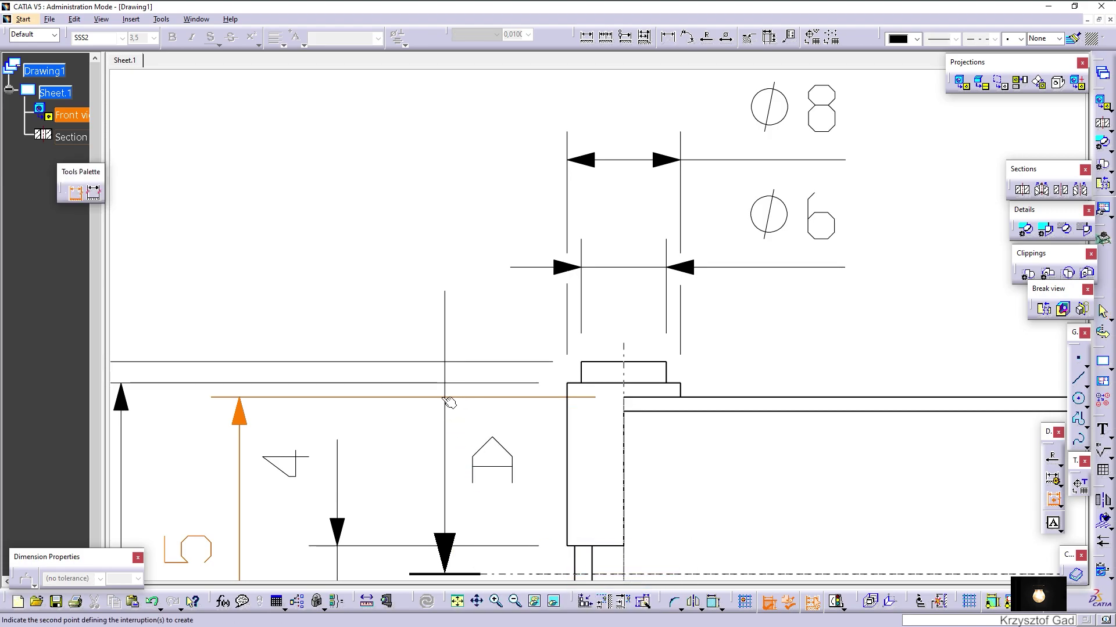
left_click(449, 400)
right_click(459, 383)
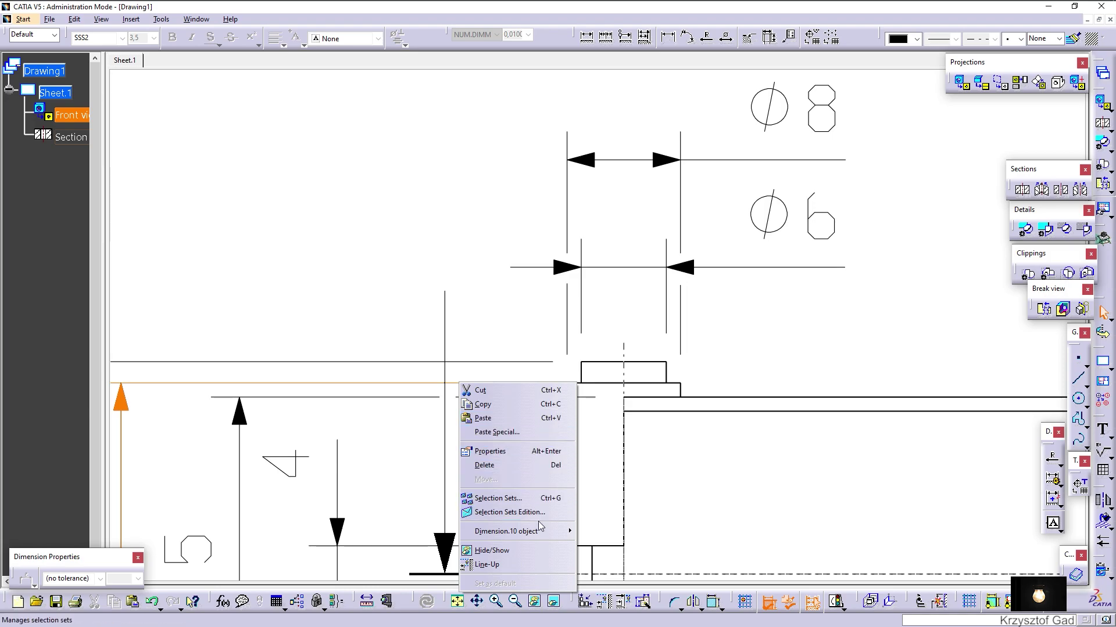
mouse_move(514, 531)
left_click(616, 565)
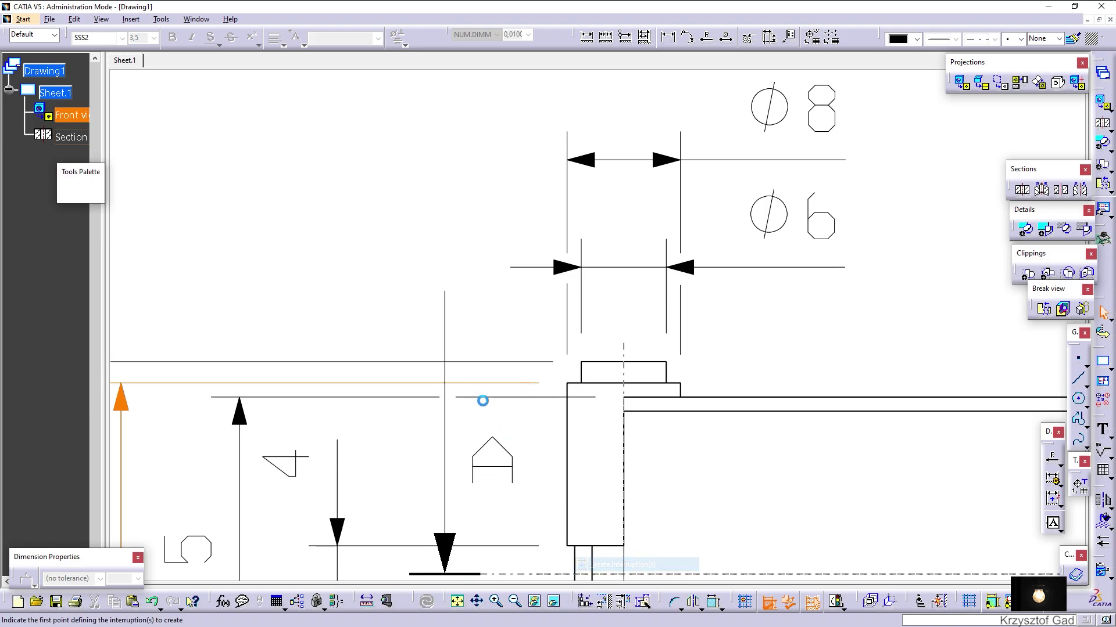
left_click(452, 384)
left_click(440, 384)
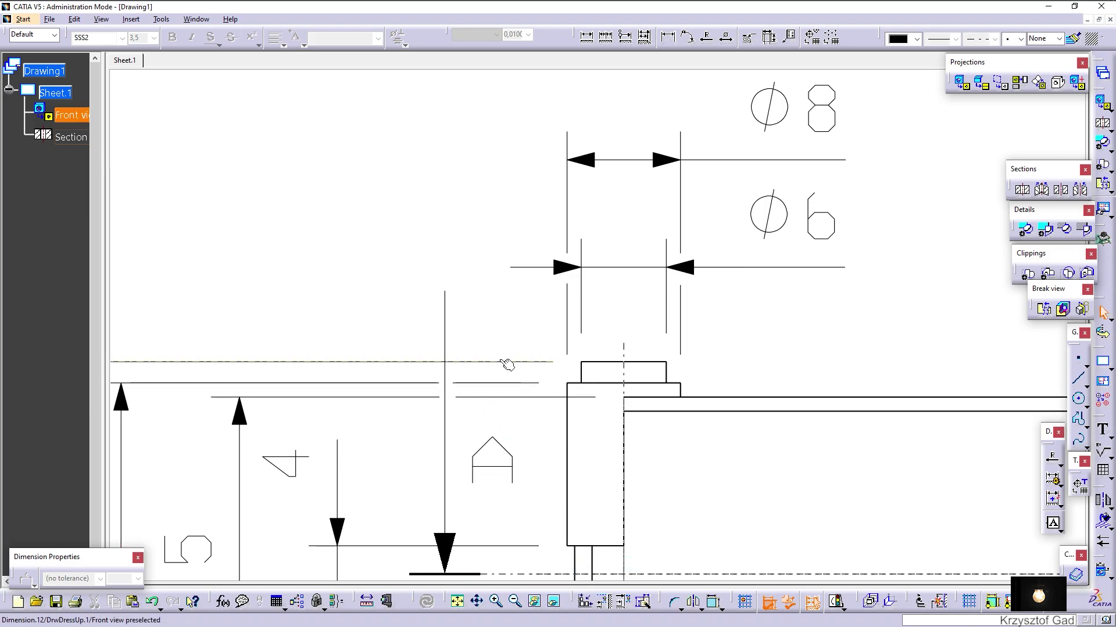
- Break the dashed extension line of the next dimension where it crosses
right_click(473, 362)
mouse_move(523, 511)
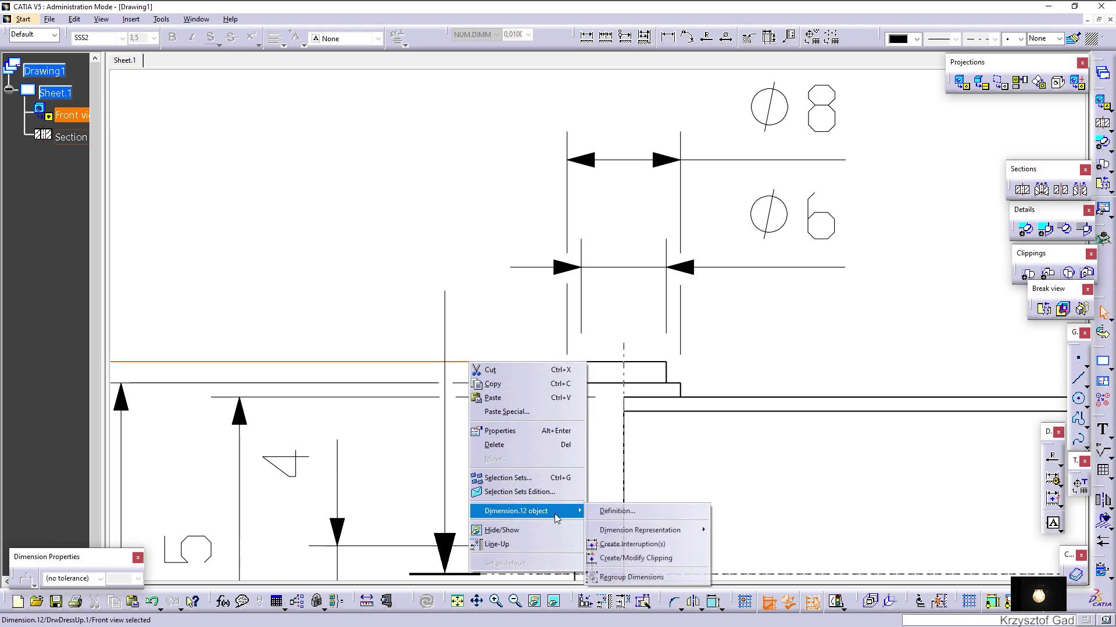
left_click(620, 545)
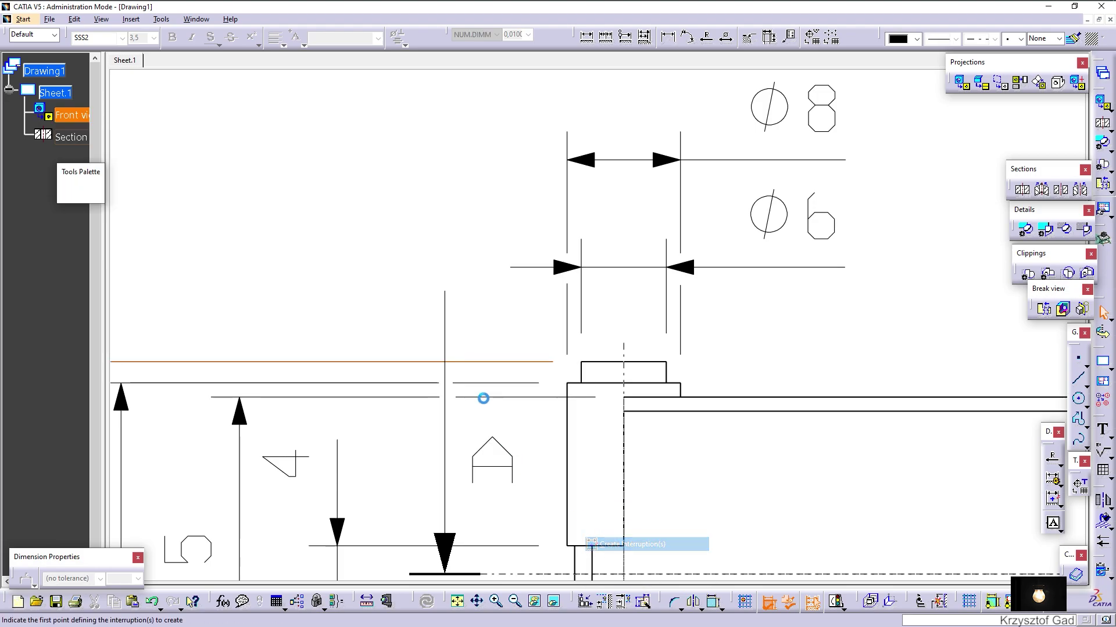
left_click(447, 363)
scroll(518, 333, "down", 2)
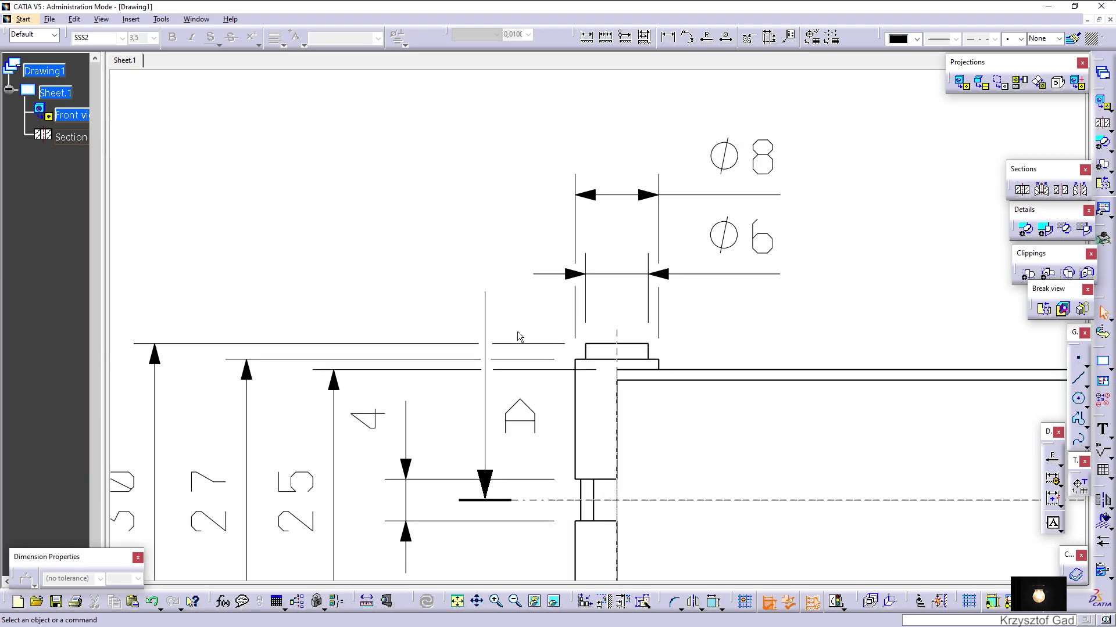
scroll(516, 330, "down", 2)
scroll(515, 329, "down", 2)
scroll(407, 343, "up", 2)
scroll(407, 343, "up", 2)
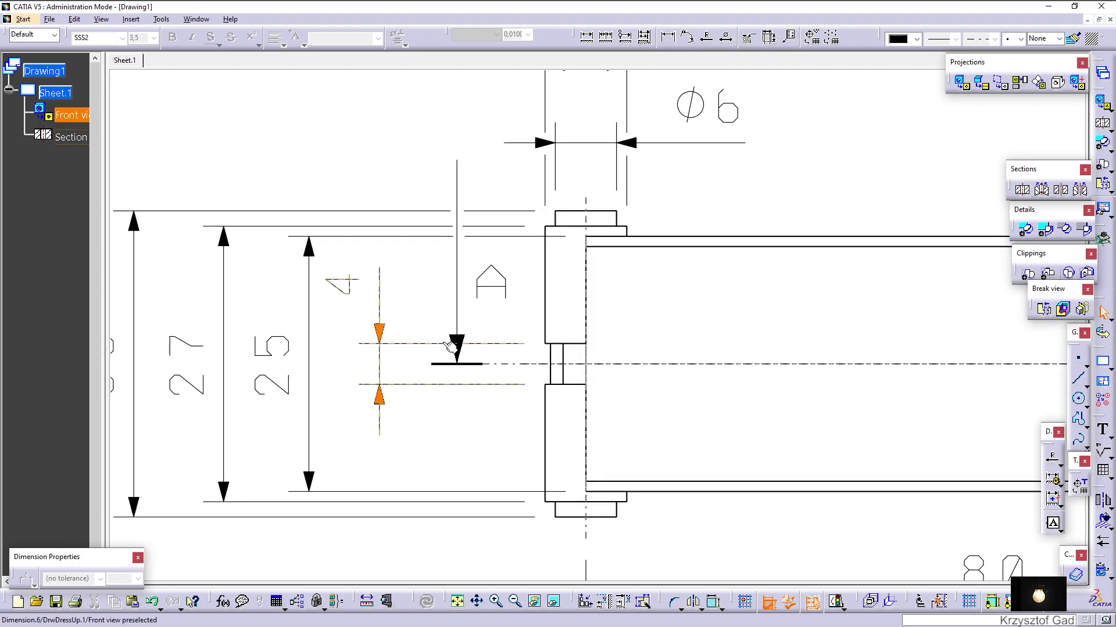
- Add a gap to the 4 dimension's extension line
right_click(445, 343)
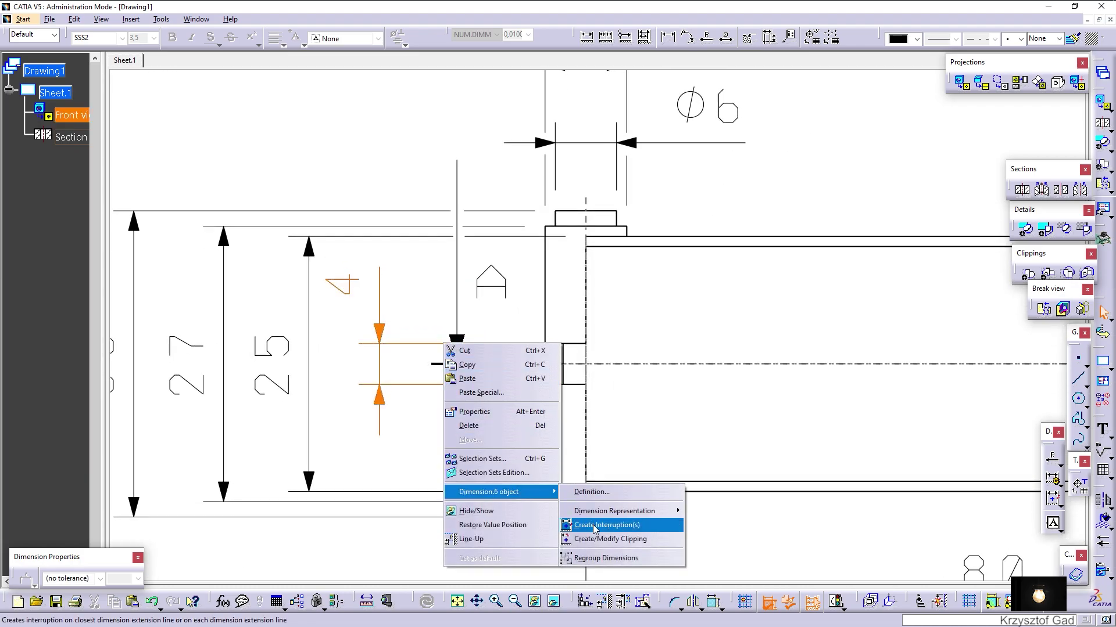
left_click(604, 527)
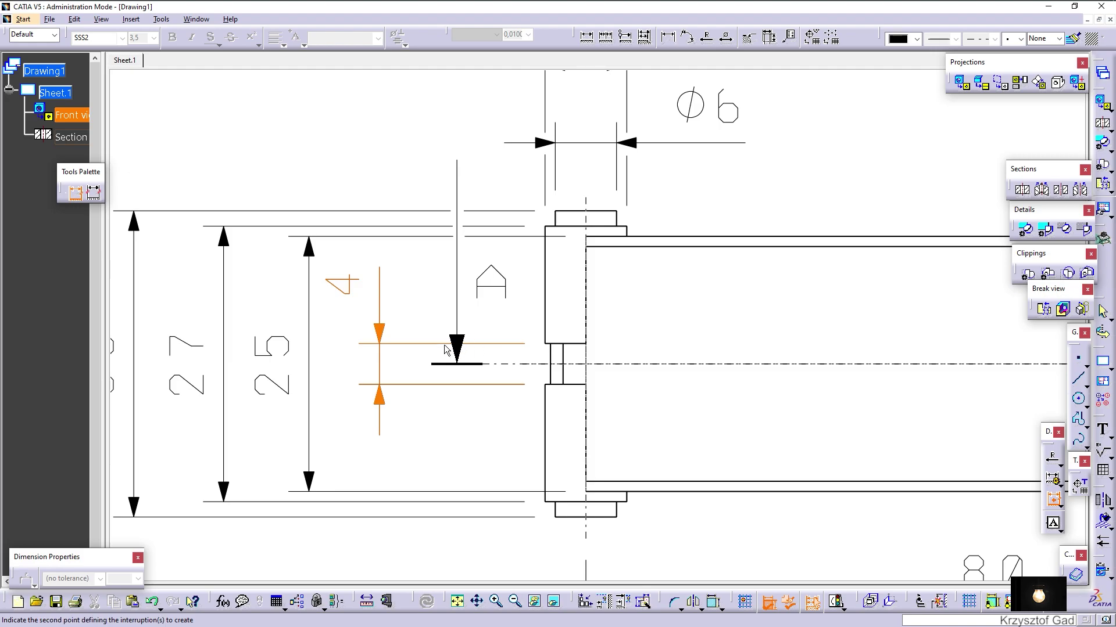
left_click(444, 348)
scroll(444, 349, "down", 2)
scroll(436, 413, "down", 1)
scroll(440, 414, "down", 2)
scroll(439, 415, "down", 2)
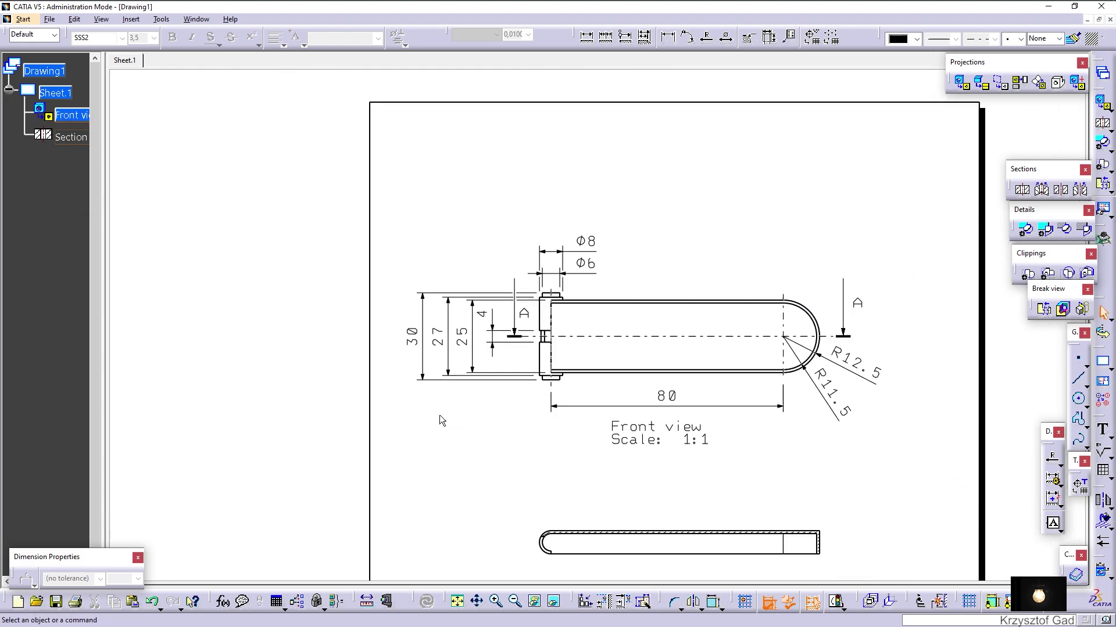
scroll(448, 412, "down", 1)
scroll(482, 398, "up", 1)
scroll(593, 360, "up", 2)
scroll(755, 378, "up", 1)
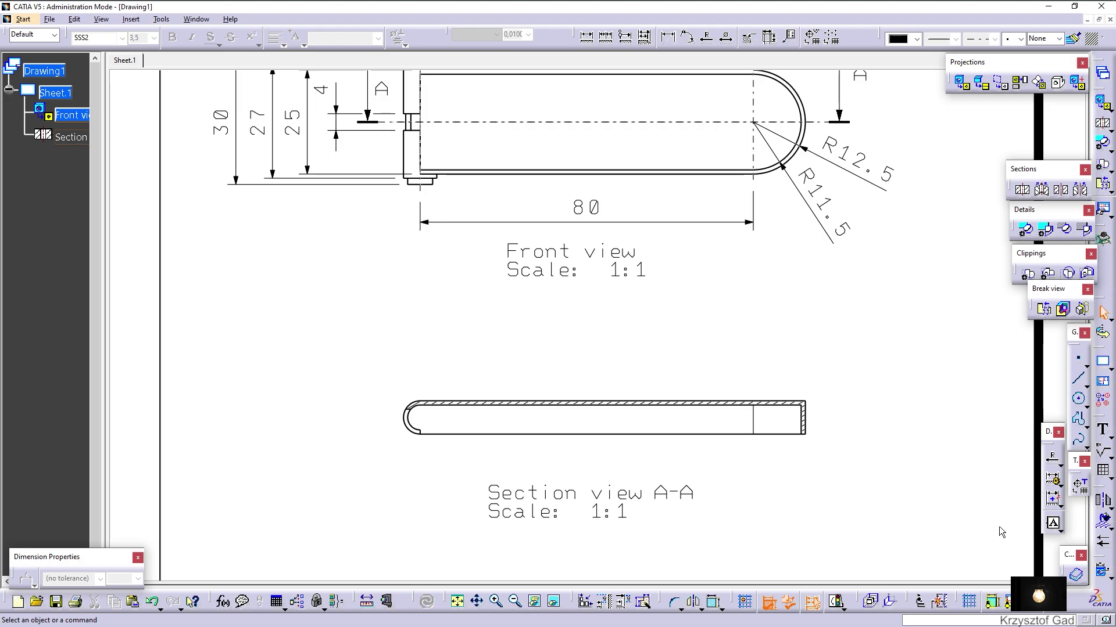
- Add a center line to the rounded end of Section view A-A
left_click(1108, 503)
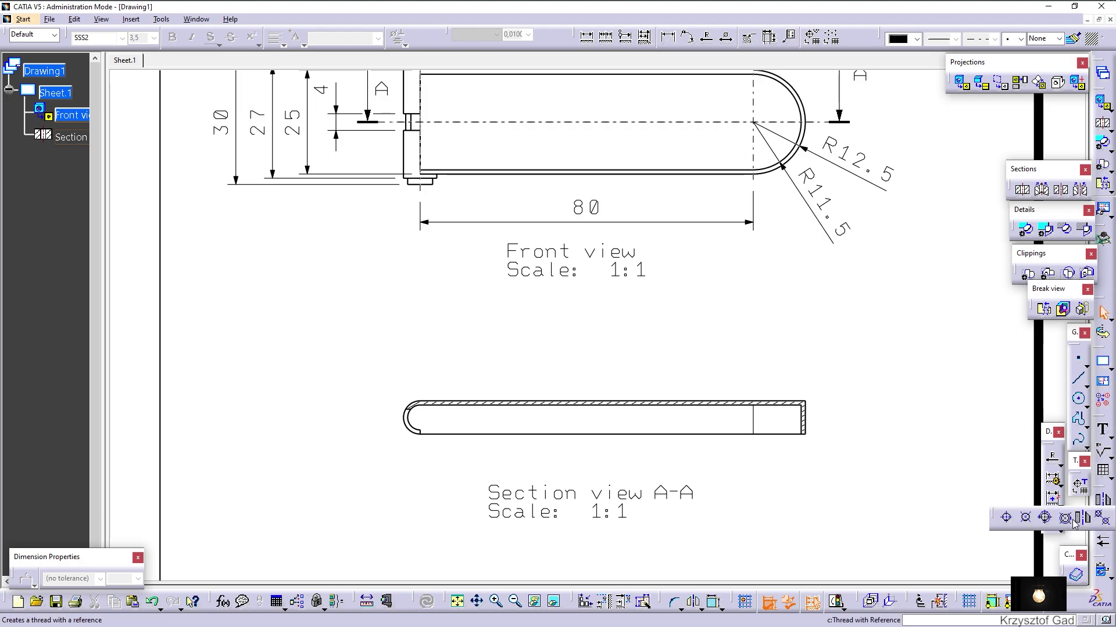
left_click(1006, 517)
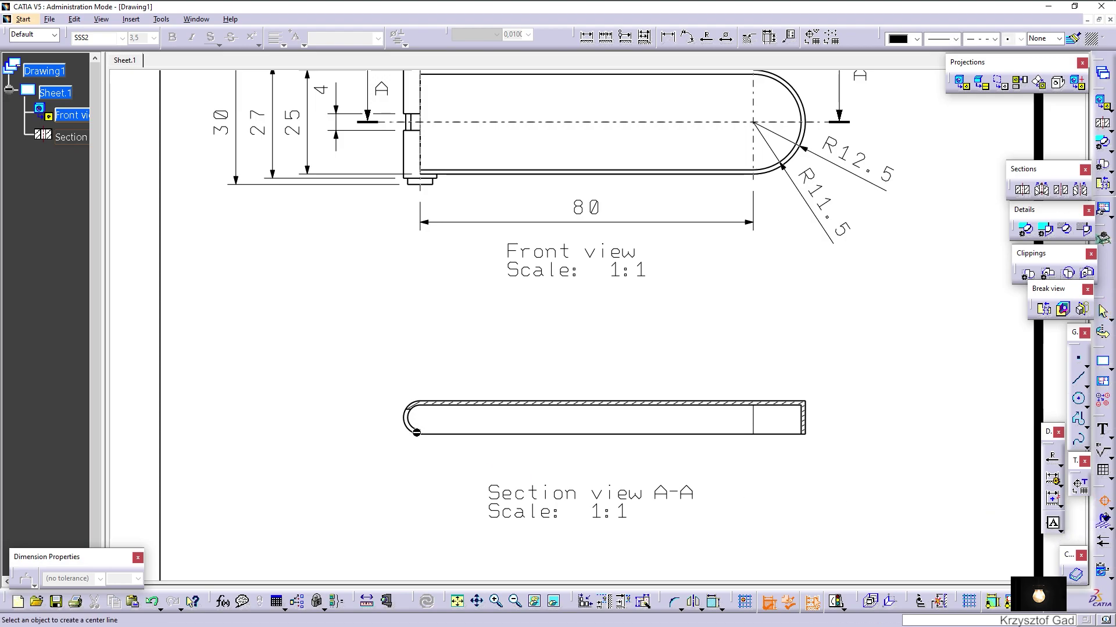
left_click(429, 428)
middle_click_drag(416, 323, 418, 282)
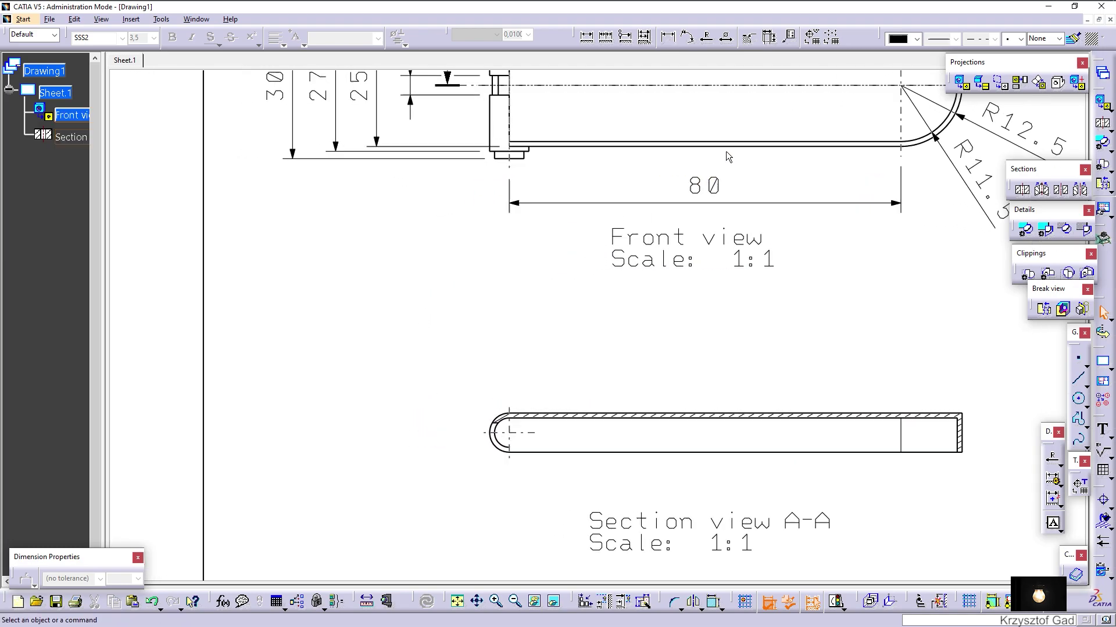
left_click(669, 38)
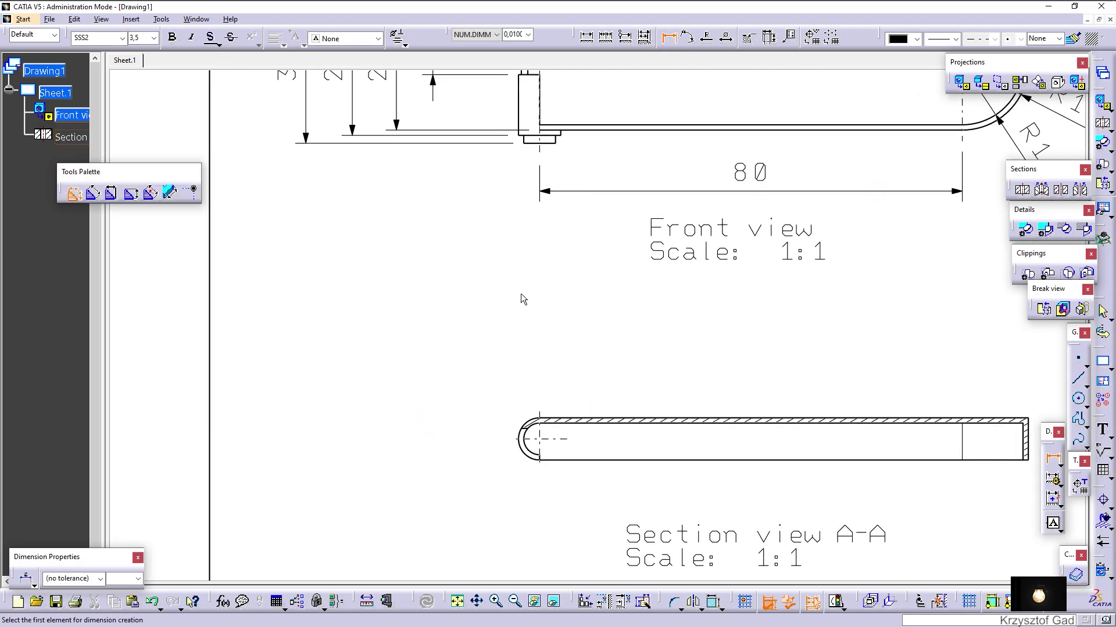
- Dimension the section's 2 wall thickness and 8 diameter
middle_click_drag(520, 294, 451, 458)
scroll(454, 459, "up", 2)
scroll(451, 459, "up", 2)
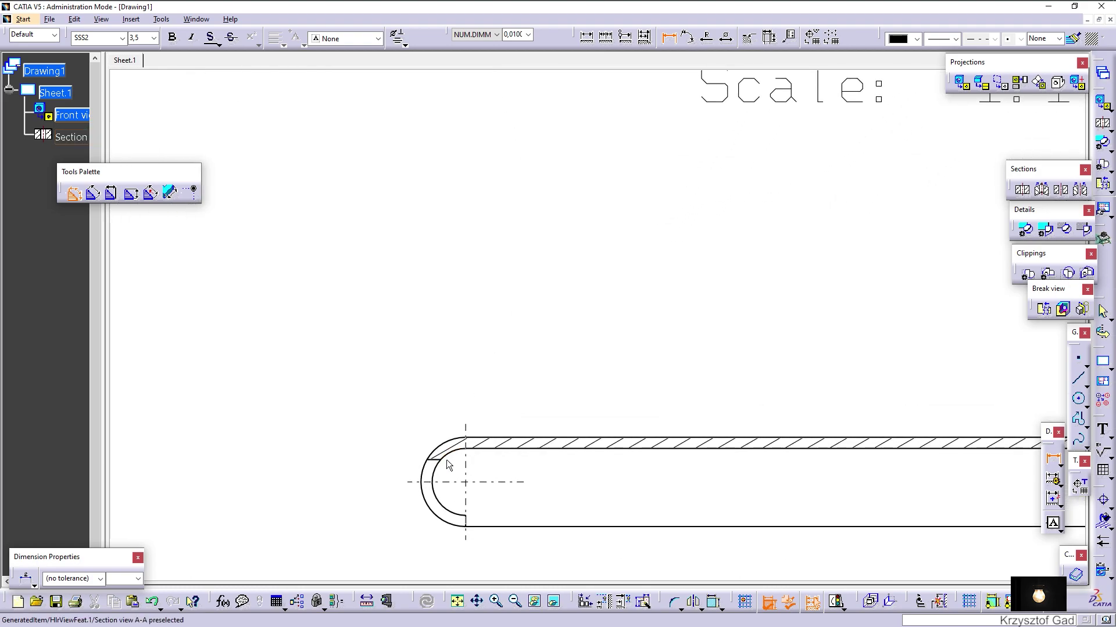
left_click(435, 469)
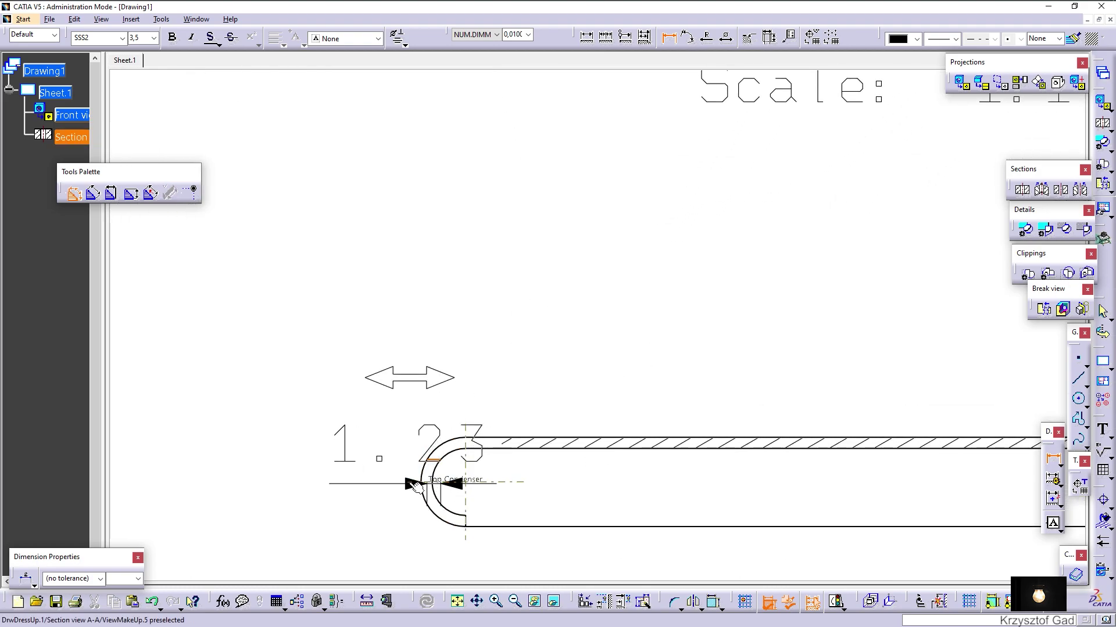
scroll(374, 445, "down", 1)
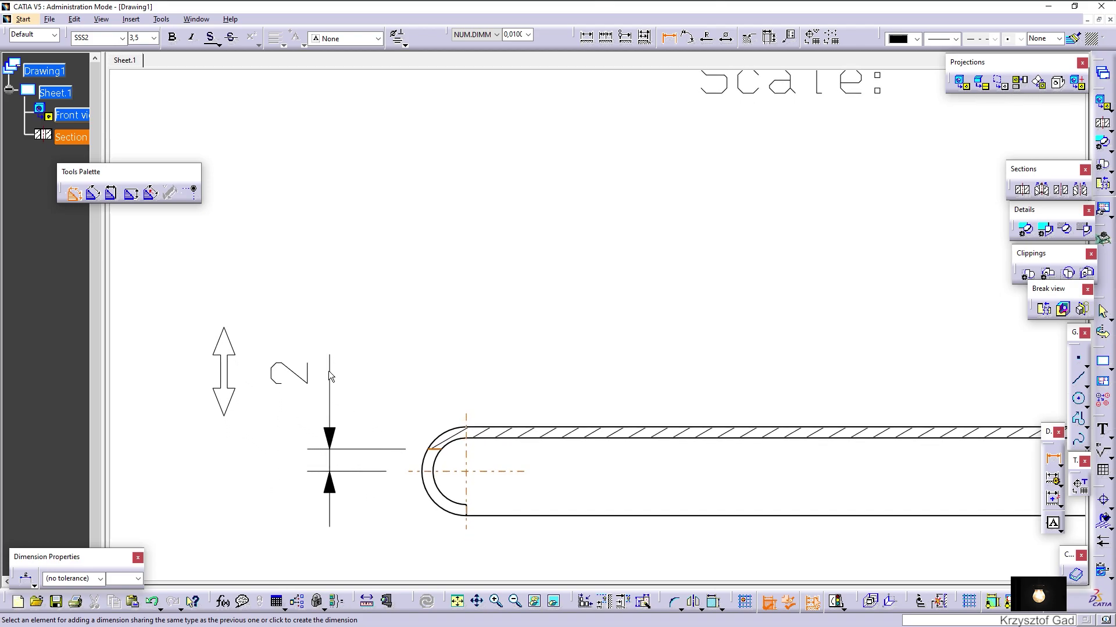
left_click(328, 370)
scroll(510, 347, "down", 5)
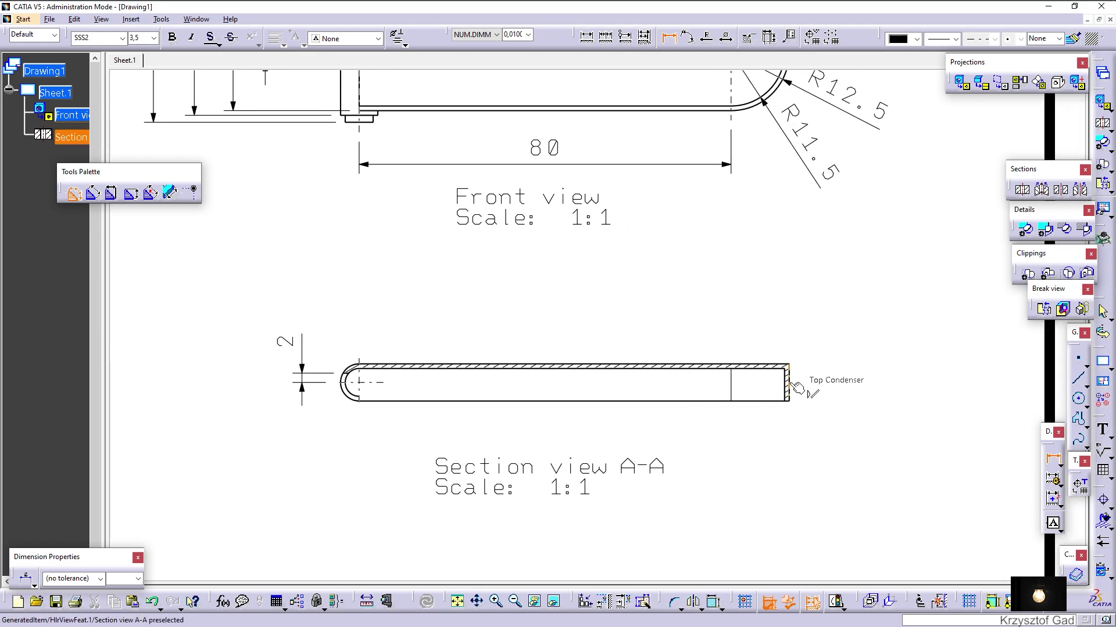
left_click(839, 382)
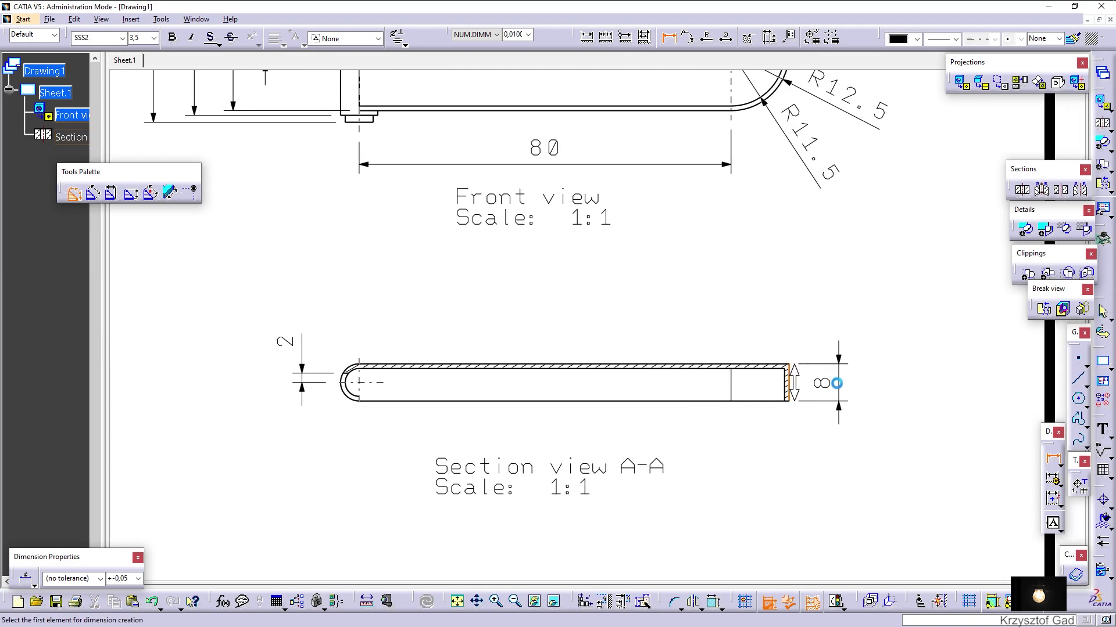
- Add R3 and R4 radii to the end arcs and shift the 2 dimension left
middle_click_drag(741, 382, 664, 49, "ctrl")
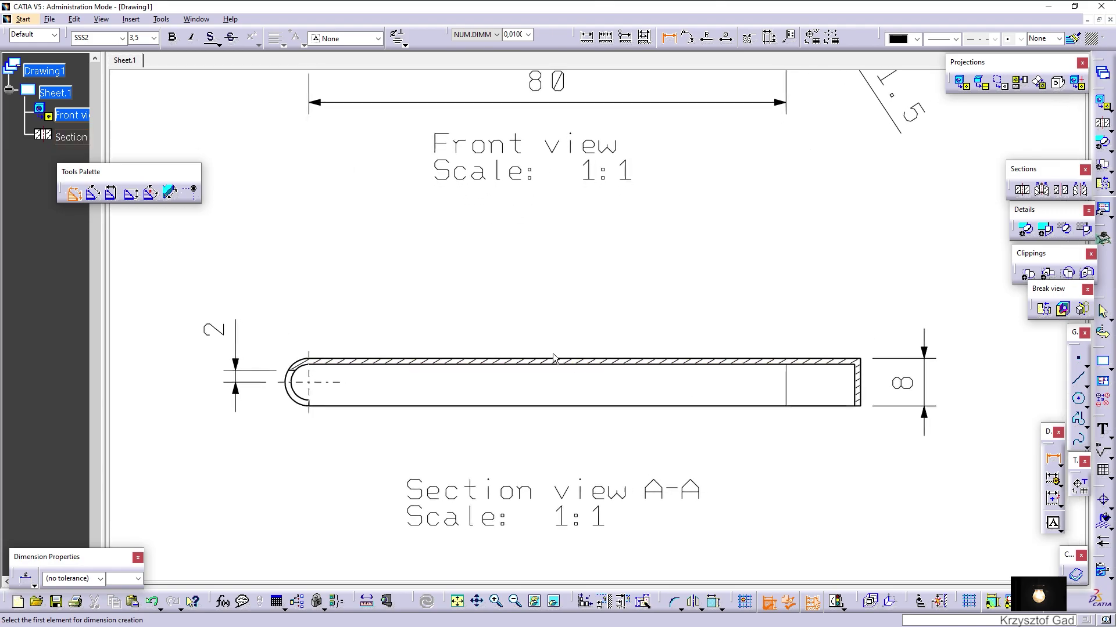
left_click(708, 43)
scroll(299, 407, "up", 2)
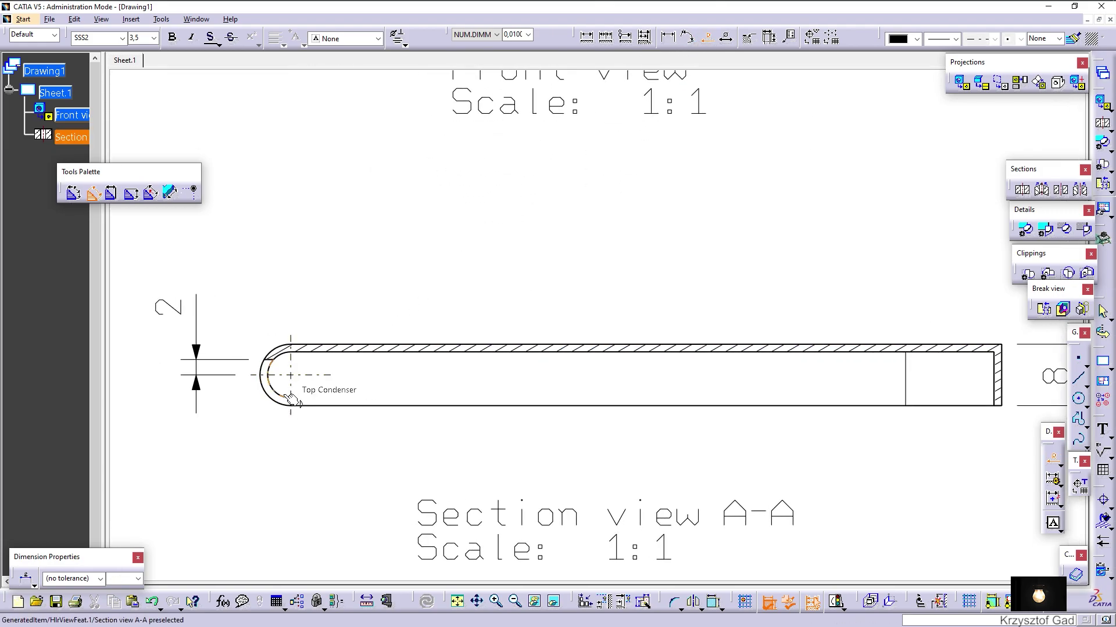
left_click(287, 400)
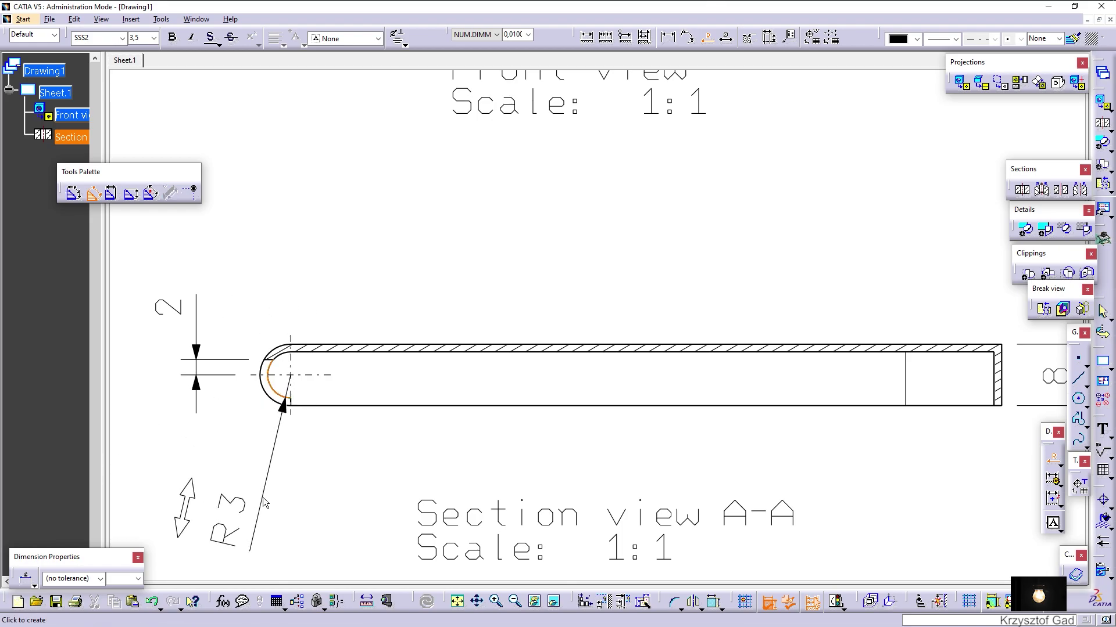
left_click(265, 474)
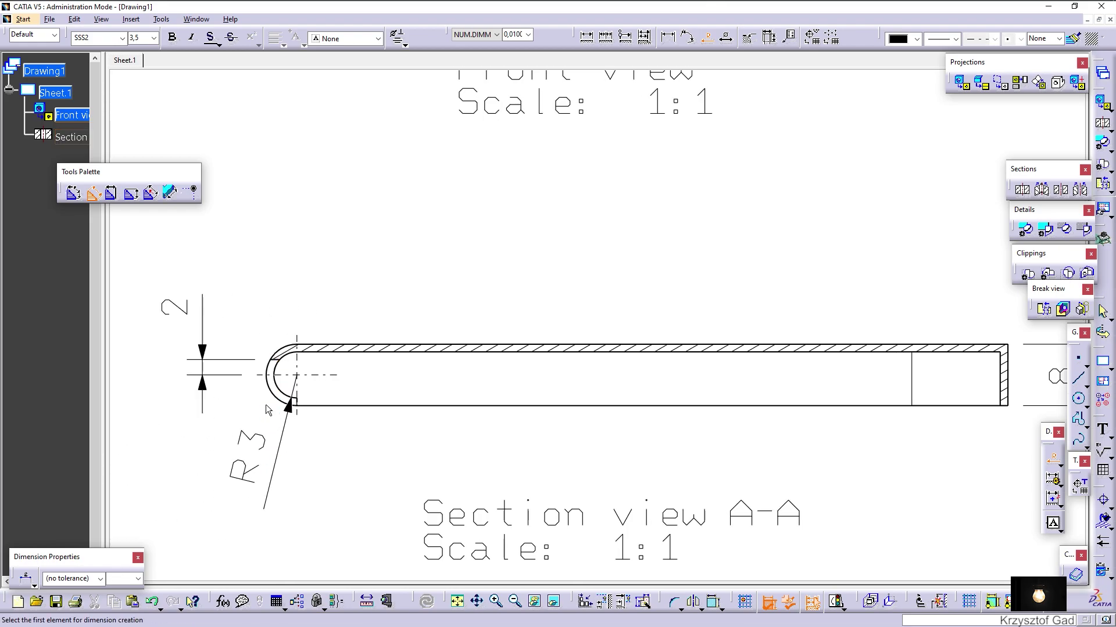
left_click(282, 398)
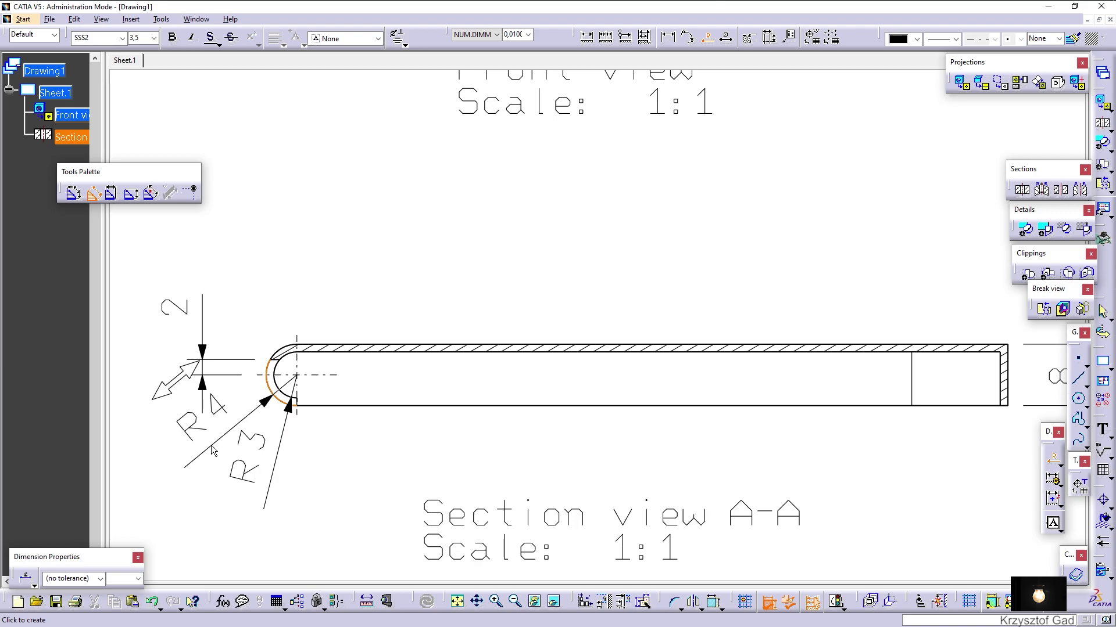
left_click(211, 445)
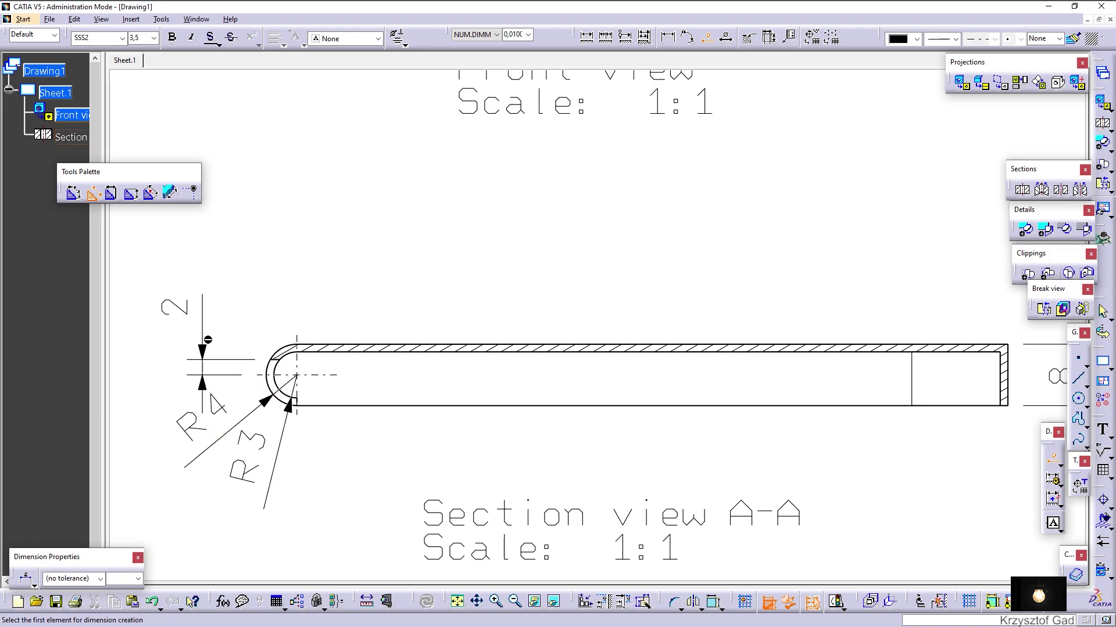
key("Escape")
left_click_drag(202, 334, 168, 327)
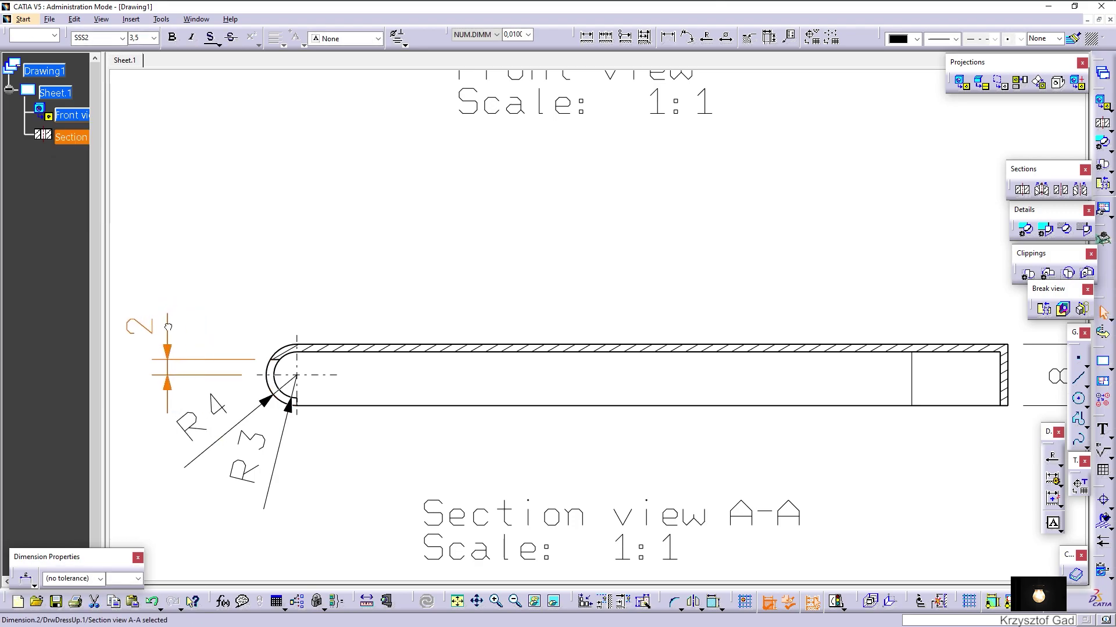
key("Escape")
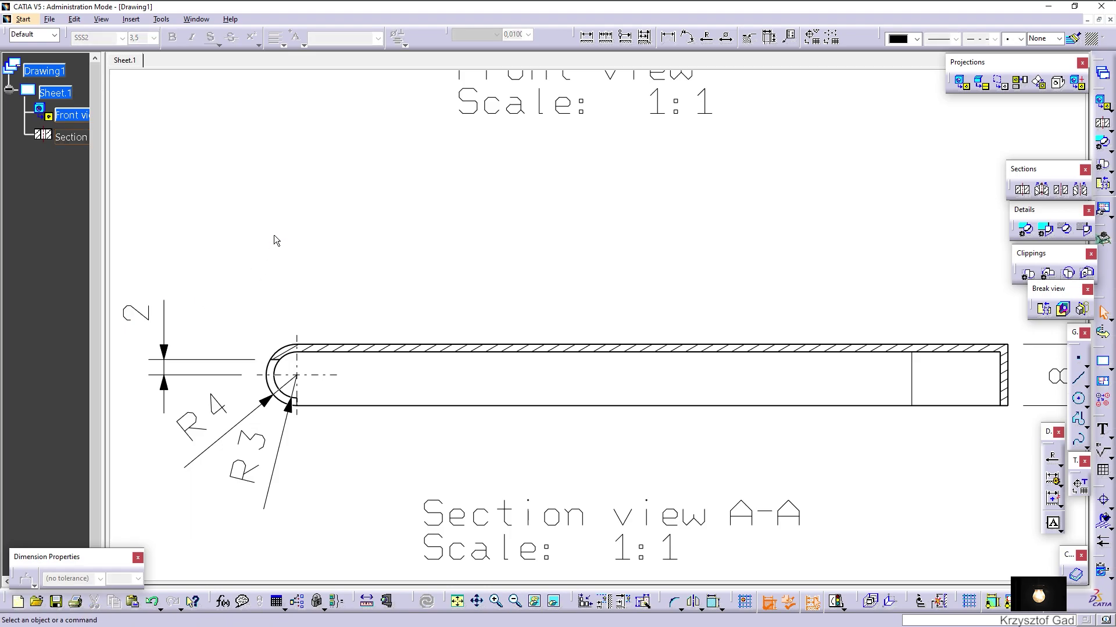
- Zoom out to the whole sheet and switch to editing the sheet background
key("ctrl+Page_Down")
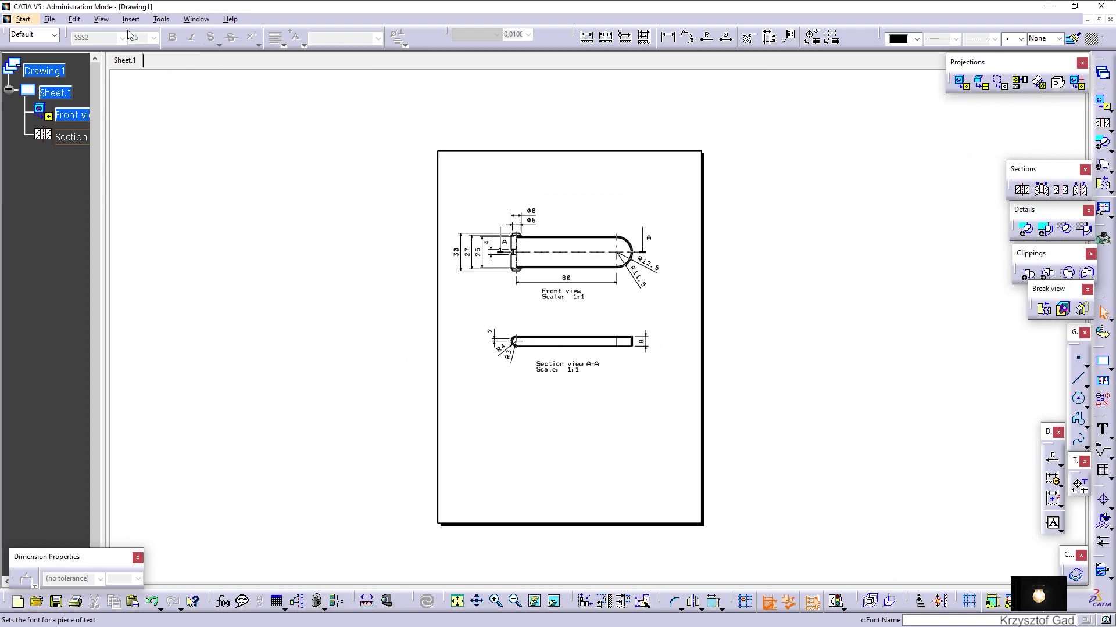
left_click(188, 21)
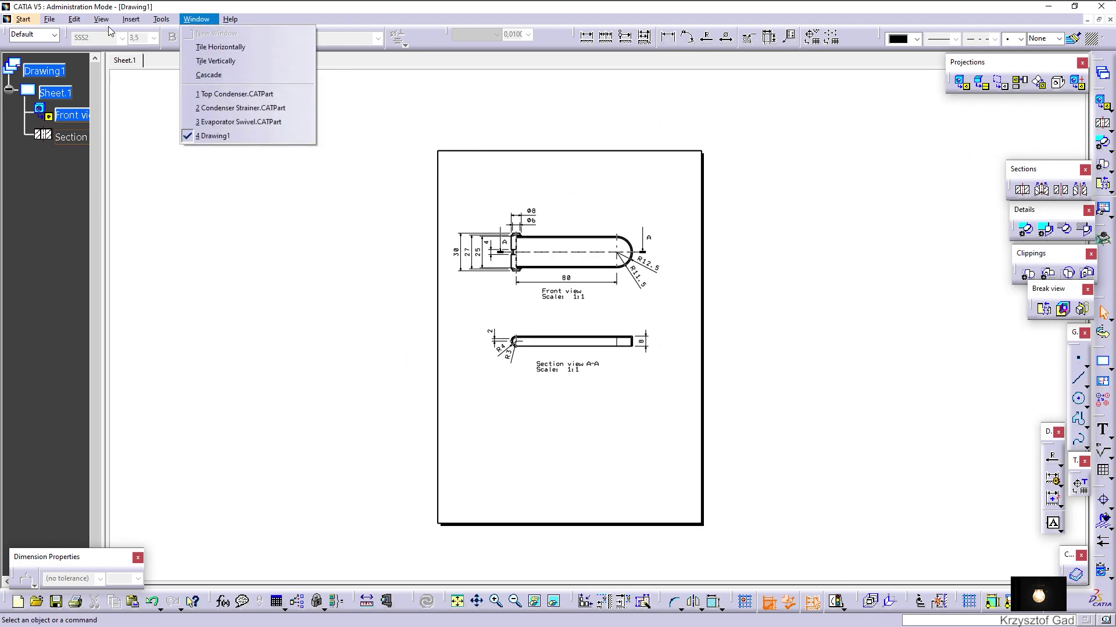
left_click(84, 321)
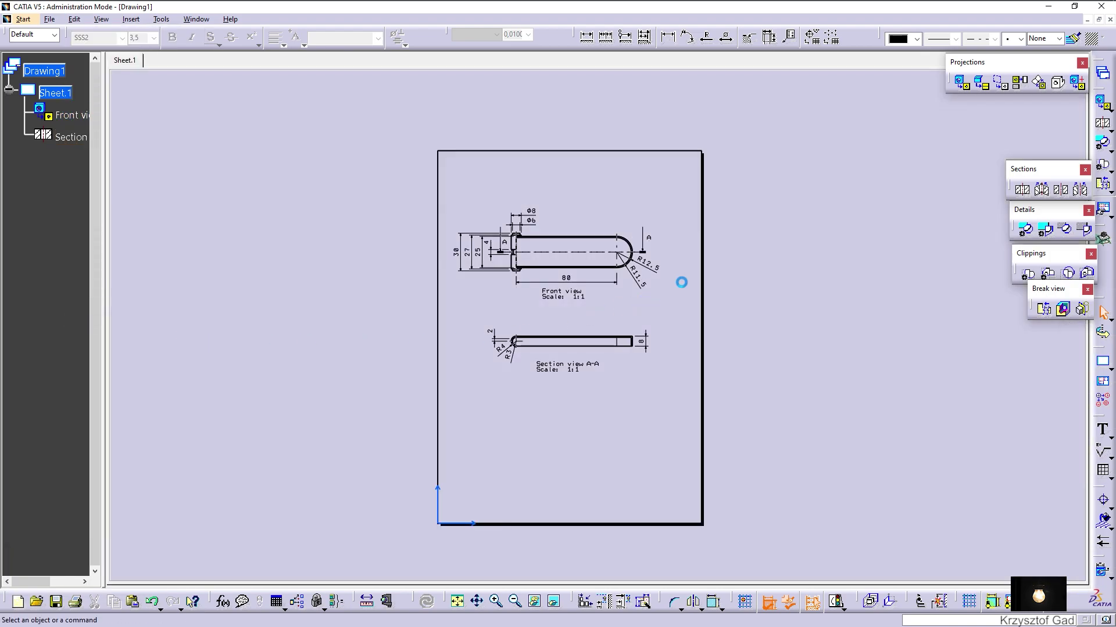
- Create the frame and Top Condenser title block, then return to the working views
left_click(1104, 104)
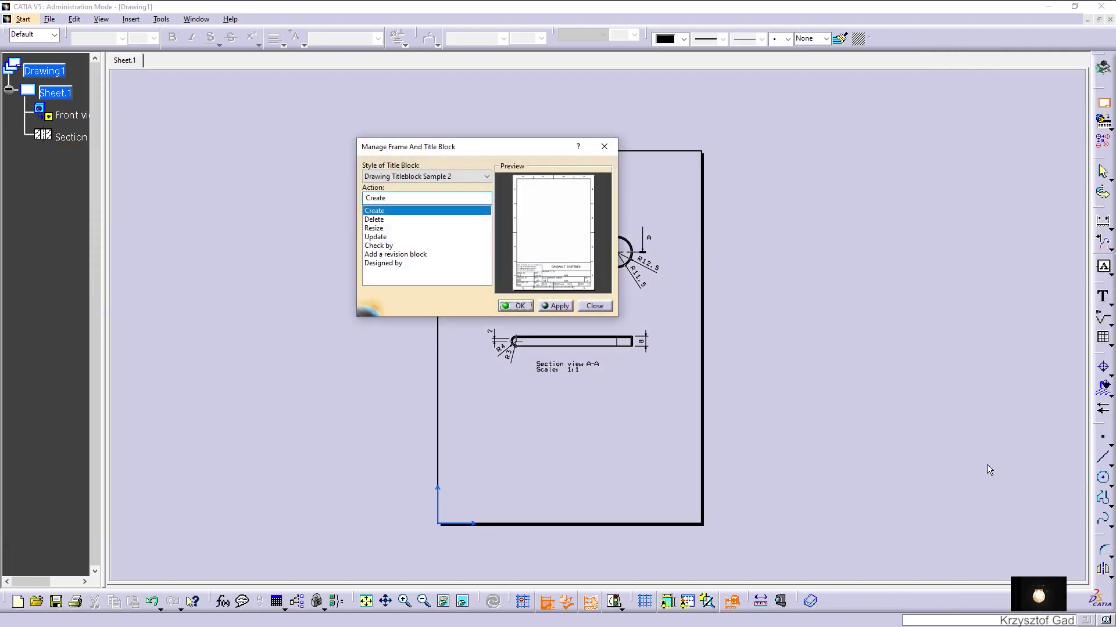
left_click(517, 305)
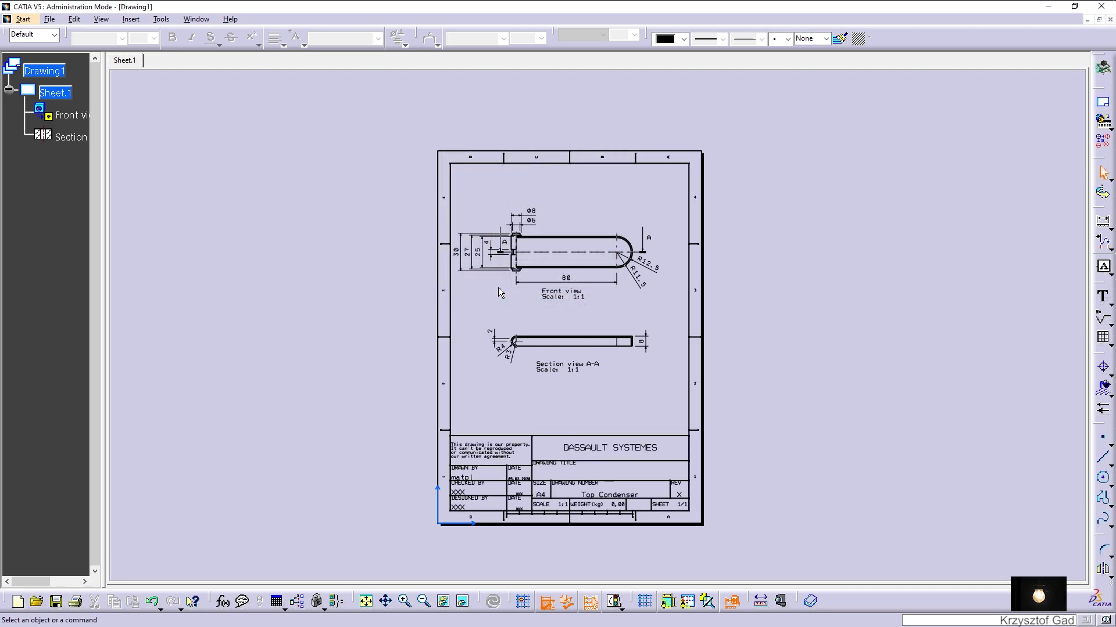
left_click(60, 22)
left_click(144, 320)
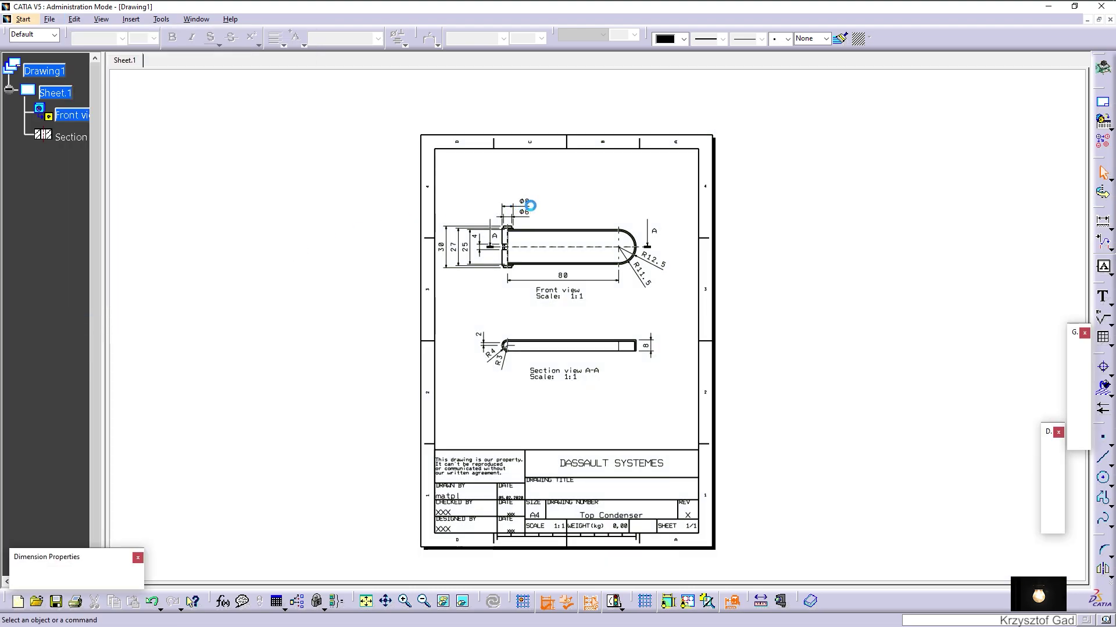
- Reposition the Front view inside the sheet frame
left_click(1016, 612)
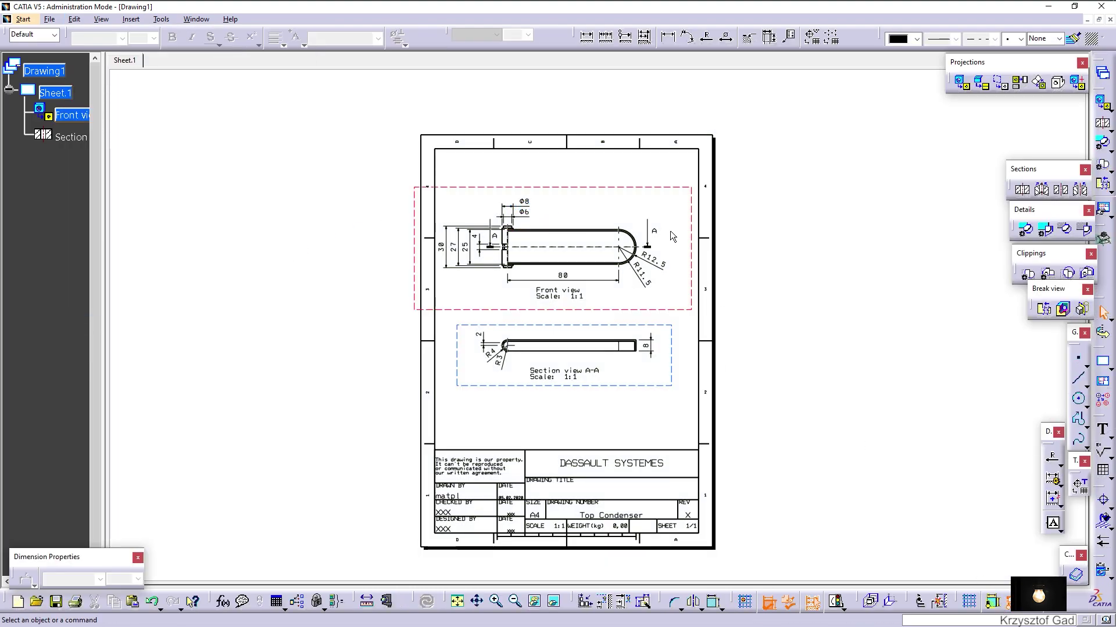
left_click_drag(647, 184, 654, 188)
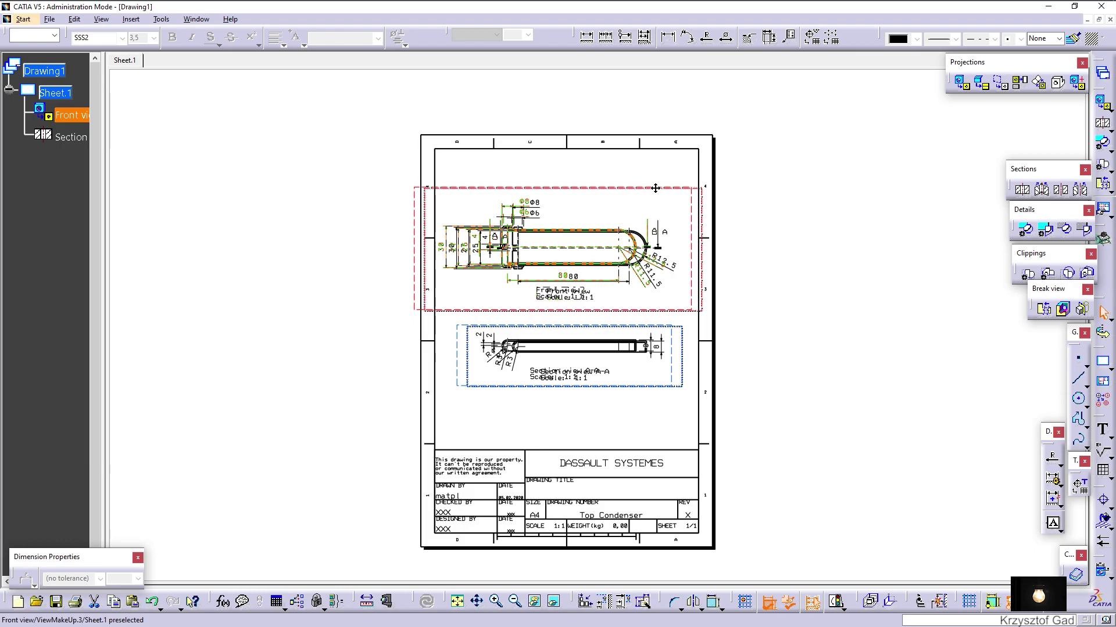
mouse_move(819, 191)
middle_mouse_down("ctrl")
mouse_move(804, 187)
mouse_move(901, 222)
middle_mouse_up("ctrl")
scroll(899, 221, "down", 2)
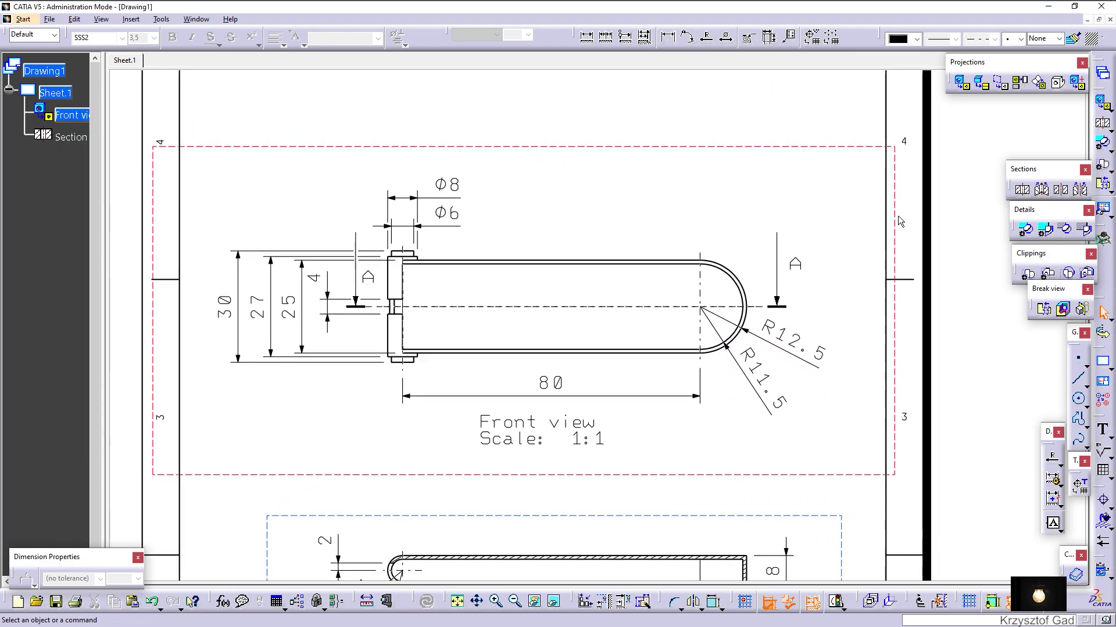
scroll(898, 215, "down", 2)
scroll(897, 215, "down", 2)
scroll(898, 215, "down", 2)
scroll(898, 215, "down", 2)
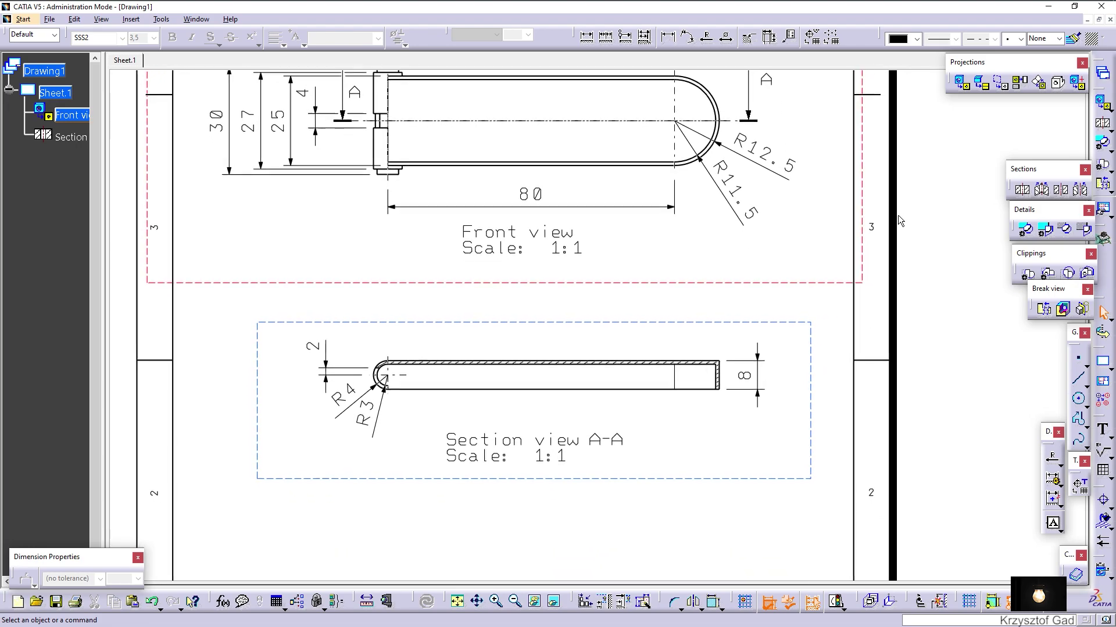
- Fit the framed sheet in view and save the drawing as Top Condenser.CATDrawing
scroll(898, 215, "down", 2)
scroll(897, 215, "down", 2)
scroll(894, 213, "down", 2)
scroll(893, 211, "down", 2)
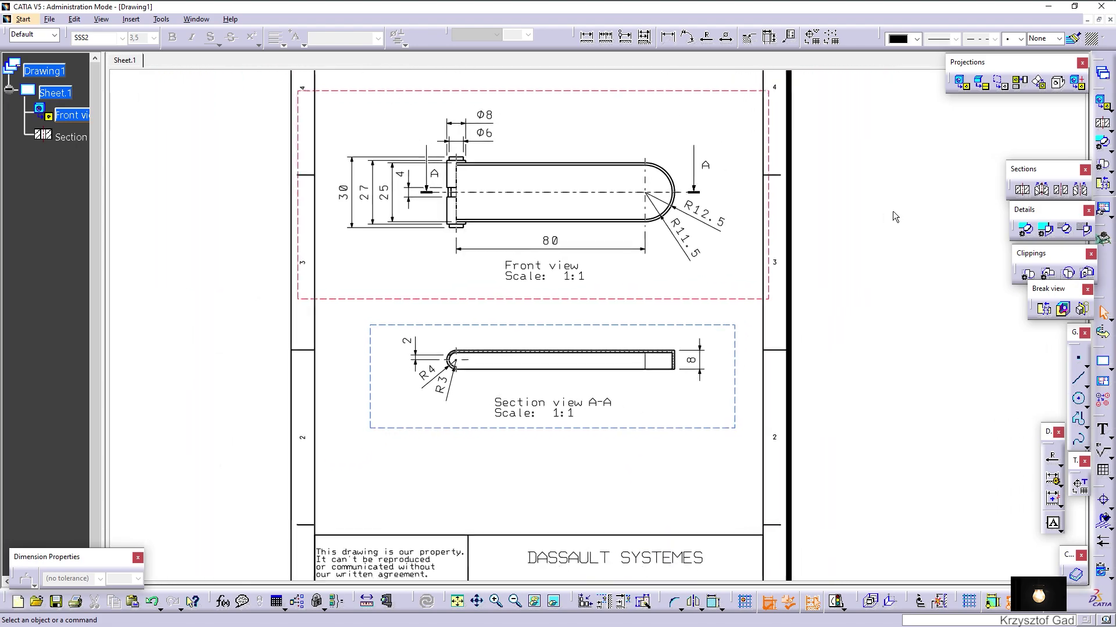
left_click(454, 602)
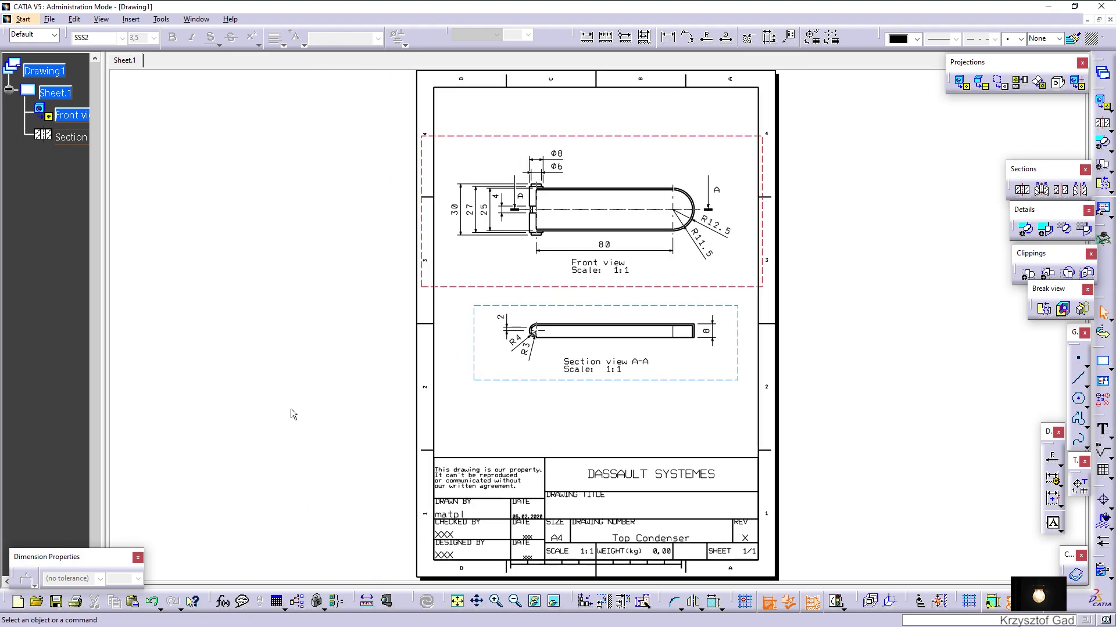
left_click(23, 19)
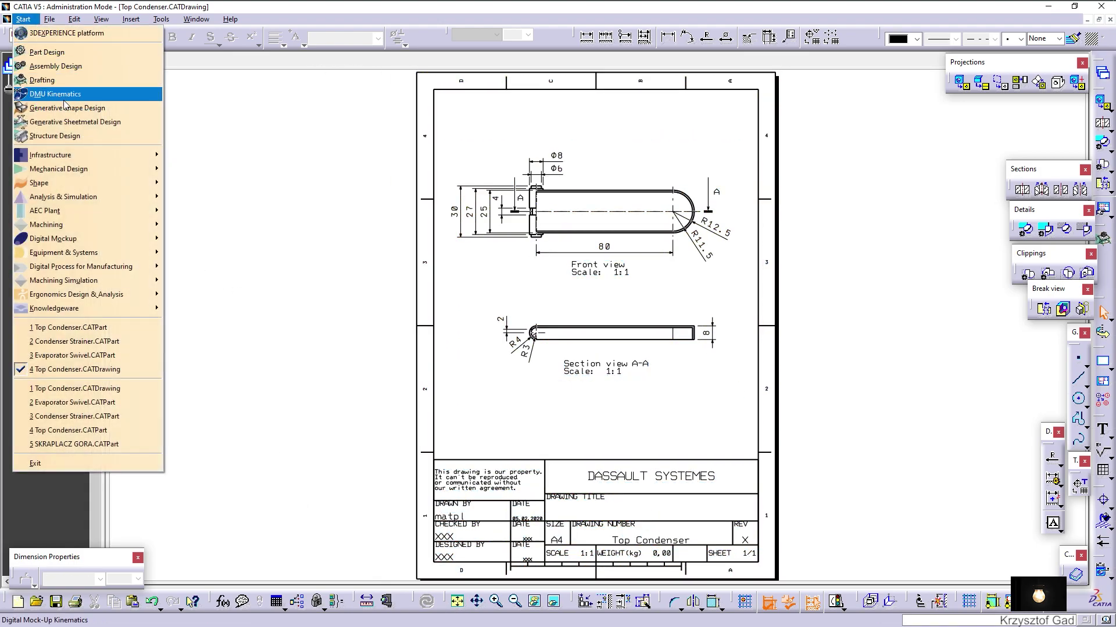
- Create new drawing Drawing2 and bring up Condenser Strainer.CATPart to pick the front view reference
mouse_move(58, 169)
left_click(253, 276)
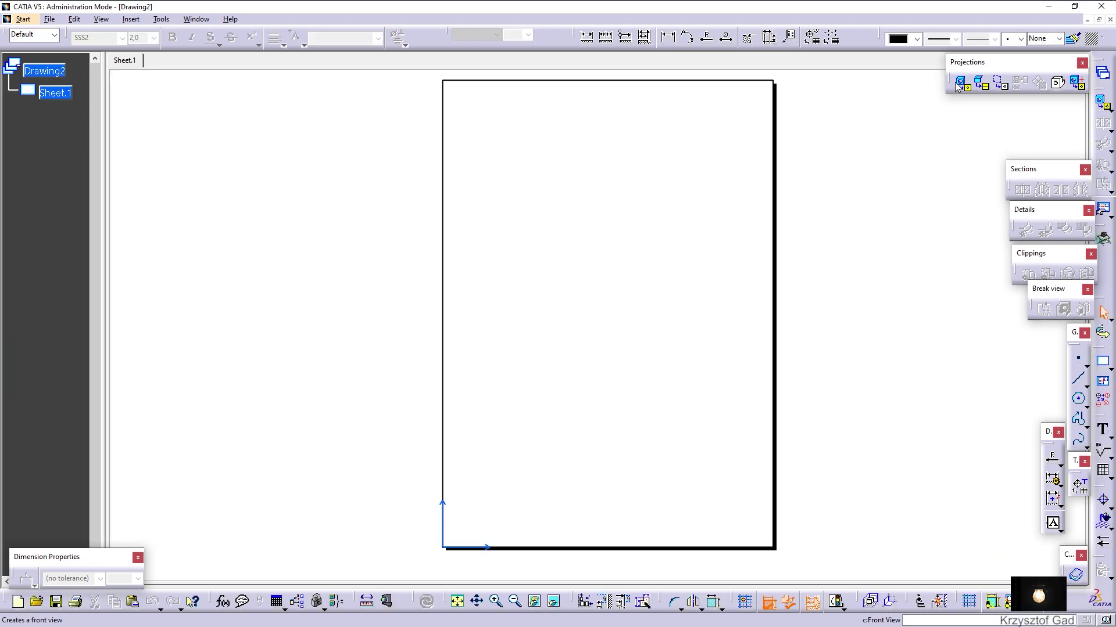
left_click(959, 85)
left_click(197, 19)
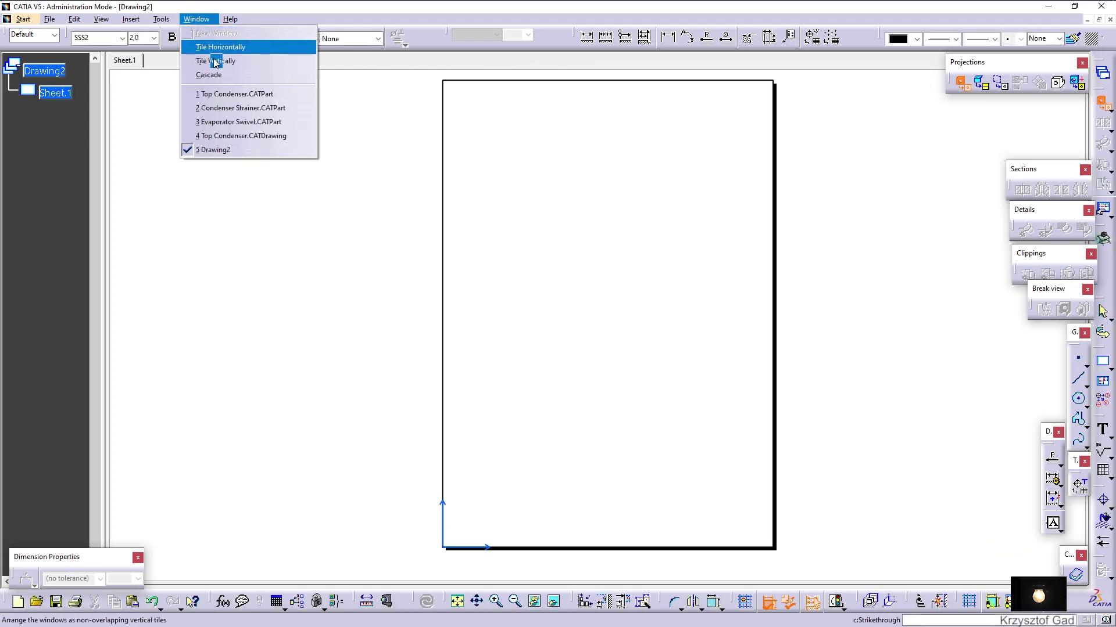
left_click(240, 110)
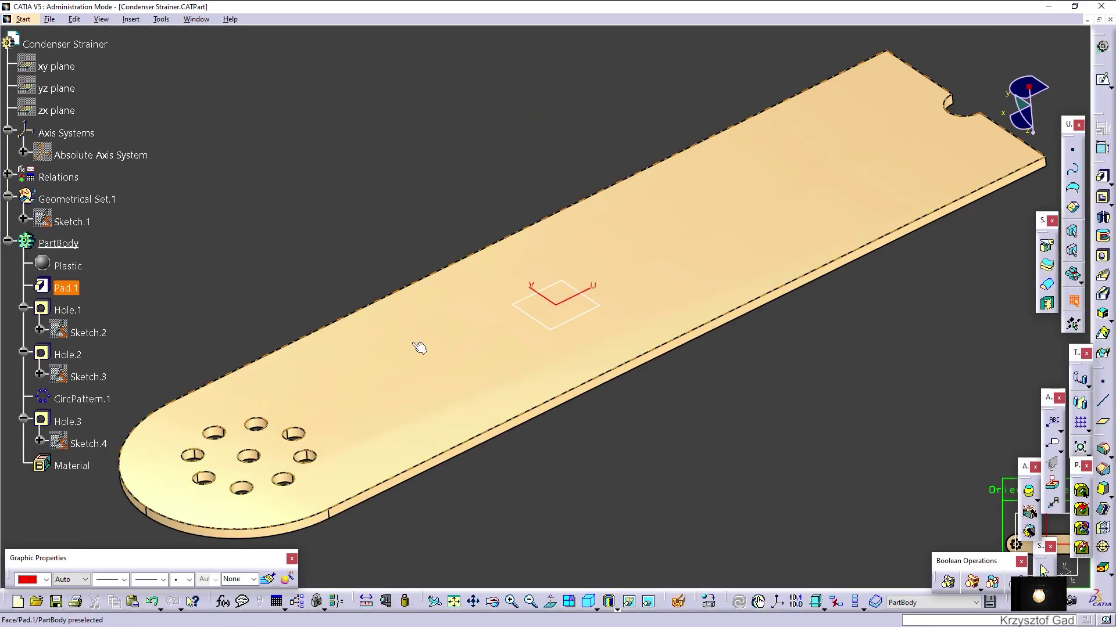
- Create the 1:1 Front view from the part's flat face, rotated 180°
left_click(411, 346)
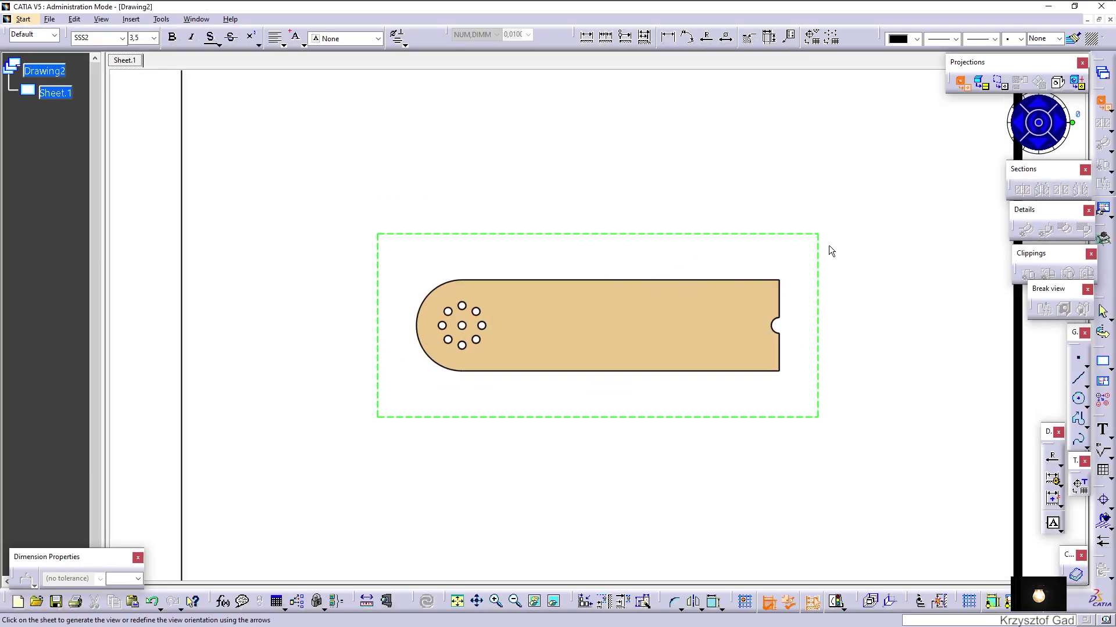
left_click_drag(1072, 122, 994, 145)
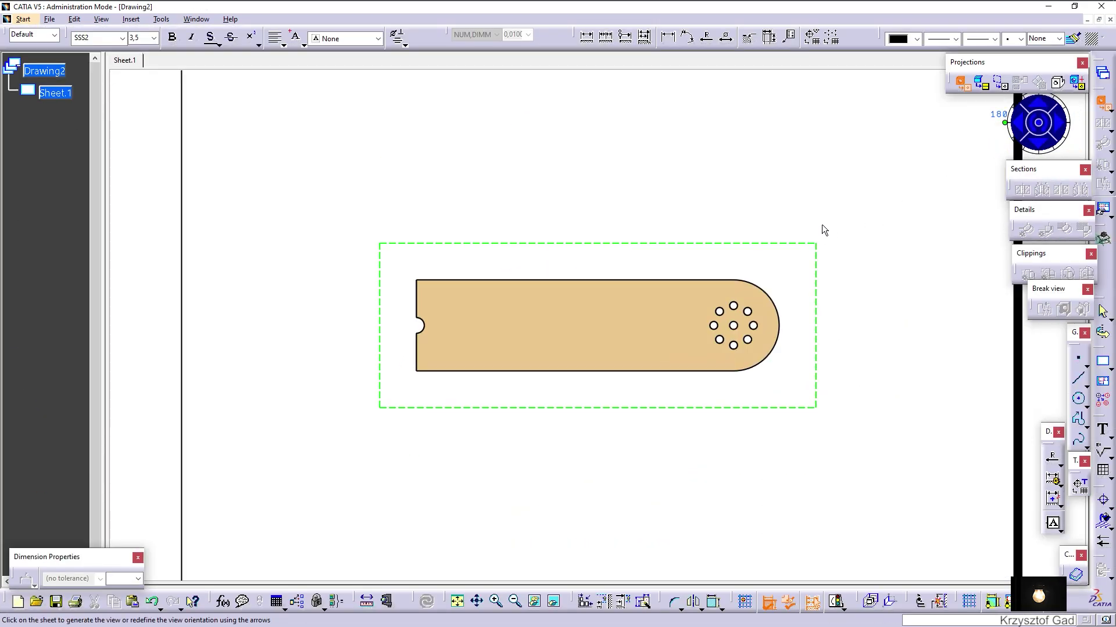
left_click(725, 177)
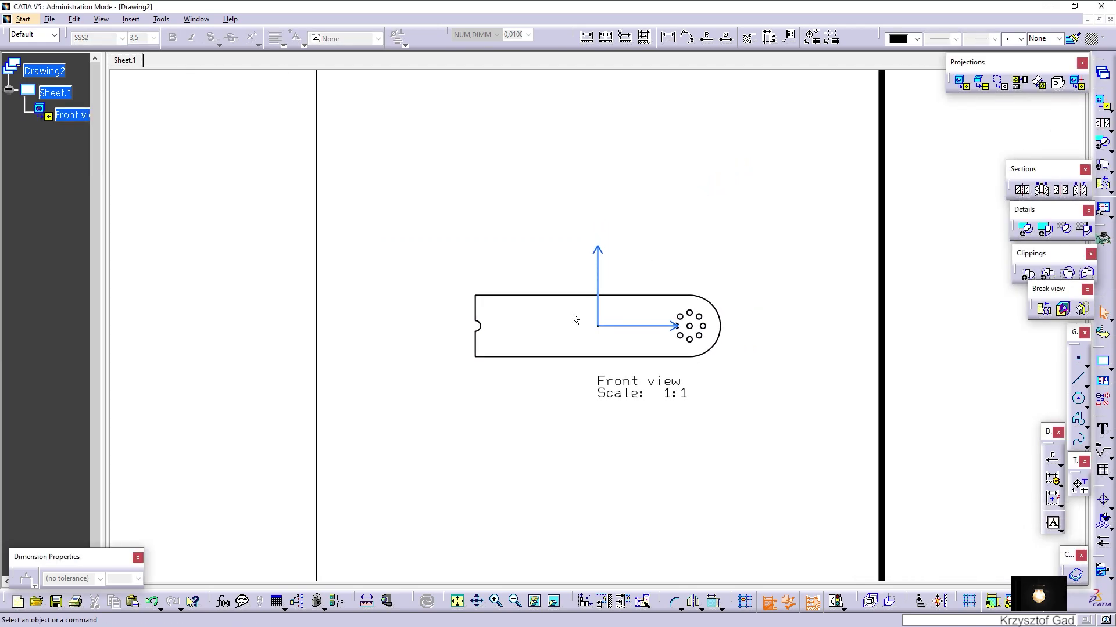
- Move the Front view and its label into the upper half of the sheet
left_click(629, 345)
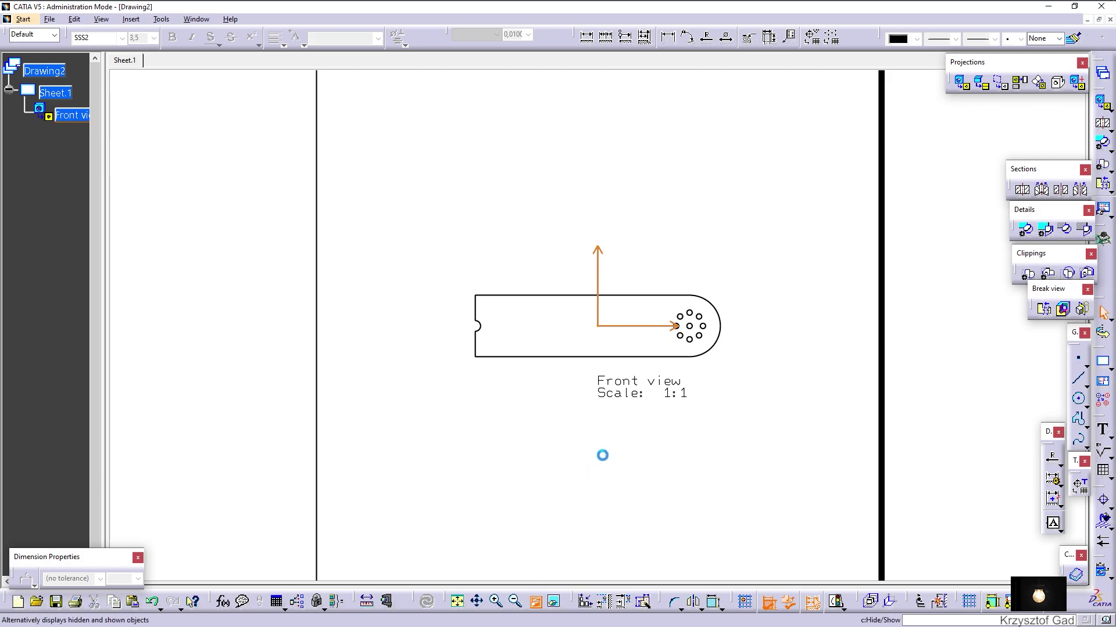
left_click_drag(606, 397, 582, 399)
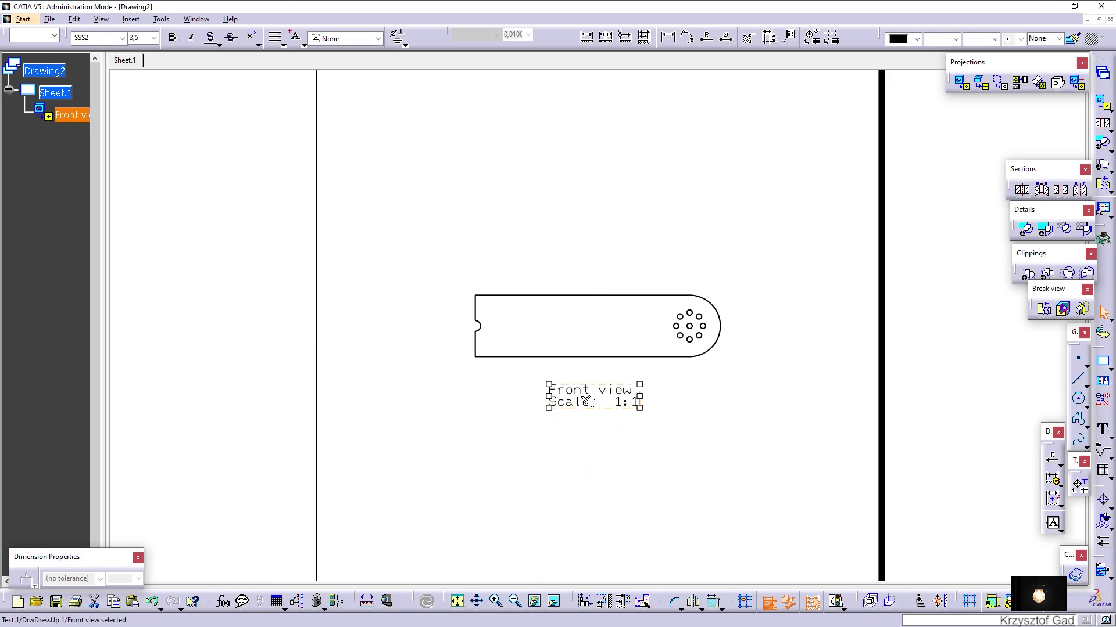
middle_click_drag(600, 267, 926, 527)
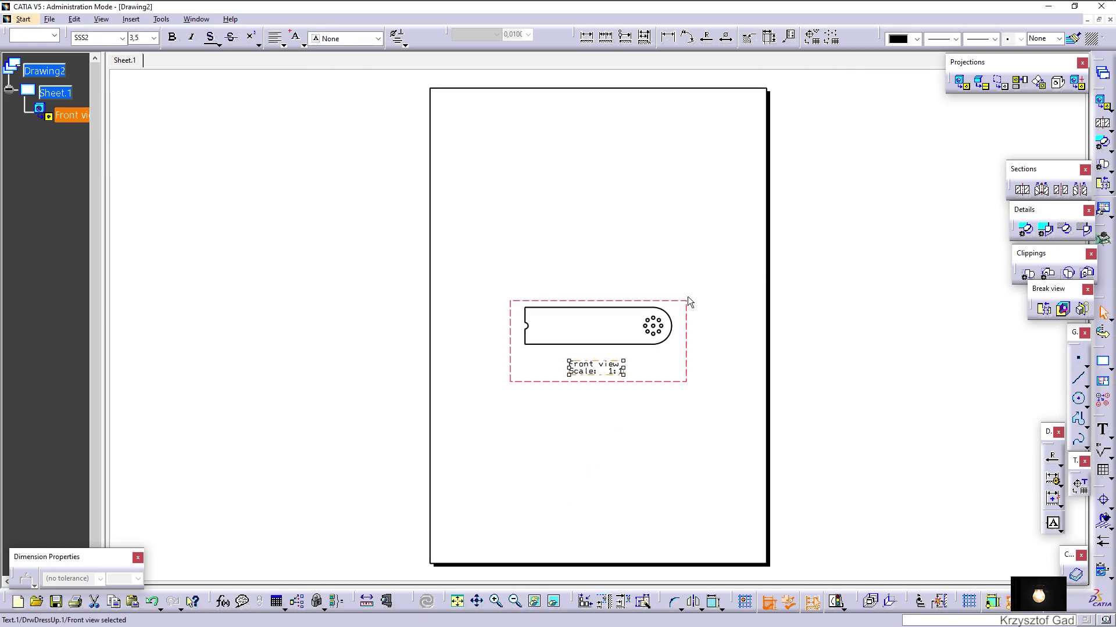
left_click_drag(635, 300, 638, 173, "ctrl")
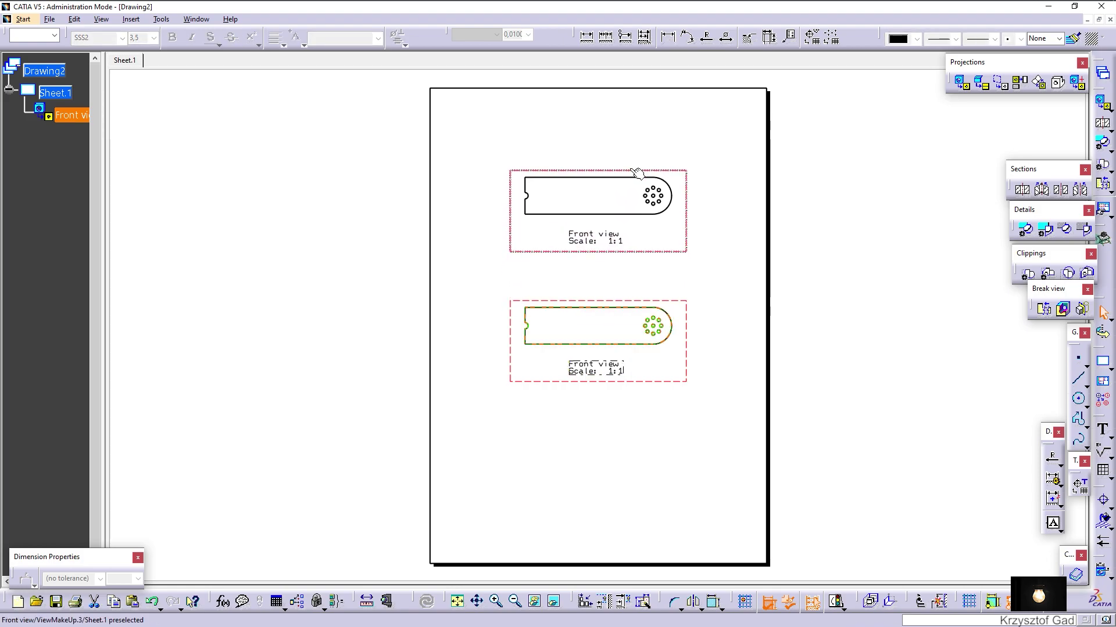
- Turn on Center Line and Axis in the Front view's properties
mouse_move(635, 119)
middle_mouse_down()
mouse_move(933, 336)
mouse_move(927, 361)
middle_mouse_up()
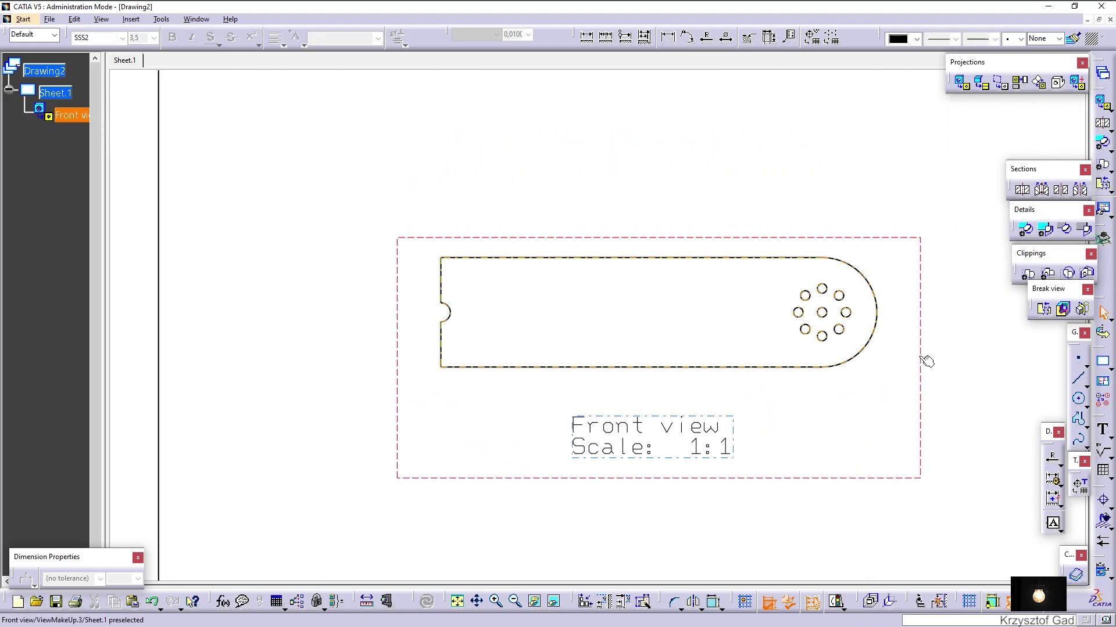
right_click(926, 362)
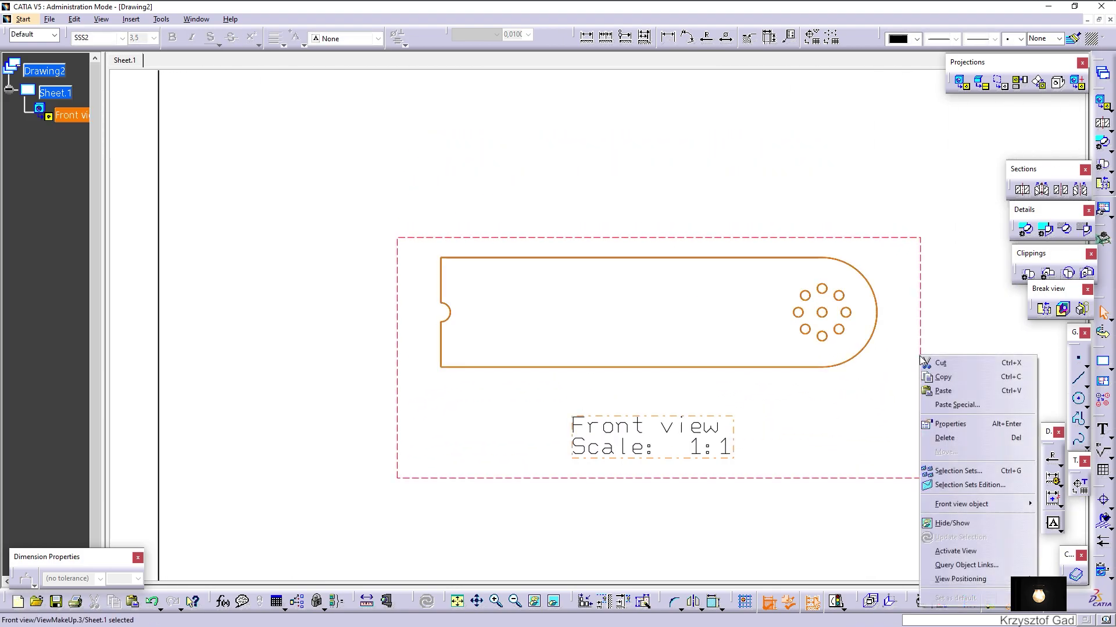
left_click(956, 425)
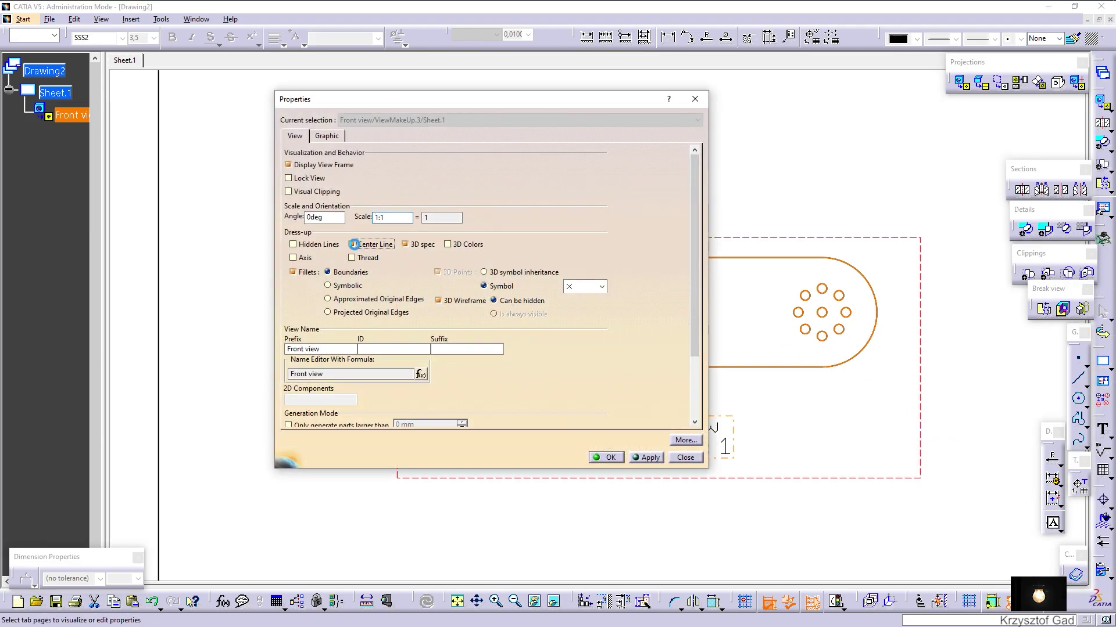
left_click(592, 458)
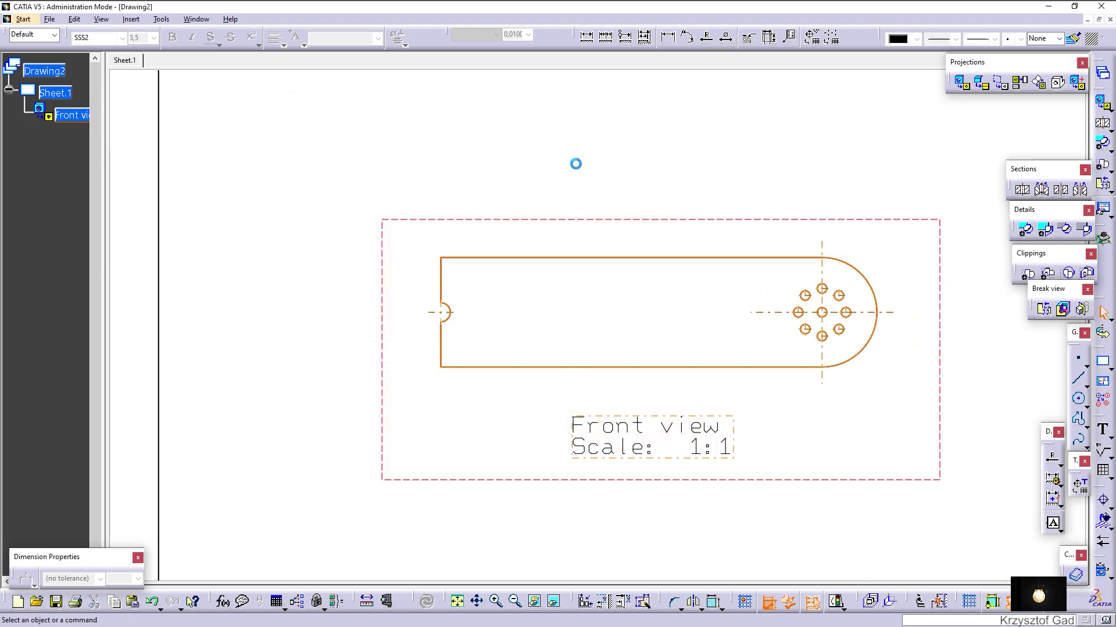
- Create offset section A-A with a cut along the part's length, placed below the front view
left_click(1023, 191)
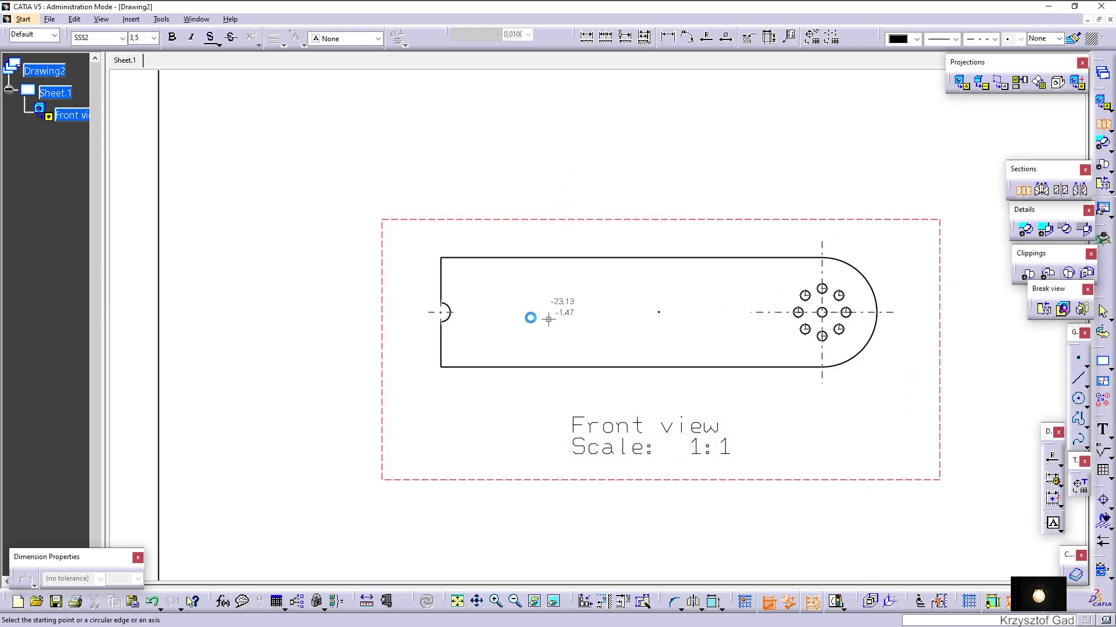
left_click(399, 313)
double_click(907, 313)
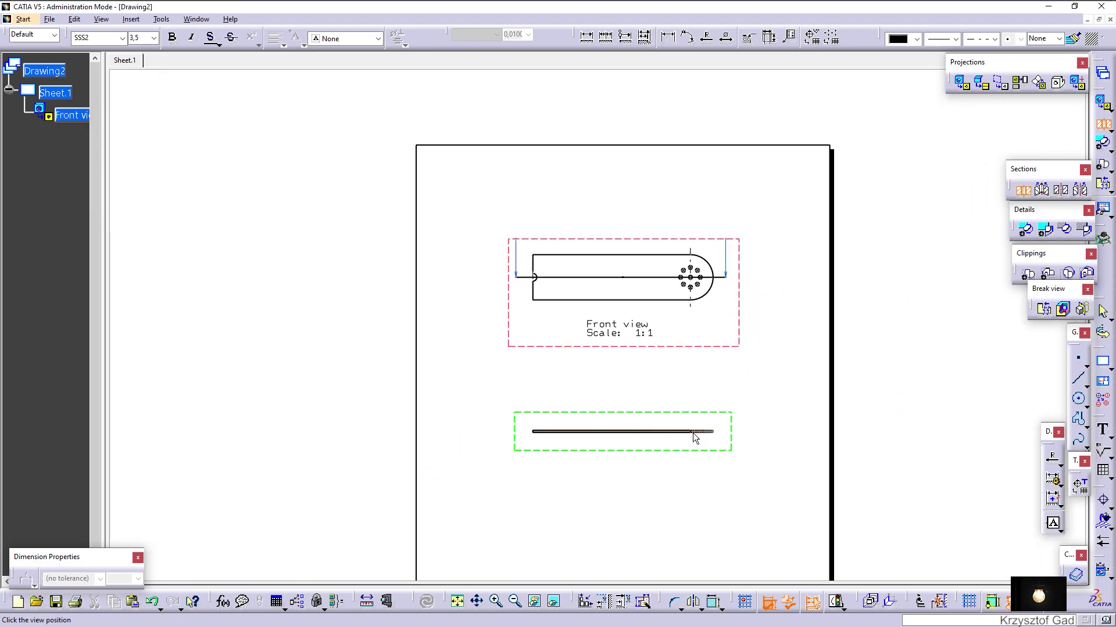
left_click(693, 433)
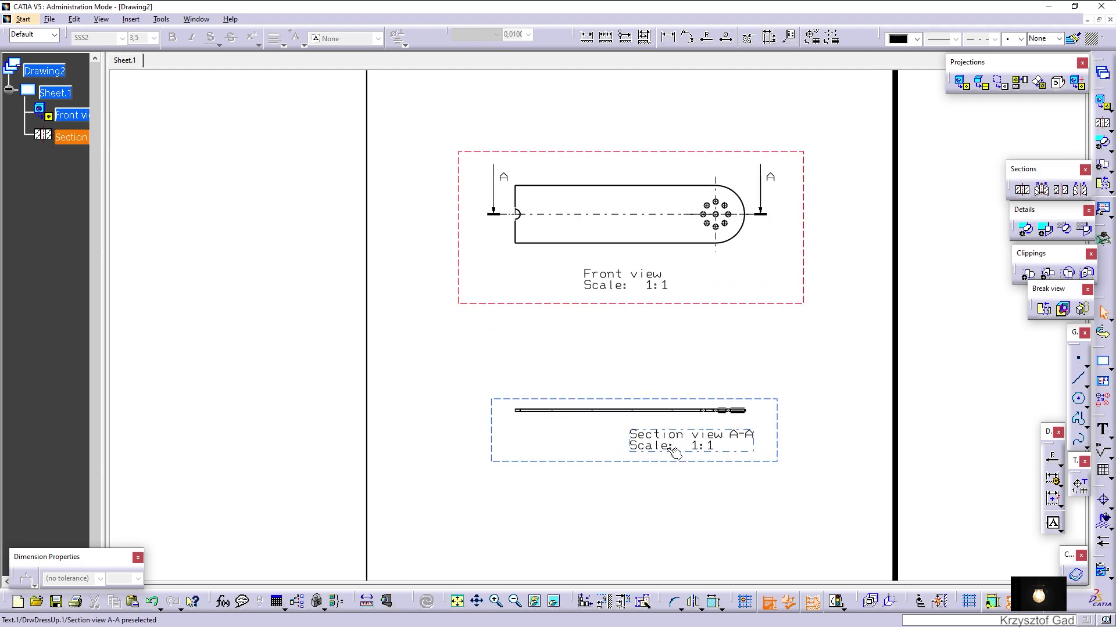
left_click_drag(674, 453, 618, 460)
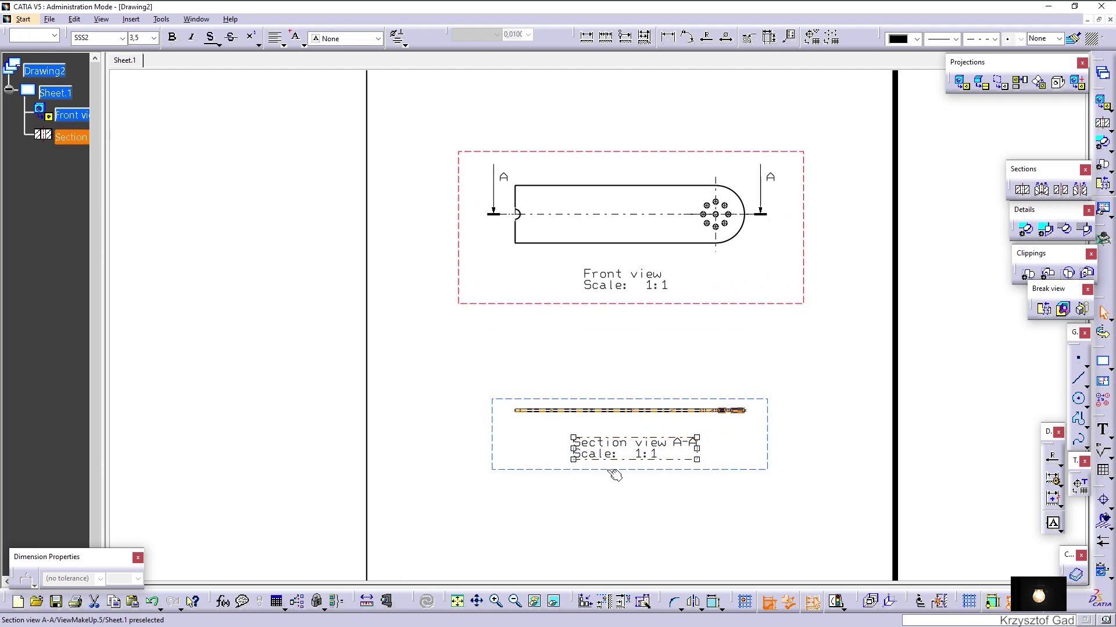
- Activate Section view A-A and hide its two axis arrows
right_click(614, 475)
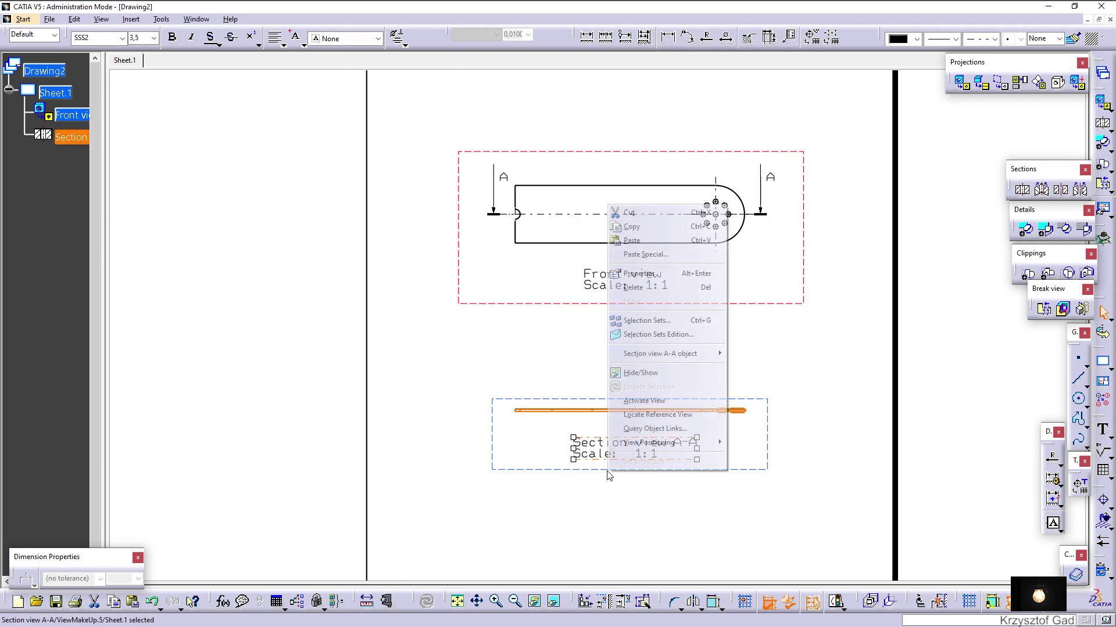
left_click(655, 400)
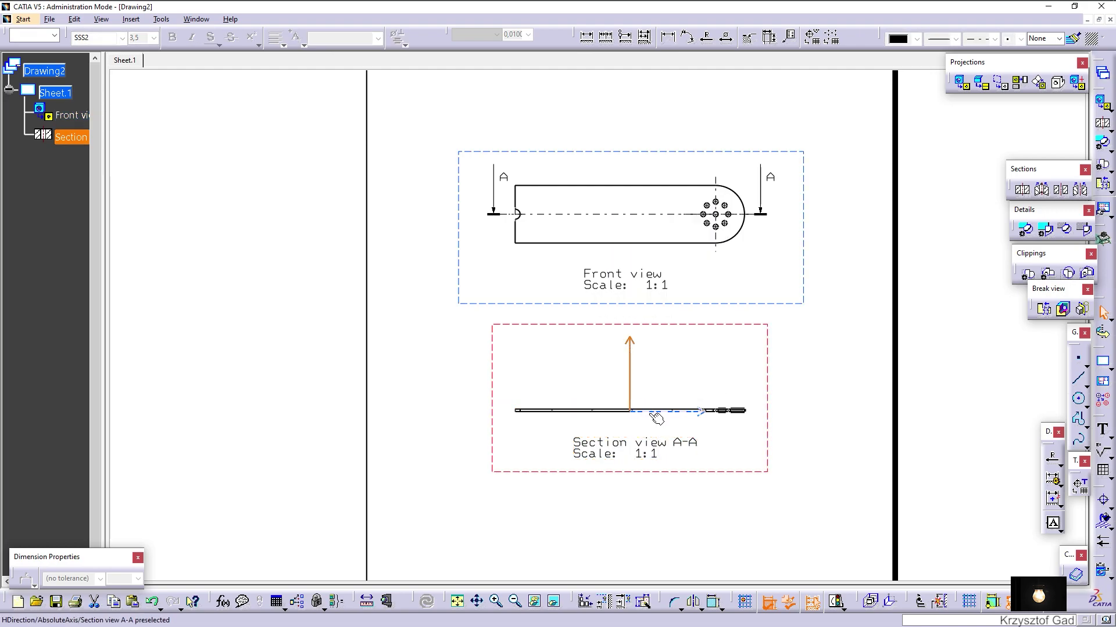
left_click(637, 380)
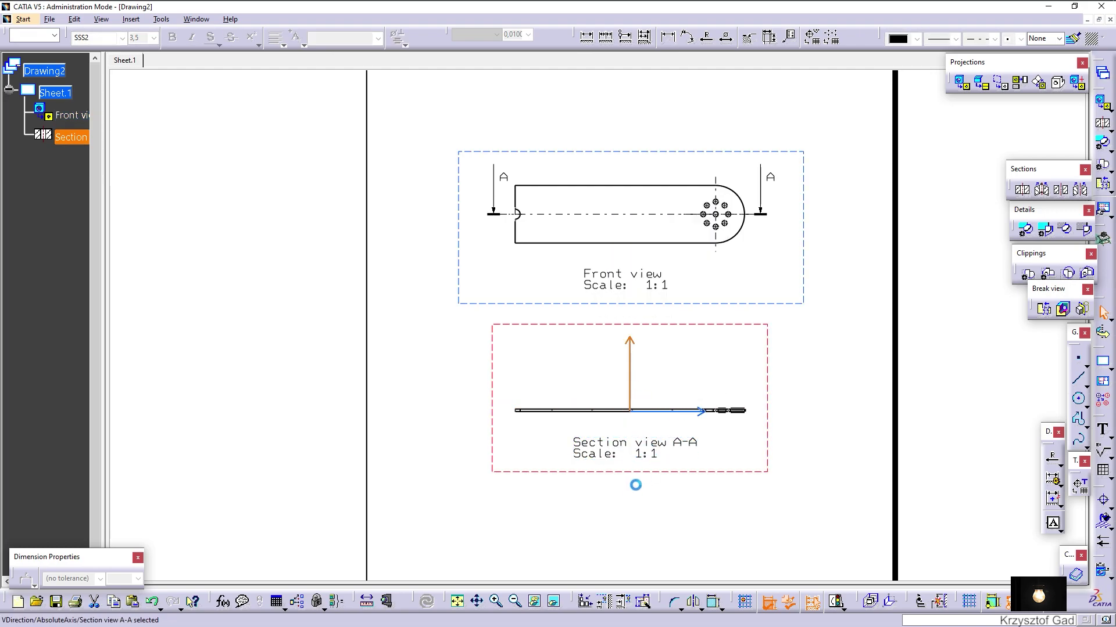
left_click(660, 410, "ctrl")
left_click(539, 609)
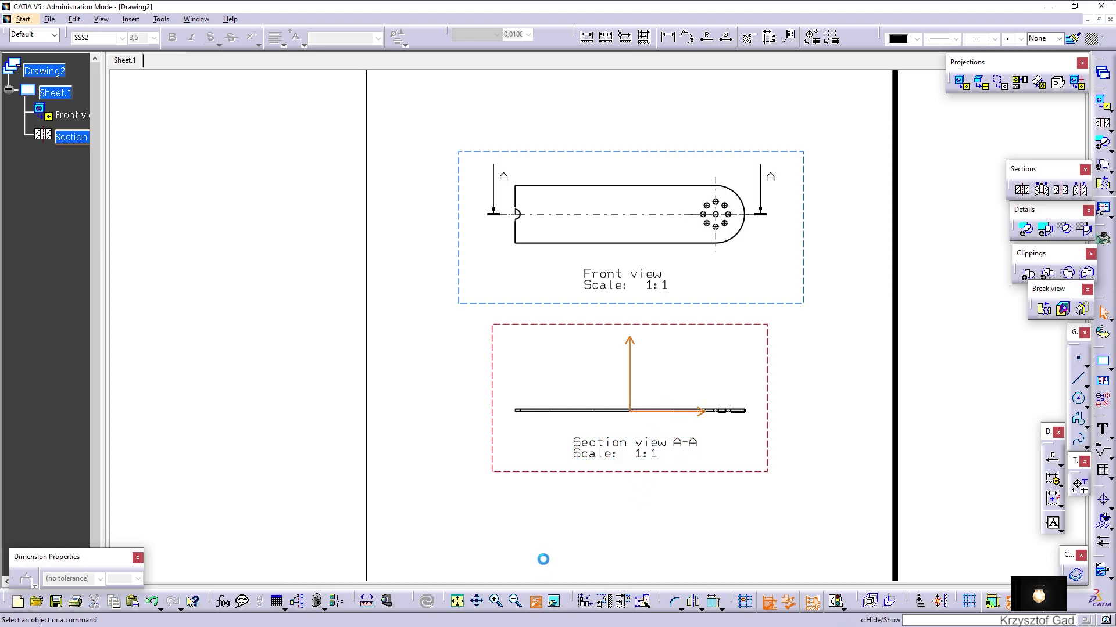
- Set Section view A-A to scale 5:1 in its properties
left_click(534, 472)
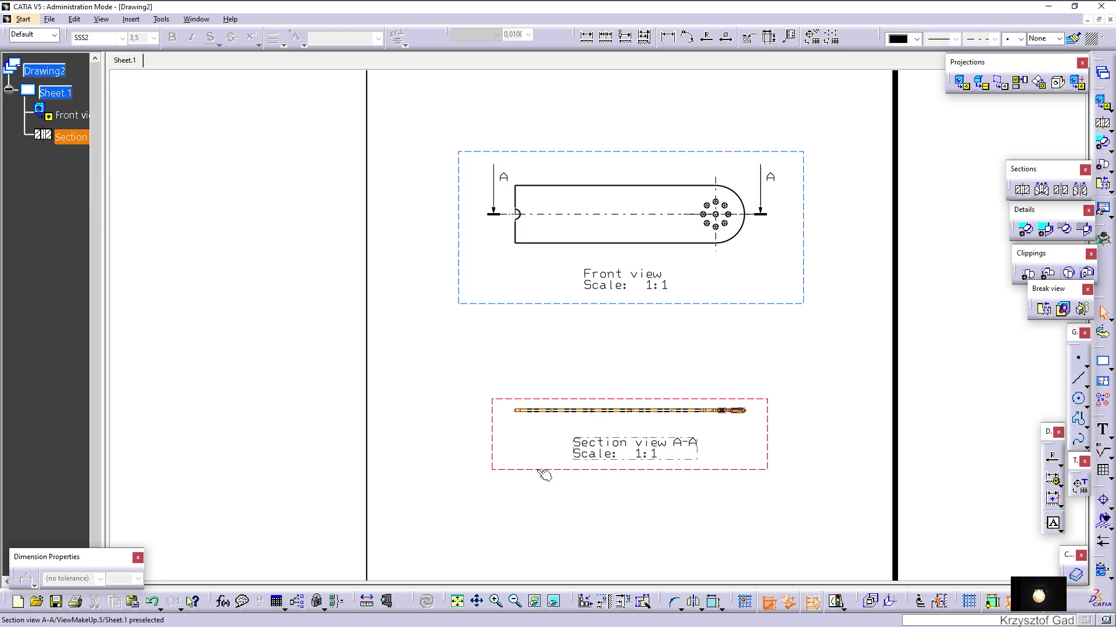
right_click(533, 474)
left_click(558, 273)
type("5")
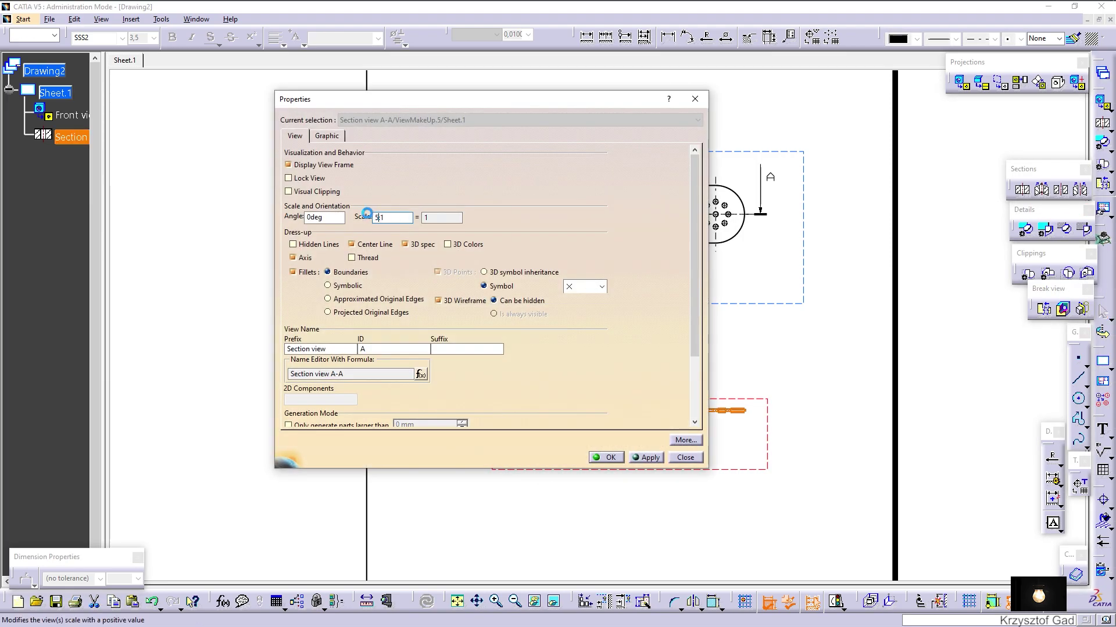
key("Return")
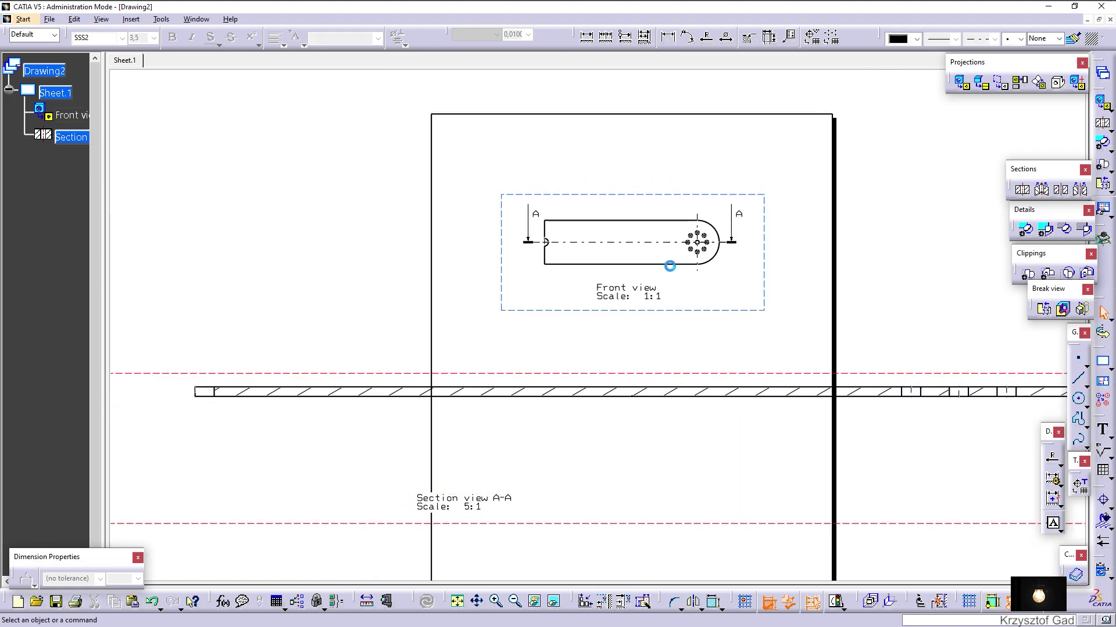
- Shorten the section view with a Broken View between two break lines
left_click(1045, 309)
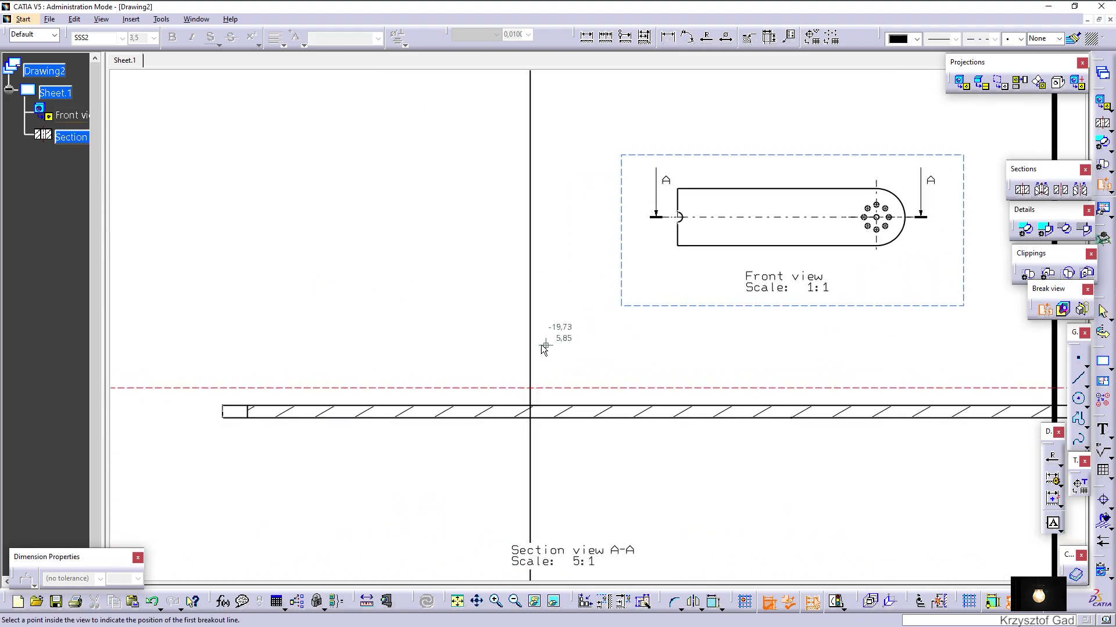
scroll(543, 343, "up", 5)
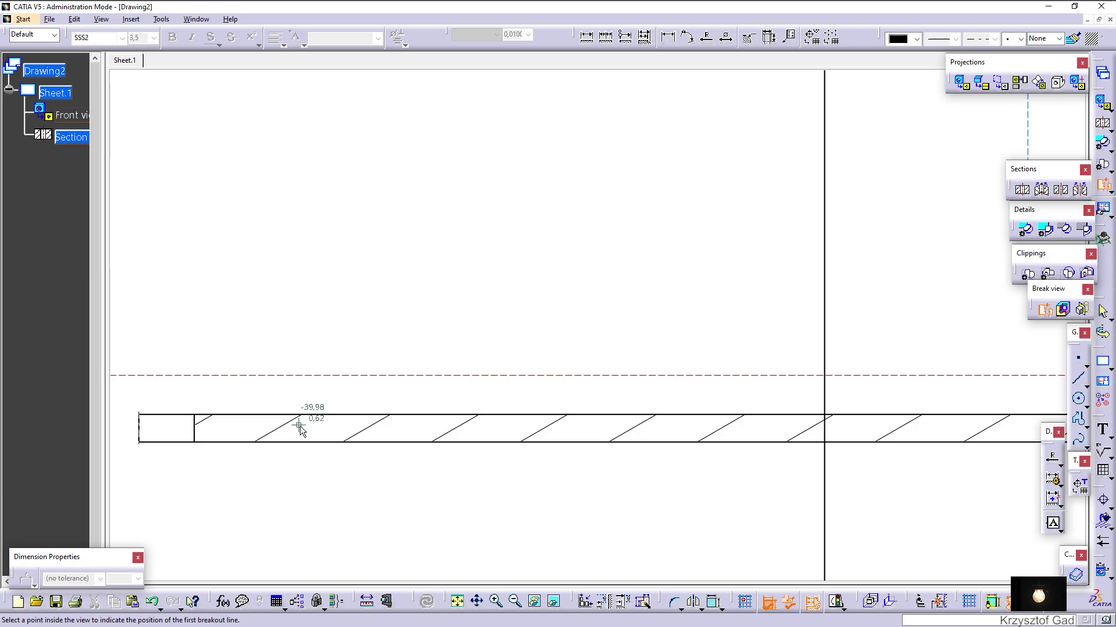
left_click(298, 428)
scroll(436, 436, "down", 3)
scroll(581, 407, "down", 2)
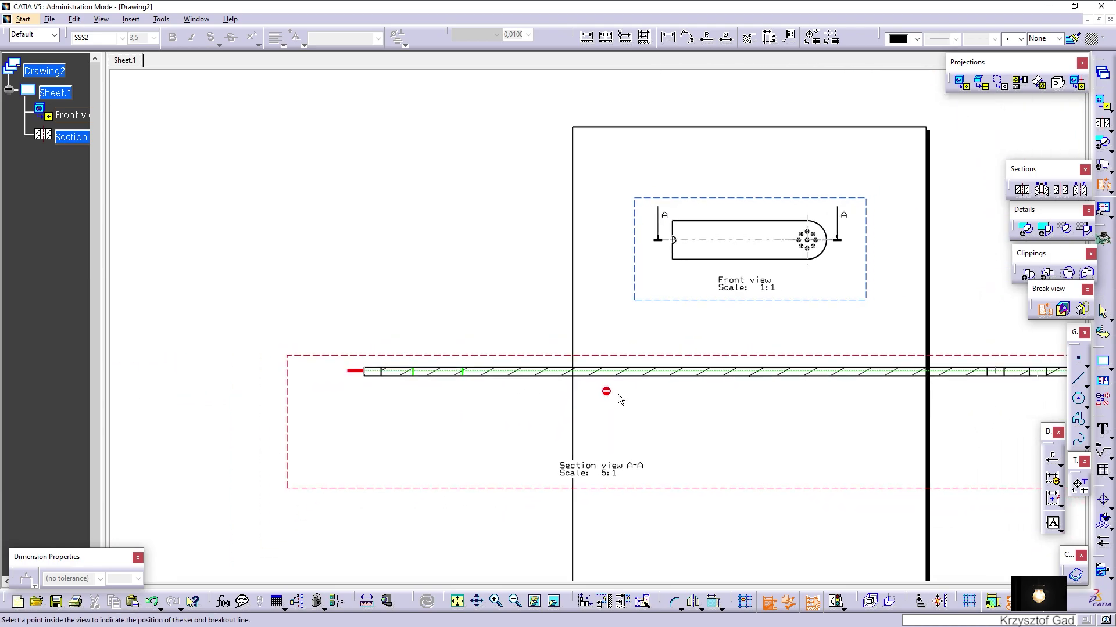
scroll(639, 394, "up", 2)
scroll(663, 398, "up", 2)
scroll(724, 459, "up", 3)
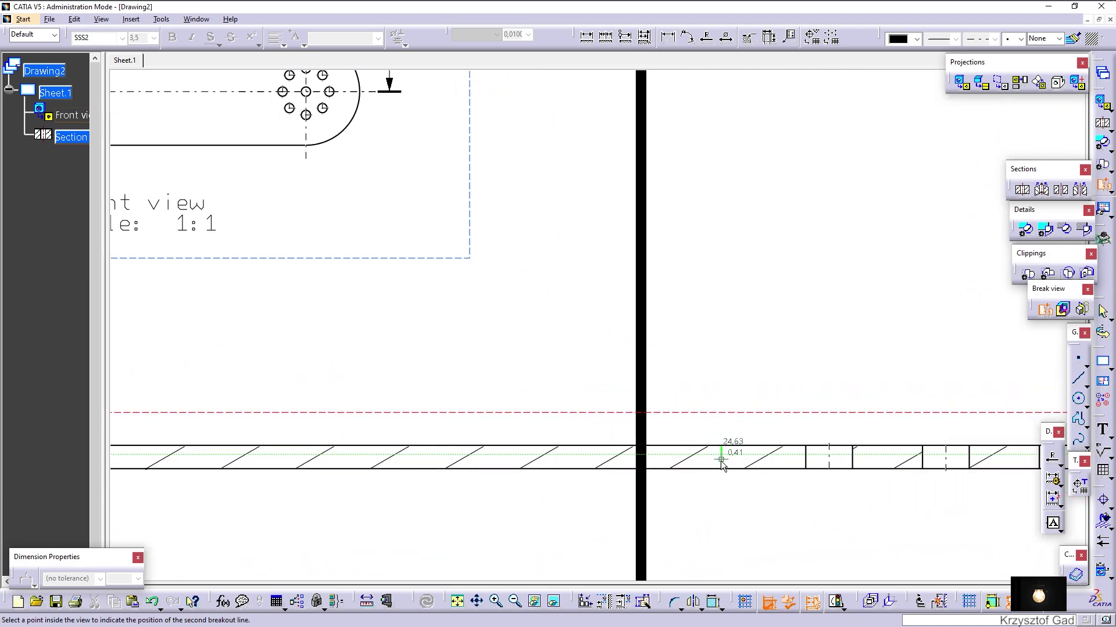
left_click(720, 461)
scroll(694, 488, "down", 3)
scroll(700, 378, "down", 3)
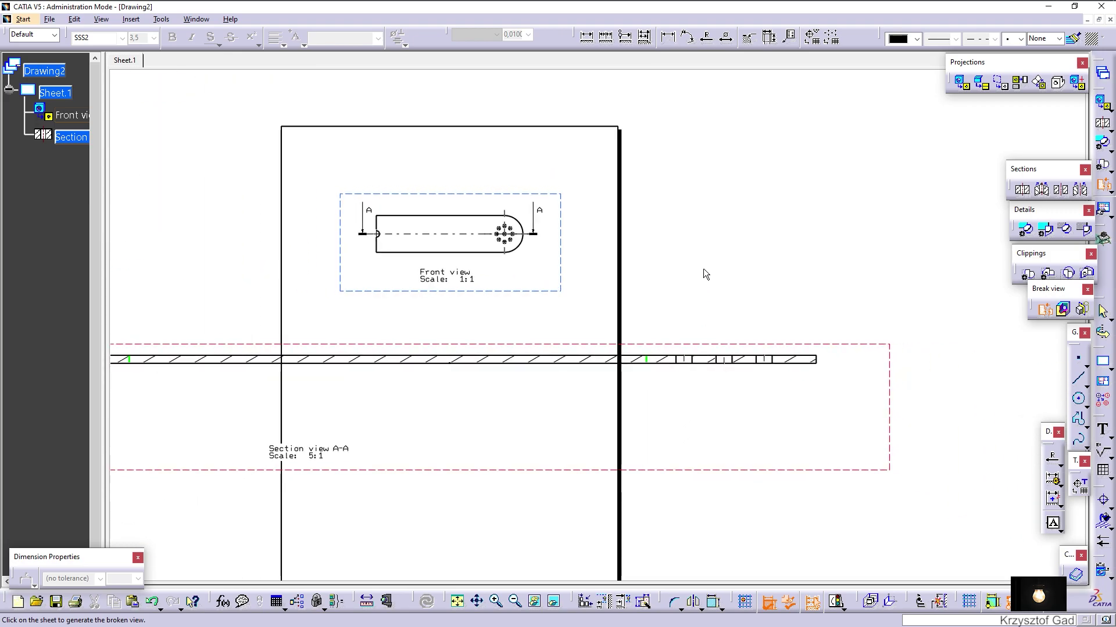
scroll(712, 277, "down", 2)
left_click(722, 280)
scroll(602, 433, "up", 1)
scroll(413, 436, "up", 1)
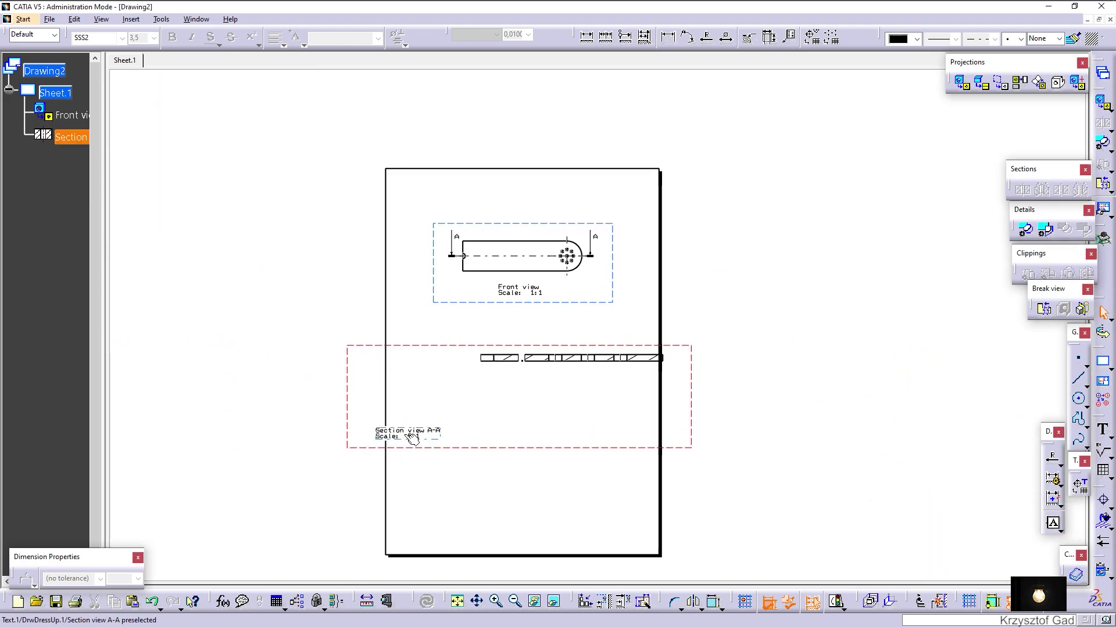
- Position the section view independently and move it under the front view
mouse_move(405, 433)
left_mouse_down()
mouse_move(549, 423)
mouse_move(570, 381)
left_mouse_up()
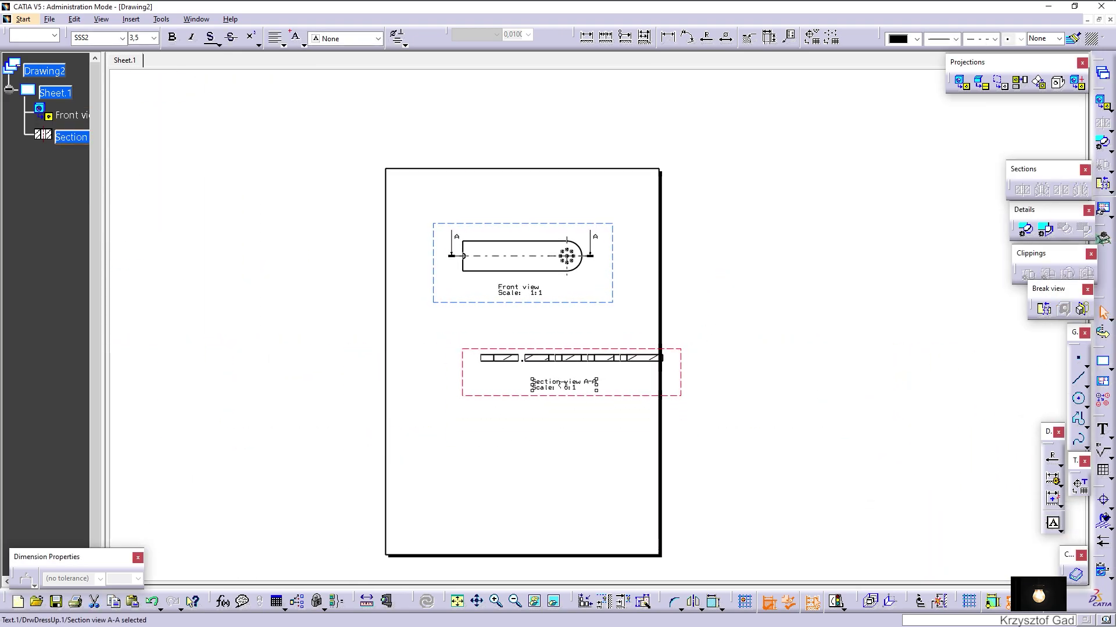
left_click(510, 390)
right_click(510, 391)
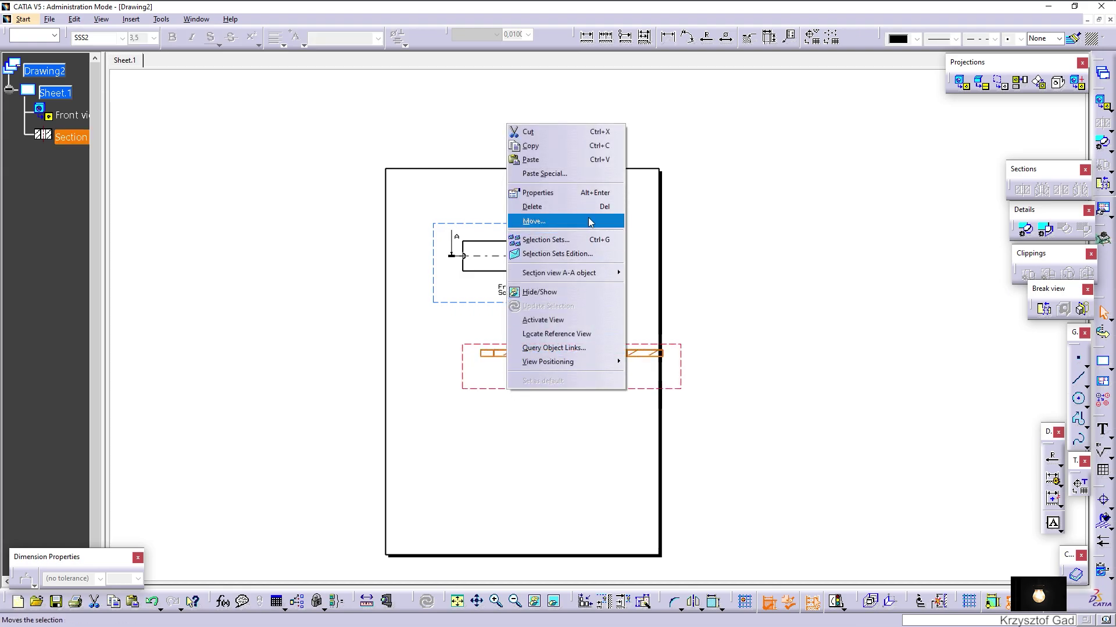
left_click(668, 376)
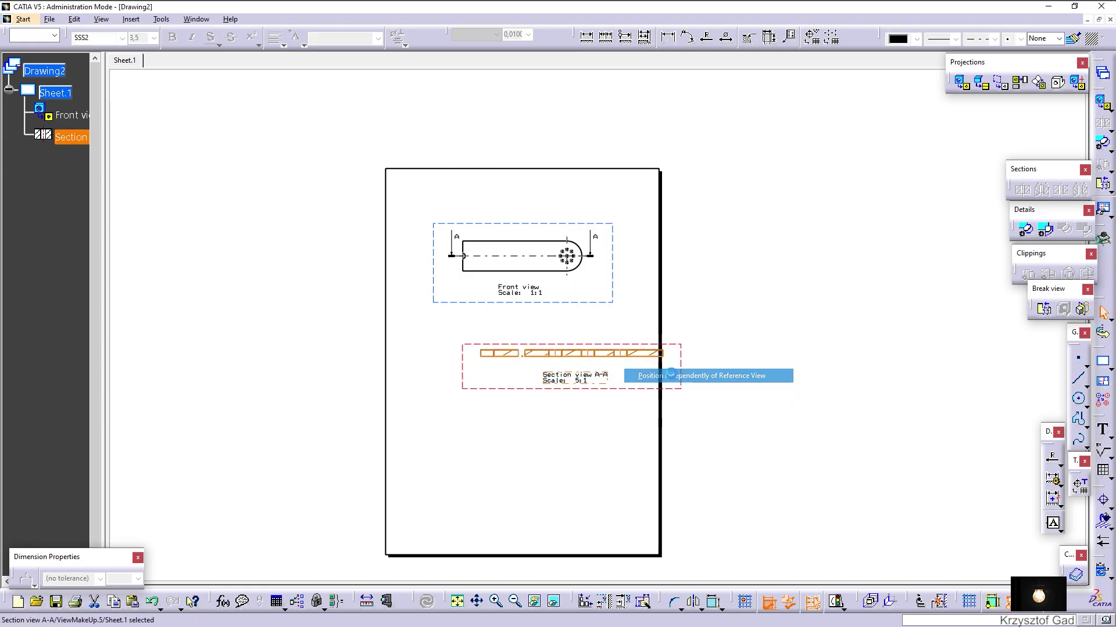
left_click_drag(532, 394, 490, 391)
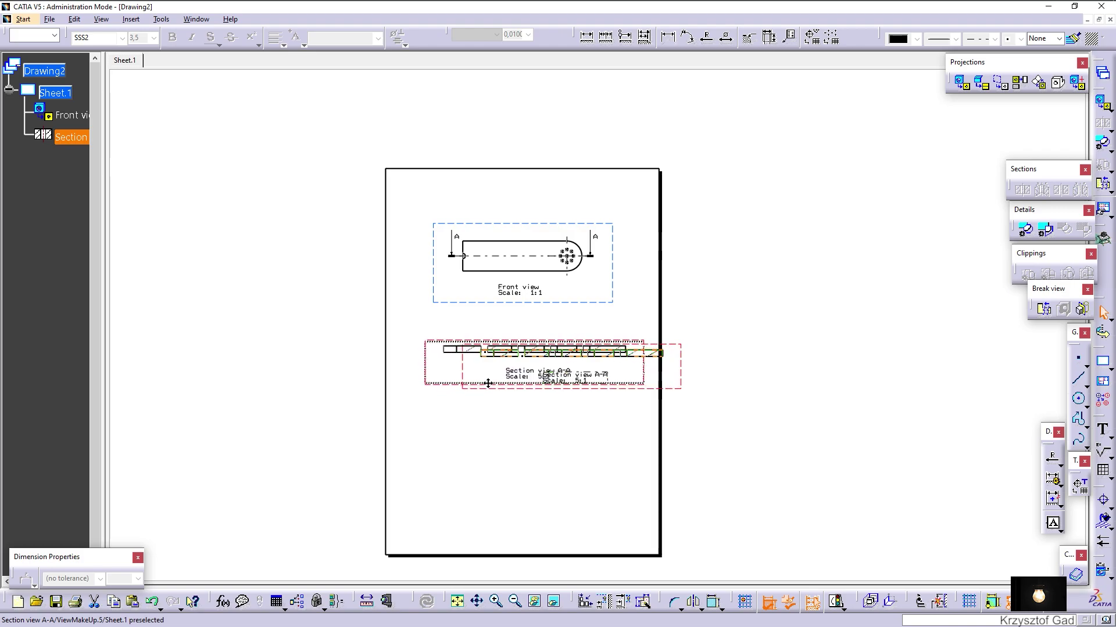
left_click(294, 292)
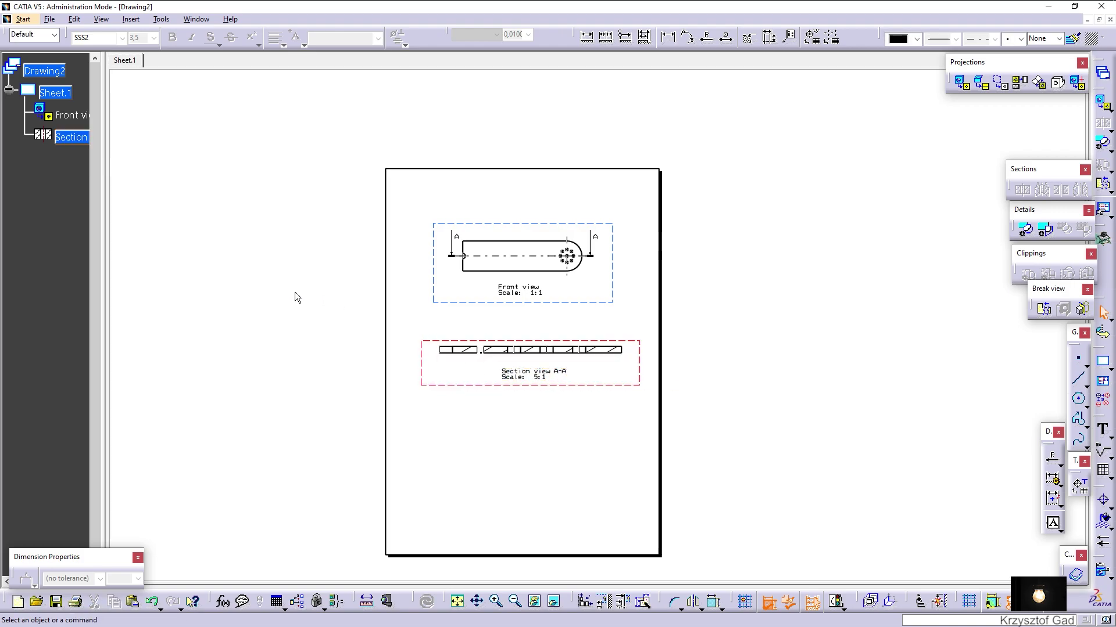
mouse_move(295, 291)
middle_mouse_down()
mouse_move(362, 279)
mouse_move(573, 298)
mouse_move(721, 269)
mouse_move(698, 249)
mouse_move(640, 279)
middle_mouse_up()
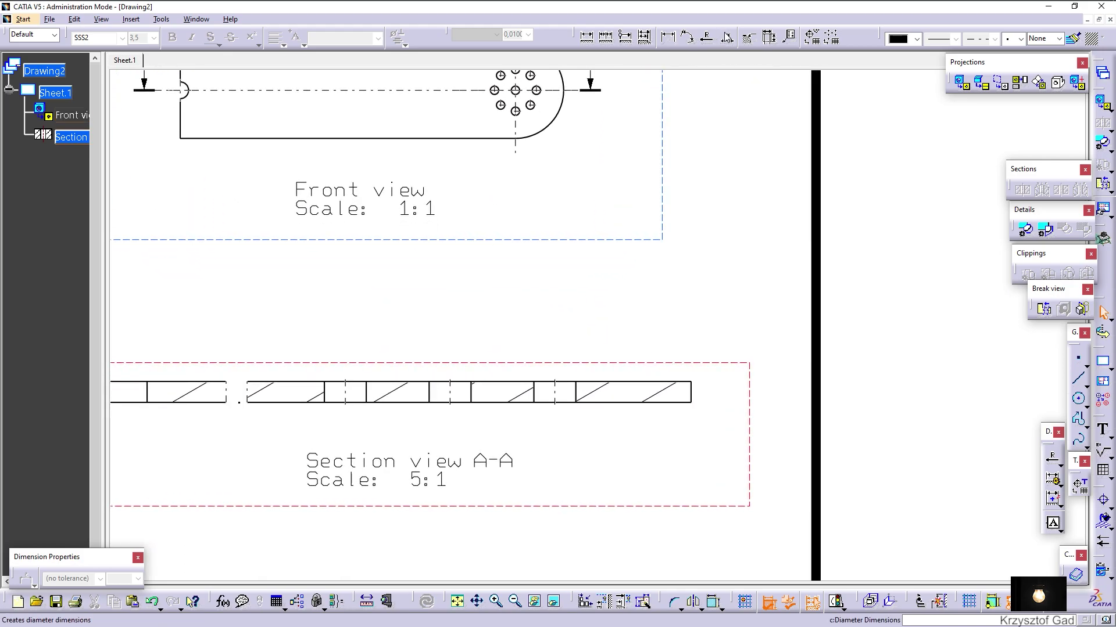
- Dimension the section's Ø2 hole and its thickness of 1
left_click(575, 396)
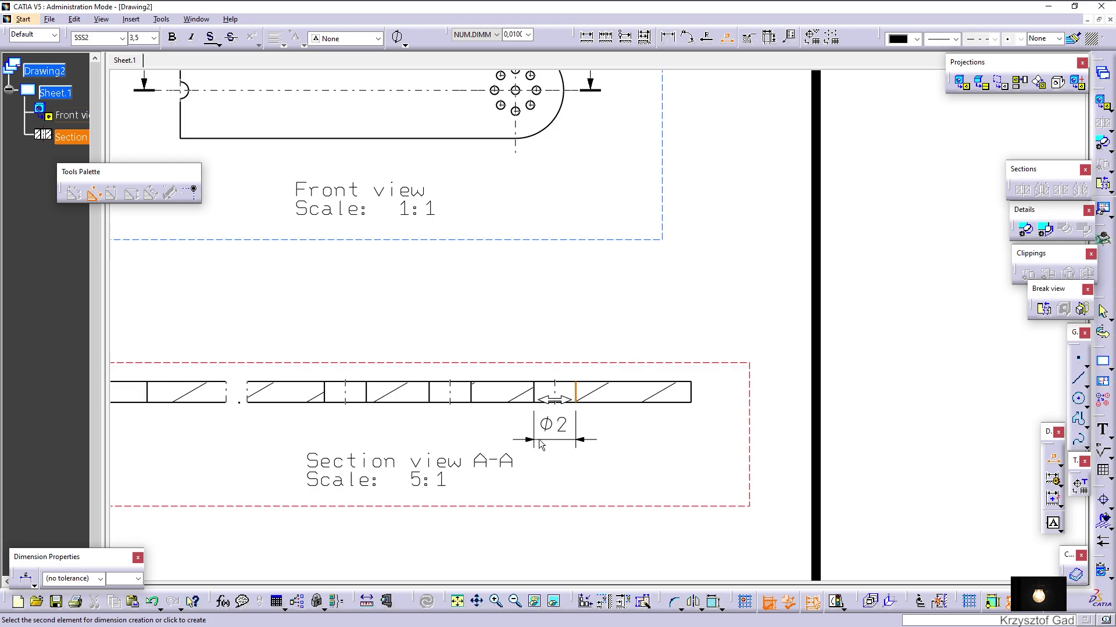
left_click(552, 454)
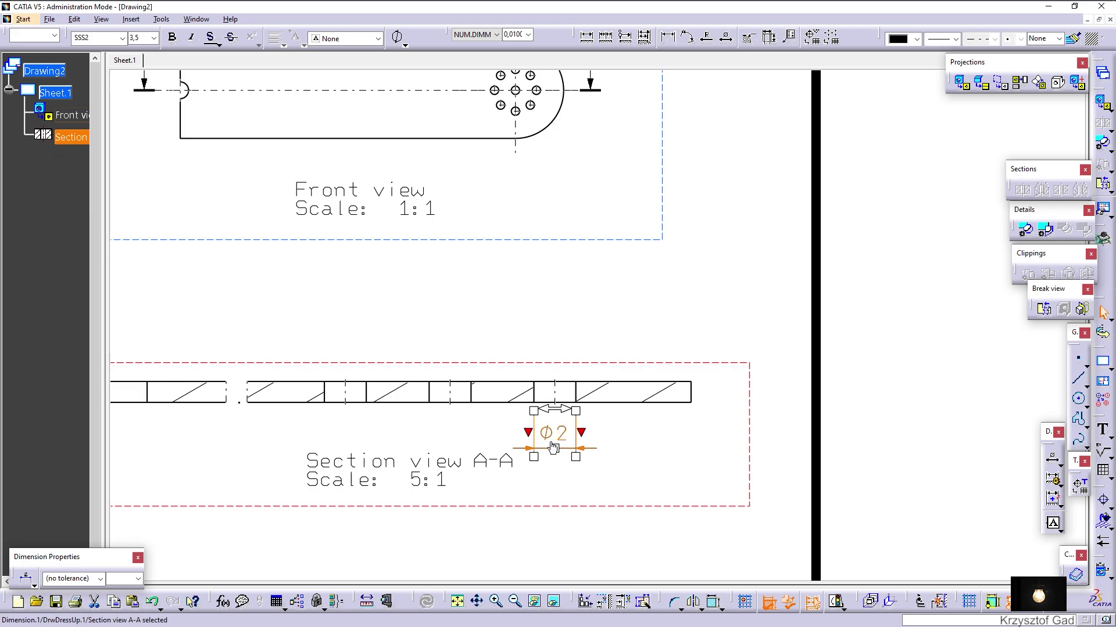
left_click(670, 37)
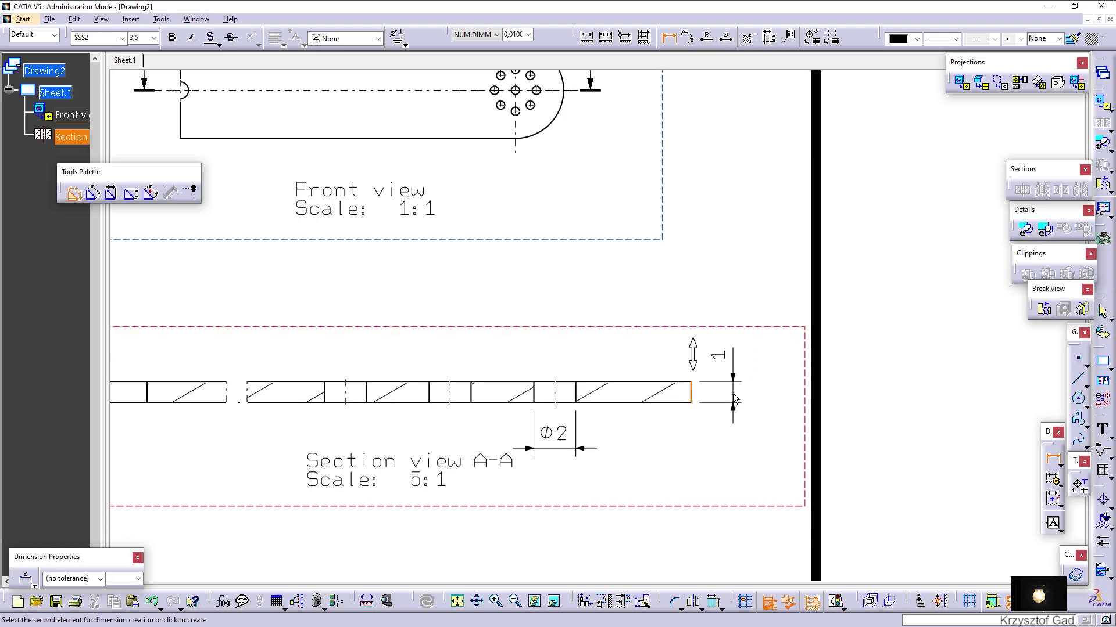
left_click(721, 345)
- Move the 'Section view A-A Scale 5:1' label lower inside its view frame
scroll(717, 344, "down", 2)
scroll(654, 347, "down", 2)
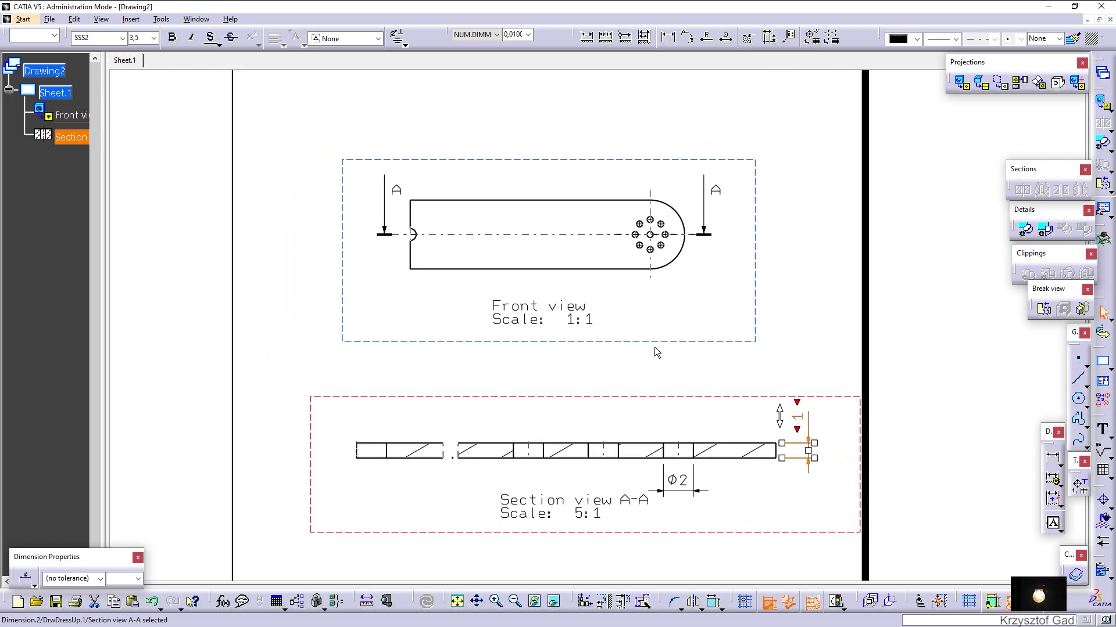
scroll(645, 436, "down", 1)
left_click_drag(632, 541, 618, 549)
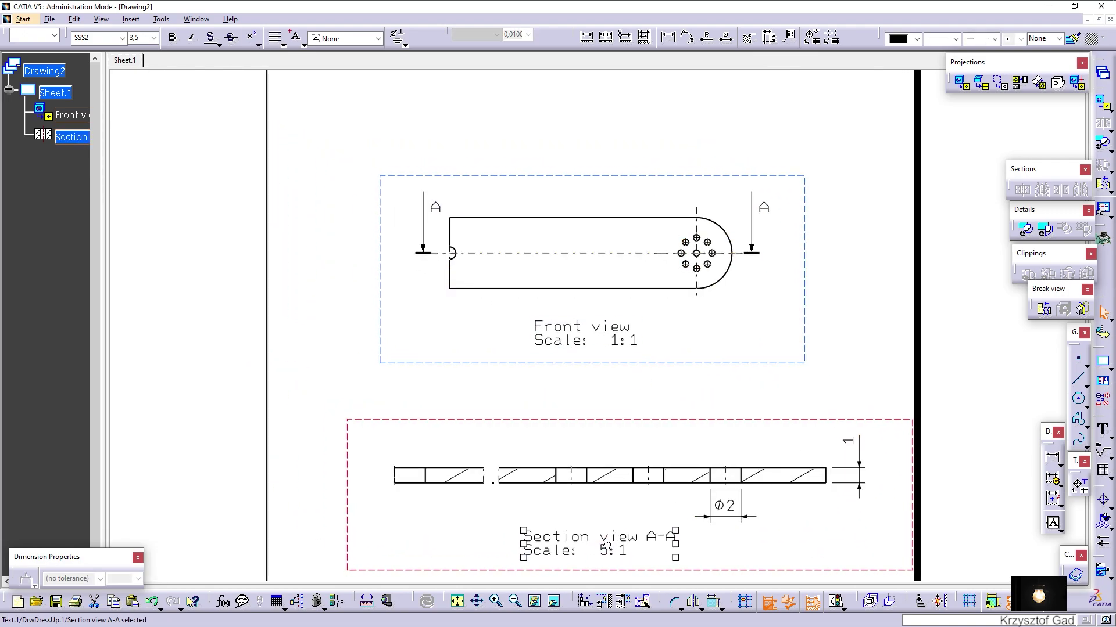
left_click(555, 383)
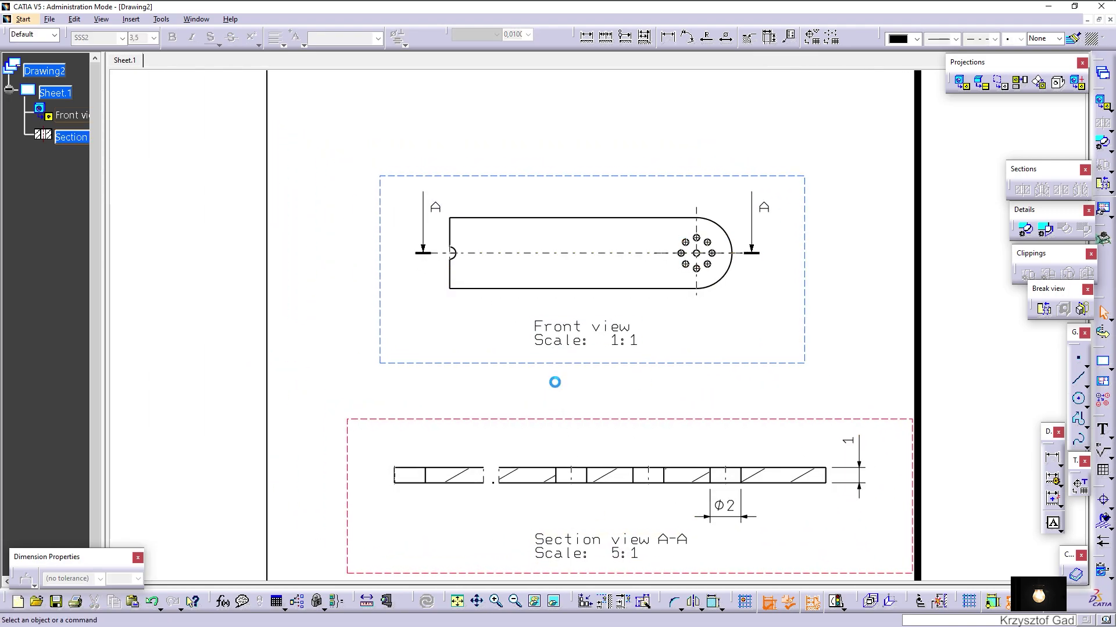
scroll(555, 389, "up", 1)
scroll(564, 372, "up", 2)
scroll(608, 279, "up", 1)
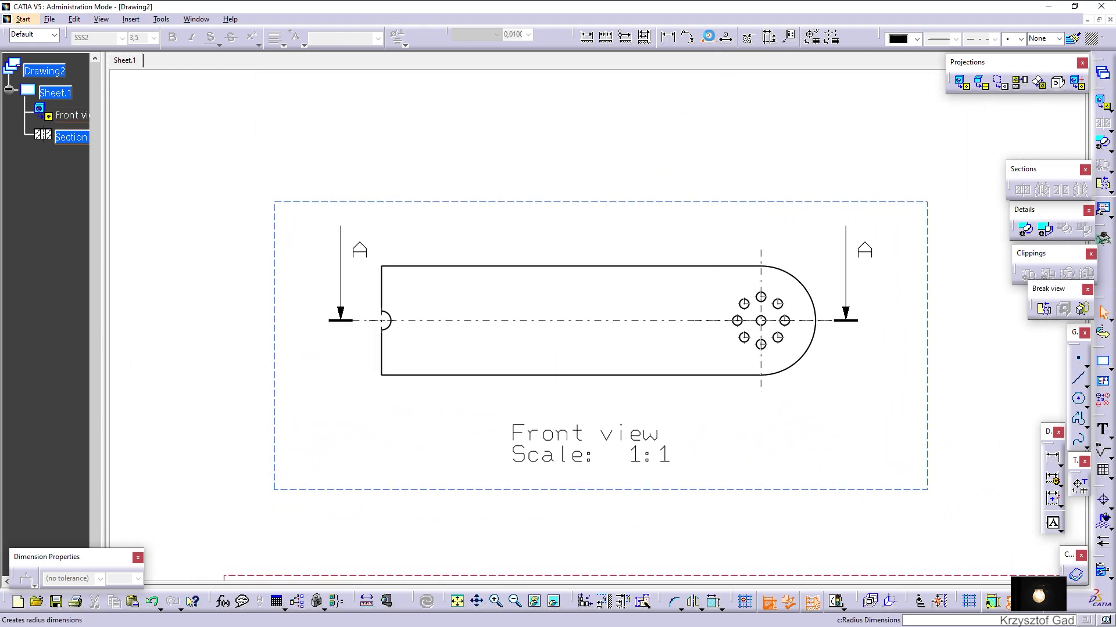
- Dimension the front view's rounded right end with radius R11.5
left_click(1052, 459)
scroll(779, 306, "up", 1)
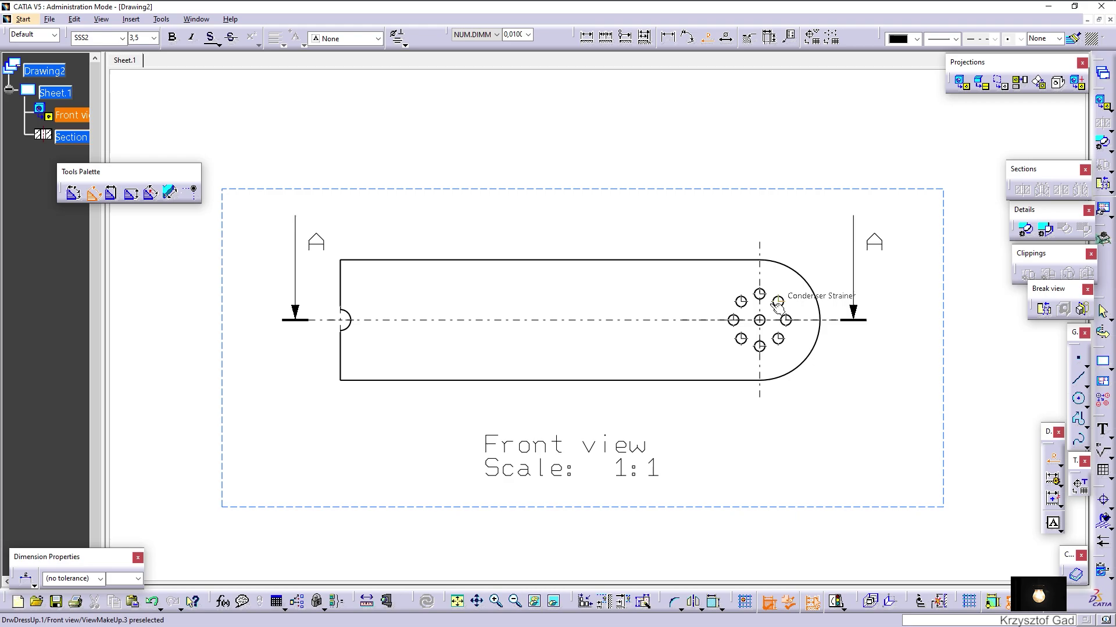
left_click(801, 273)
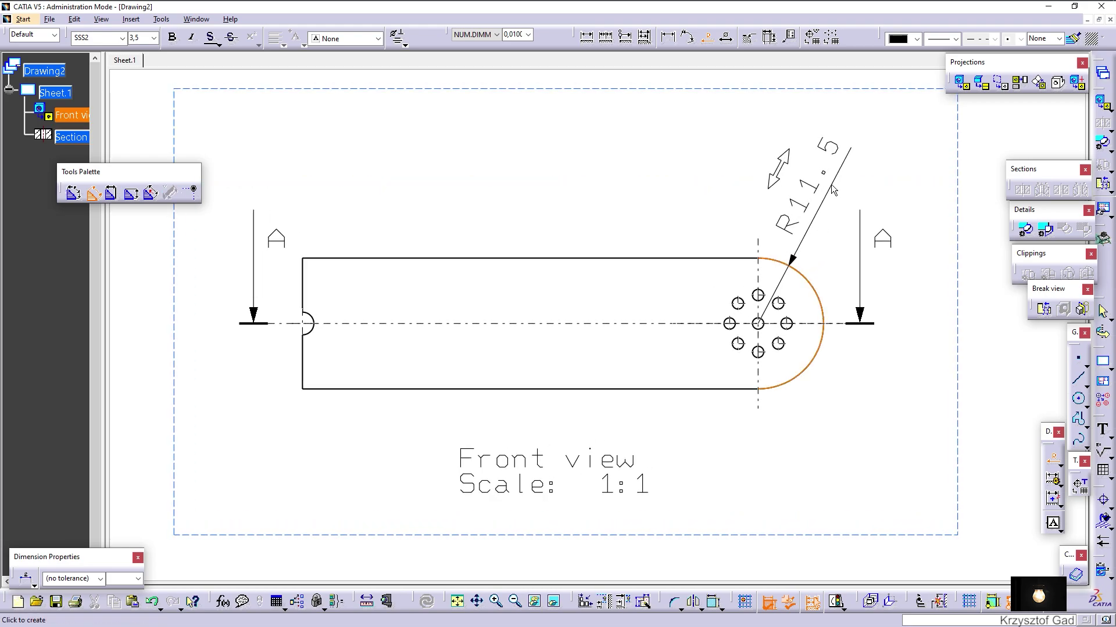
left_click(810, 218)
scroll(766, 279, "up", 1)
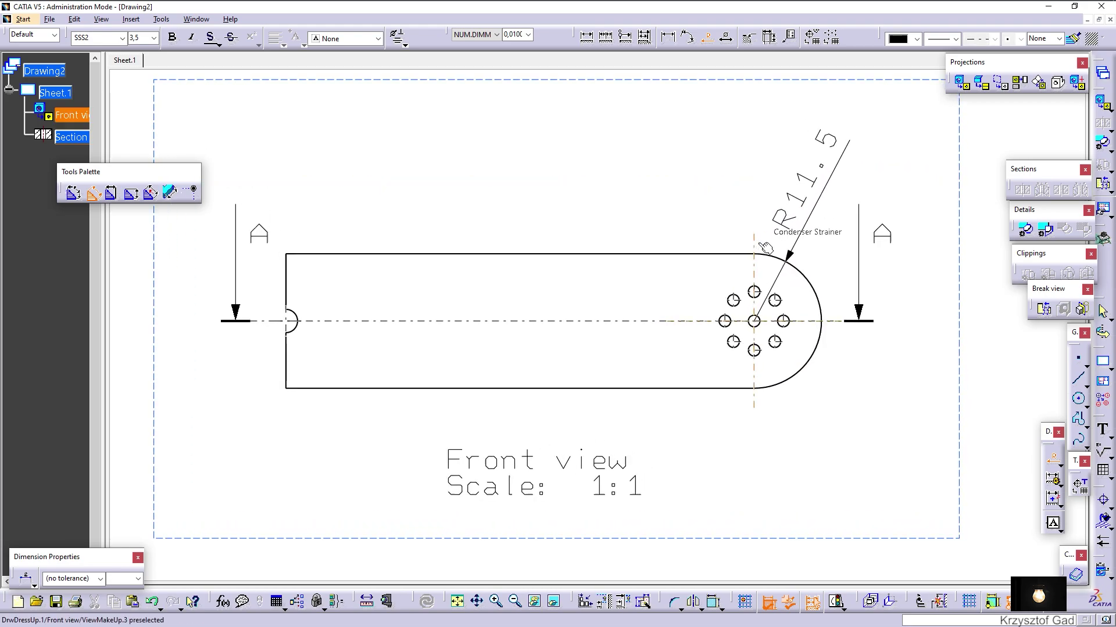
scroll(758, 260, "up", 2)
scroll(909, 331, "up", 1)
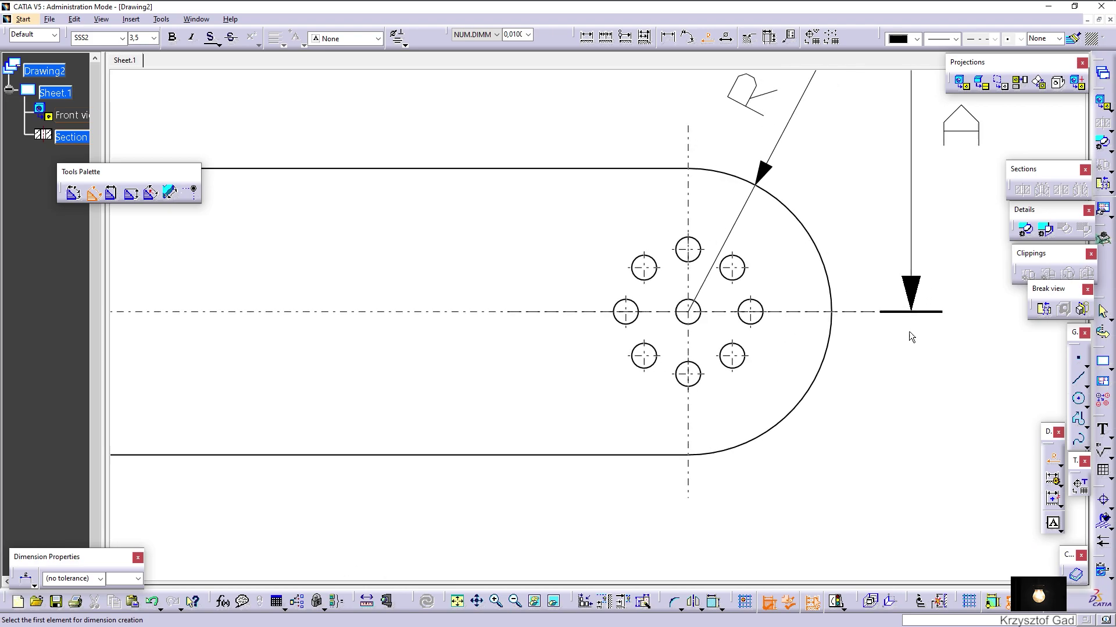
- Make the front view the active view so a circle can be drawn there
left_click(1080, 401)
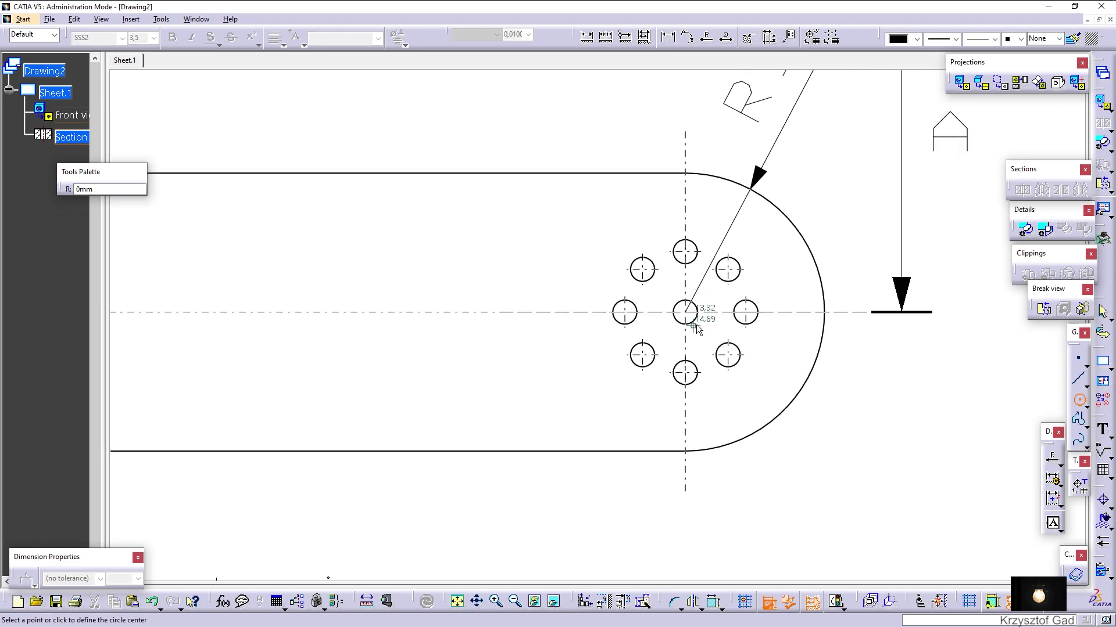
scroll(696, 324, "down", 3)
scroll(768, 287, "down", 2)
key("Escape")
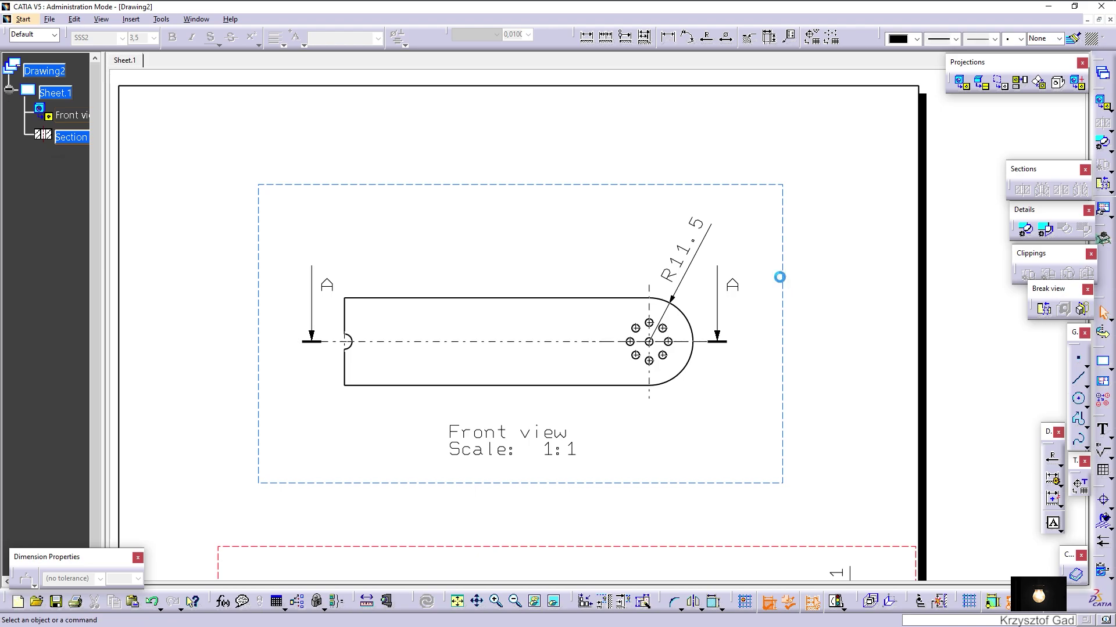
right_click(787, 283)
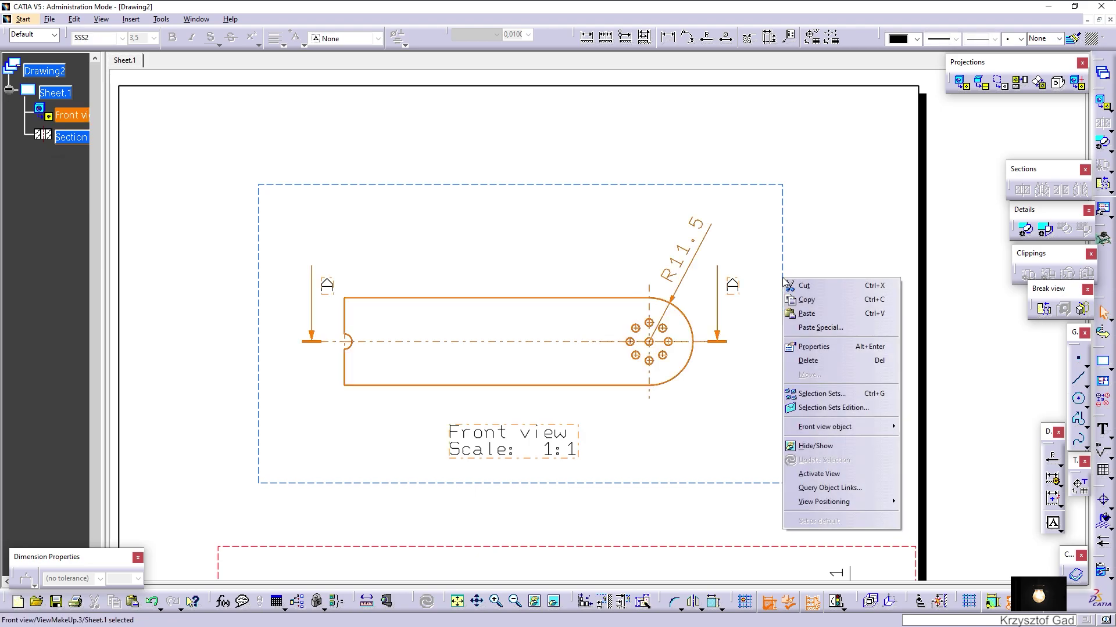
left_click(819, 474)
left_click(1079, 399)
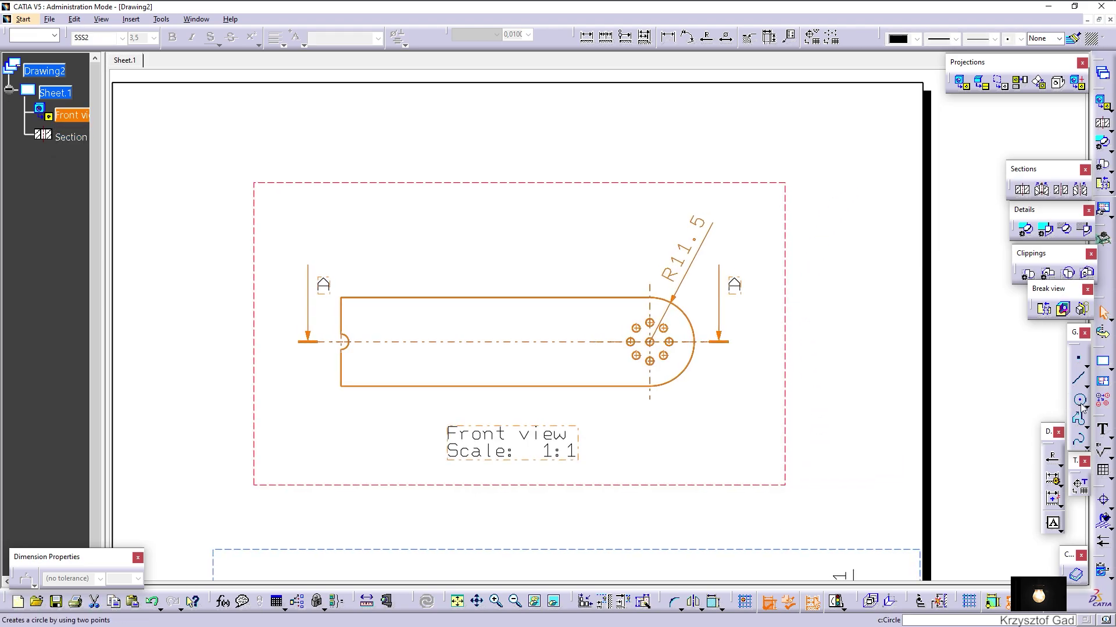
scroll(639, 343, "up", 3)
scroll(697, 361, "up", 2)
- Draw a 0,13 mm dashed pitch circle through the eight hole centres
scroll(738, 357, "up", 4)
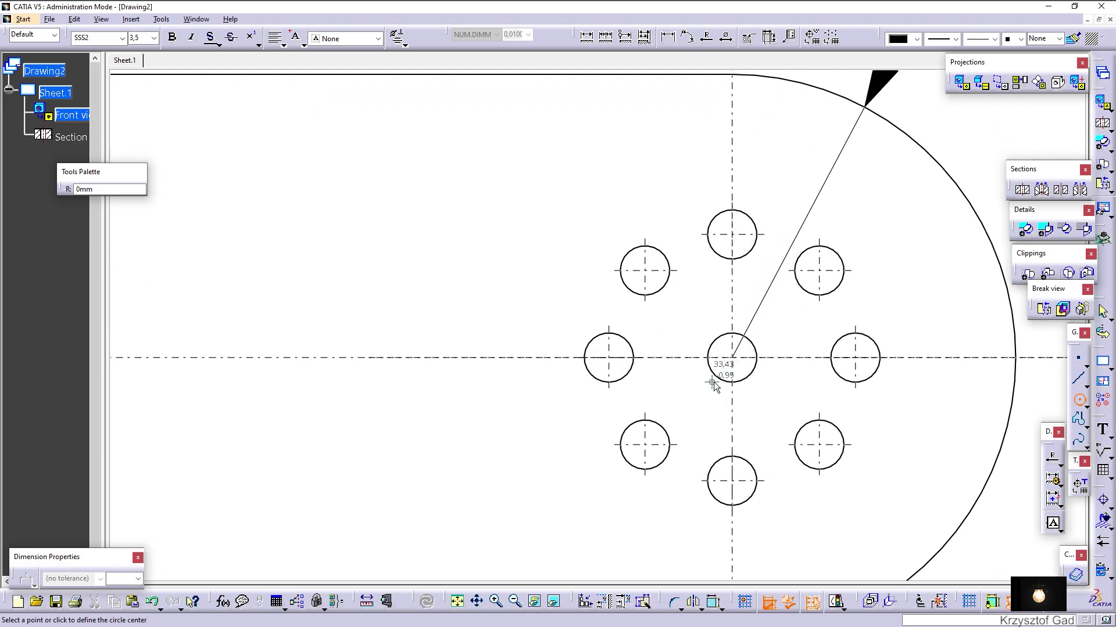
left_click(730, 357)
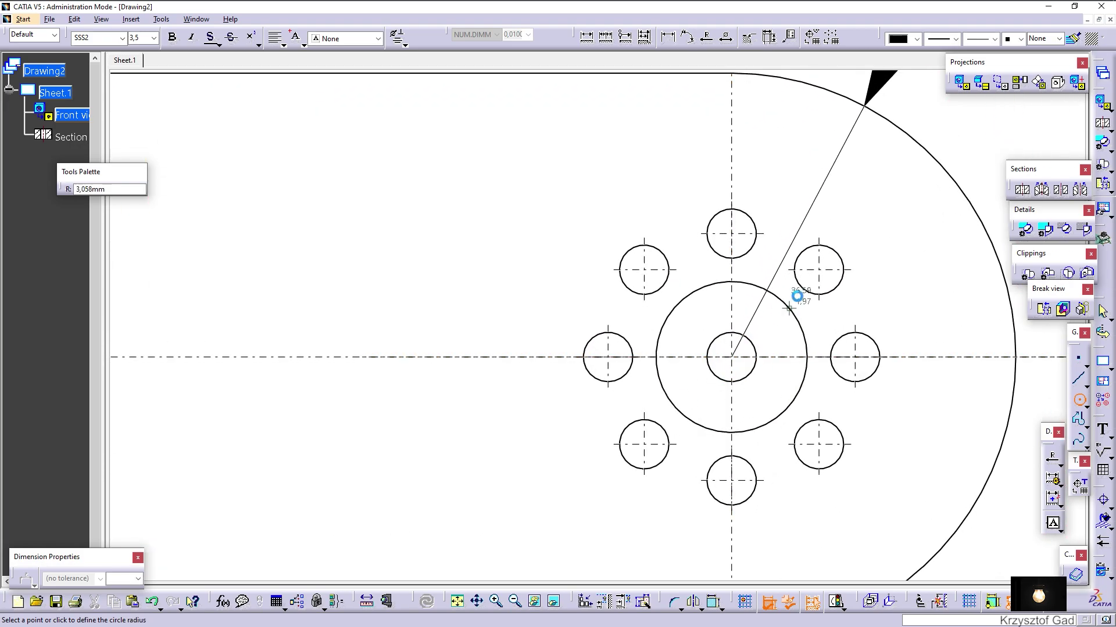
left_click(819, 271)
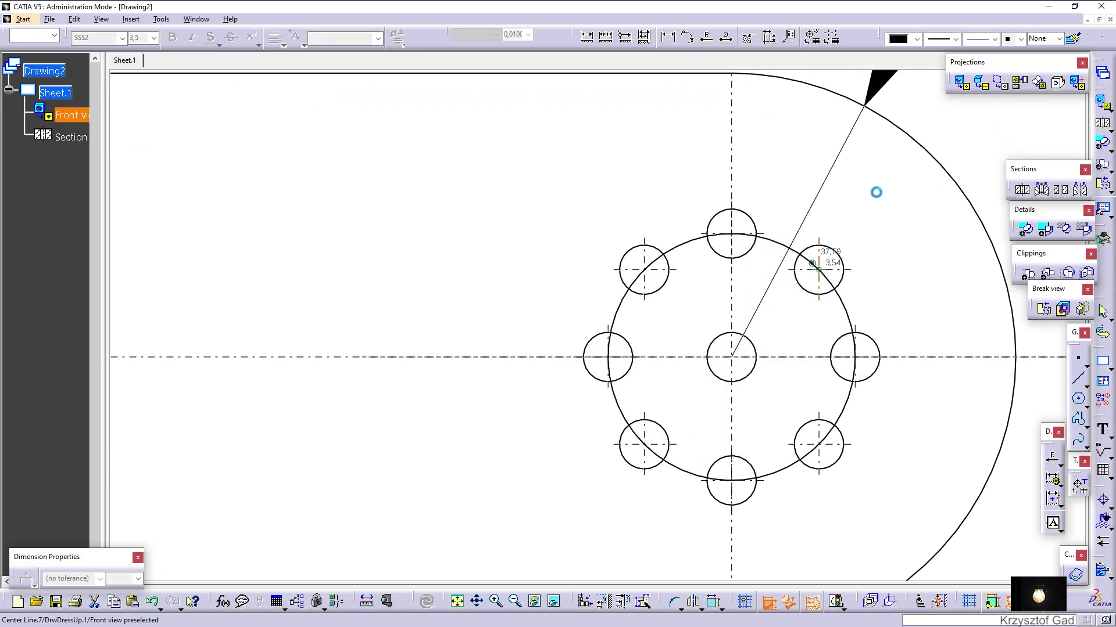
left_click(956, 40)
left_click(947, 53)
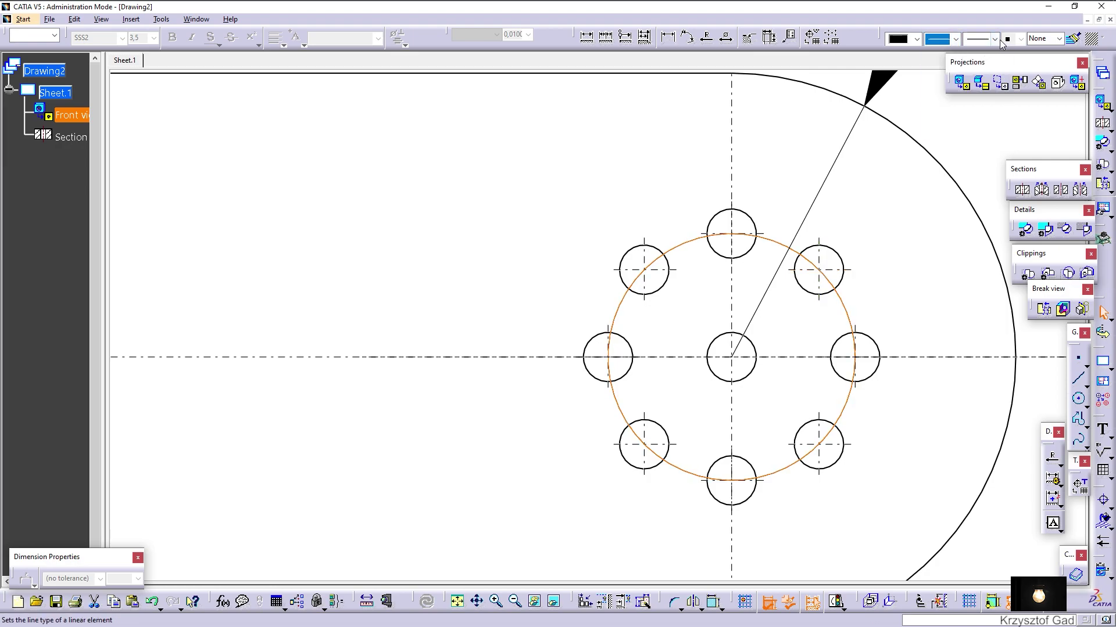
left_click(1000, 42)
left_click(988, 70)
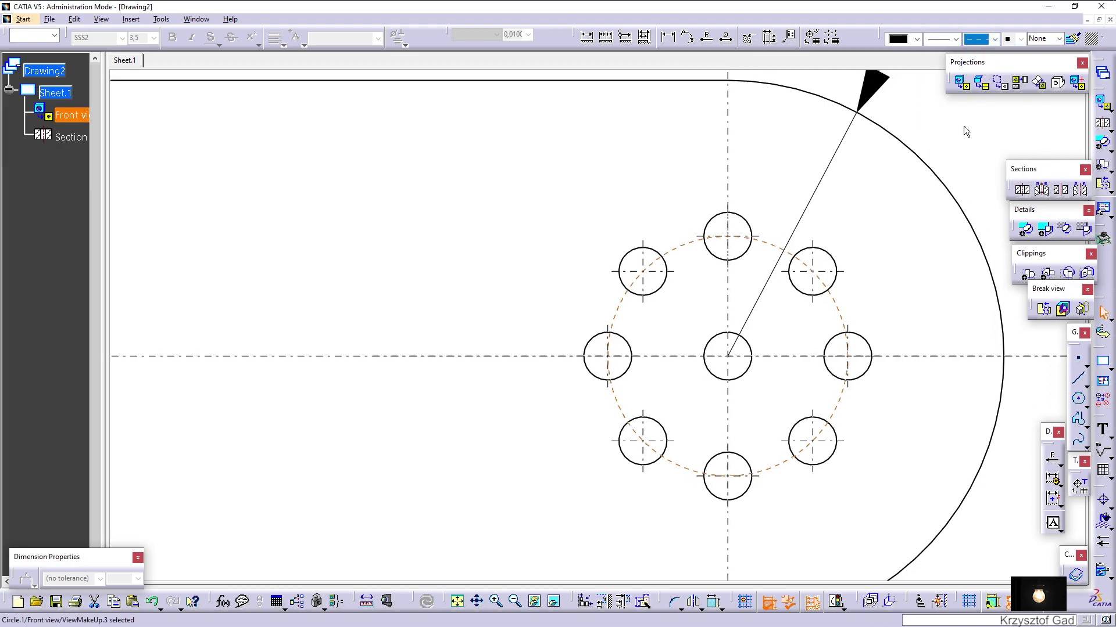
middle_click_drag(963, 125, 945, 197, "ctrl")
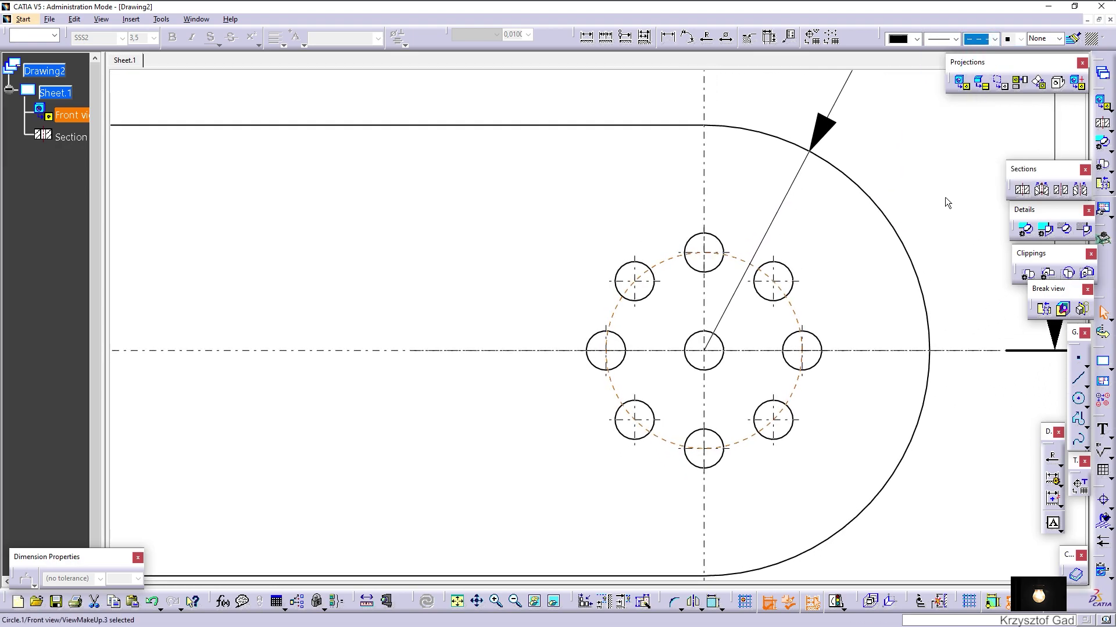
- Dimension the lower-right hole with an R5 radius placed outside the part
left_click(706, 39)
left_click(754, 445)
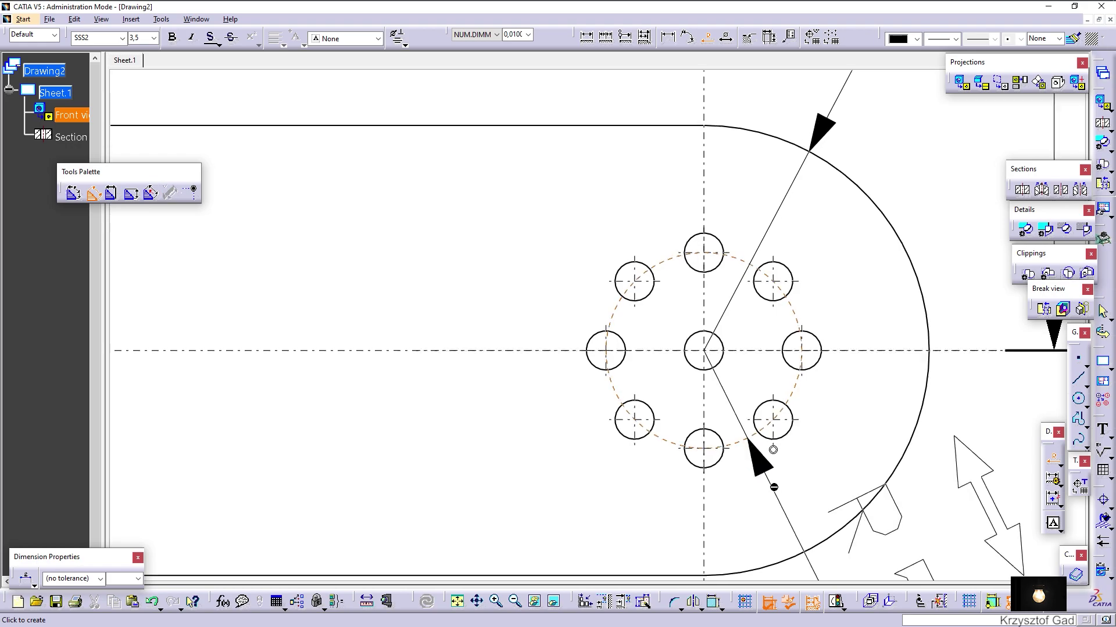
middle_click_drag(755, 451, 837, 492, "ctrl")
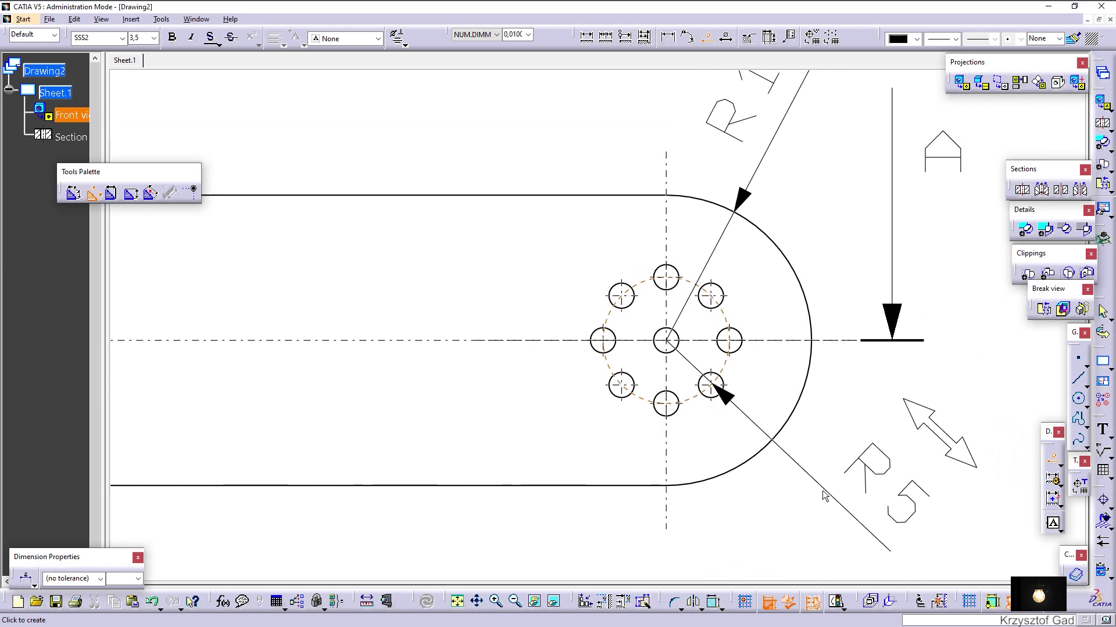
left_click(816, 511)
middle_click_drag(802, 445, 698, 58, "ctrl")
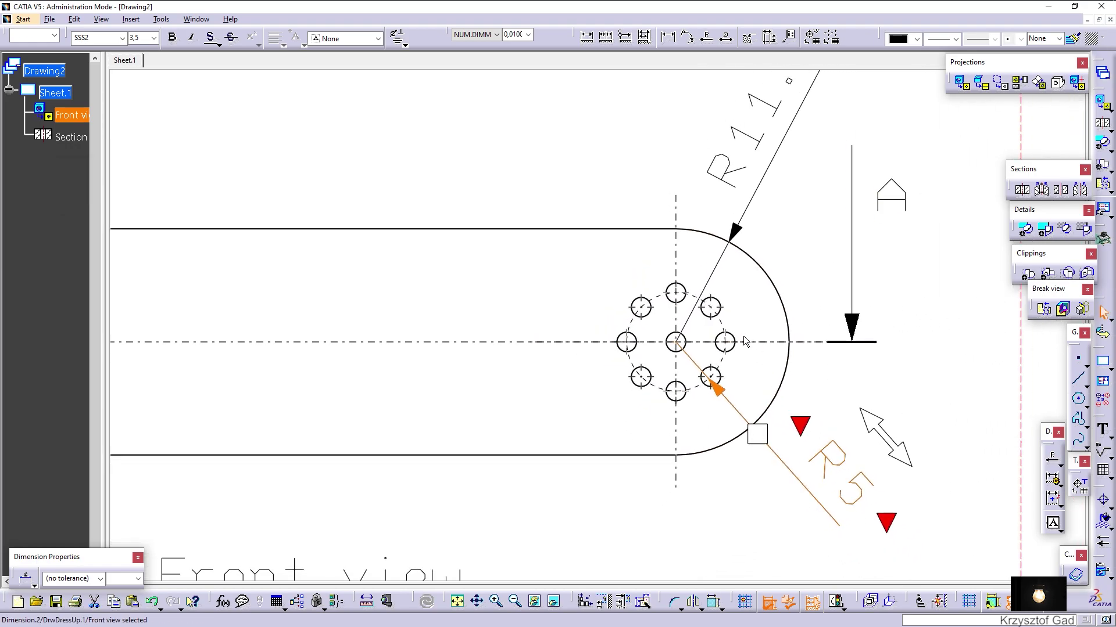
scroll(697, 58, "up", 1)
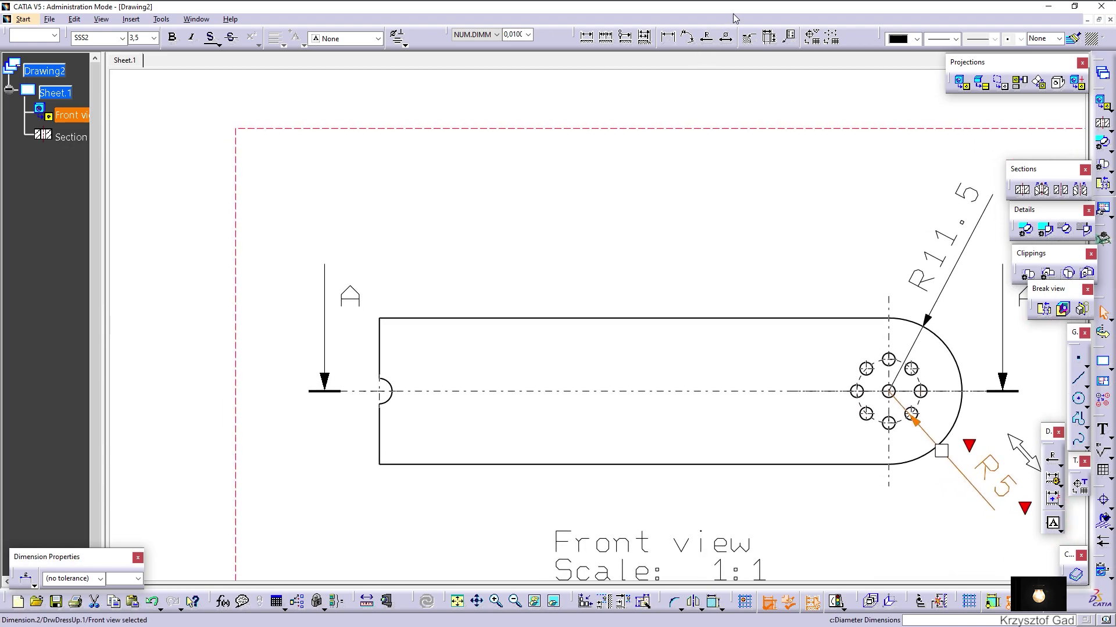
- Add the R2 notch radius and the 80 length from the left end to the hole-pattern centre
left_click(707, 39)
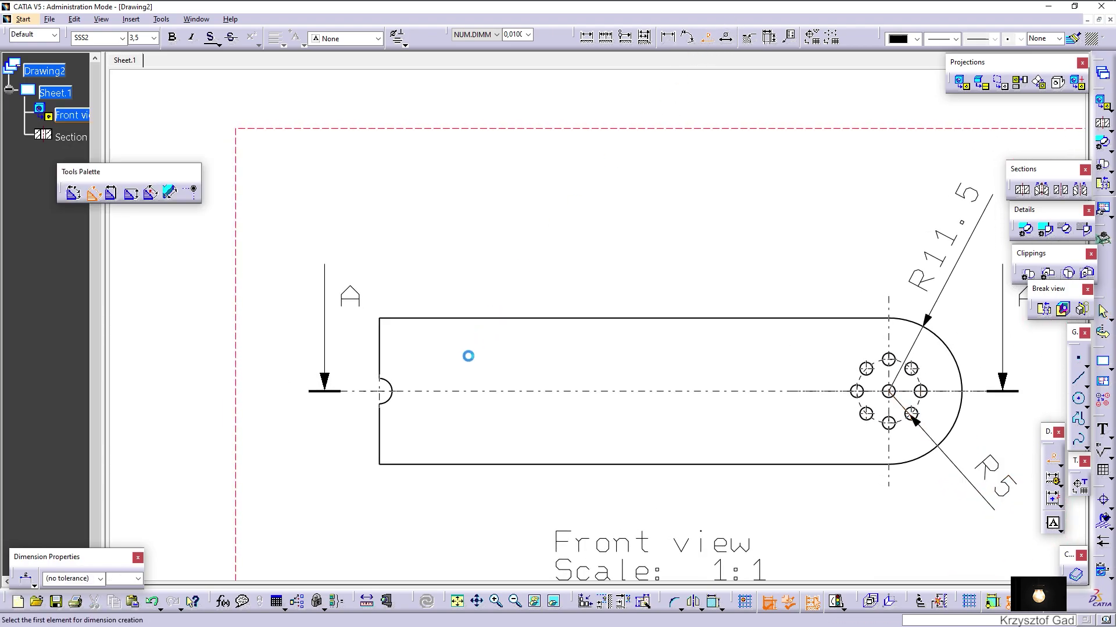
left_click(385, 397)
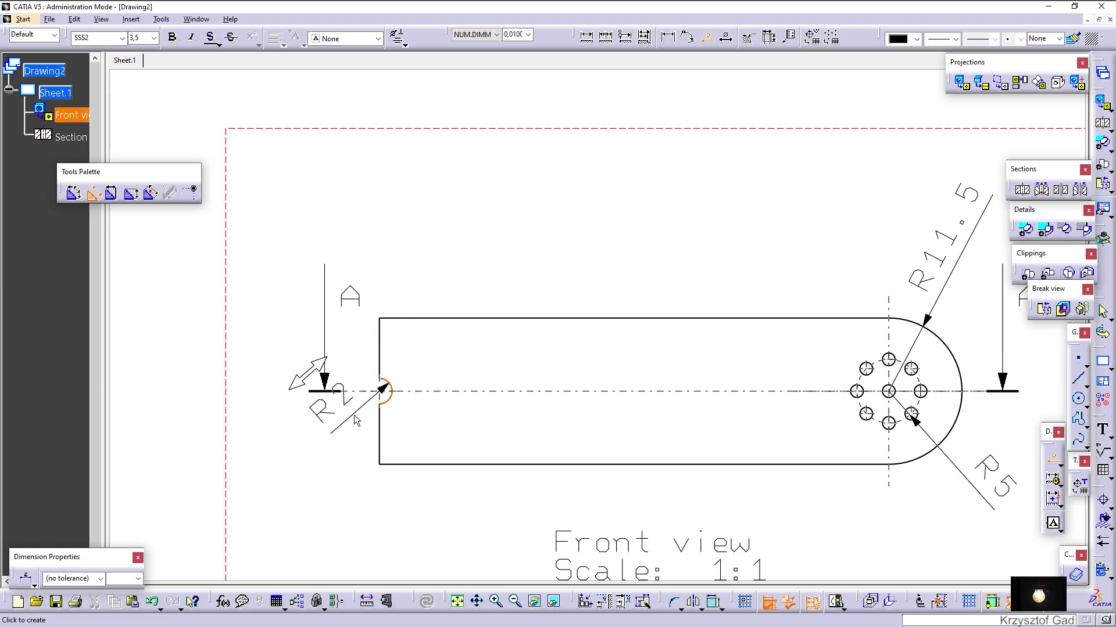
left_click(348, 425)
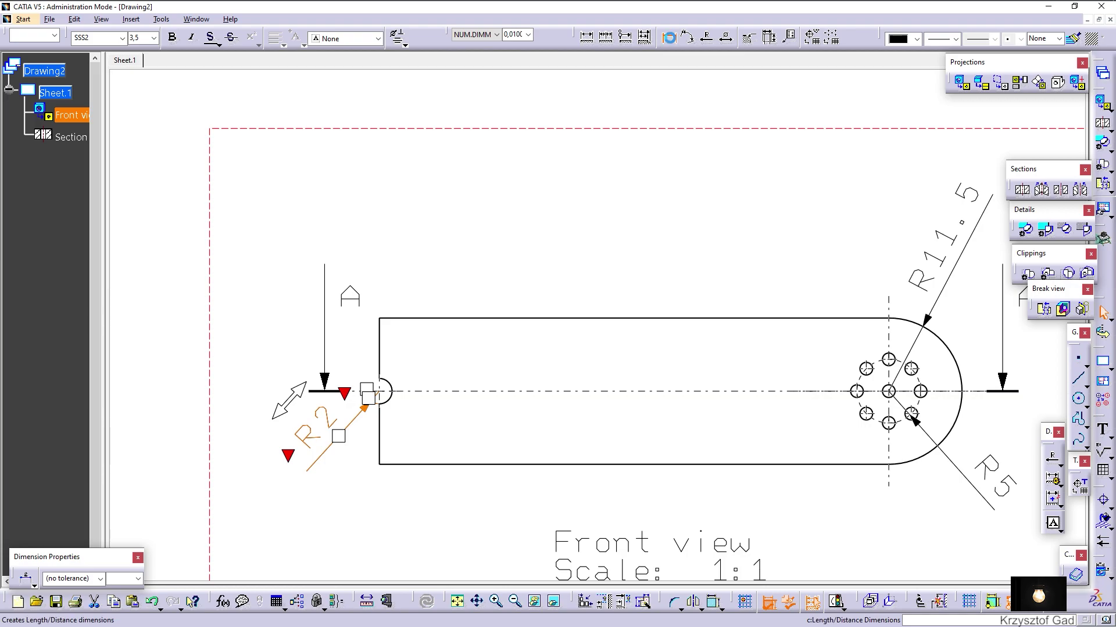
left_click(669, 38)
left_click(380, 430)
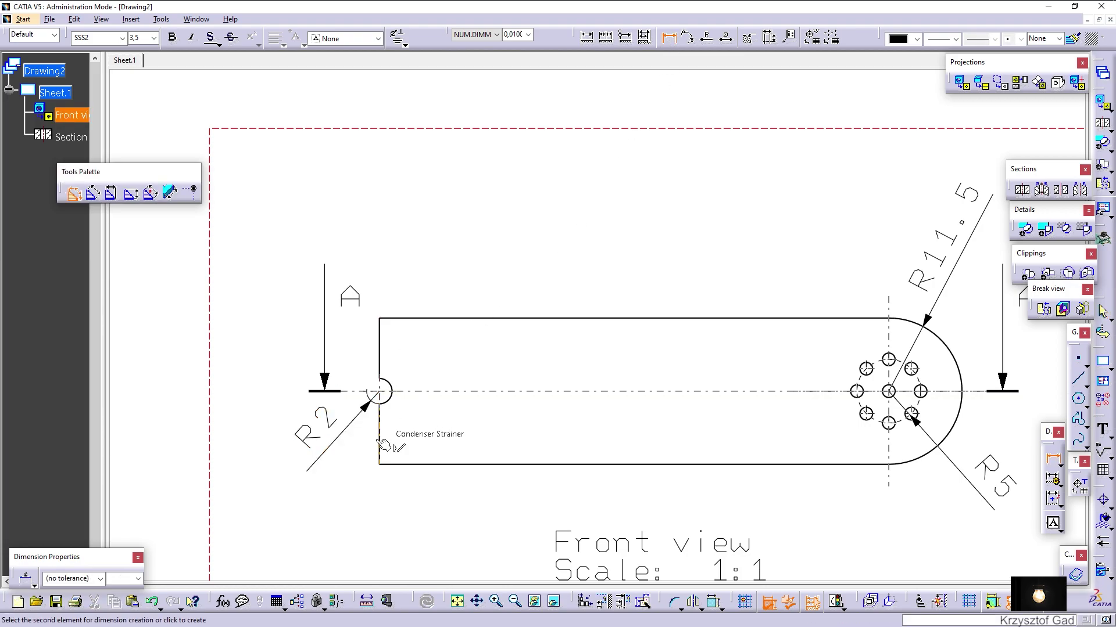
left_click(889, 477)
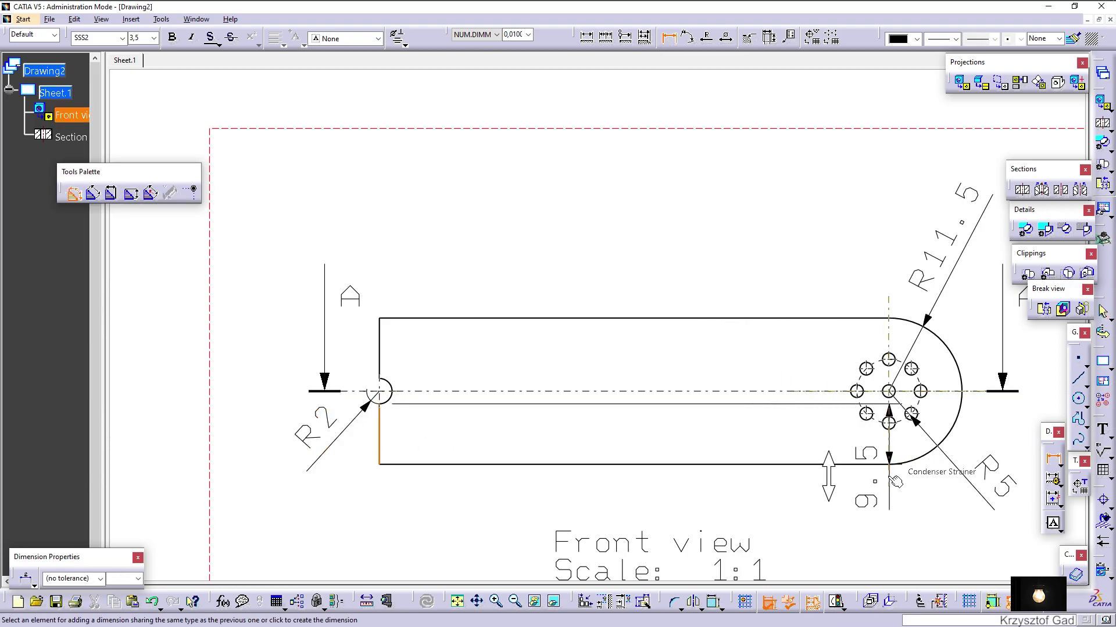
left_click(653, 525)
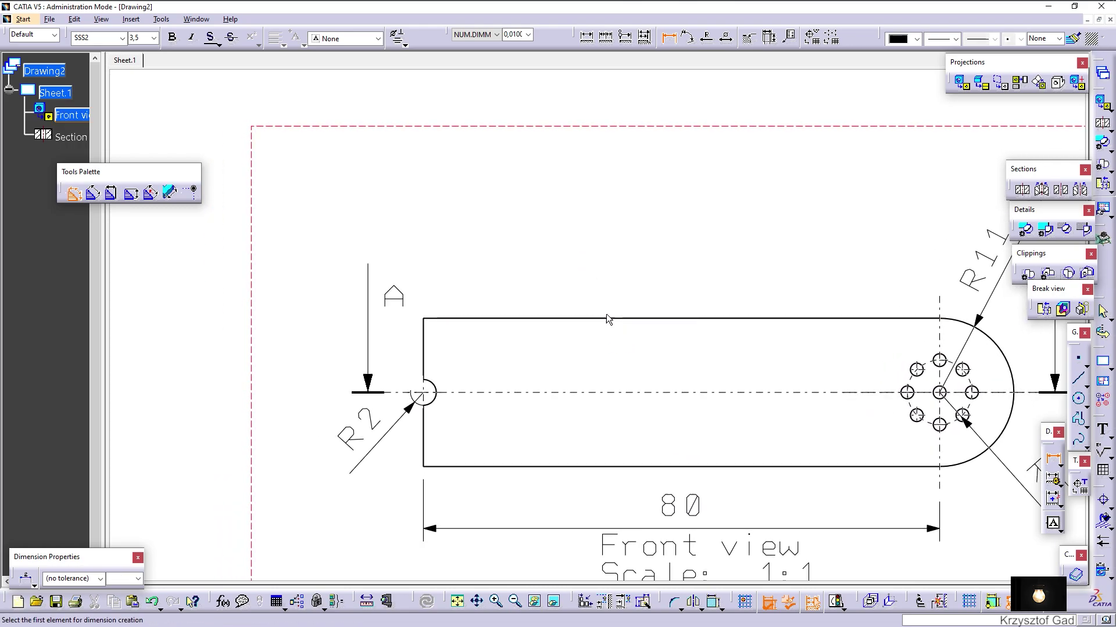
- Add the 23 height dimension left of the part and tidy the R2 leader
left_click(585, 320)
left_click(515, 466)
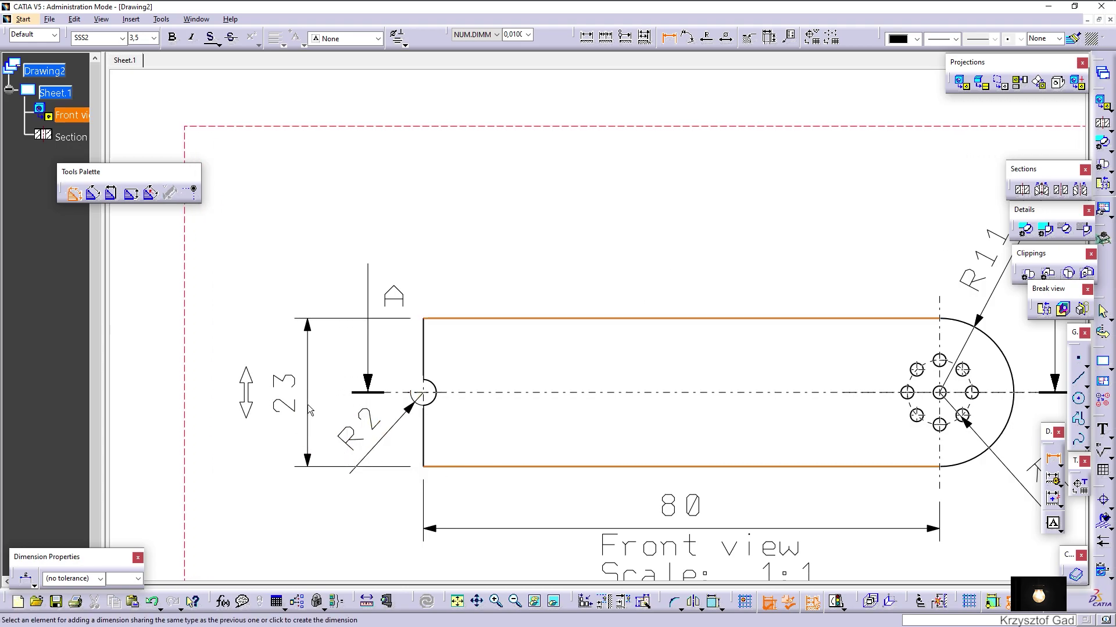
left_click(310, 410)
key("Escape")
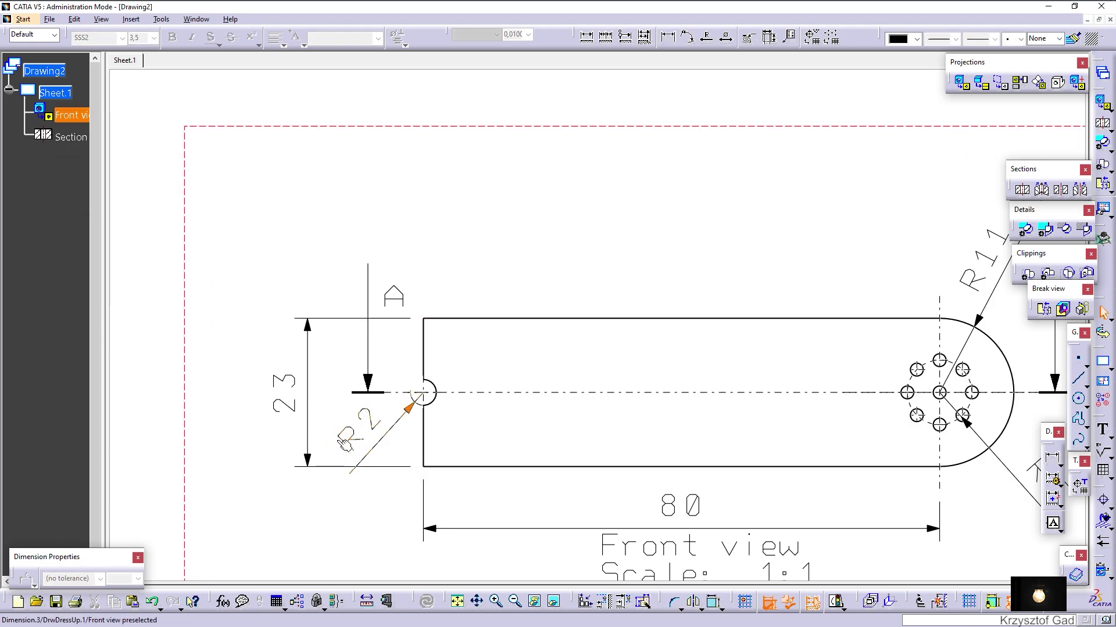
left_click_drag(355, 456, 359, 434)
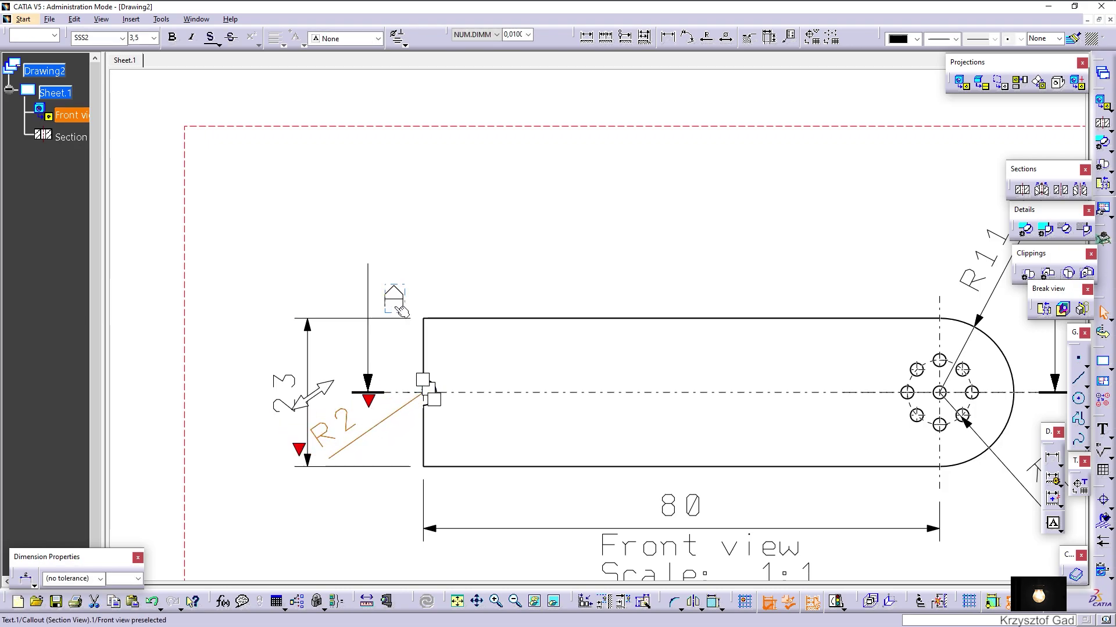
left_click(340, 256)
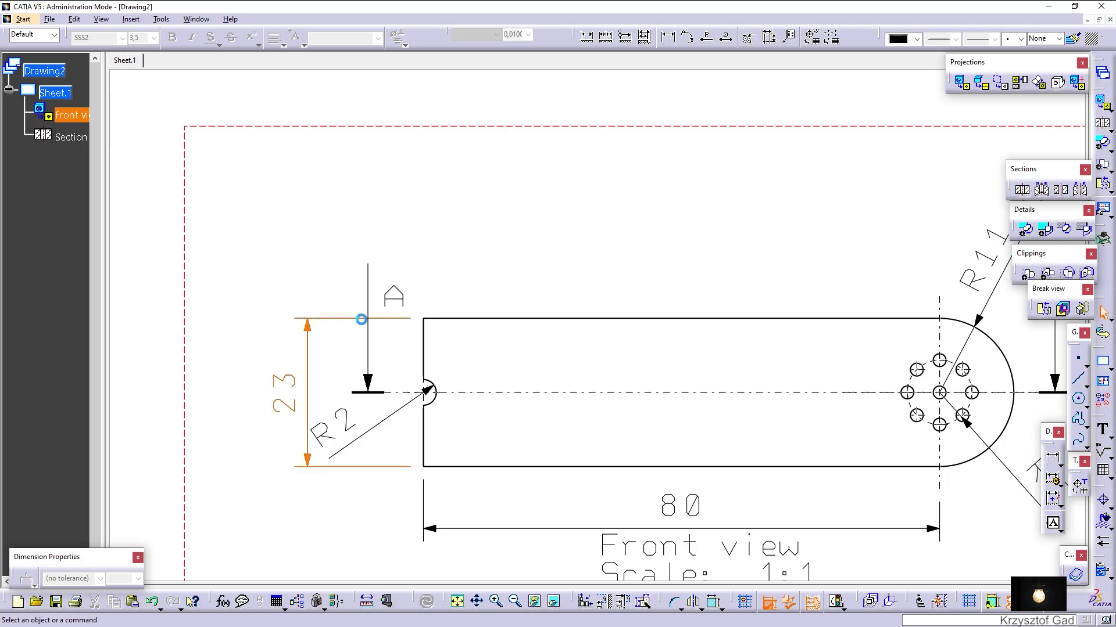
- Interrupt the 23 dimension's upper extension line where it crosses the section arrow
right_click(362, 321)
mouse_move(408, 469)
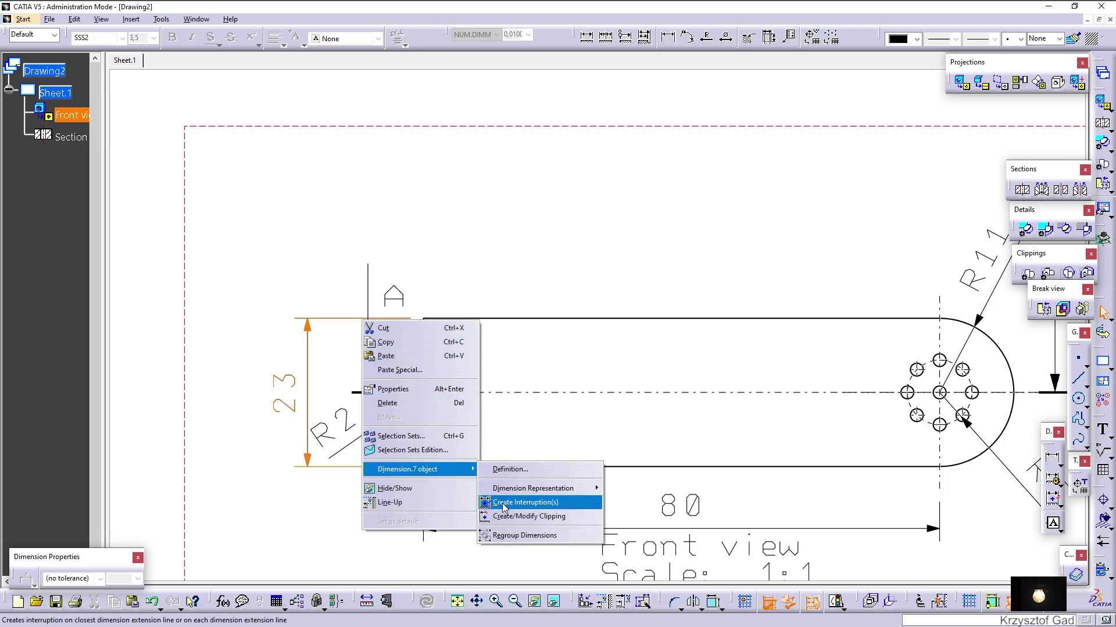
left_click(503, 508)
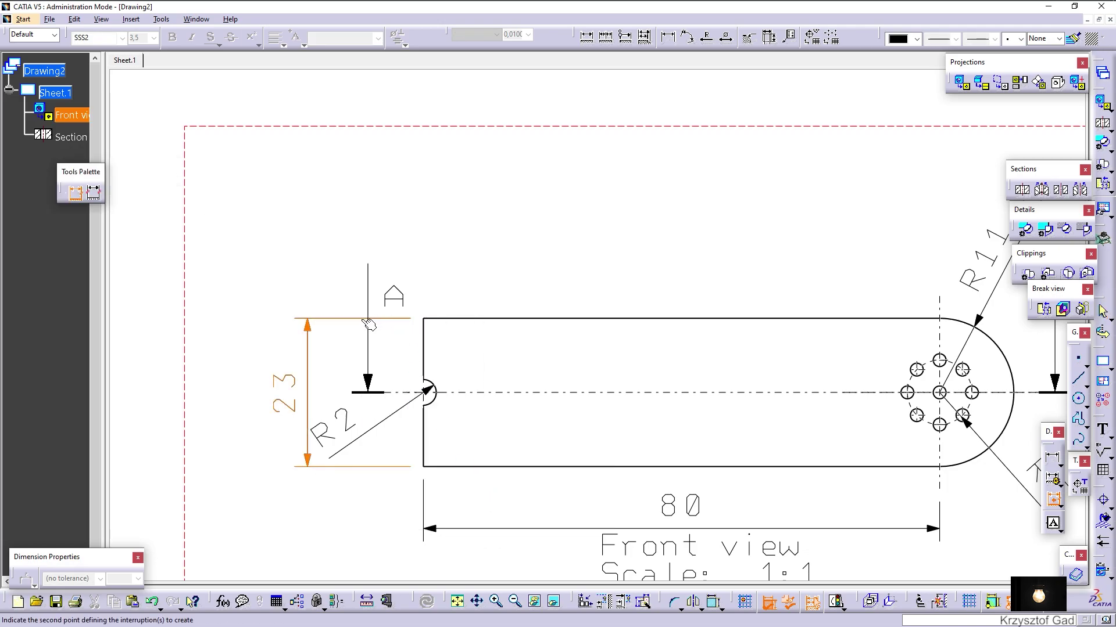
left_click(369, 323)
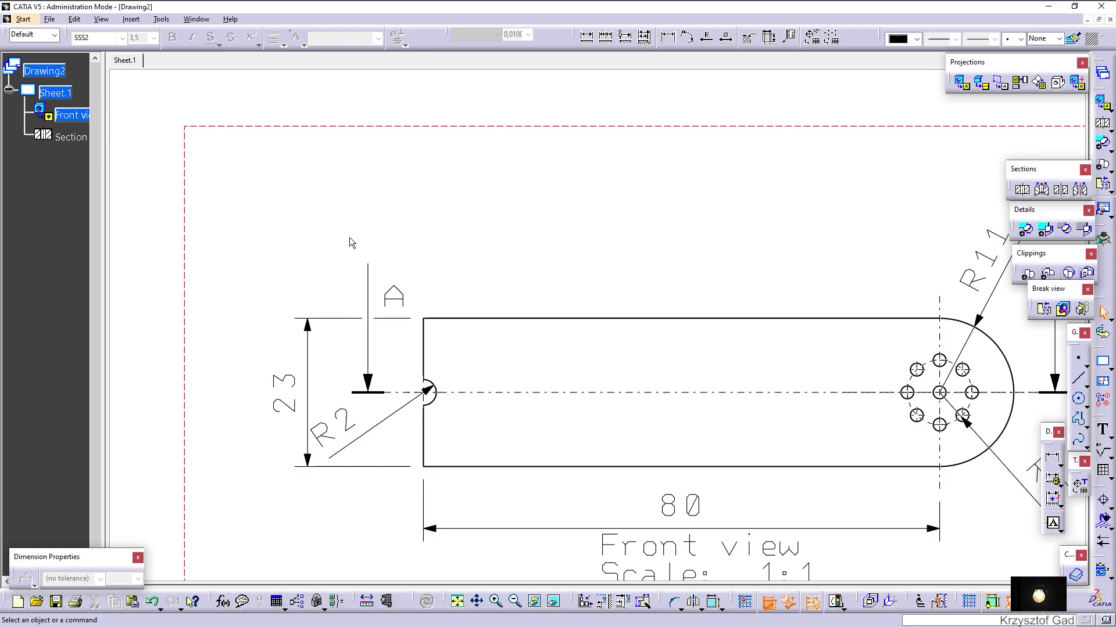
scroll(350, 237, "down", 3)
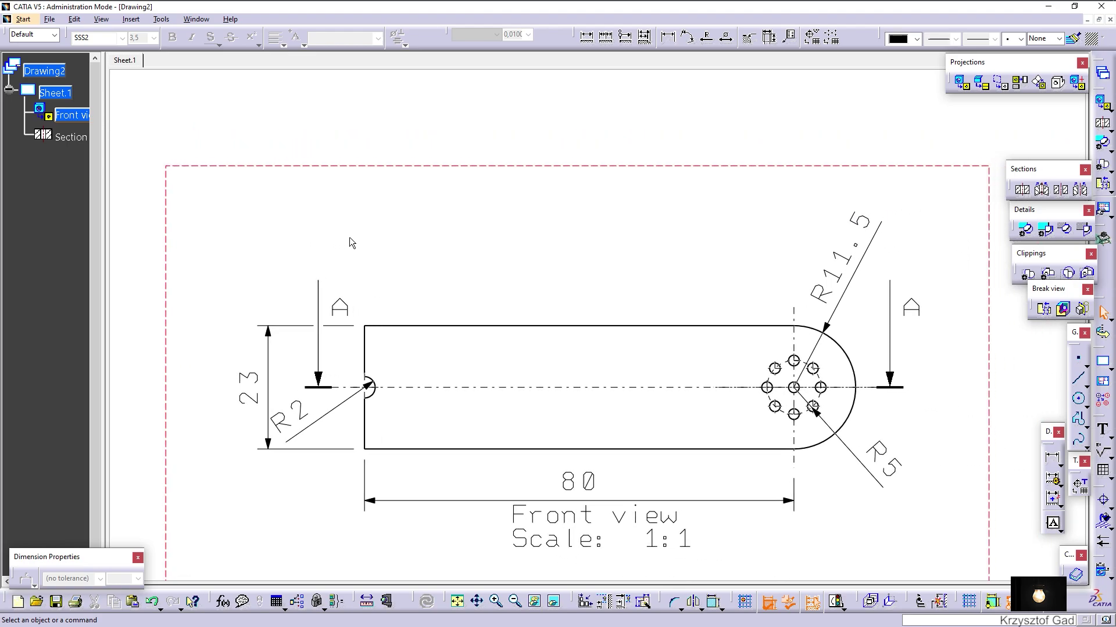
scroll(349, 237, "up", 3)
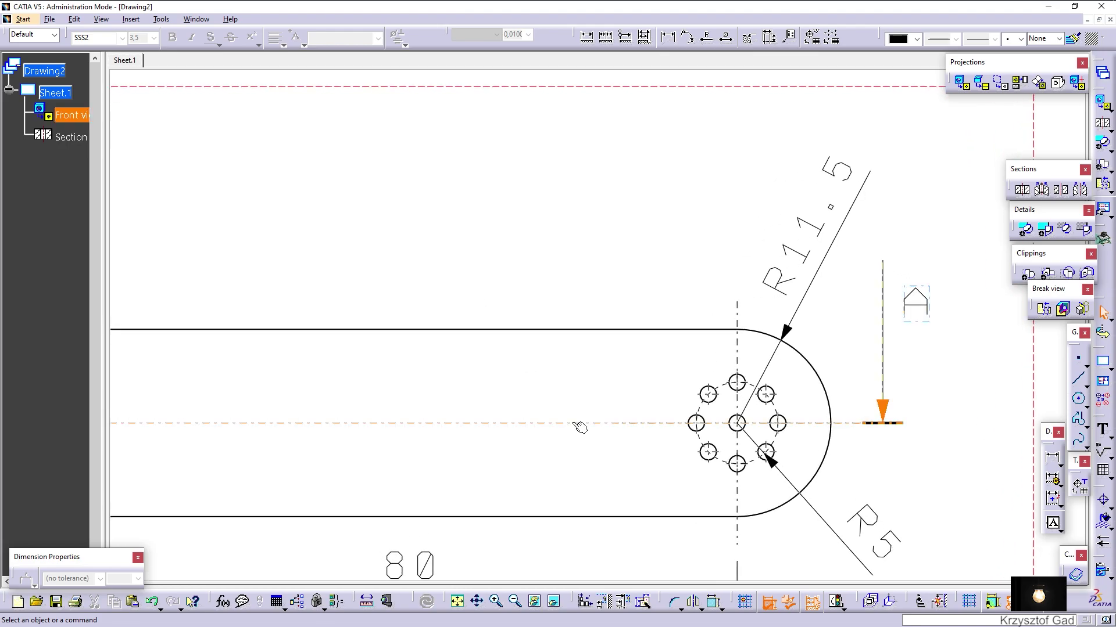
left_click(1111, 459)
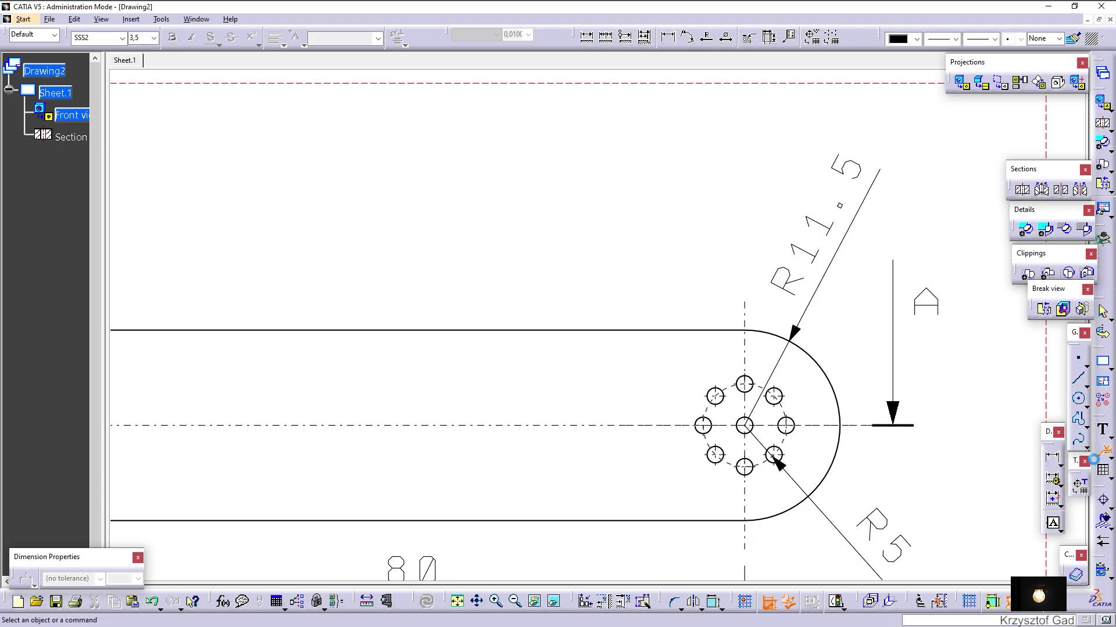
- Add a leader note '8 Holes Ø2x45°' pointing at the upper-left hole
left_click(1111, 441)
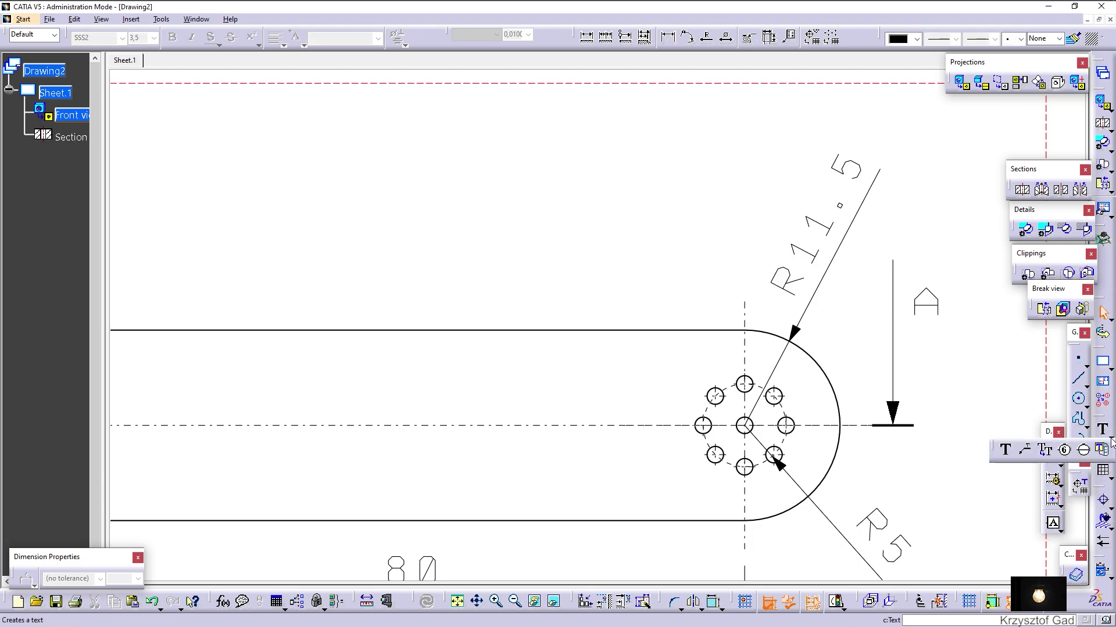
left_click(1027, 451)
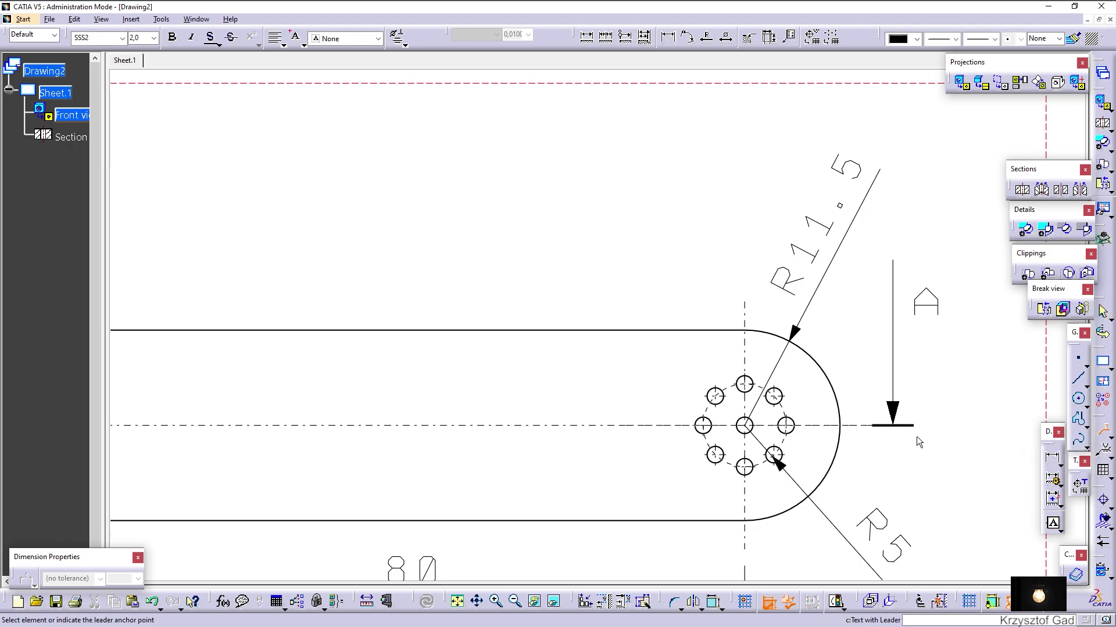
left_click(715, 396)
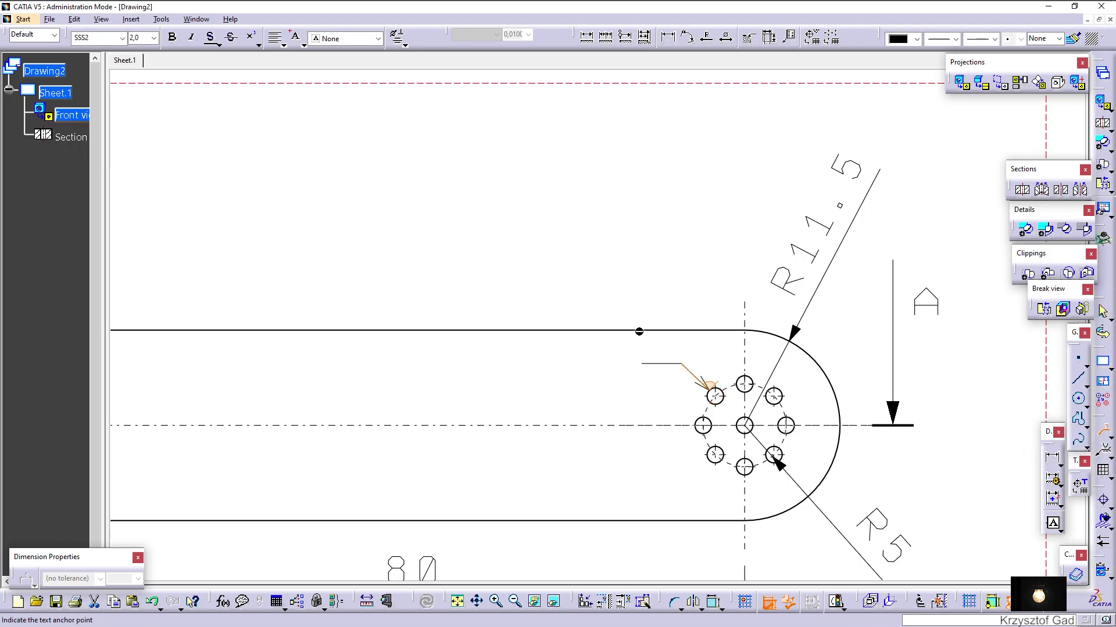
left_click(562, 286)
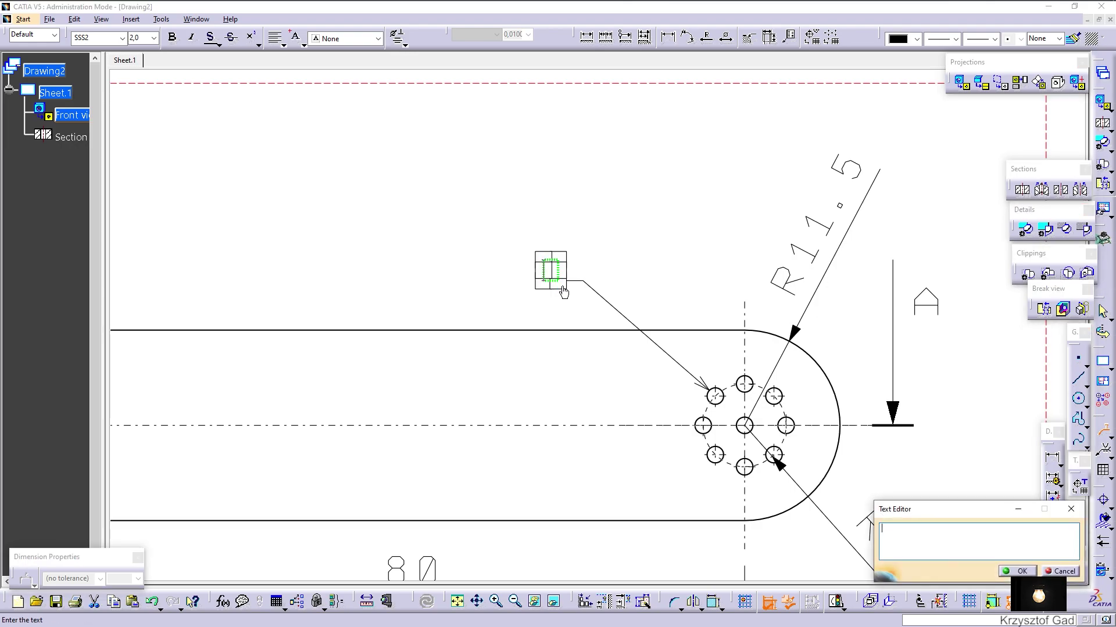
type("8Holes")
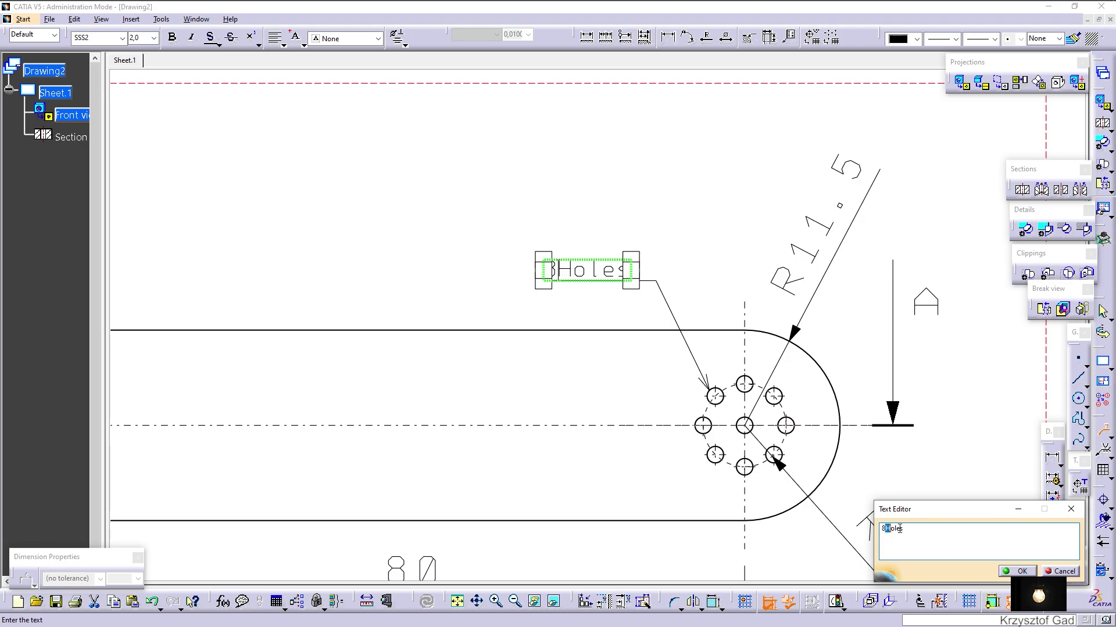
type("H")
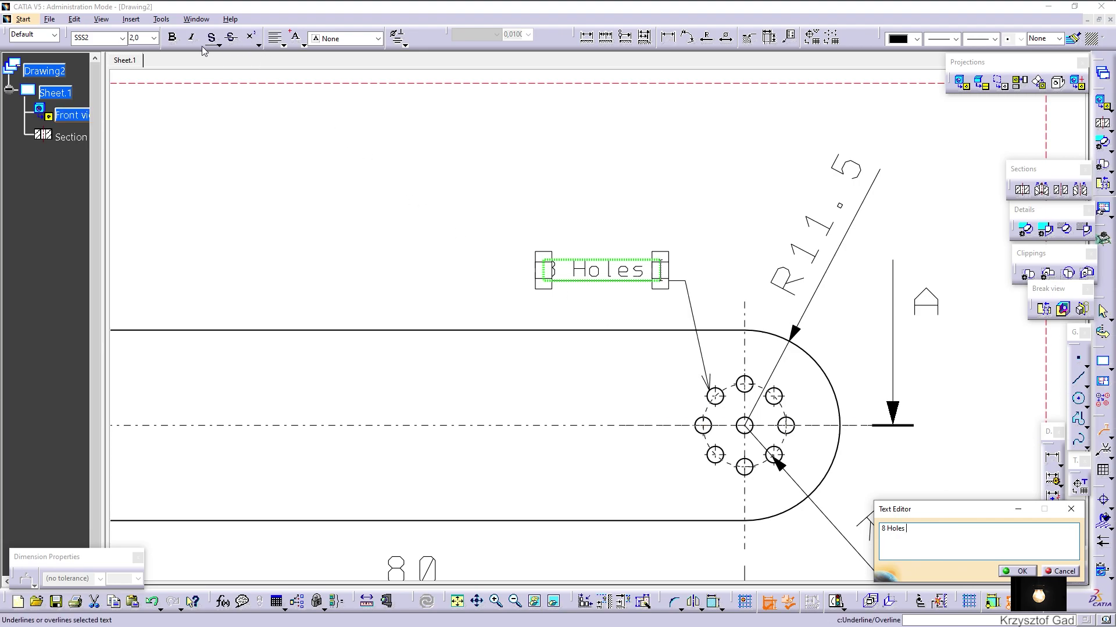
left_click(258, 44)
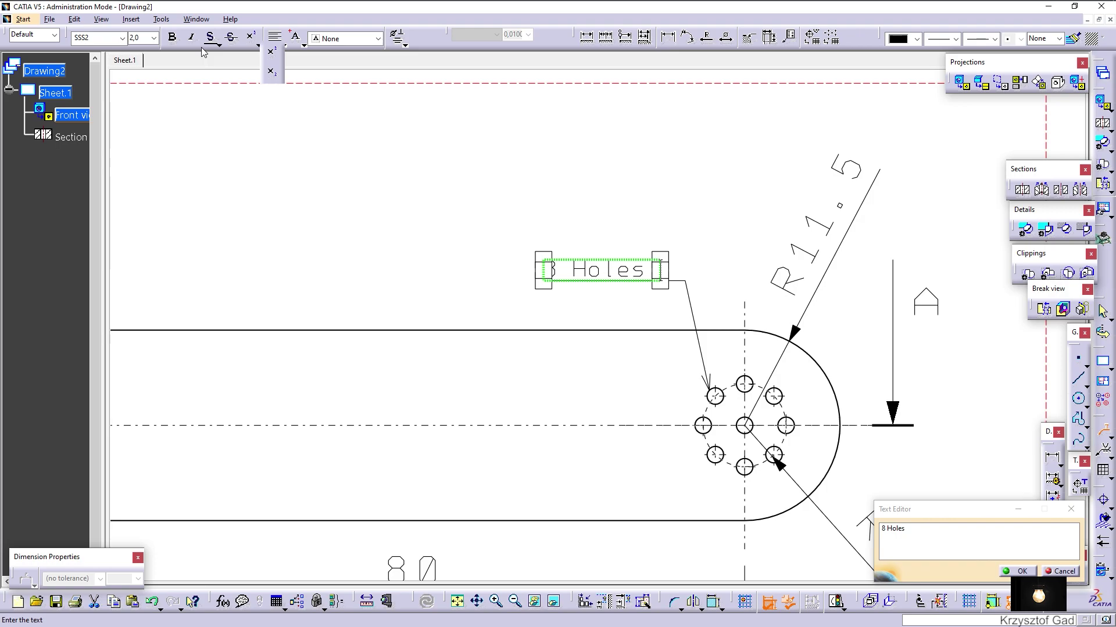
left_click(404, 44)
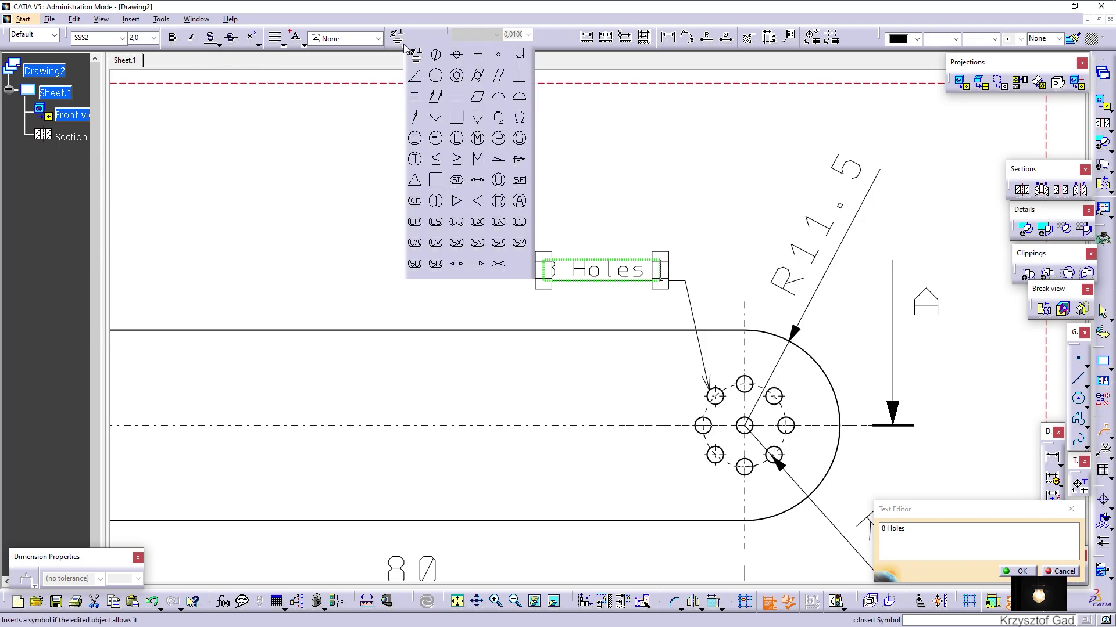
left_click(432, 52)
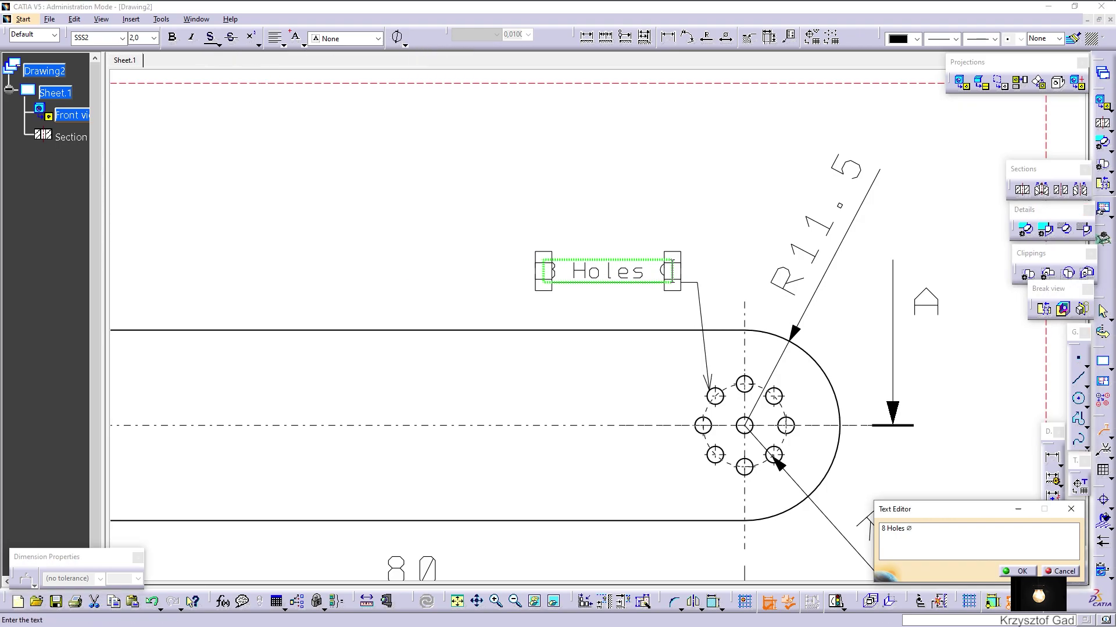
type("2")
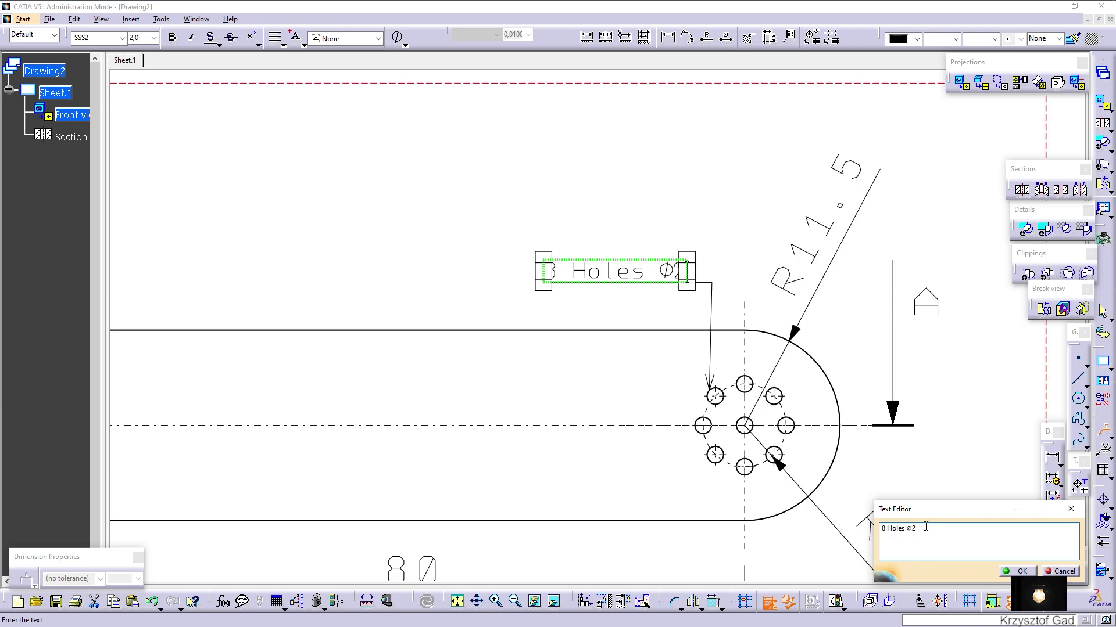
type("x45")
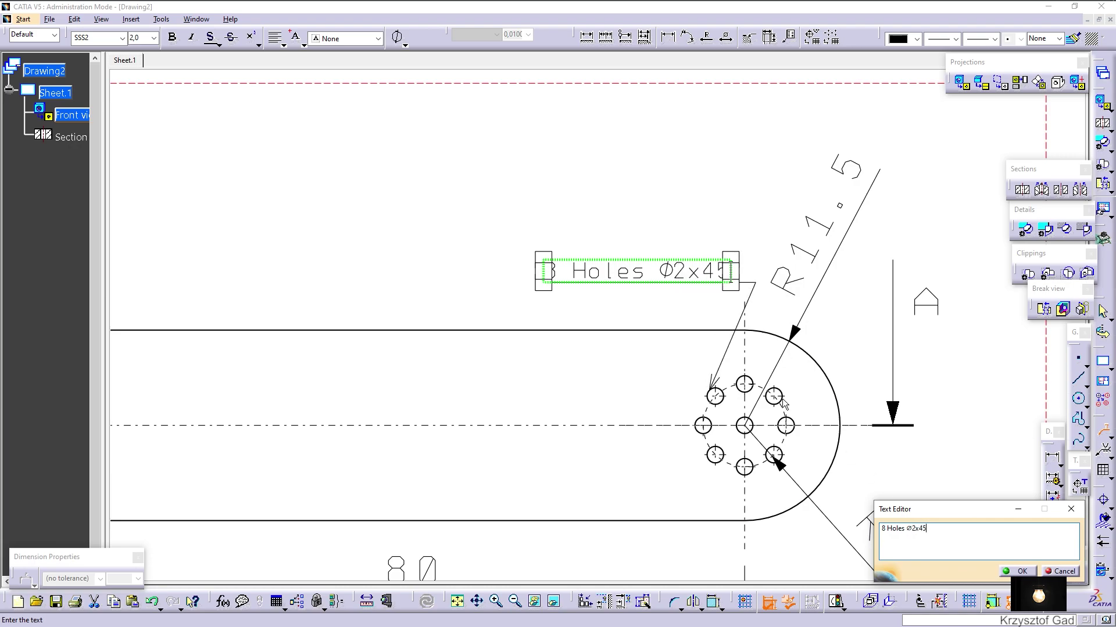
left_click(405, 45)
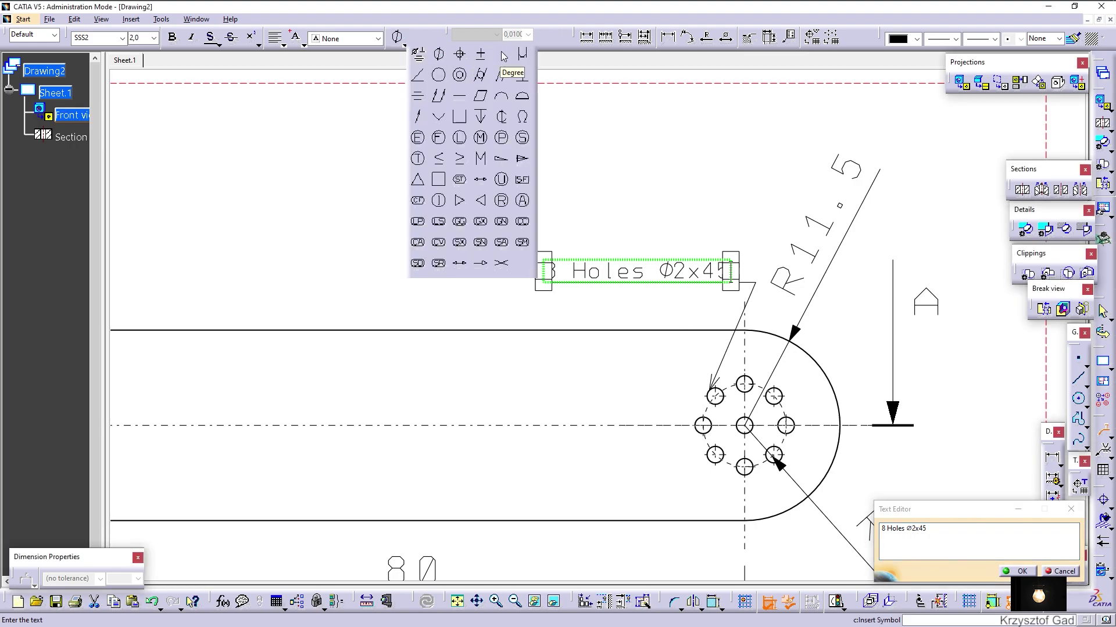
left_click(501, 54)
left_click(1017, 571)
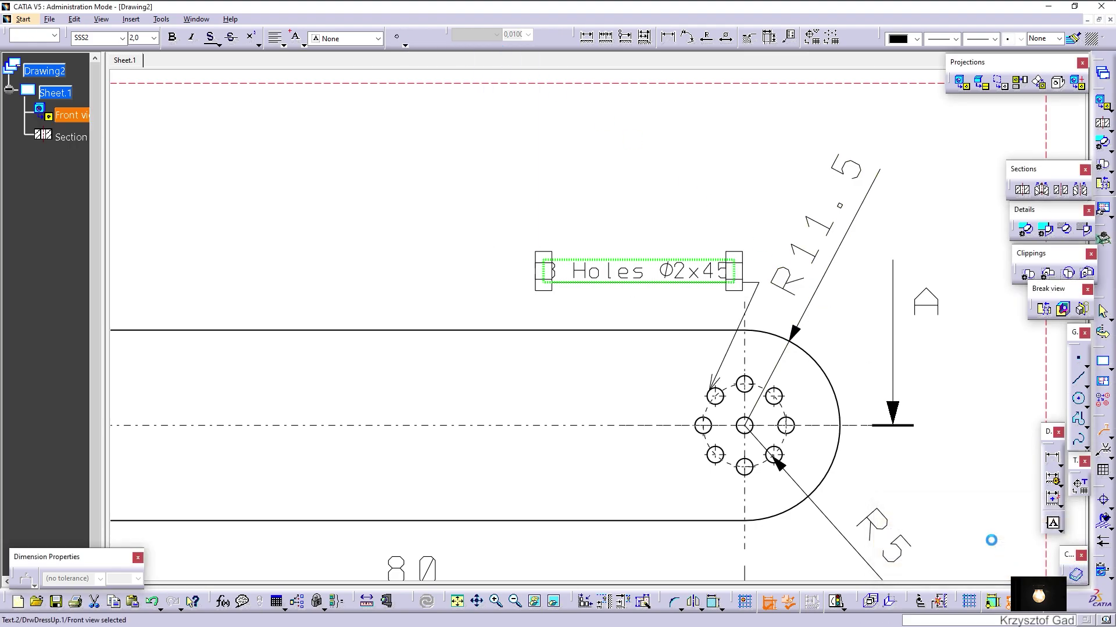
- Shift the hole note left and switch to editing the sheet background
left_click_drag(612, 269, 563, 262)
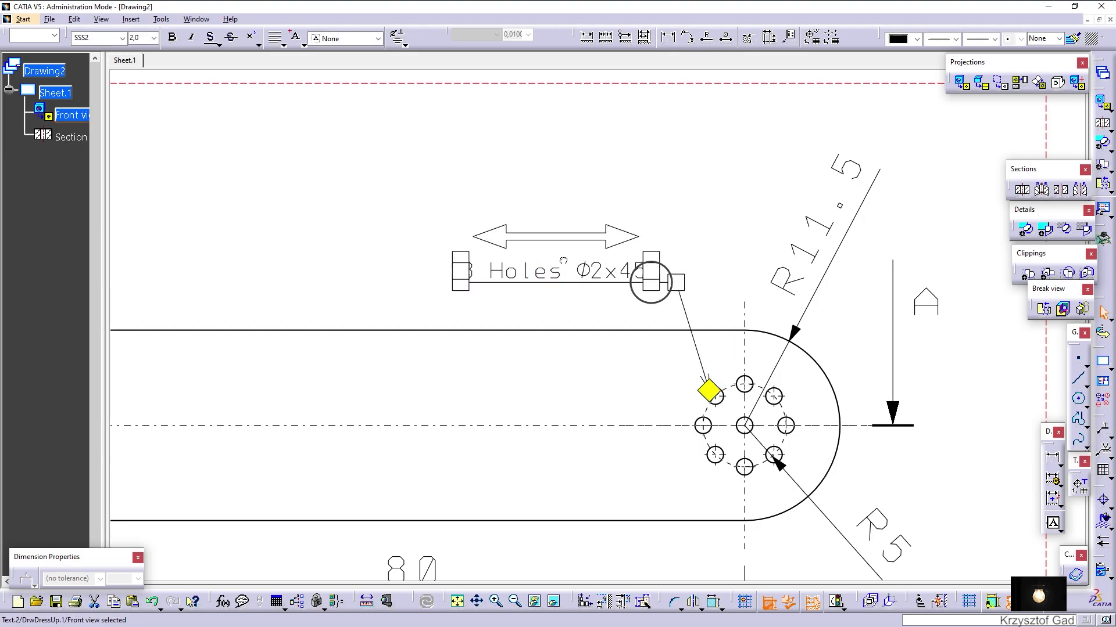
left_click(700, 174)
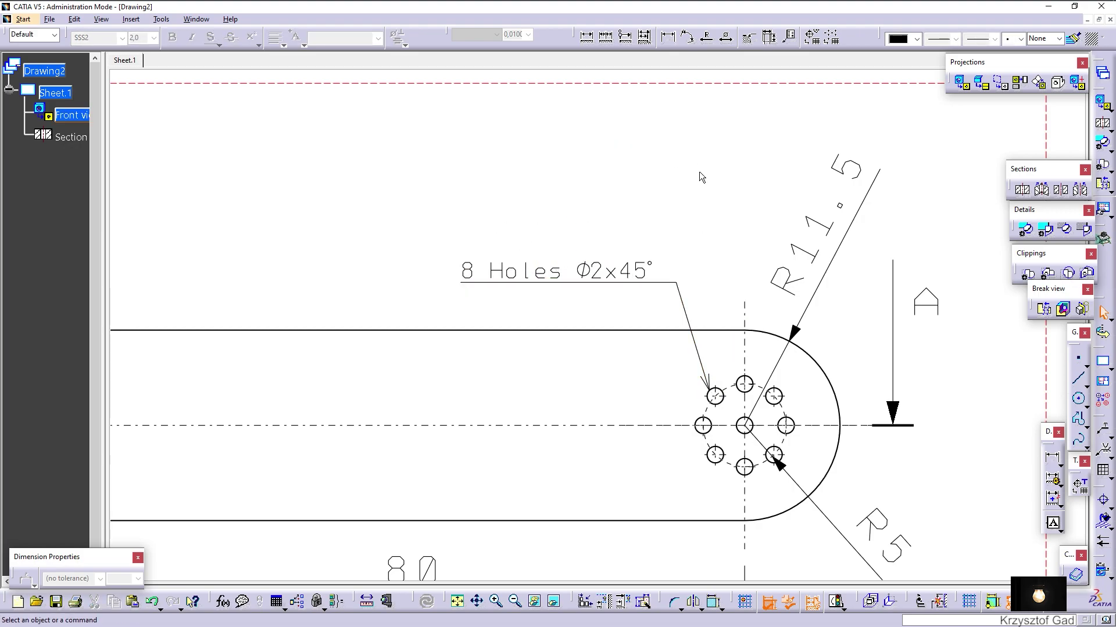
key("Home")
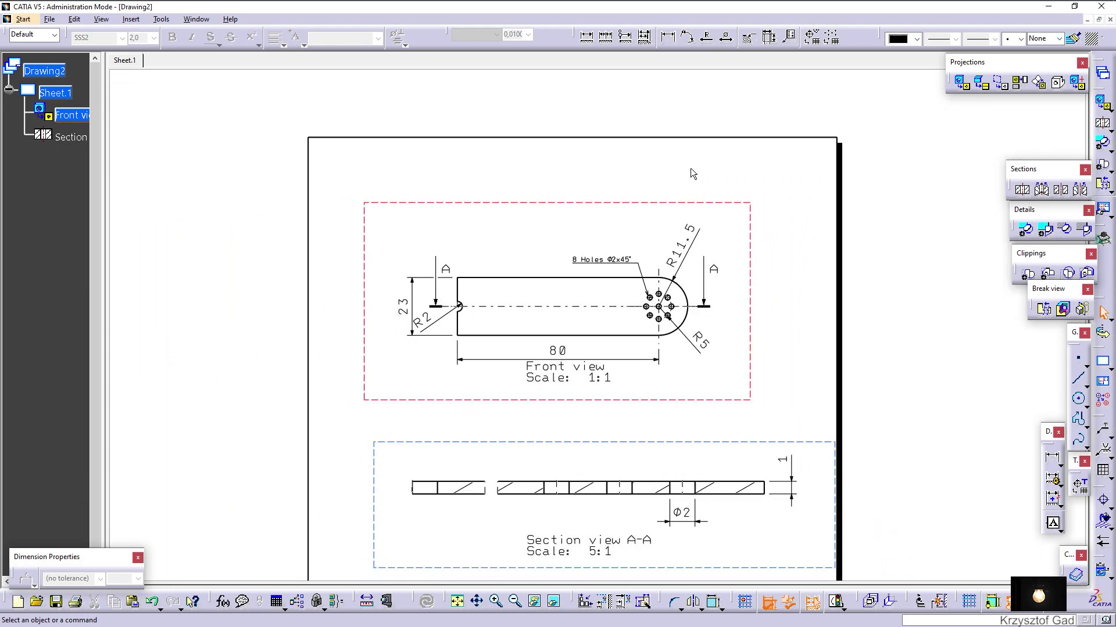
left_click(74, 19)
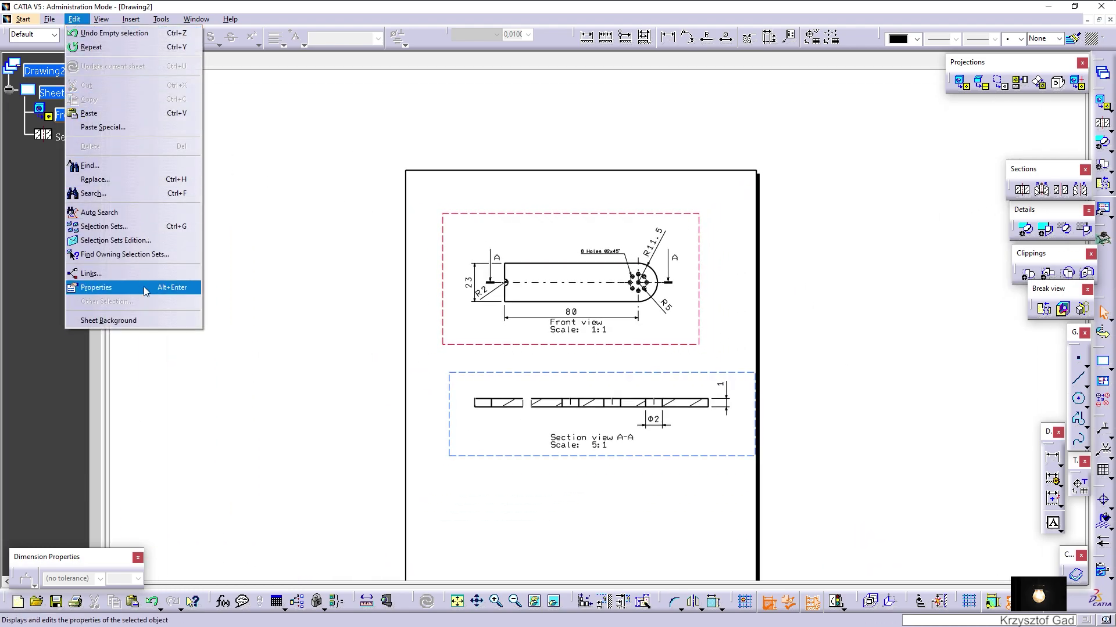
left_click(148, 320)
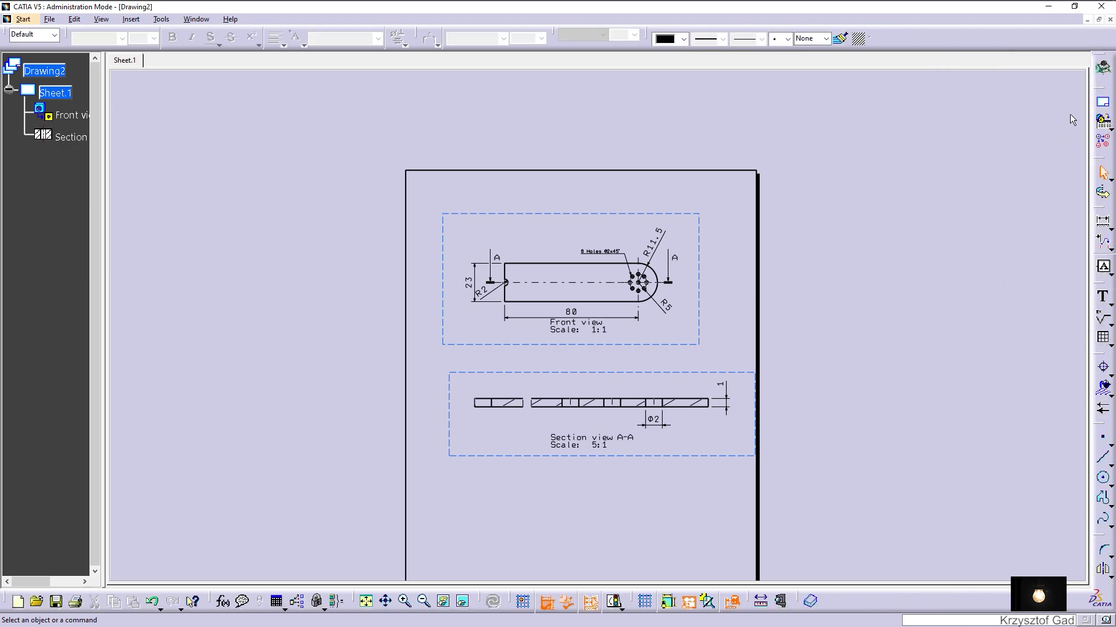
- Add a frame and title block naming Condenser Strainer, then return to the working views
left_click(1104, 104)
left_click(515, 306)
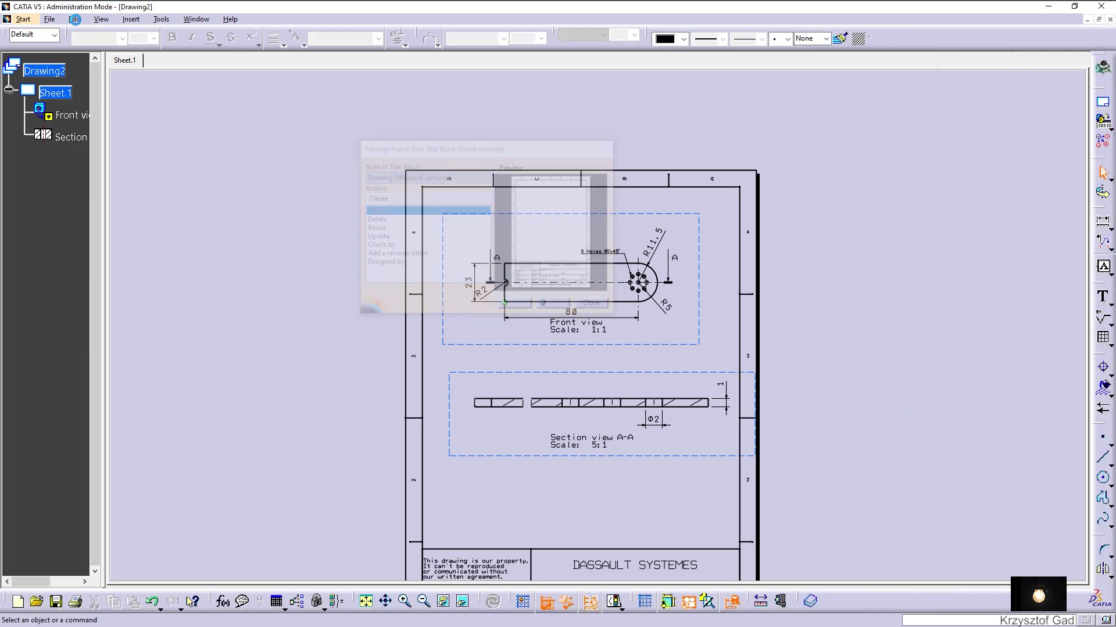
left_click(74, 19)
left_click(103, 321)
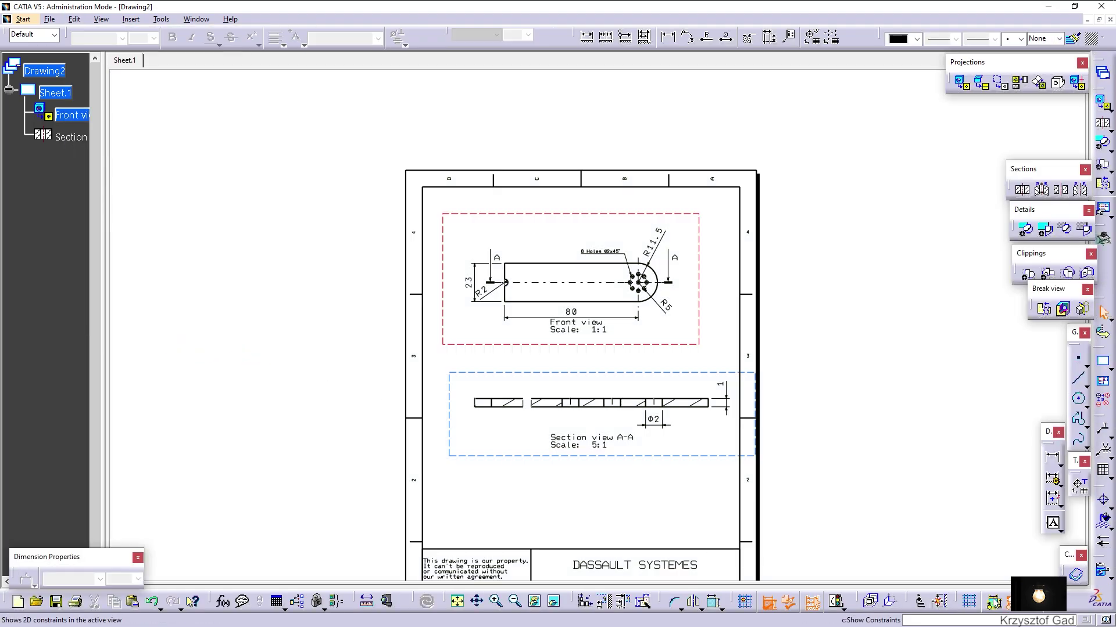
- Nudge the Front view scale label down-right and zoom back to the whole sheet
mouse_move(935, 418)
middle_mouse_down("ctrl")
mouse_move(901, 394)
mouse_move(629, 462)
middle_mouse_up("ctrl")
left_click_drag(540, 468, 548, 476)
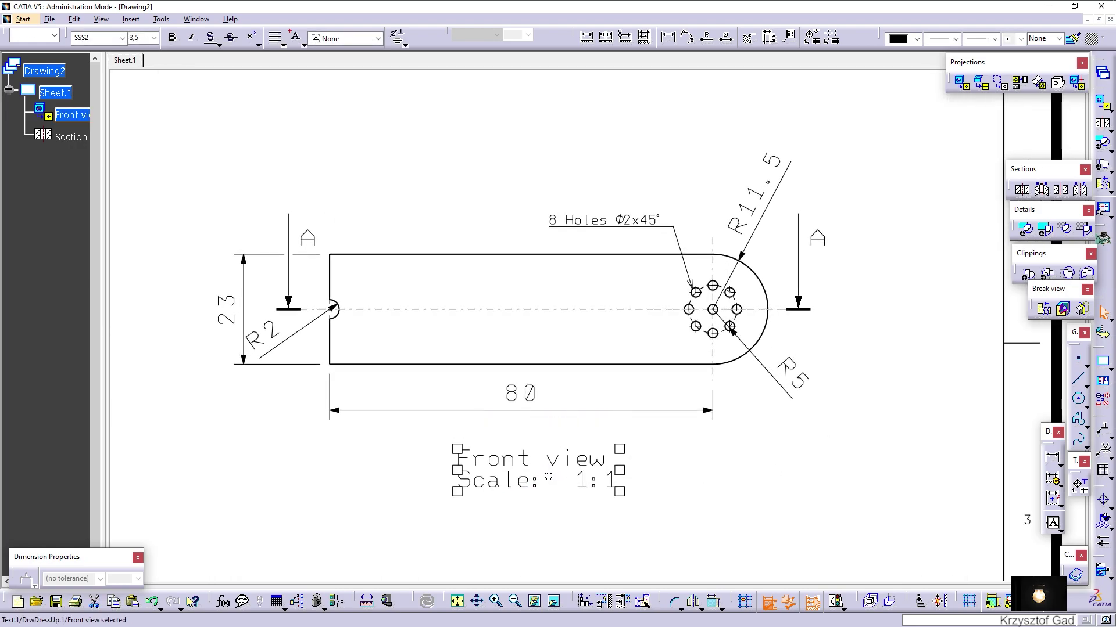
left_click(796, 481)
scroll(807, 467, "down", 3)
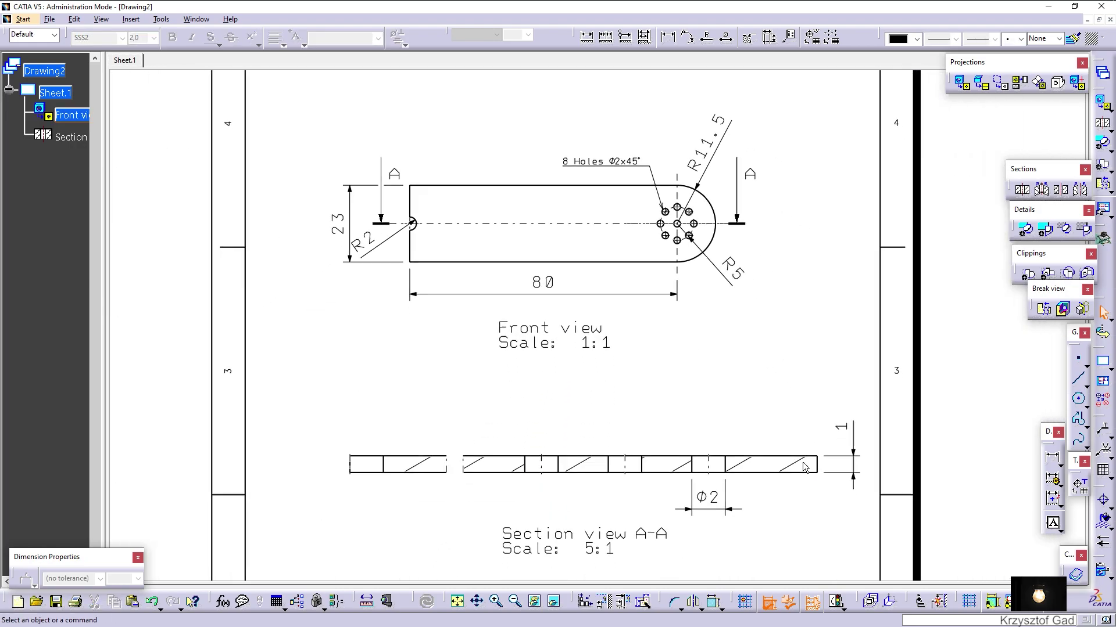
scroll(782, 458, "down", 3)
scroll(782, 459, "down", 3)
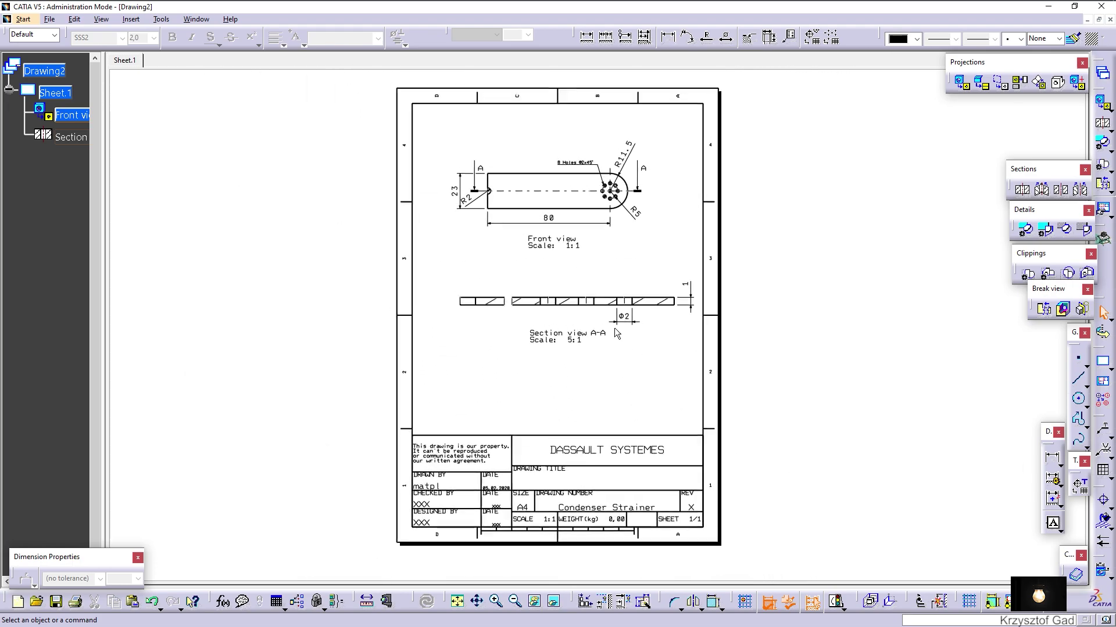
left_click(497, 602)
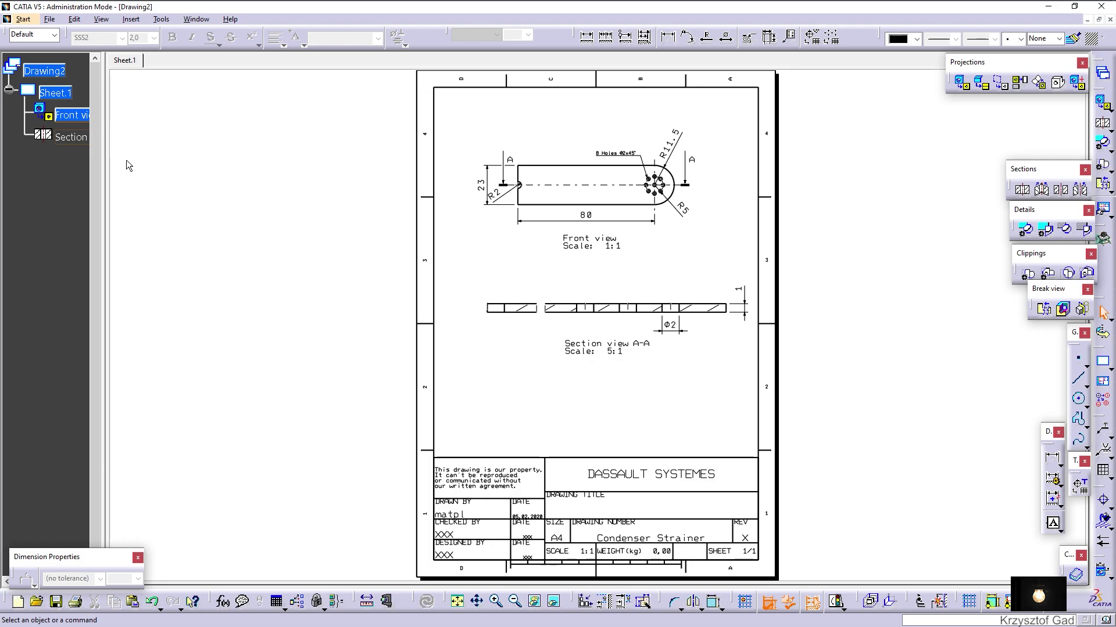
- Create a new portrait-oriented drawing, Drawing3
left_click(24, 19)
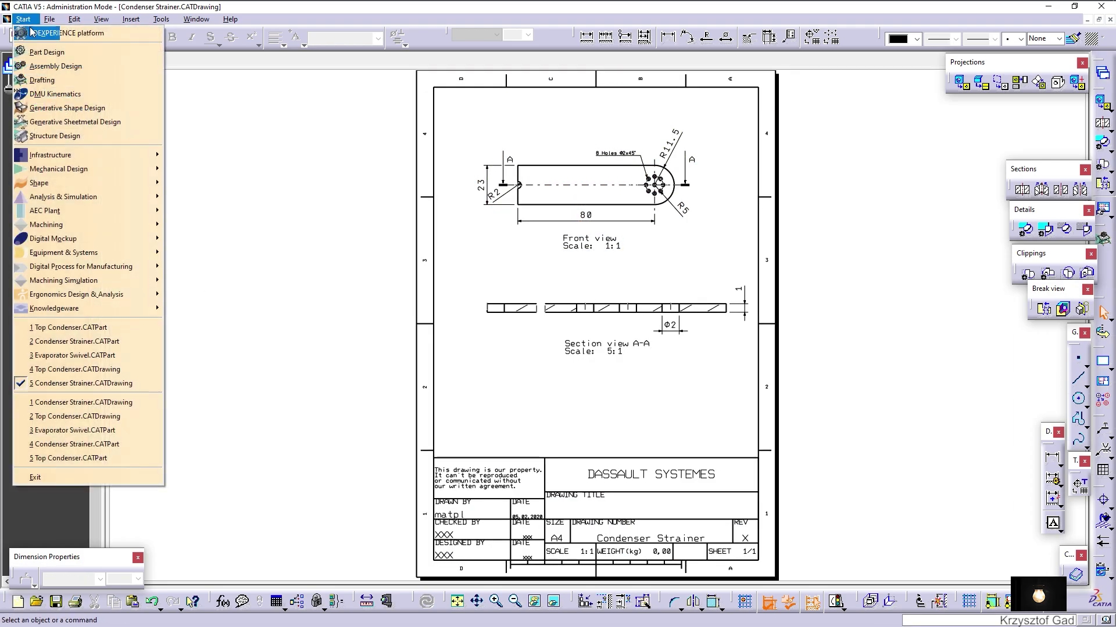
left_click(42, 80)
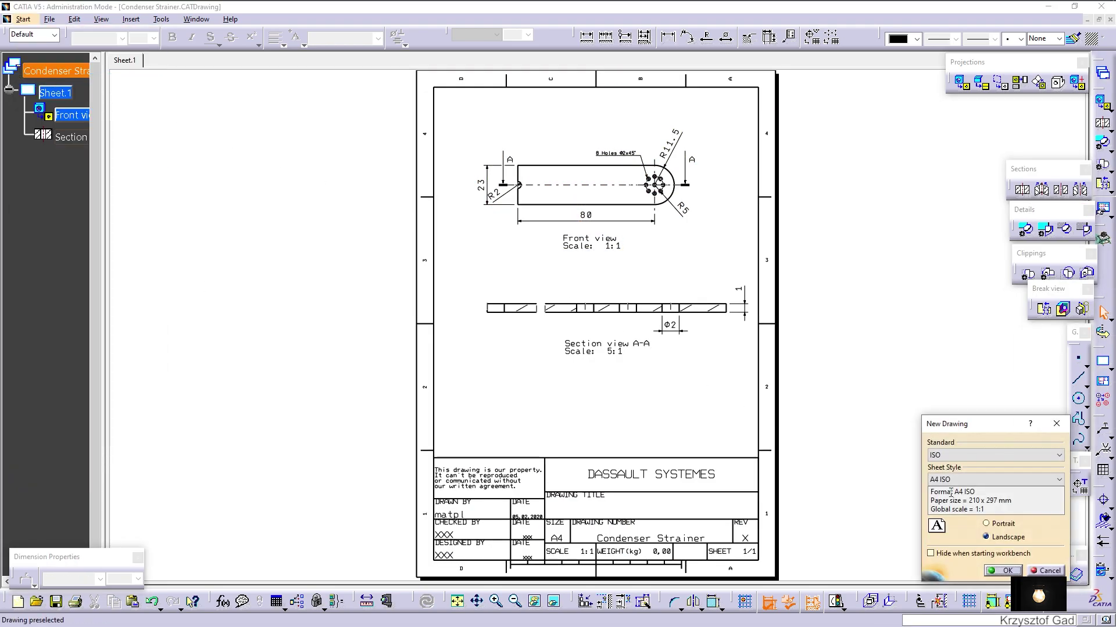
left_click(1002, 524)
left_click(1007, 572)
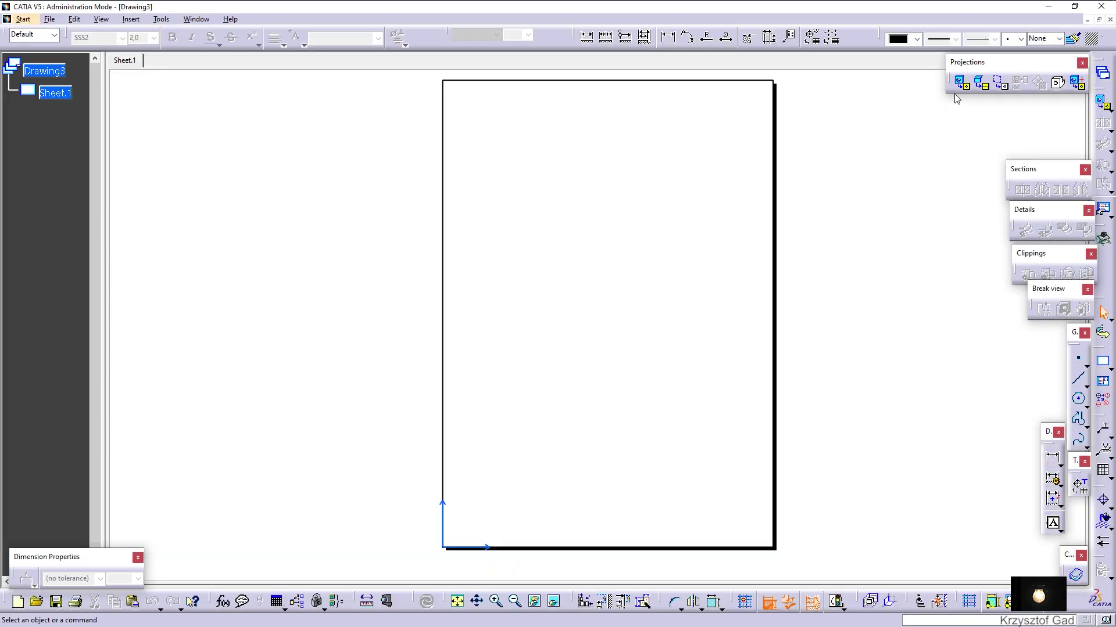
- Start a Front View and switch to the Evaporator Swivel.CATPart window
left_click(962, 83)
left_click(197, 19)
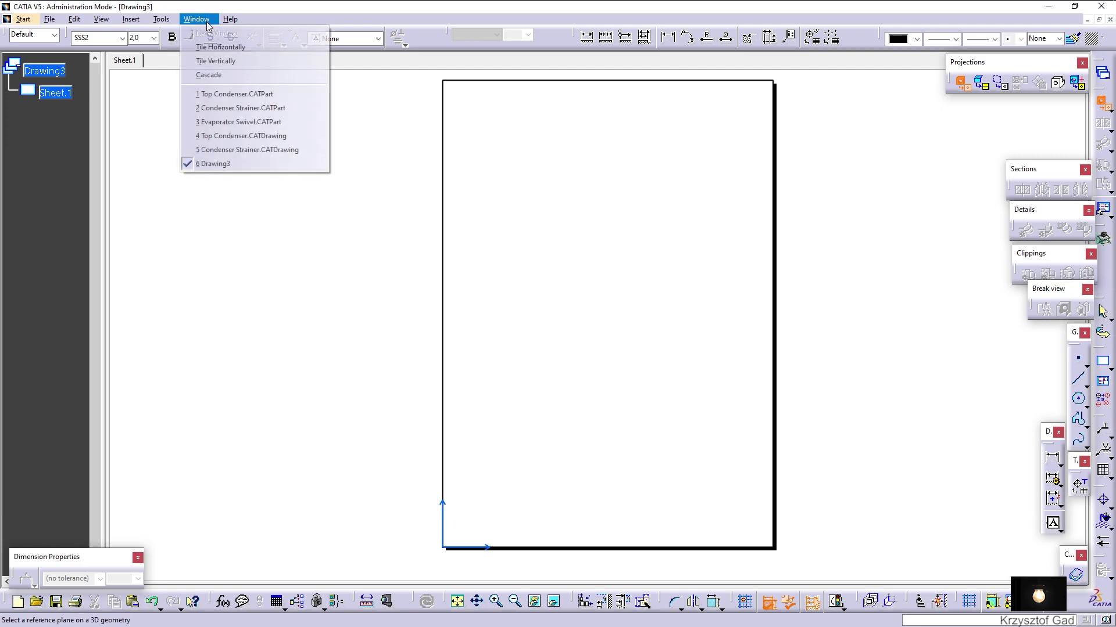
left_click(247, 128)
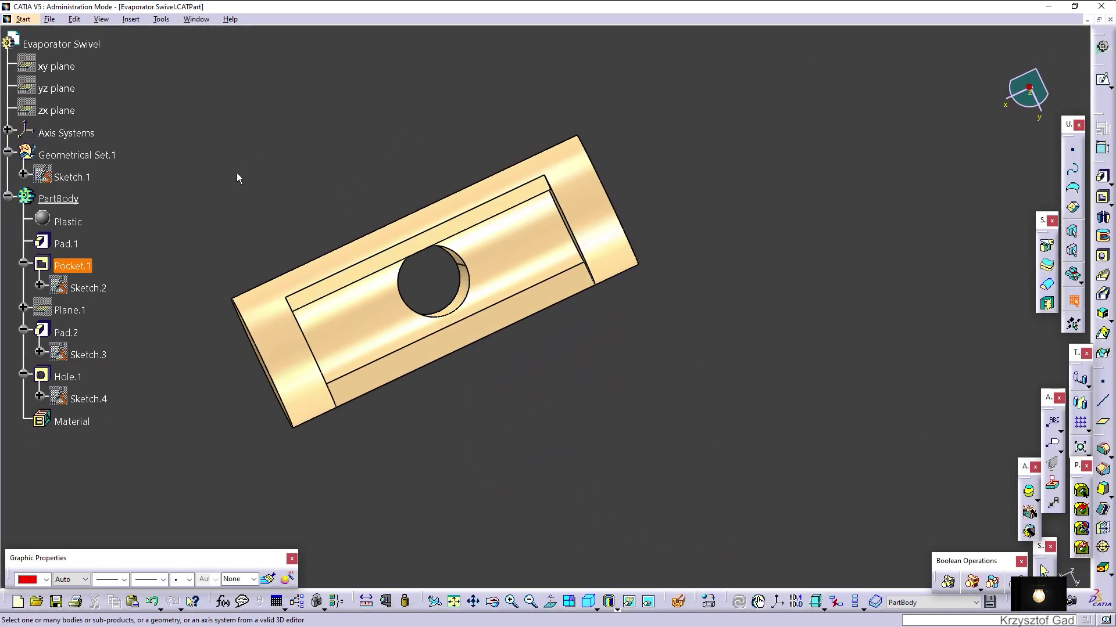
- Create an upright 1:1 T-shaped front view of Evaporator Swivel from the zx plane
left_click(52, 111)
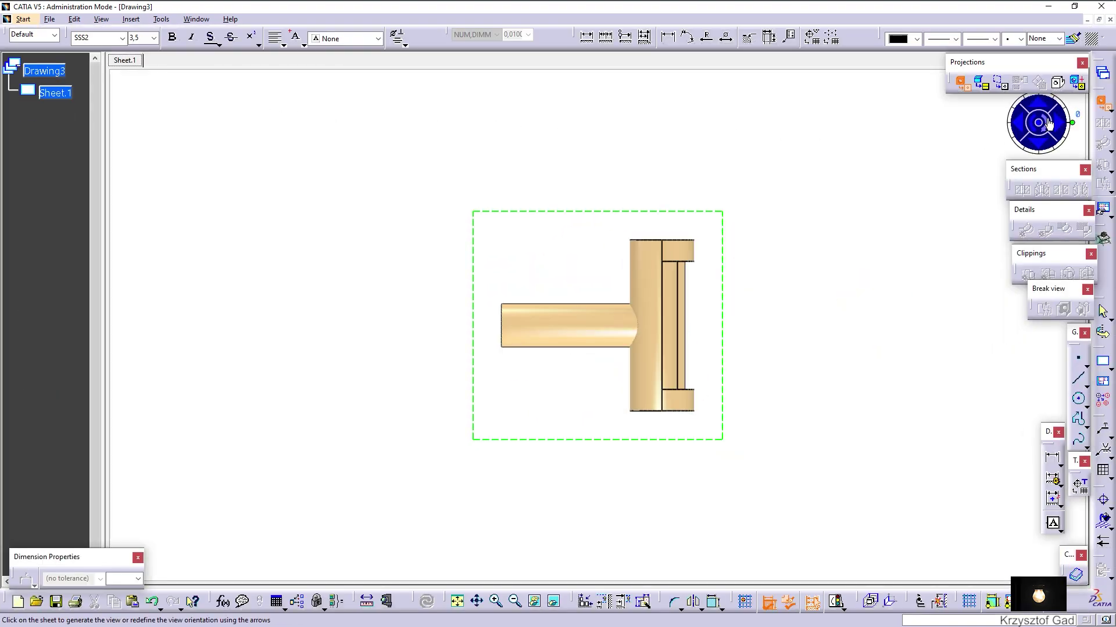
left_click_drag(1076, 131, 1035, 88)
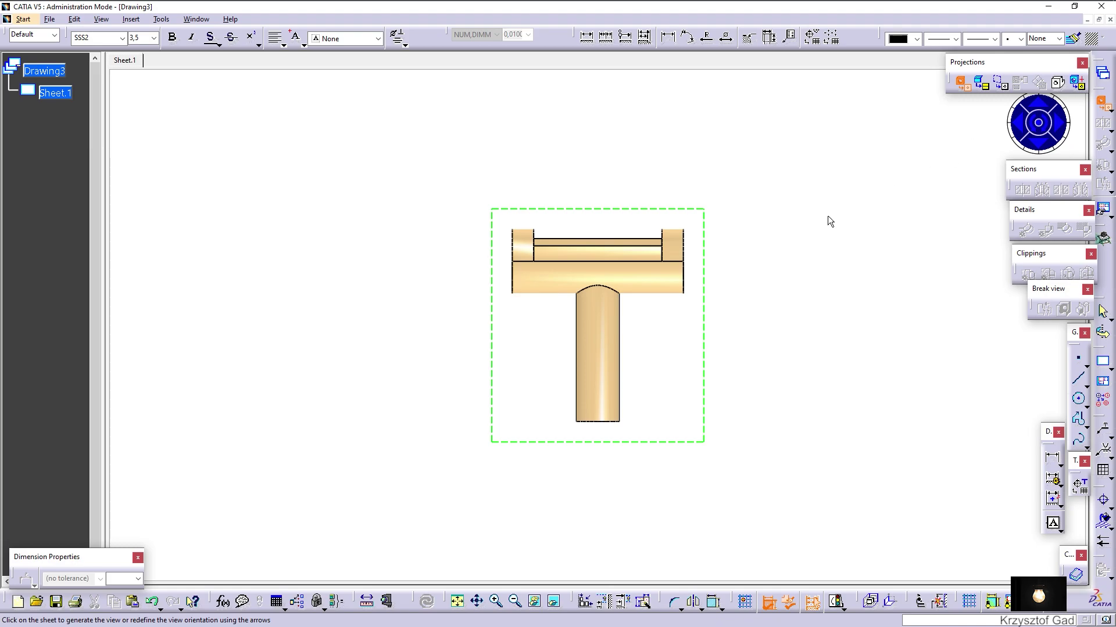
left_click(796, 229)
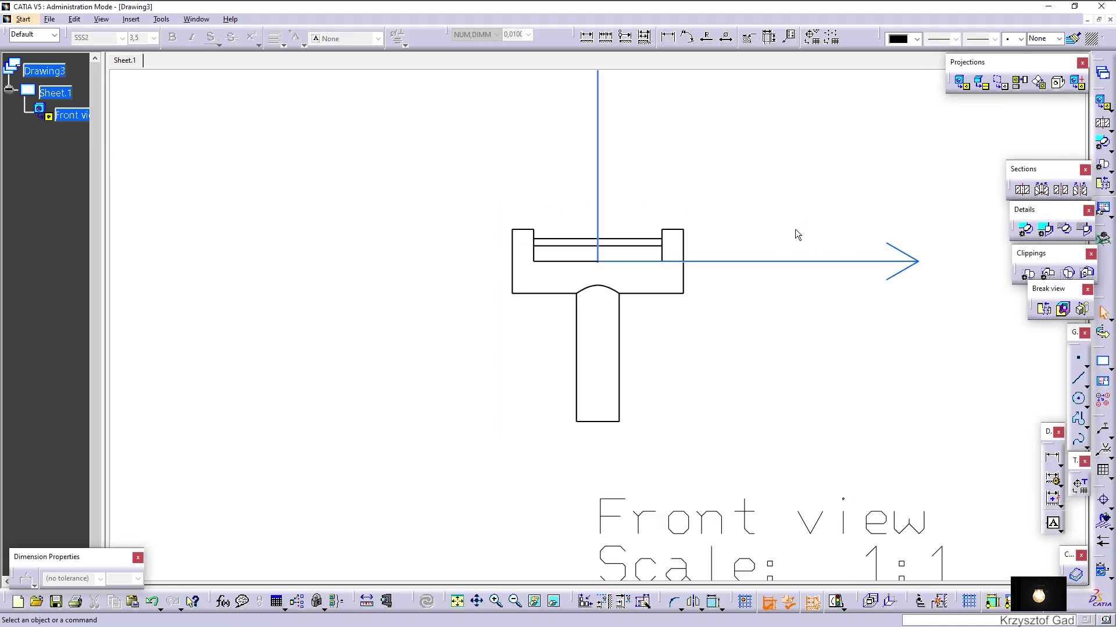
left_click(610, 265)
left_click(597, 259, "ctrl")
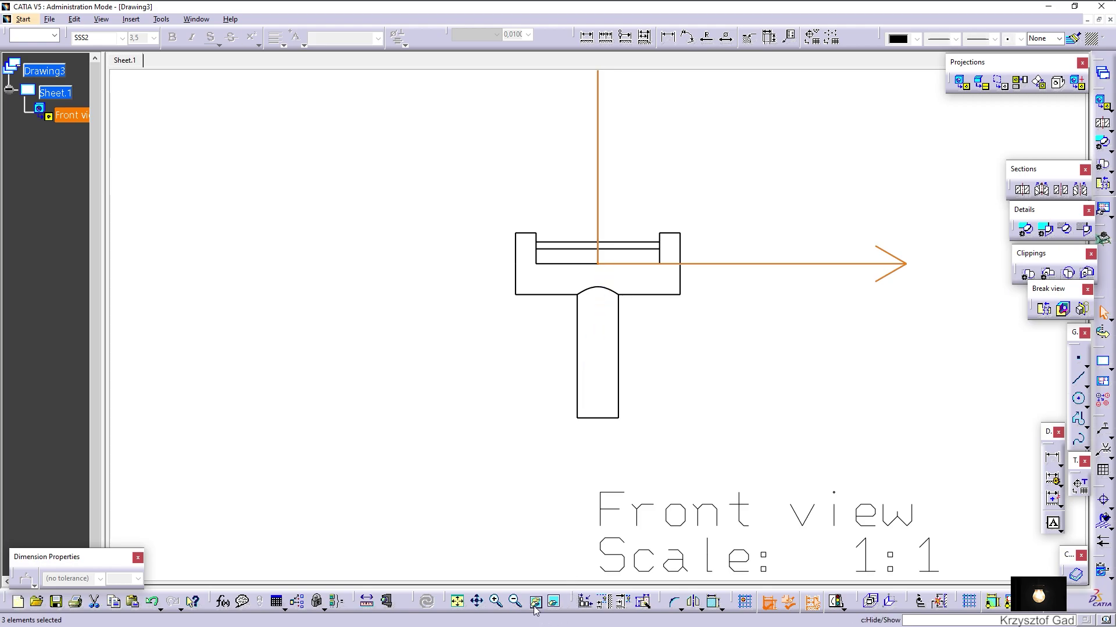
left_click(456, 601)
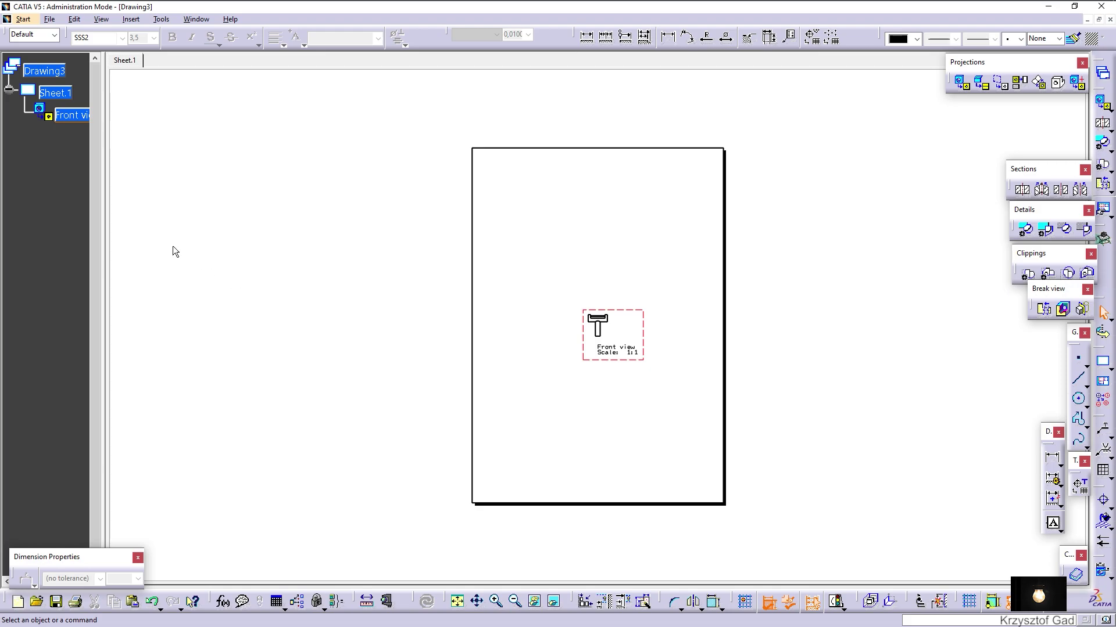
- Set Sheet.1's scale to 5:1 in its properties
left_click(56, 93)
right_click(61, 93)
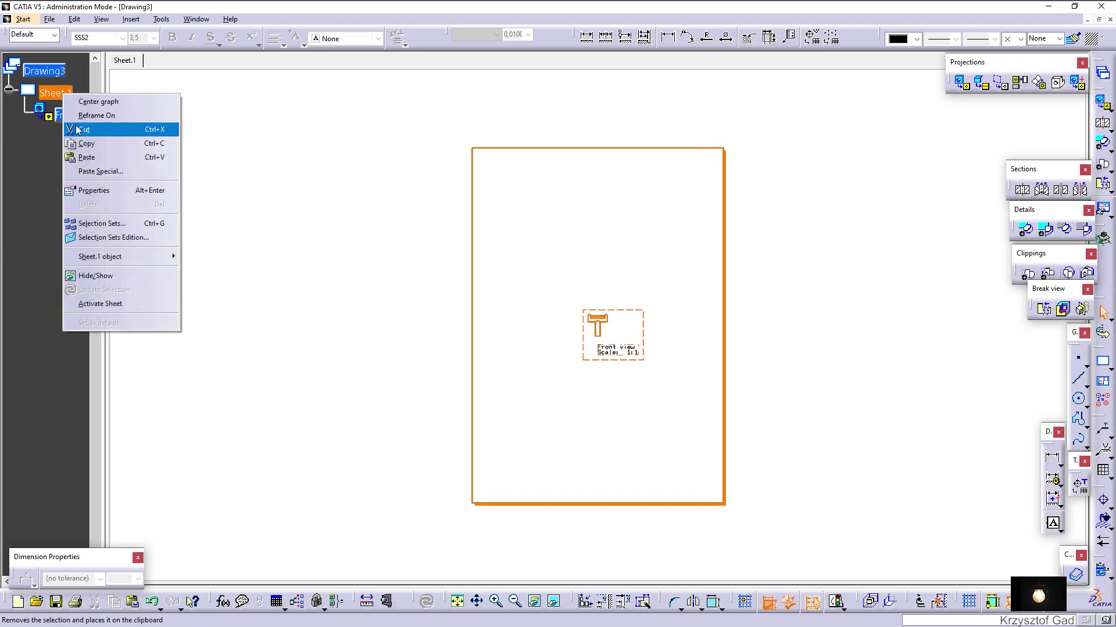
left_click(98, 195)
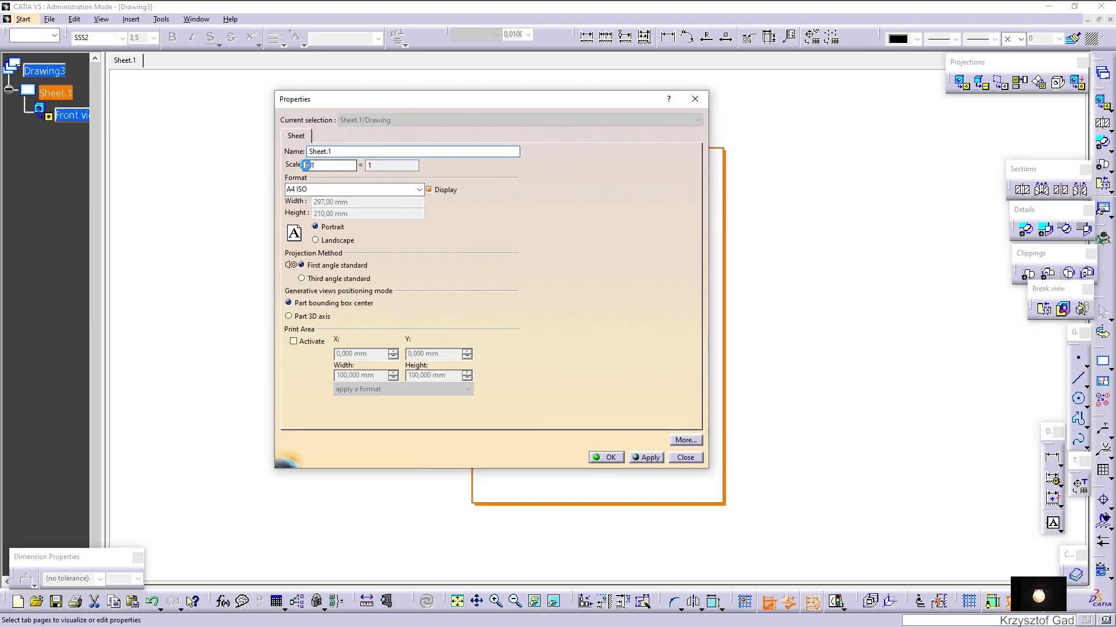
type("5")
key("Return")
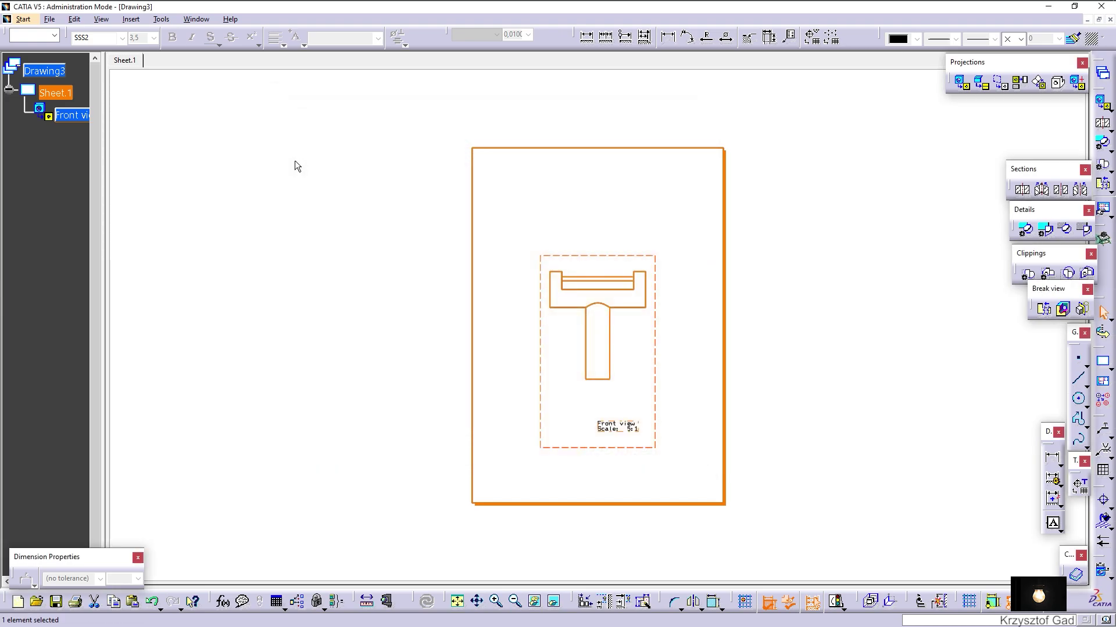
- Move the enlarged front view up-left and its label down below the T
left_click_drag(577, 259, 518, 210)
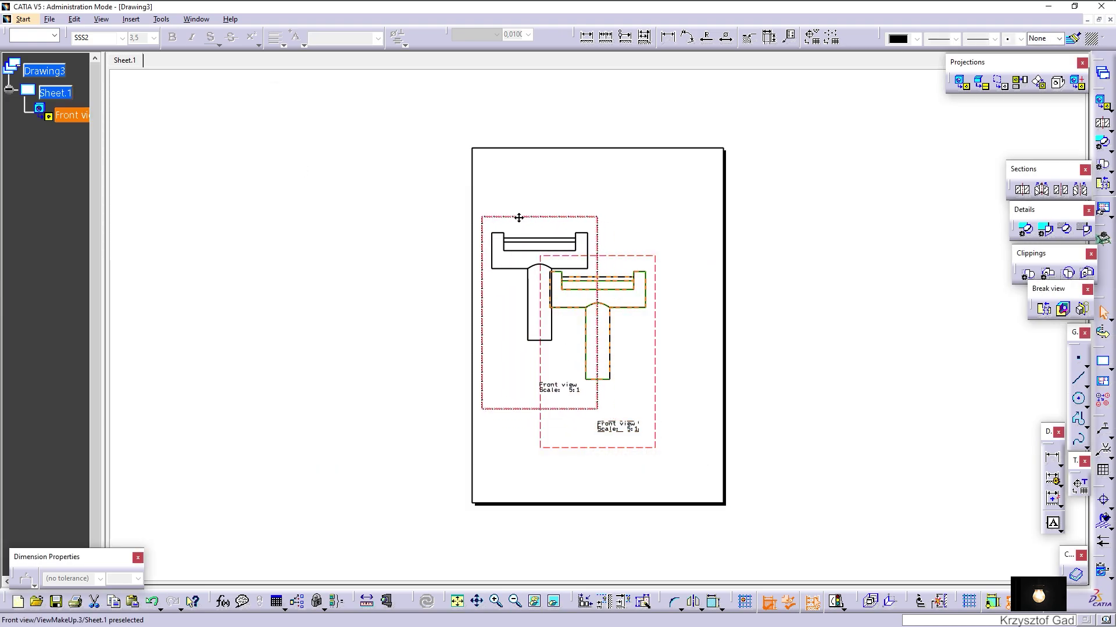
left_click(556, 166)
scroll(558, 304, "up", 2)
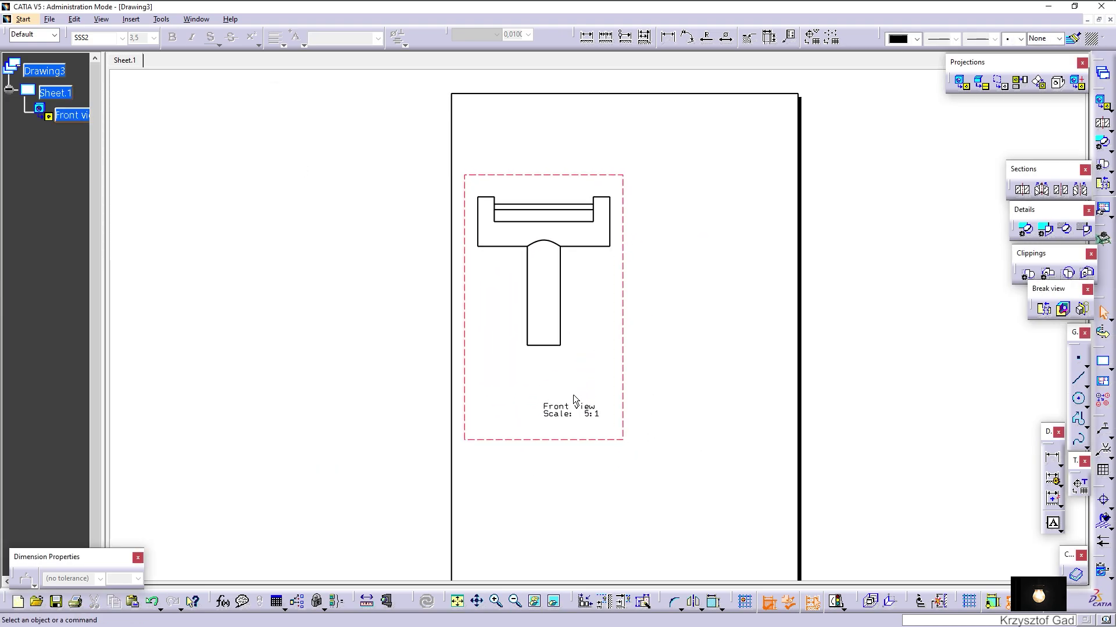
scroll(573, 395, "up", 3)
left_click_drag(611, 495, 576, 500)
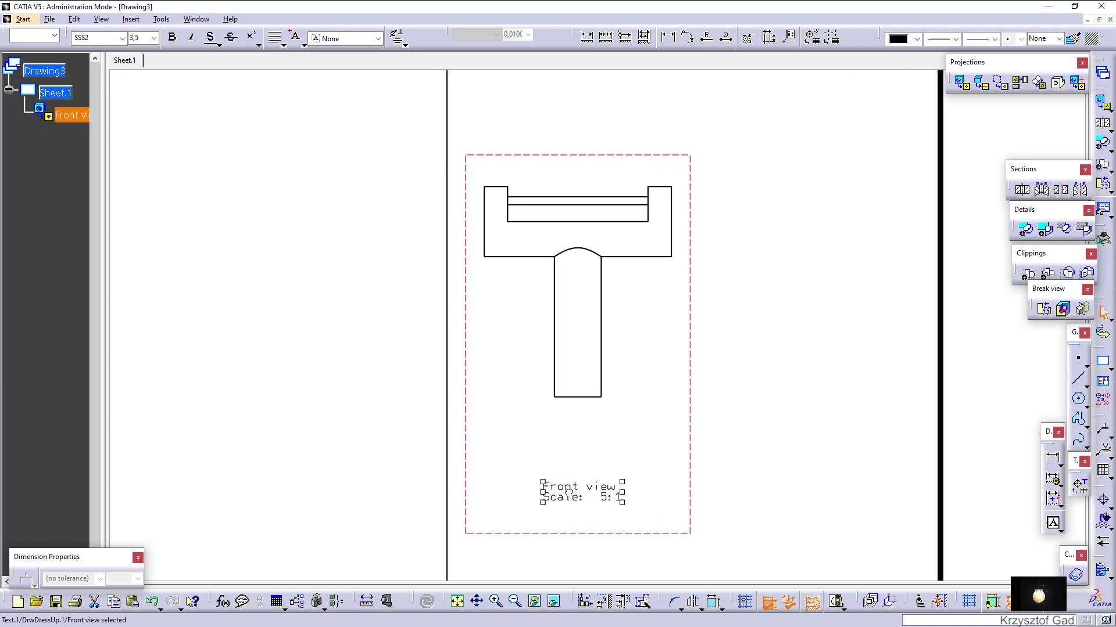
left_click(831, 352)
scroll(844, 342, "up", 1)
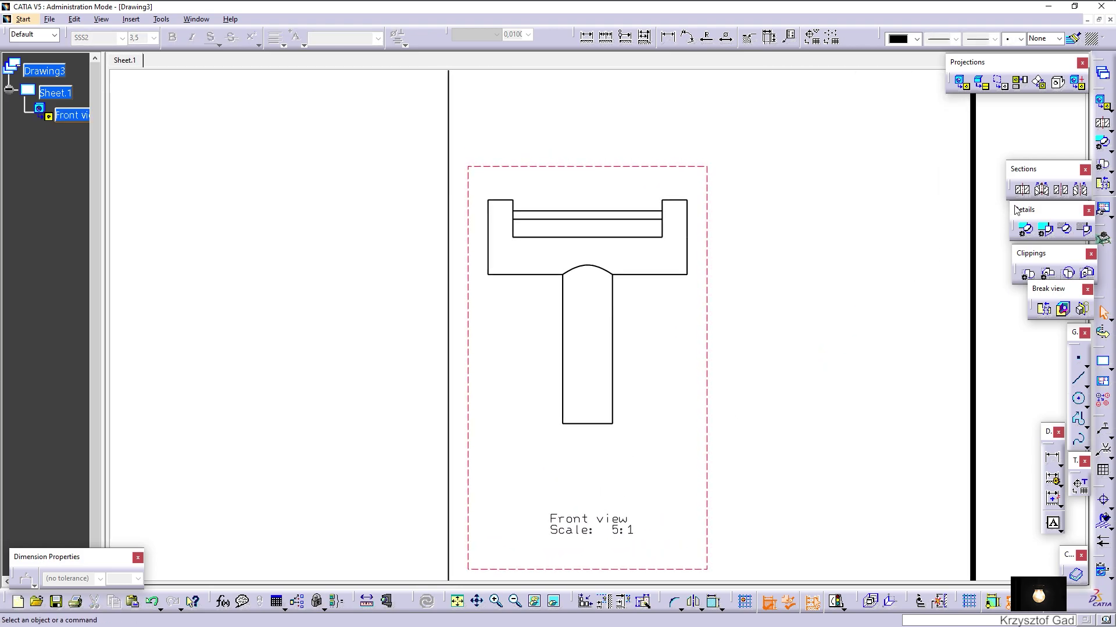
left_click(1024, 191)
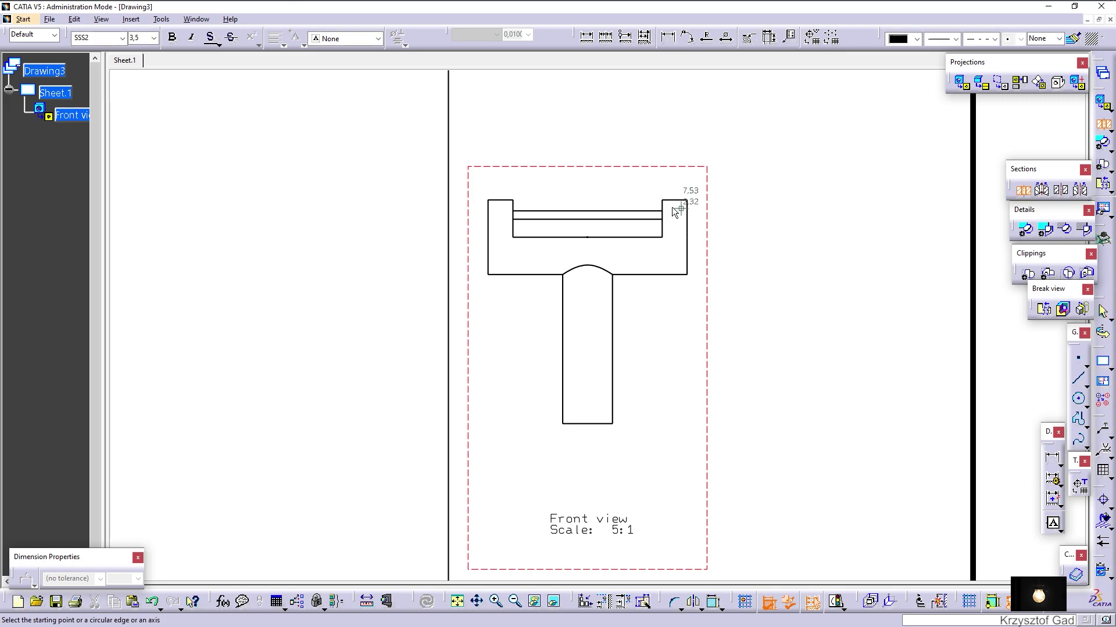
- Cut section A-A vertically through the T and place it right of the front view
left_click(587, 175)
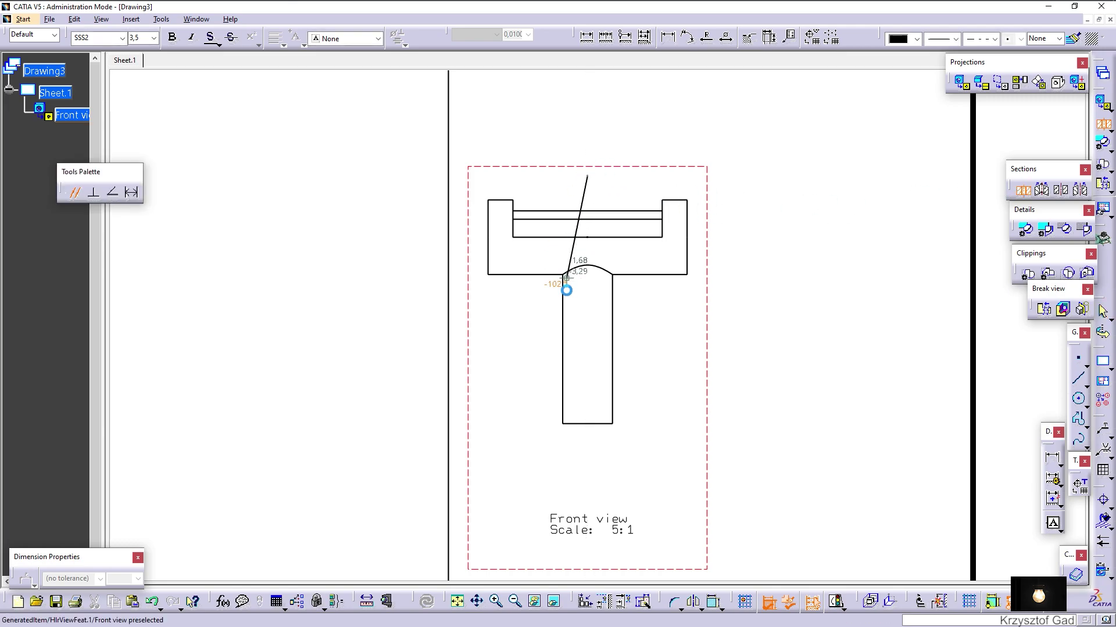
left_click(585, 449)
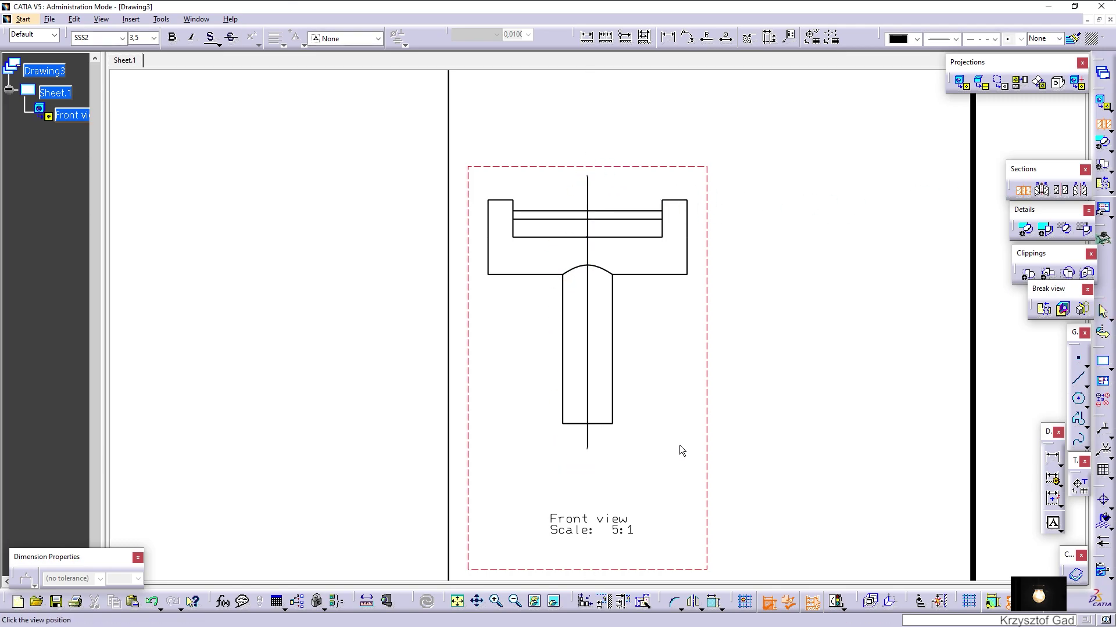
left_click(849, 396)
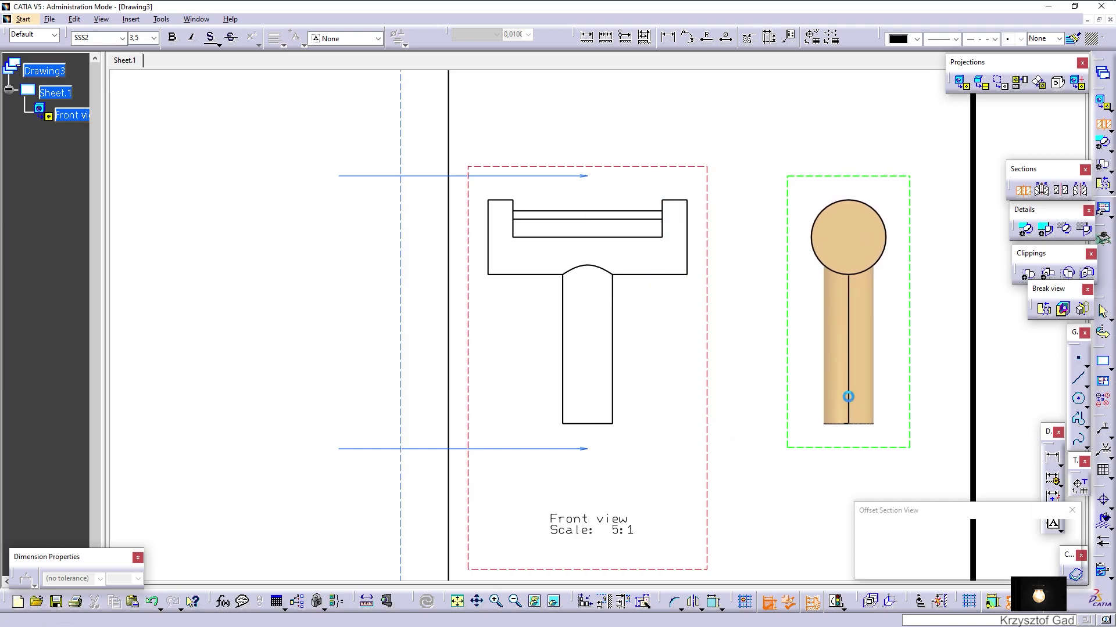
right_click(571, 452)
left_click(612, 323)
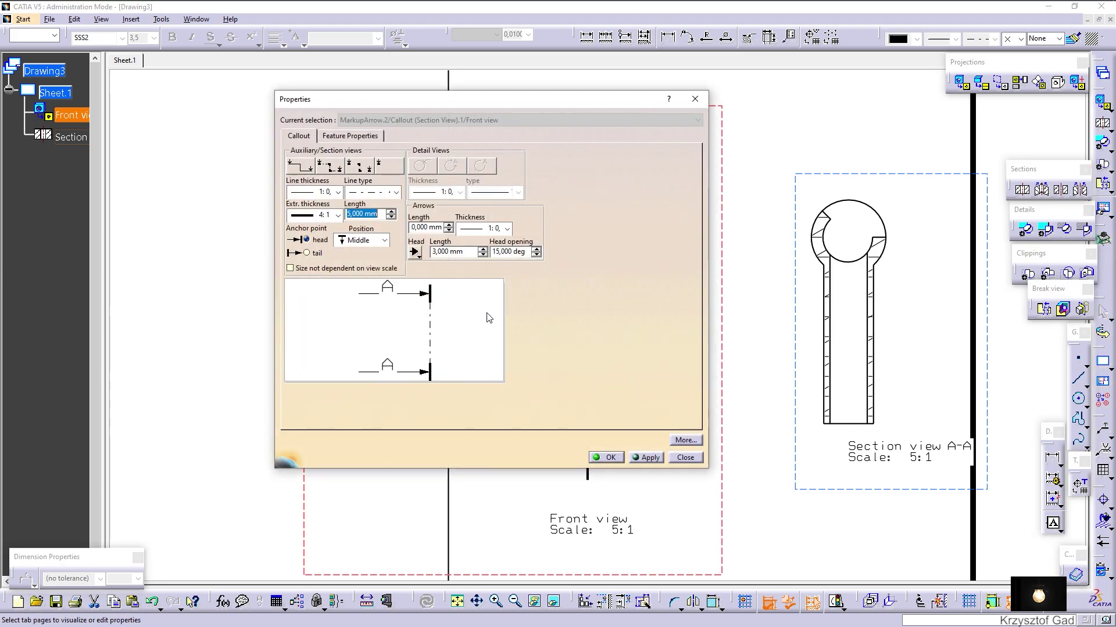
- Apply the callout arrow changes and move each A label beside its section arrow
left_click(589, 462)
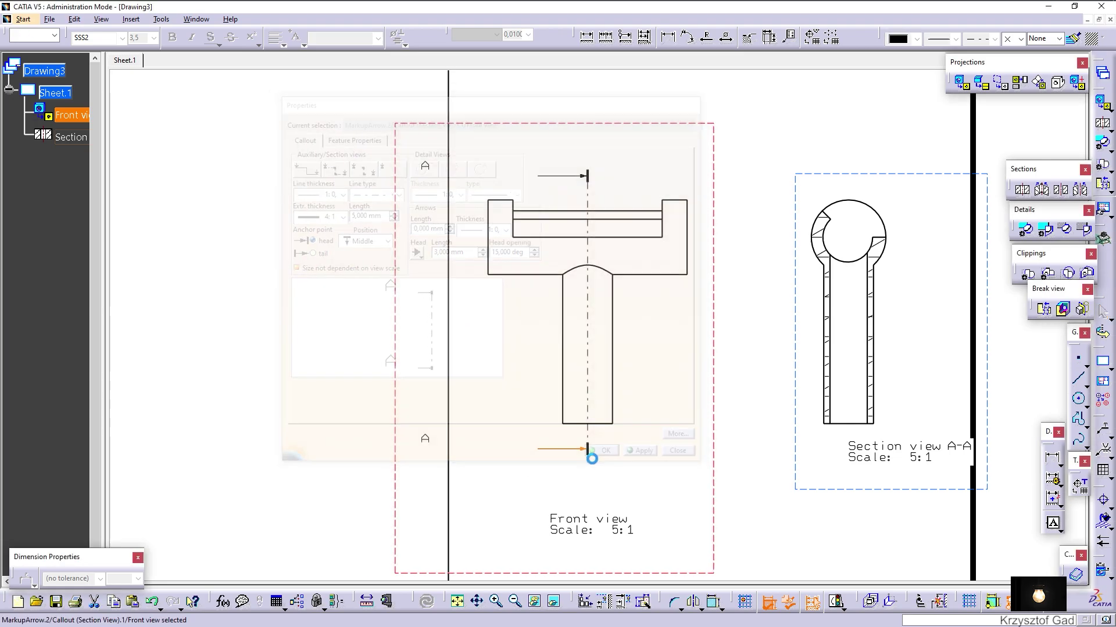
left_click_drag(430, 438, 540, 447)
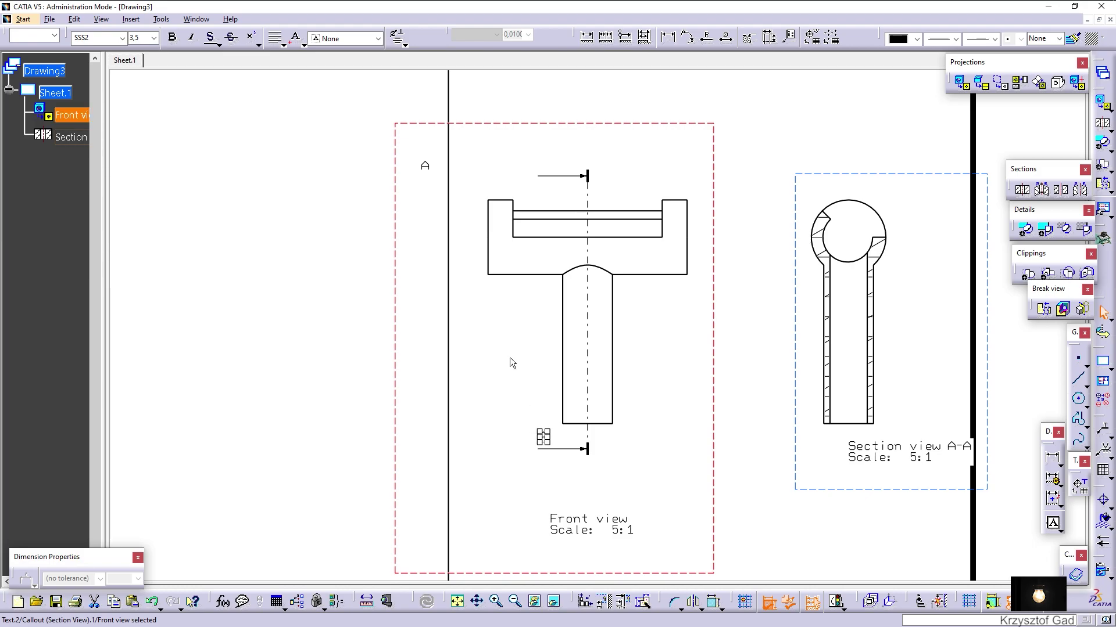
left_click_drag(424, 166, 505, 182)
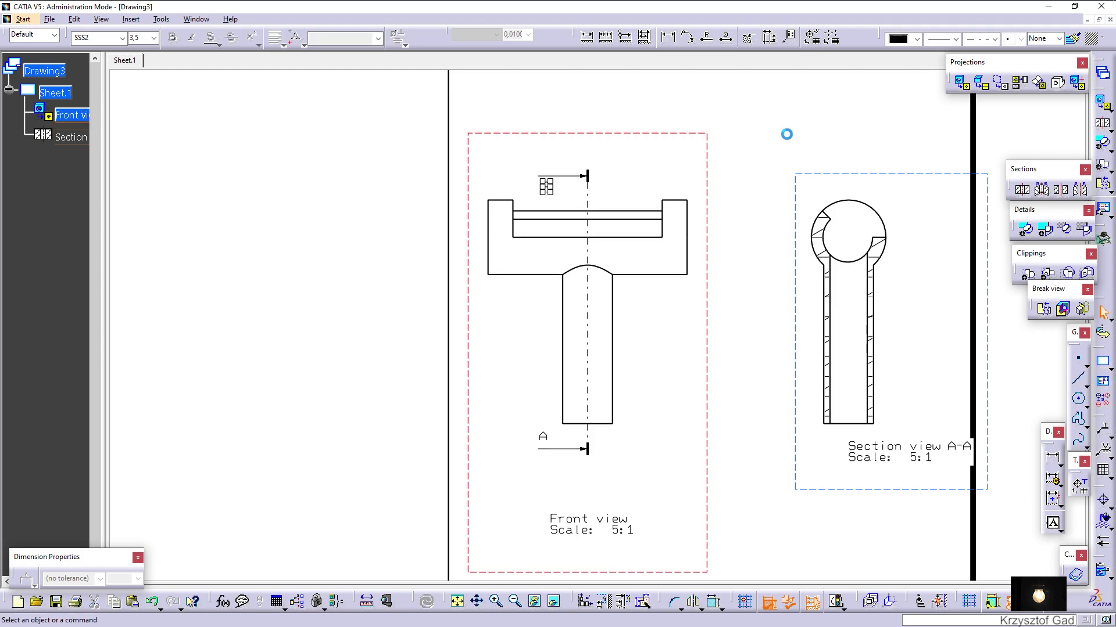
scroll(731, 179, "up", 2)
- Dimension the top slot's width between its inner edges as 12, placed above the part
scroll(714, 207, "up", 2)
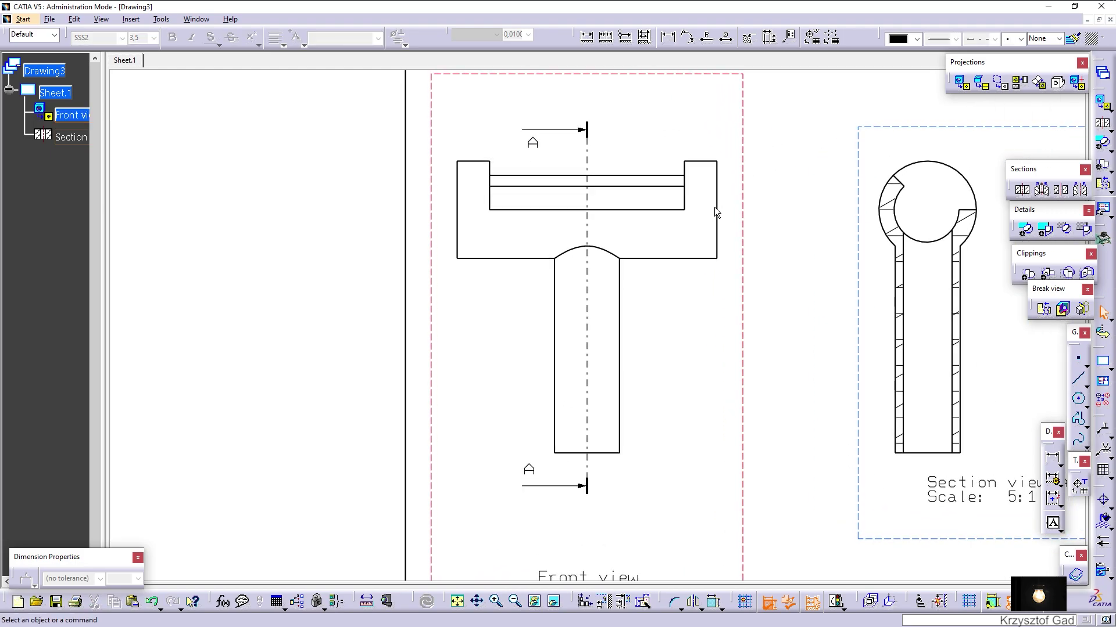
scroll(712, 209, "up", 2)
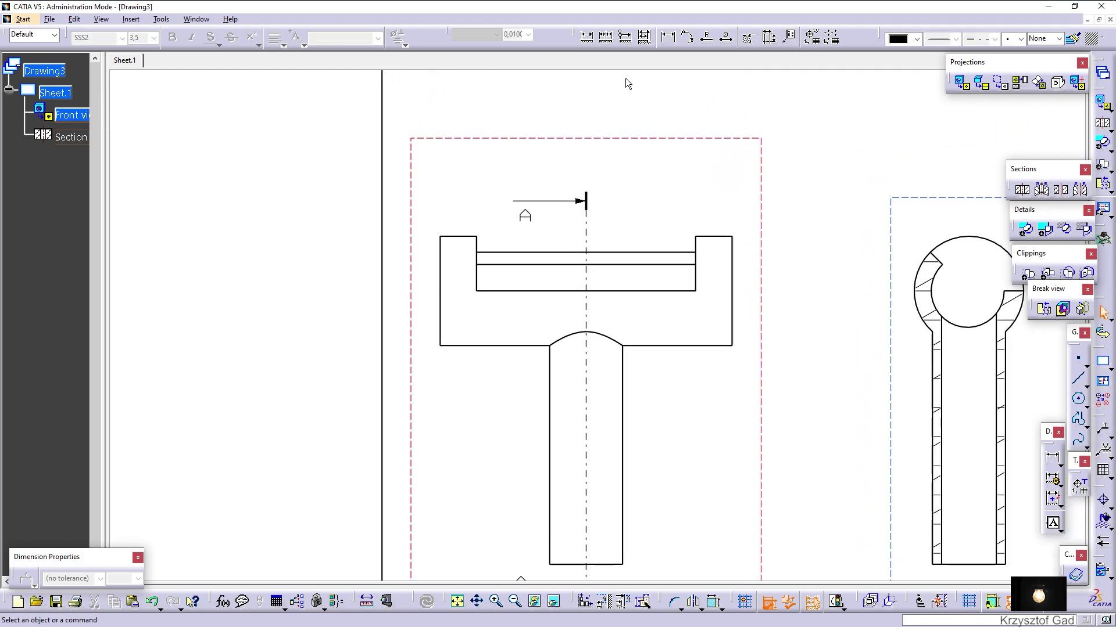
left_click(669, 38)
scroll(592, 154, "up", 2)
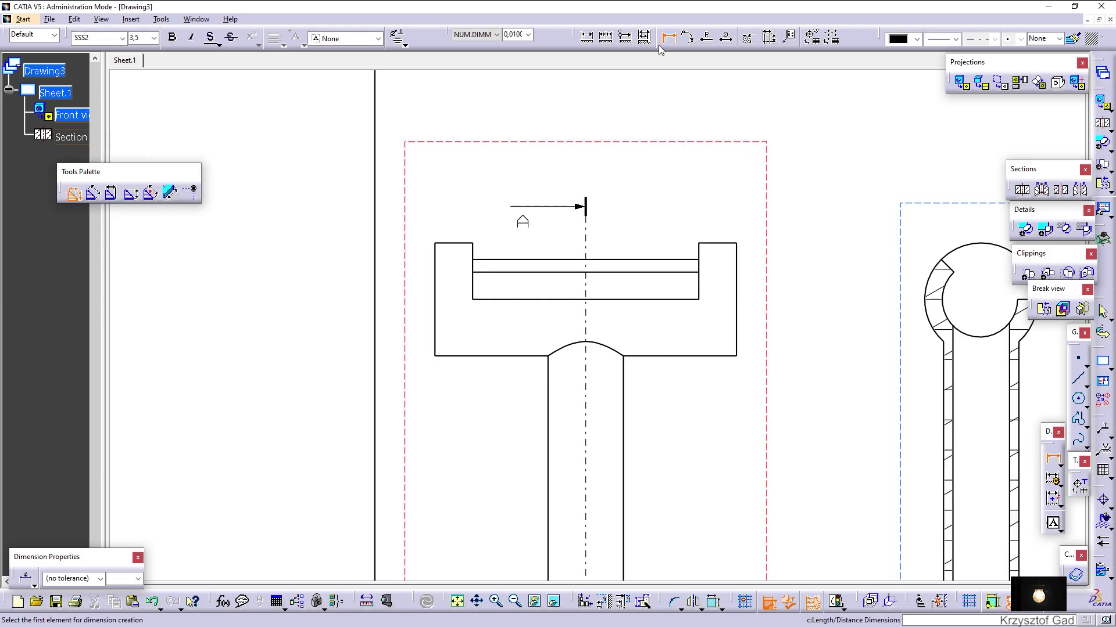
left_click(441, 273)
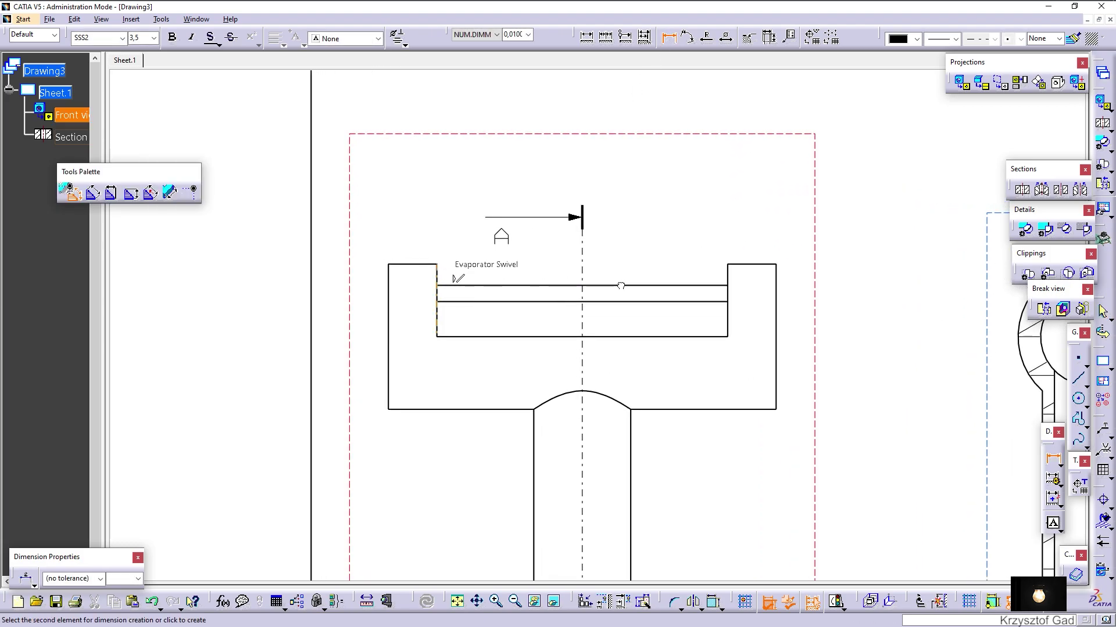
left_click(733, 284)
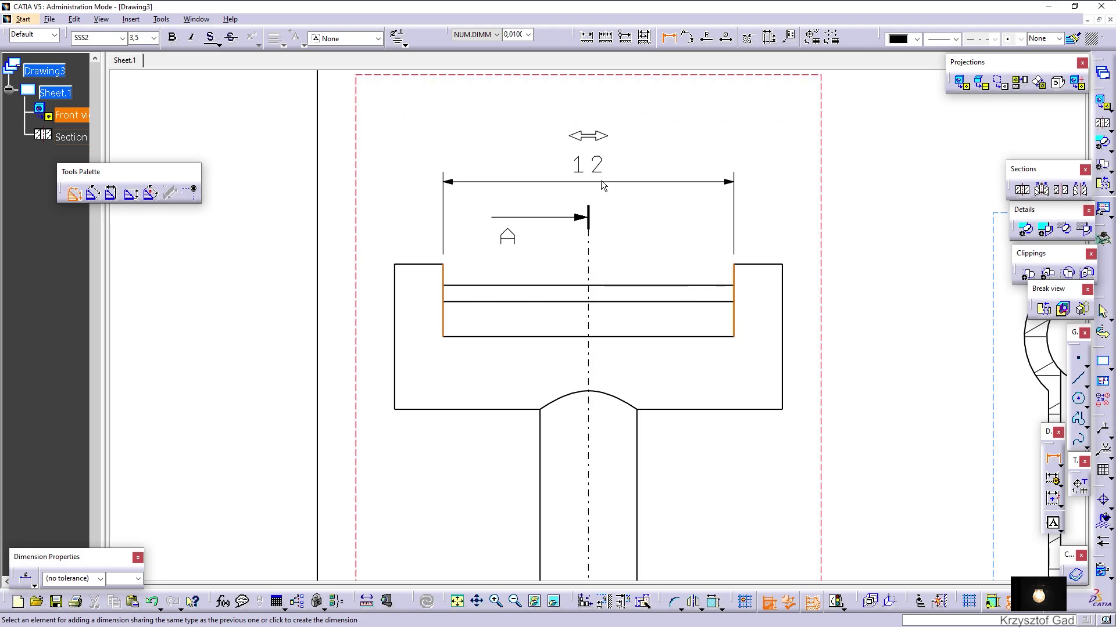
left_click(597, 177)
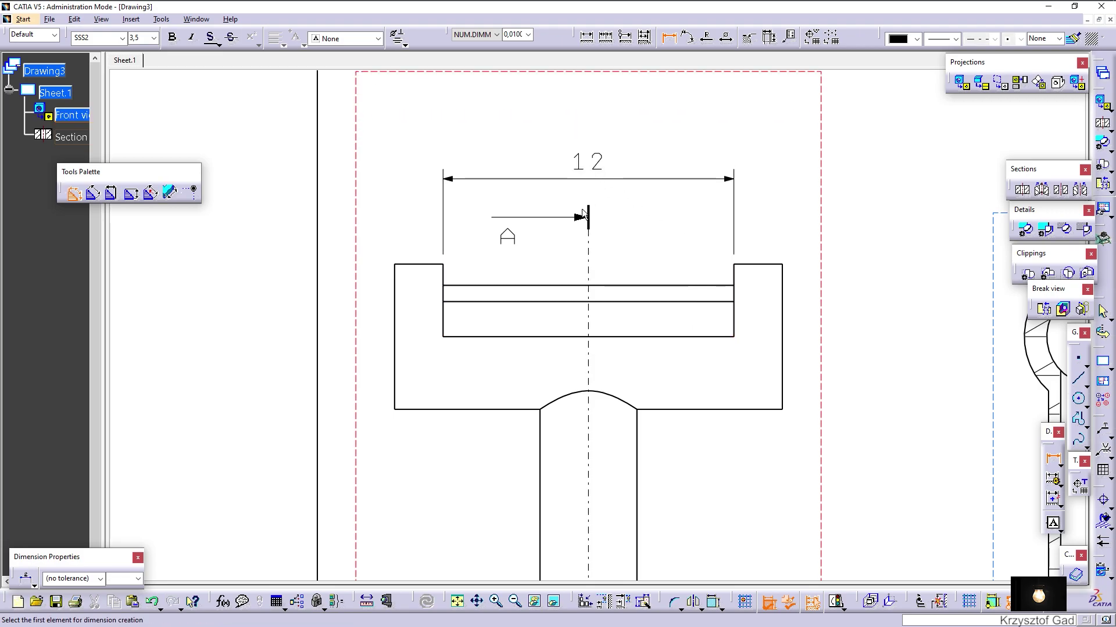
- Add a horizontal centreline through the slot using Axis Line
scroll(576, 226, "down", 5)
scroll(792, 284, "up", 3)
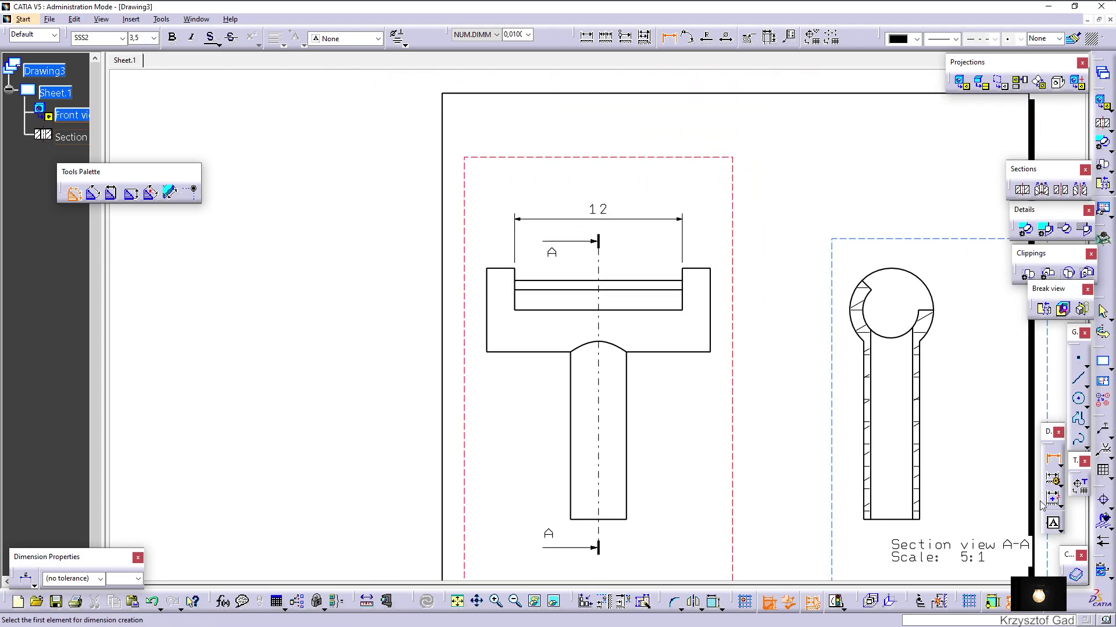
left_click(1110, 508)
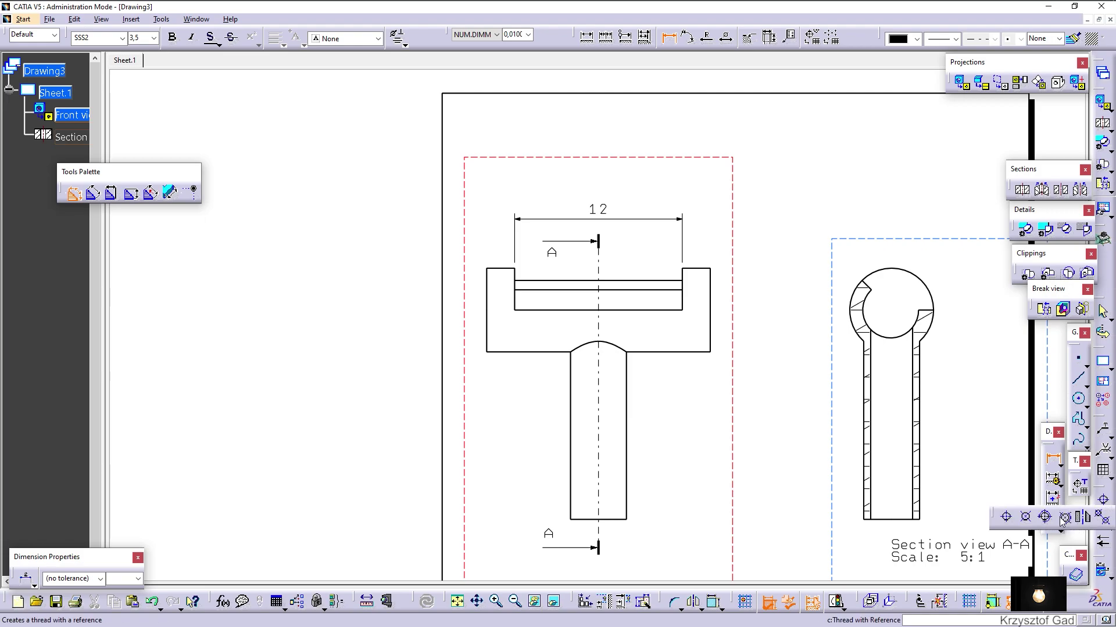
left_click(1084, 519)
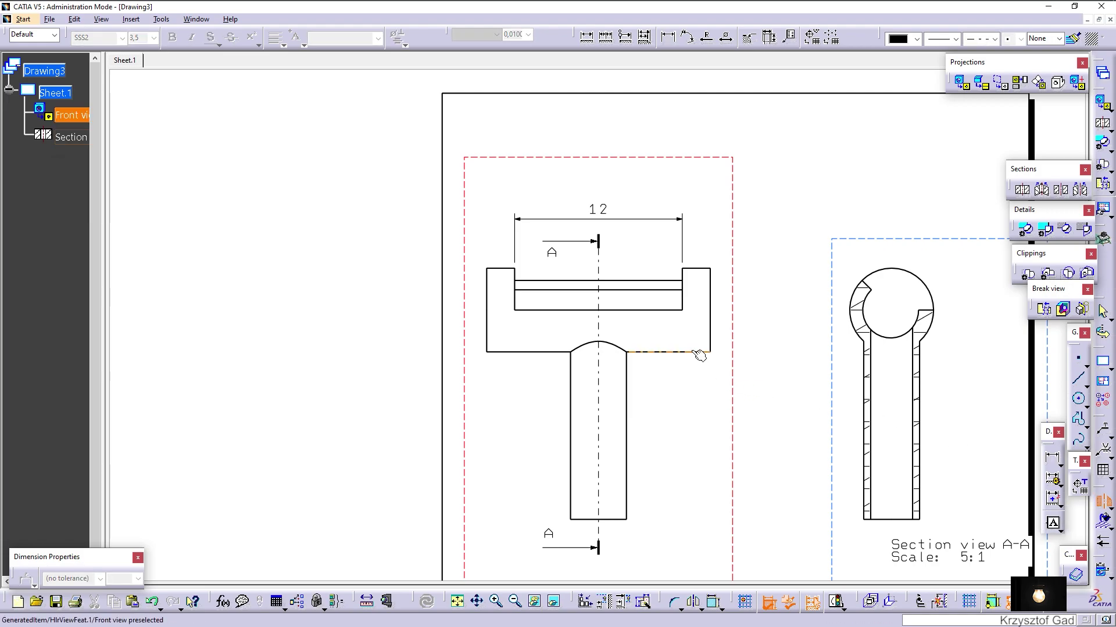
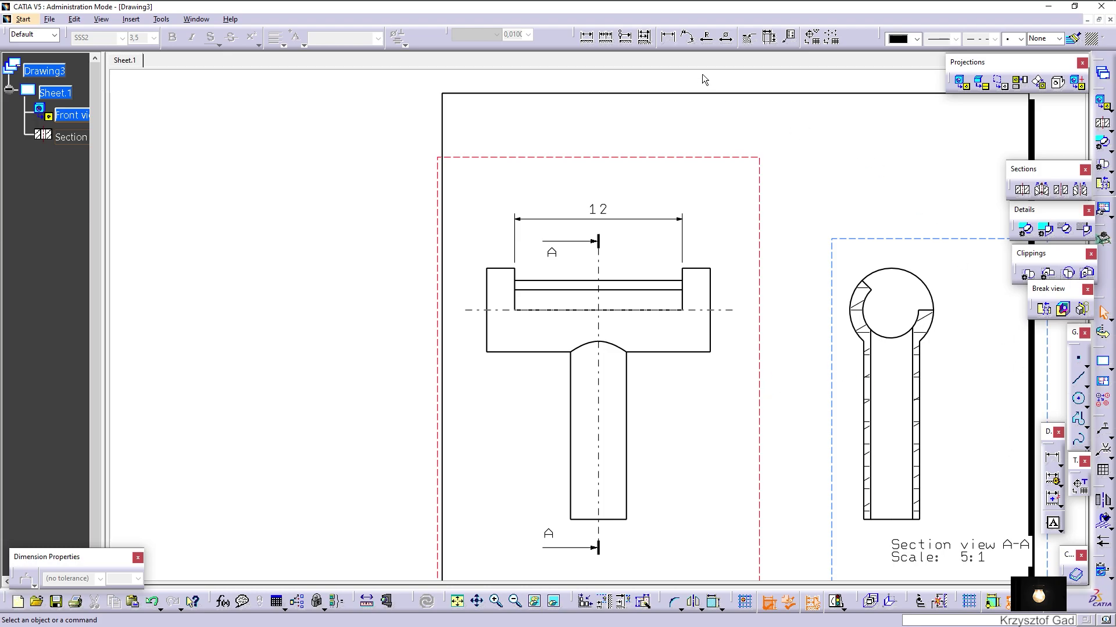
- Dimension 15 from the horizontal axis to the stem's bottom edge, left of the front view
left_click(669, 38)
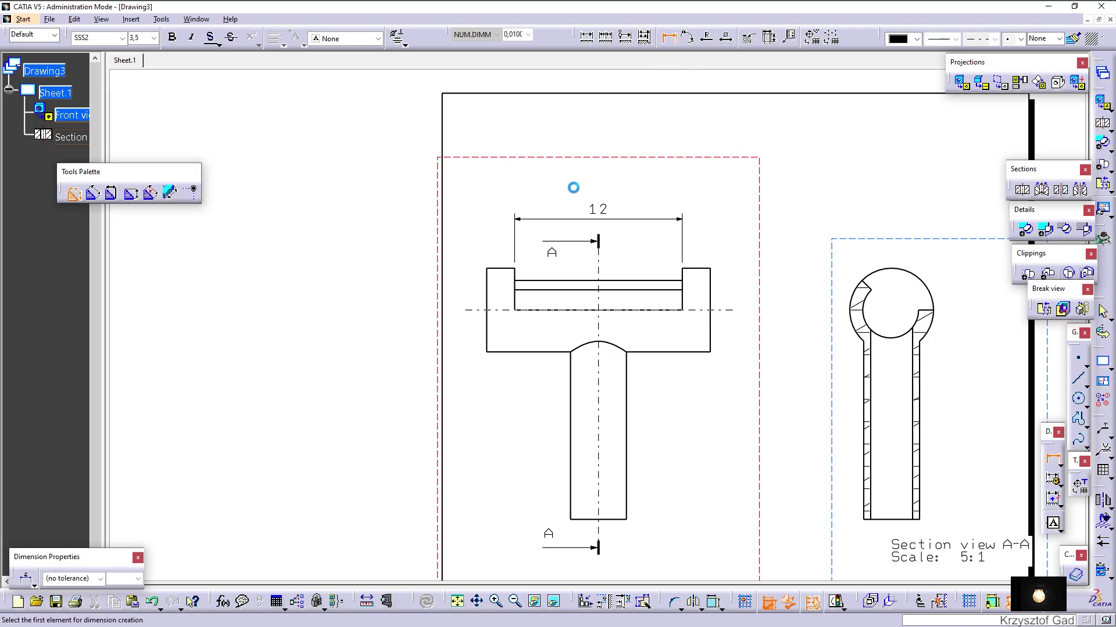
left_click(473, 311)
left_click(595, 518)
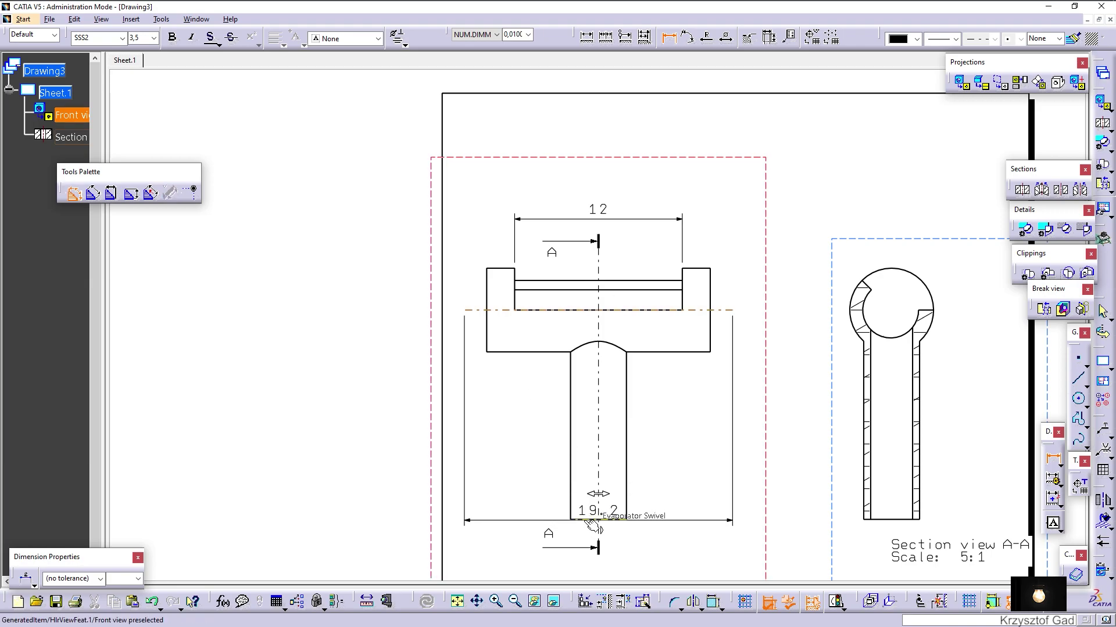
left_click(462, 406)
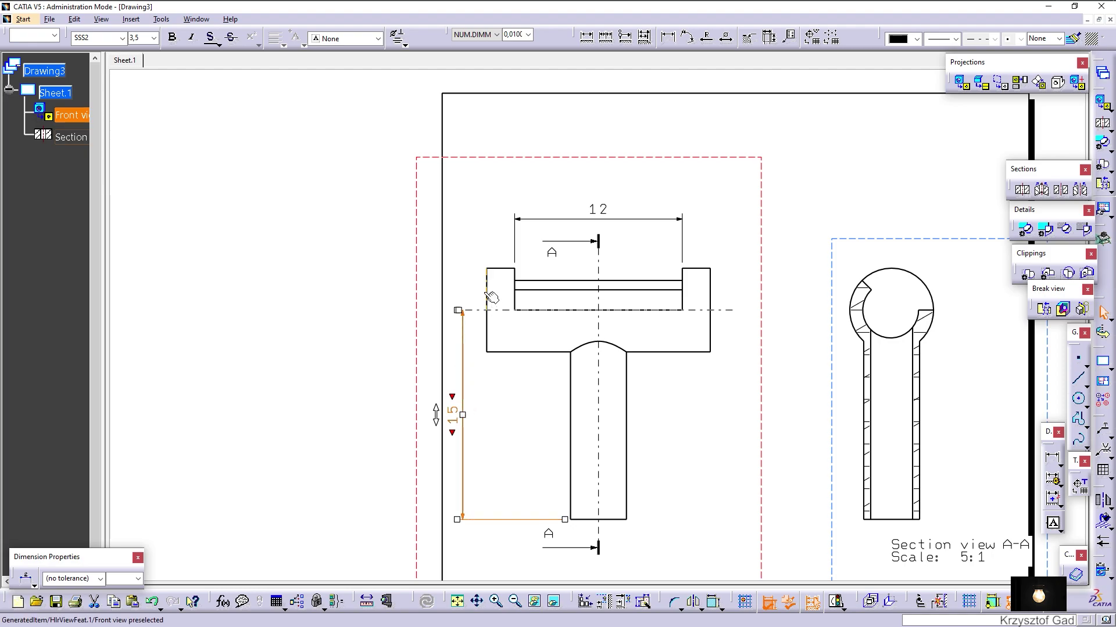
- Add the 16 width dimension below the front view
left_click(667, 37)
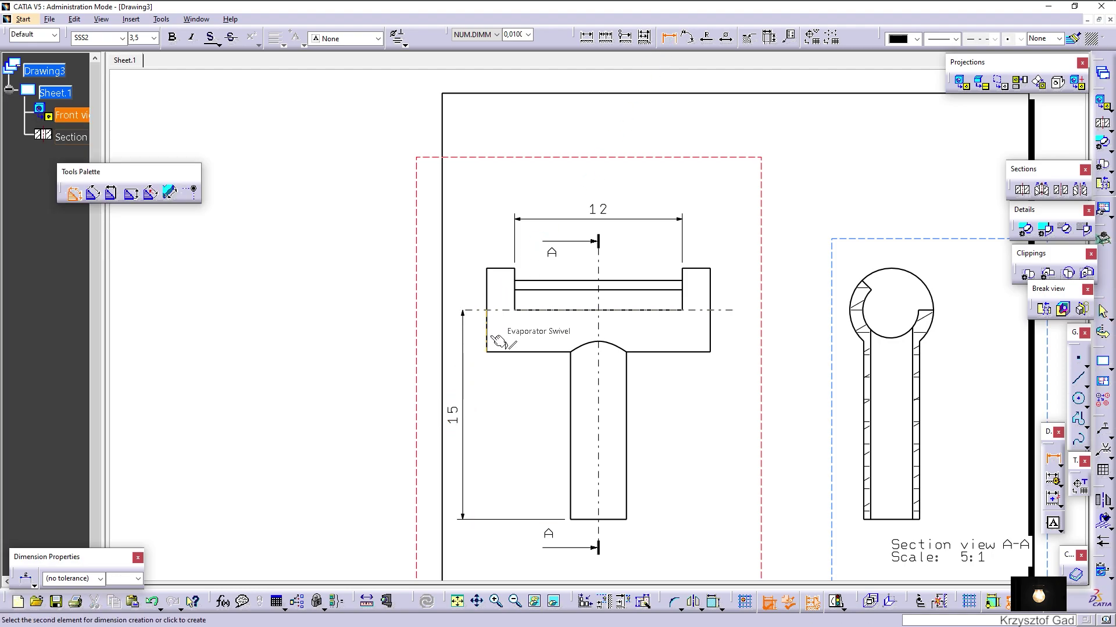
left_click(709, 340)
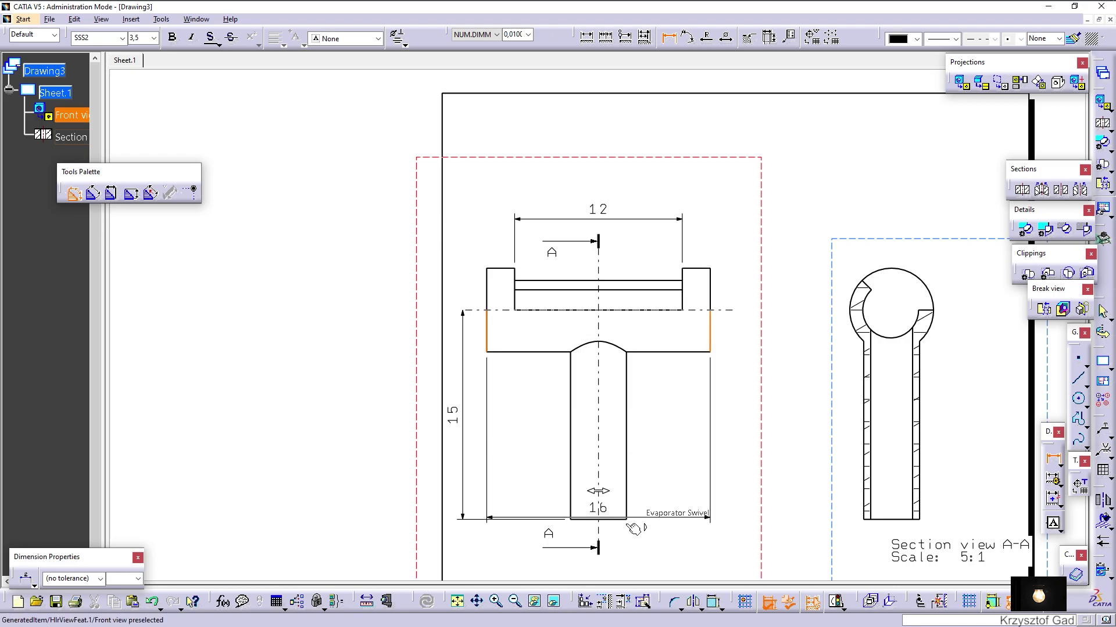
scroll(616, 520, "down", 2)
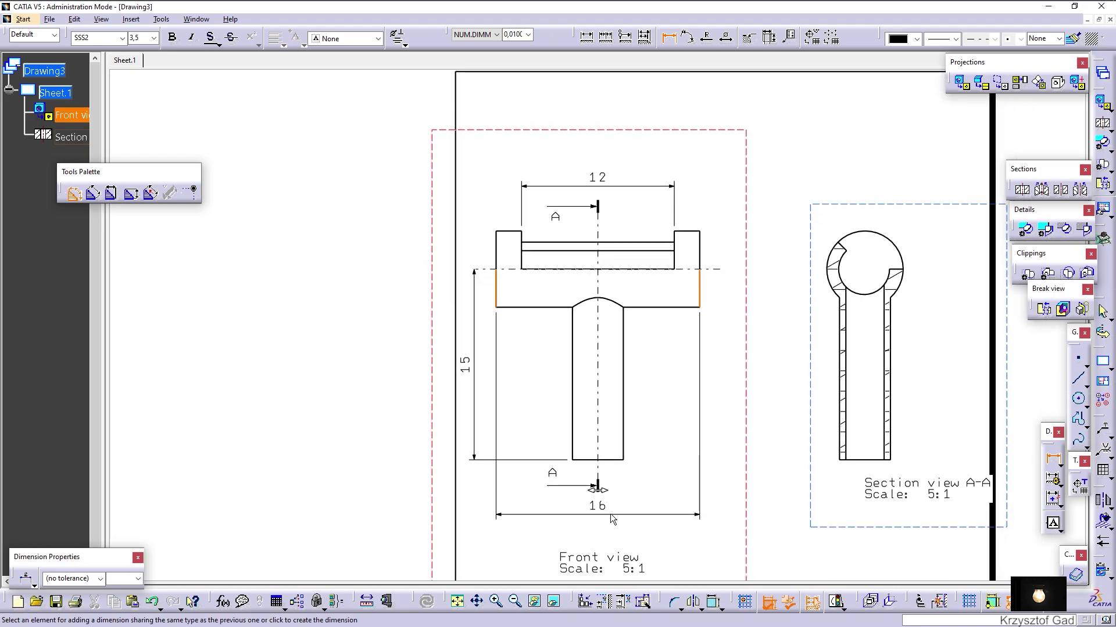
left_click(610, 514)
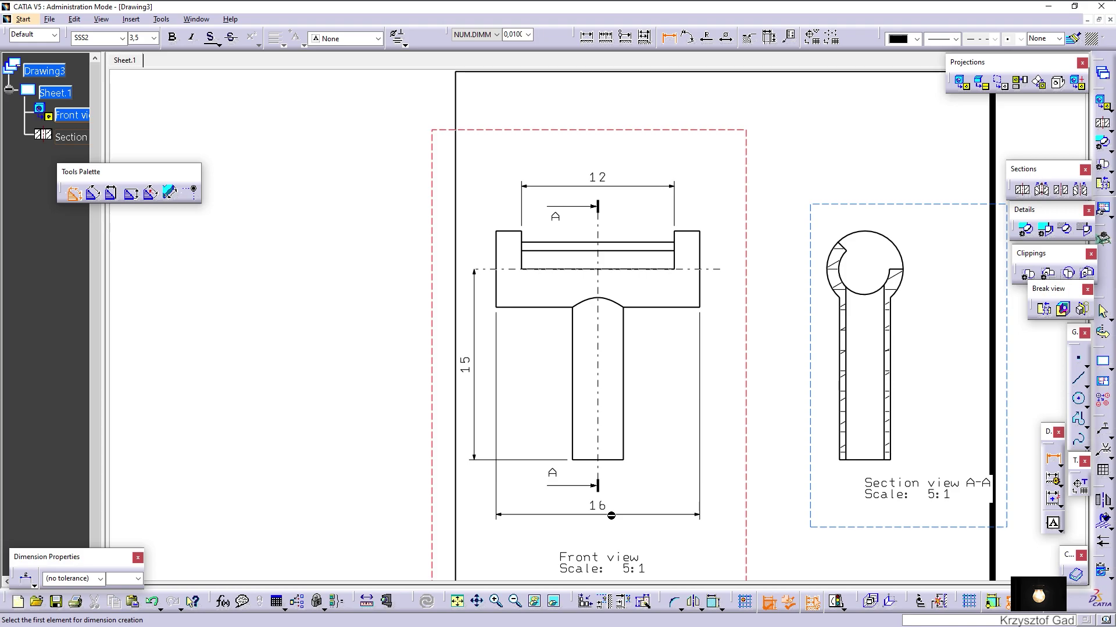
scroll(611, 516, "up", 2)
- Interrupt the 15 dimension's lower extension line short of the part and nudge the front view right
key("Escape")
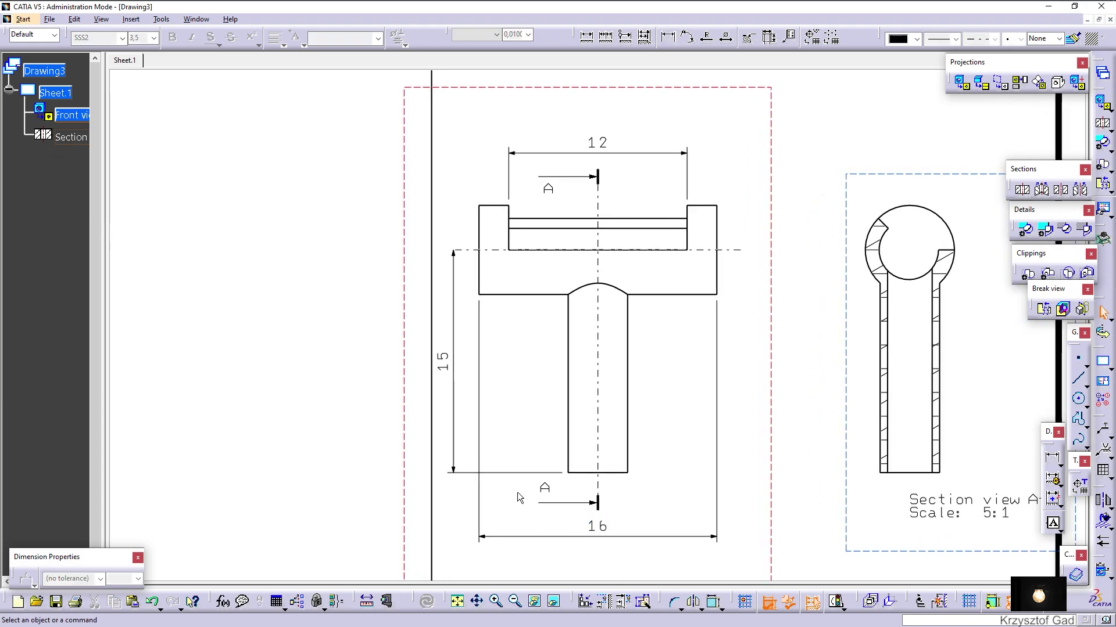
left_click(491, 472)
right_click(492, 472)
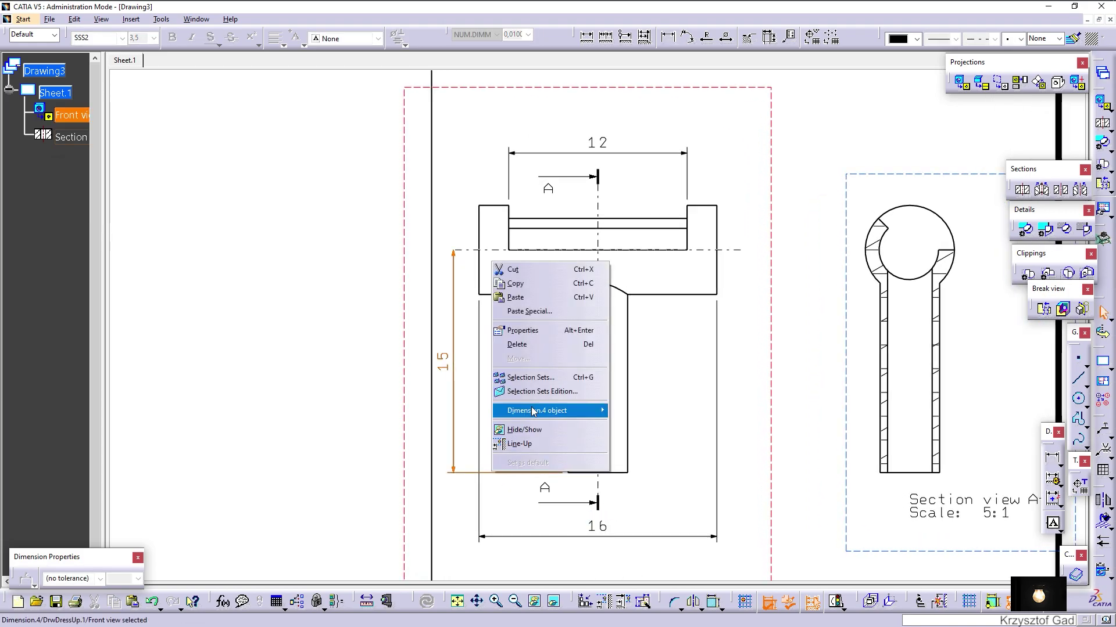
left_click(668, 443)
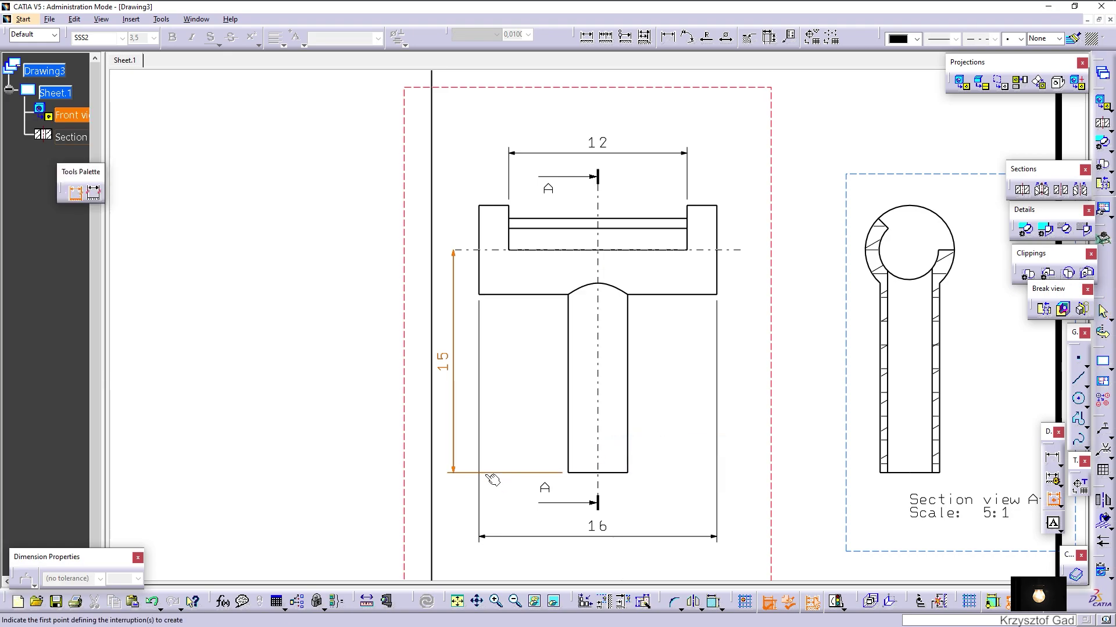
left_click(482, 474)
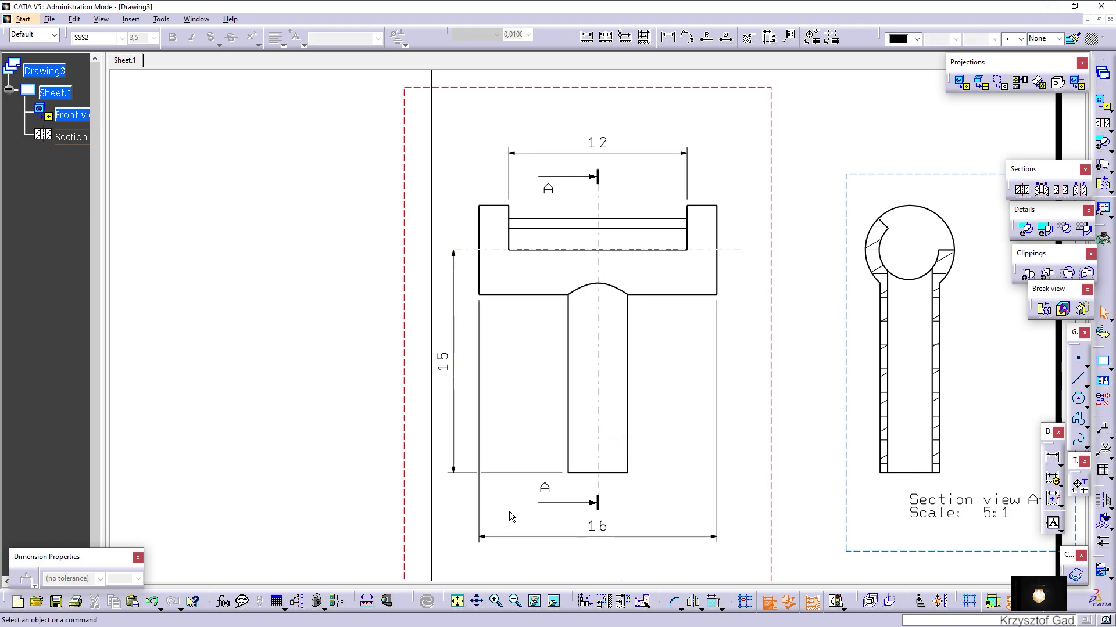
left_click_drag(771, 280, 802, 286)
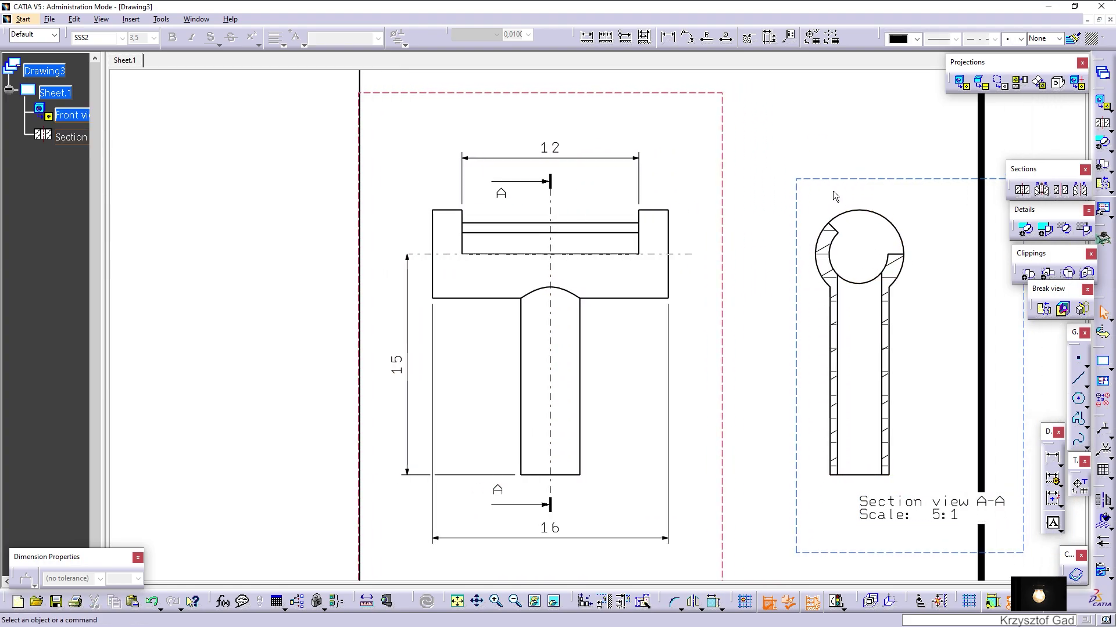
- Activate section view A-A and drag its 'Section view A-A / Scale 5:1' caption lower
right_click(833, 186)
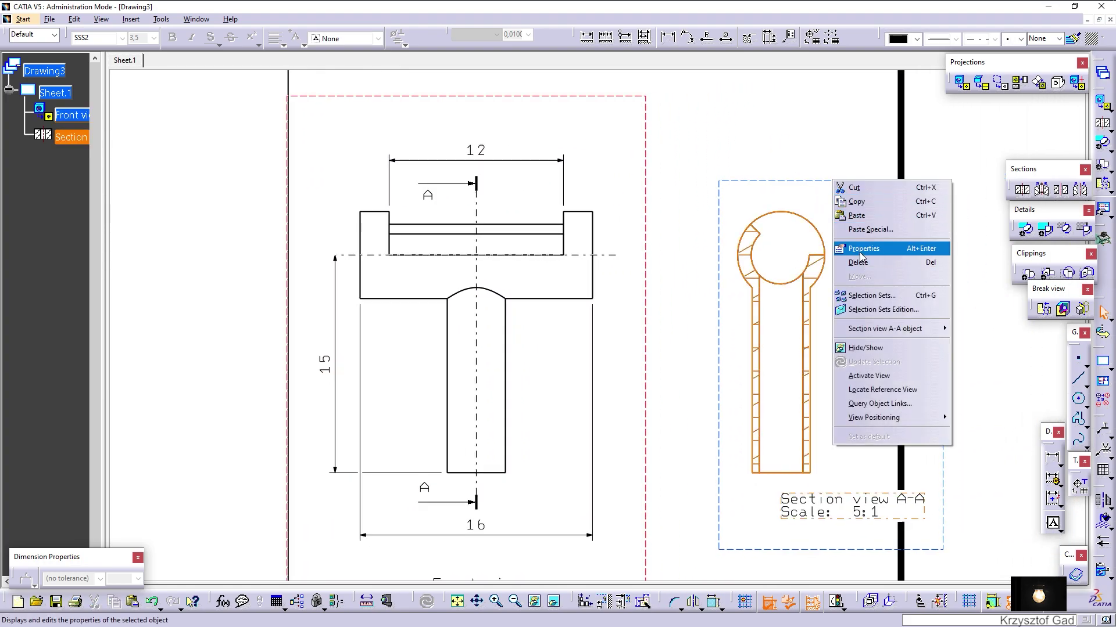
left_click(869, 375)
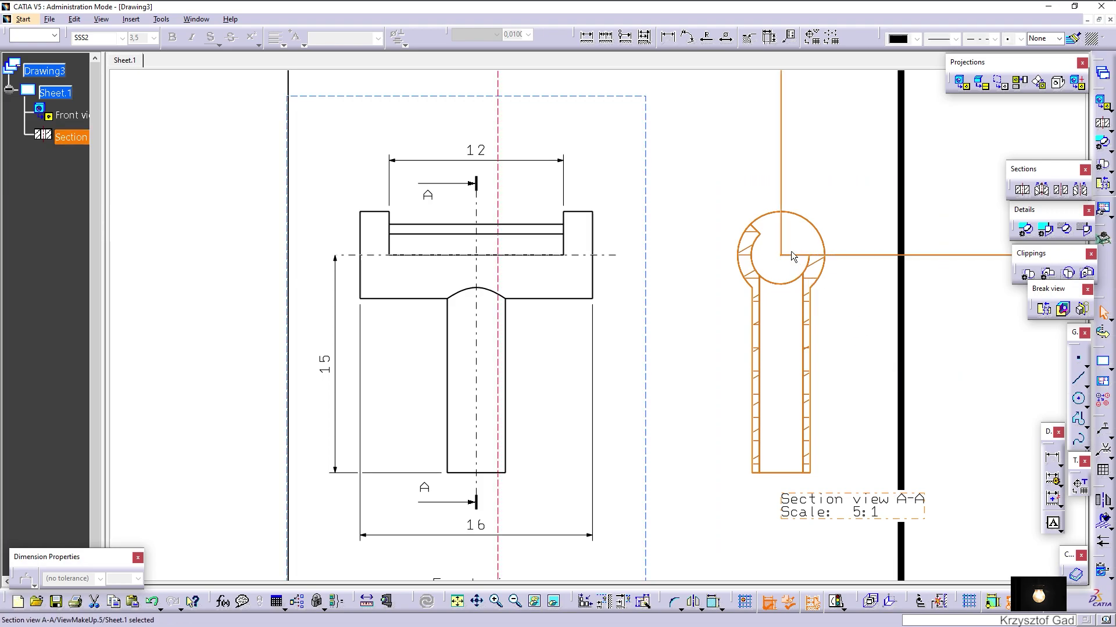
left_click(841, 178)
left_click(807, 259)
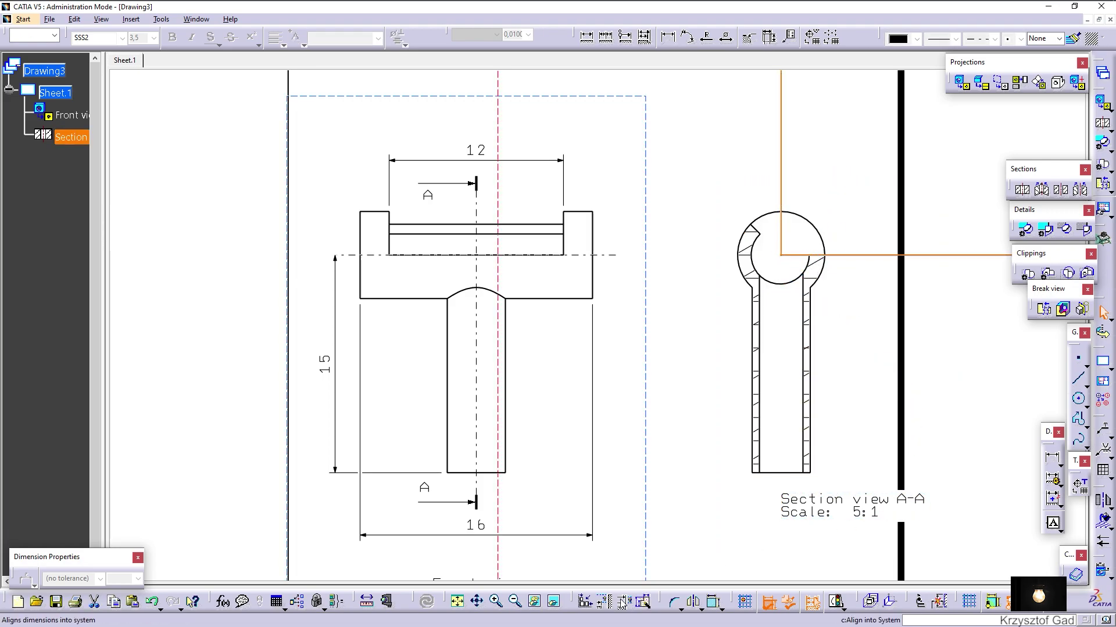
left_click(679, 448)
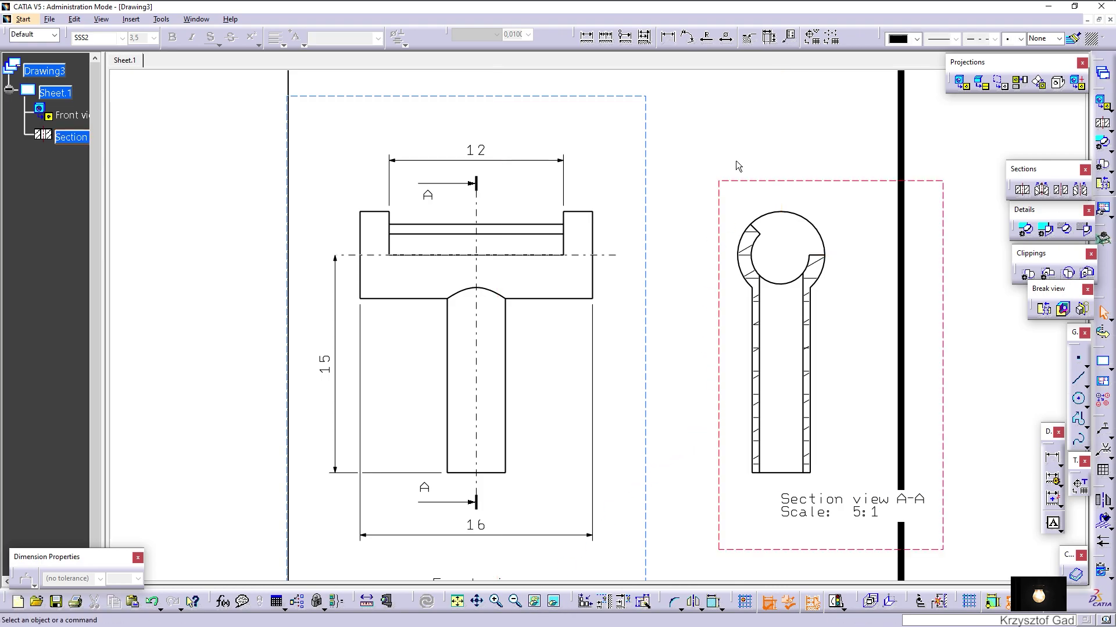
mouse_move(828, 506)
left_mouse_down()
mouse_move(768, 535)
mouse_move(776, 552)
left_mouse_up()
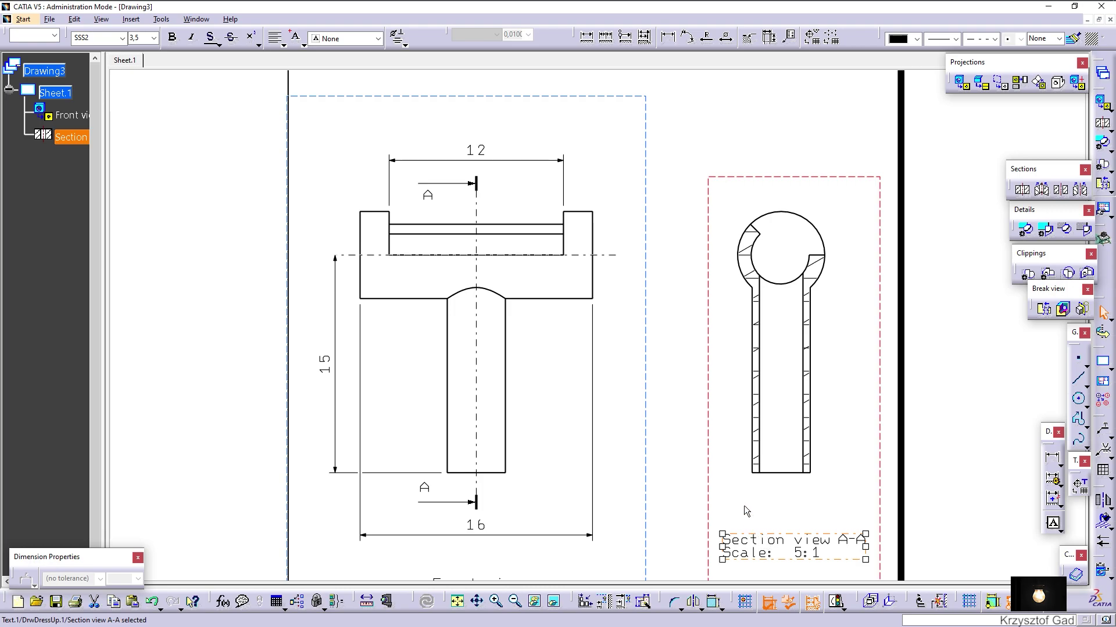
middle_click_drag(792, 364, 792, 326, "ctrl")
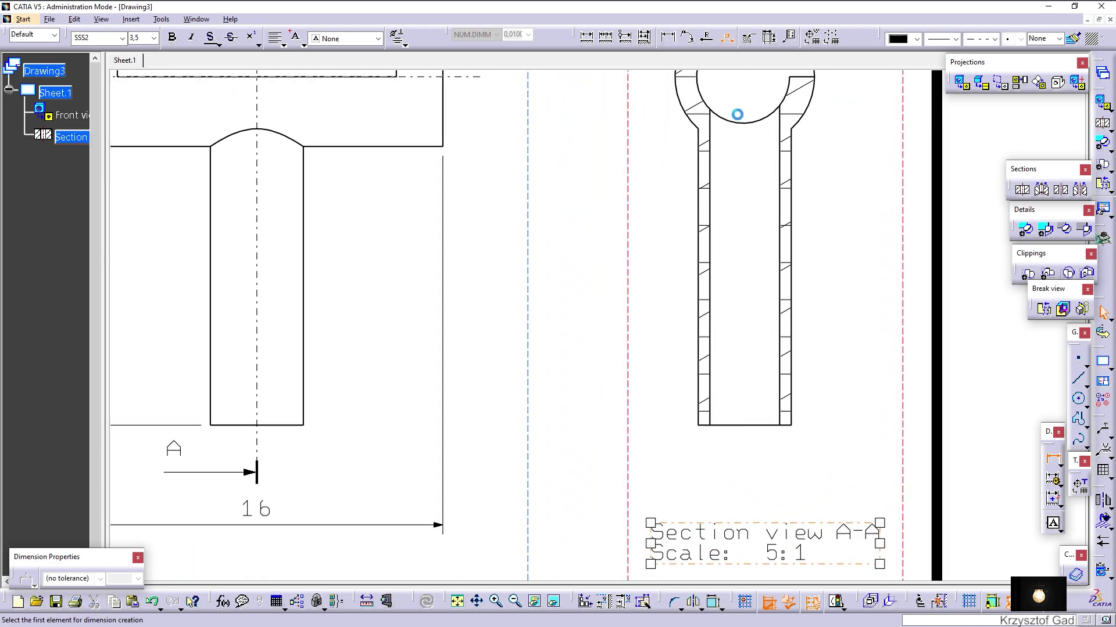
- Add stacked Φ3 bore and Φ4 outer diameter dimensions below section view A-A
left_click(780, 404)
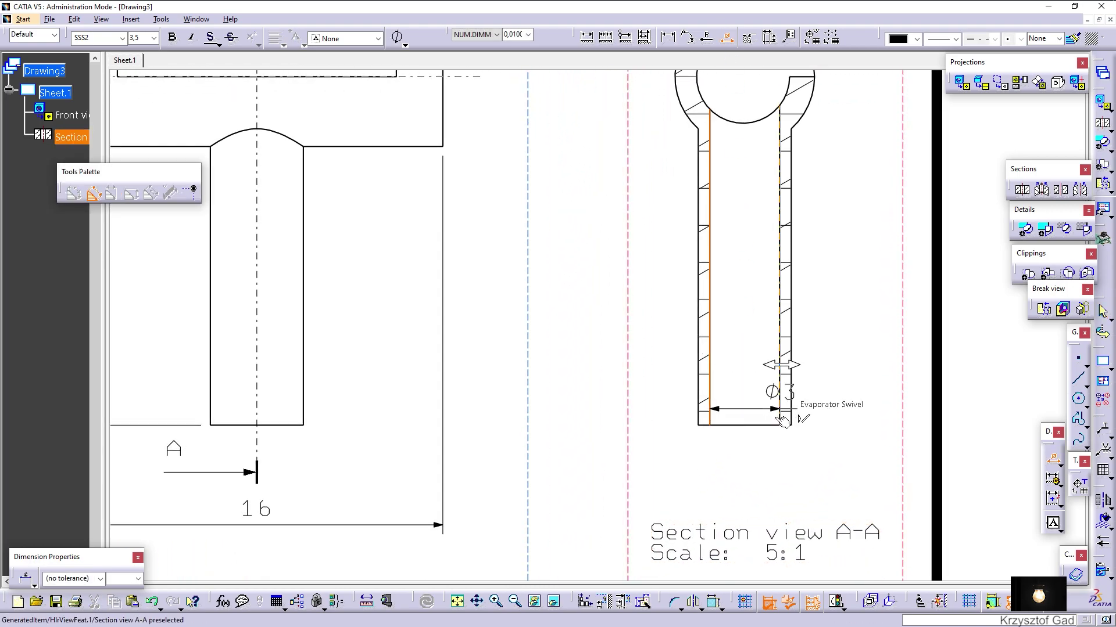
left_click(748, 483)
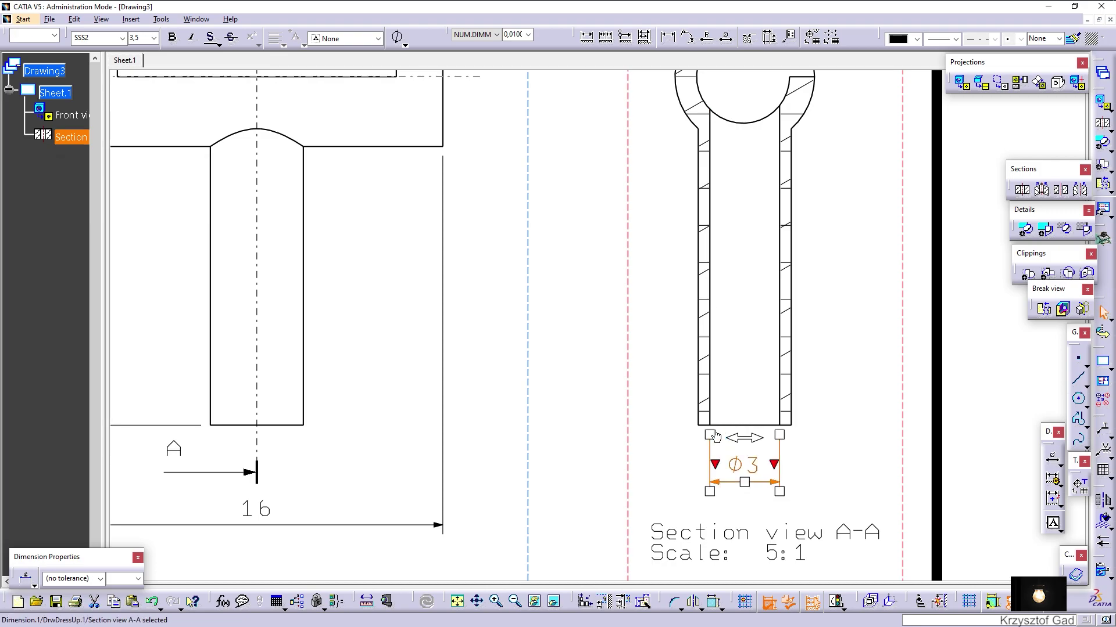
left_click(698, 421)
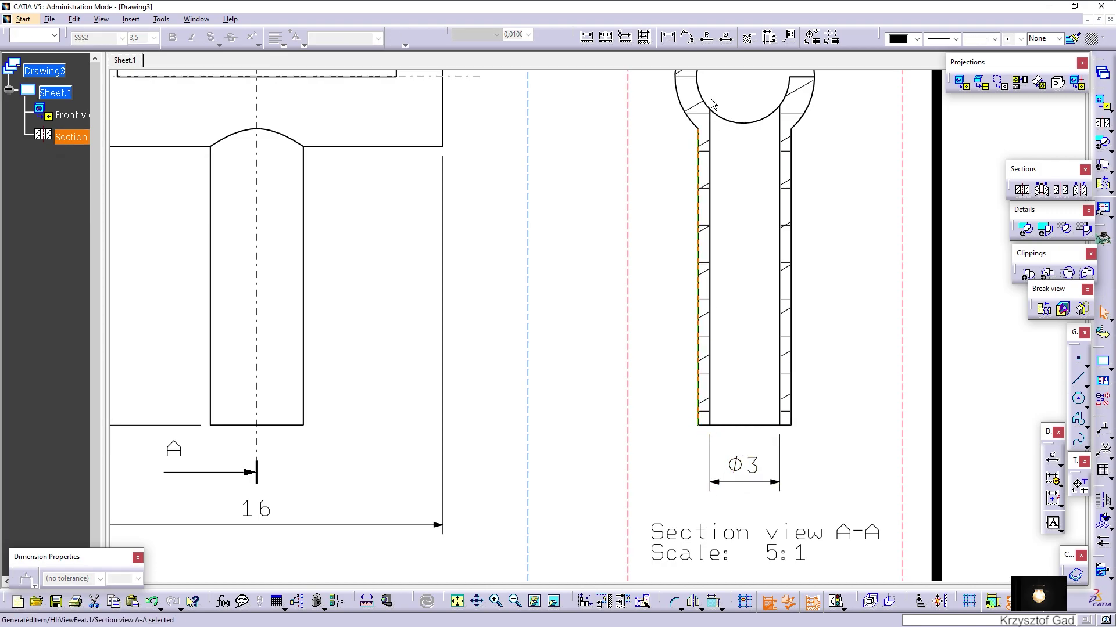
left_click(723, 41)
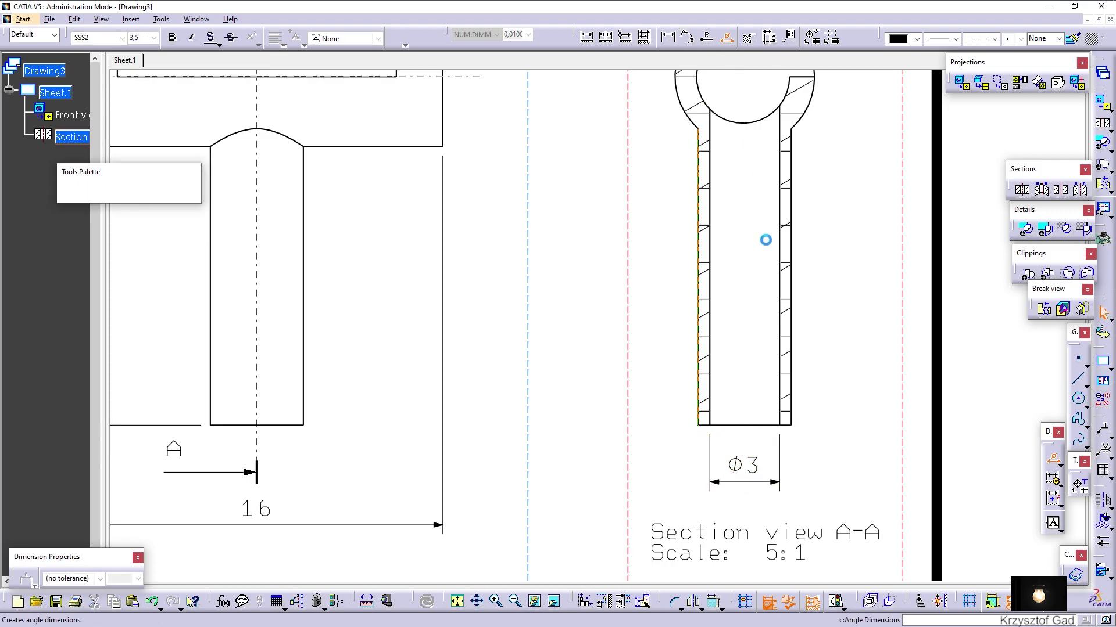
left_click(792, 417)
middle_click_drag(791, 417, 733, 501)
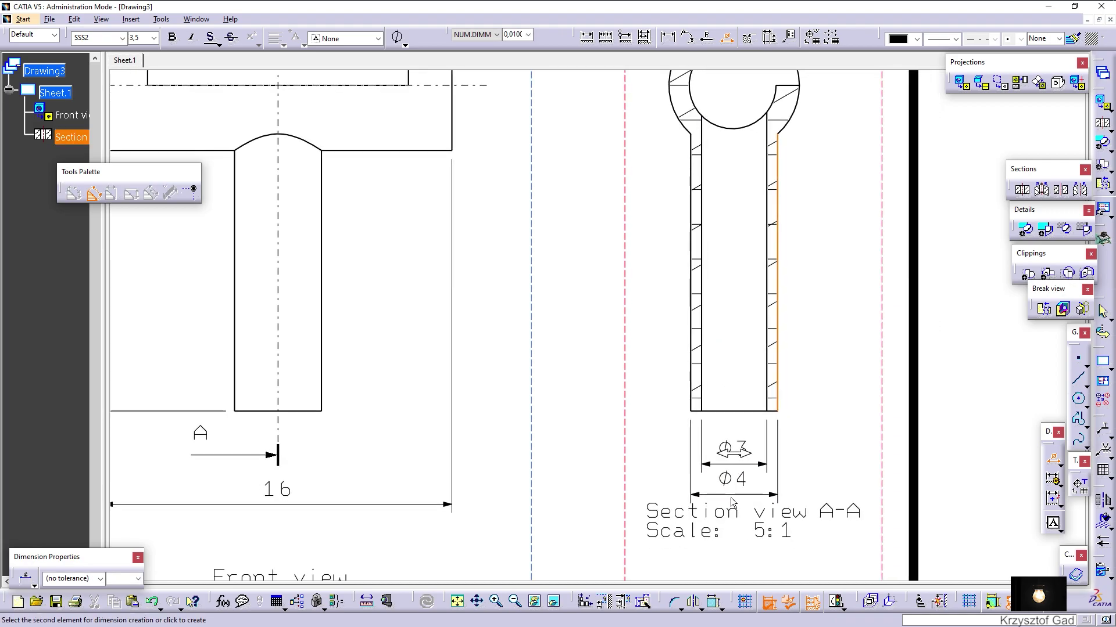
left_click(731, 502)
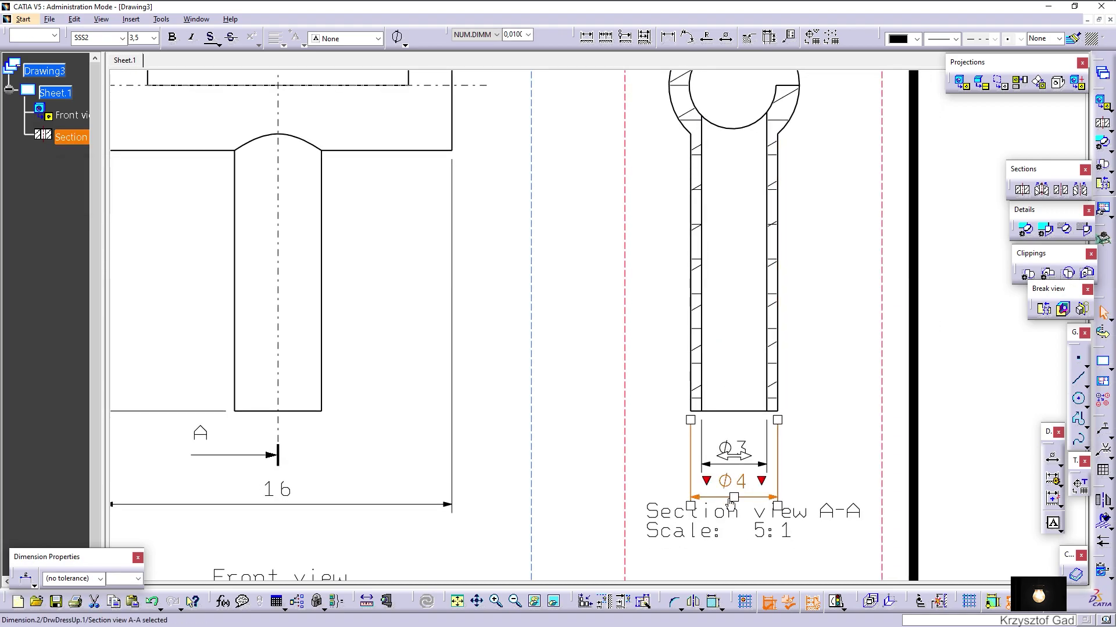
- Move the section view title further down beneath the diameters
left_click(745, 519)
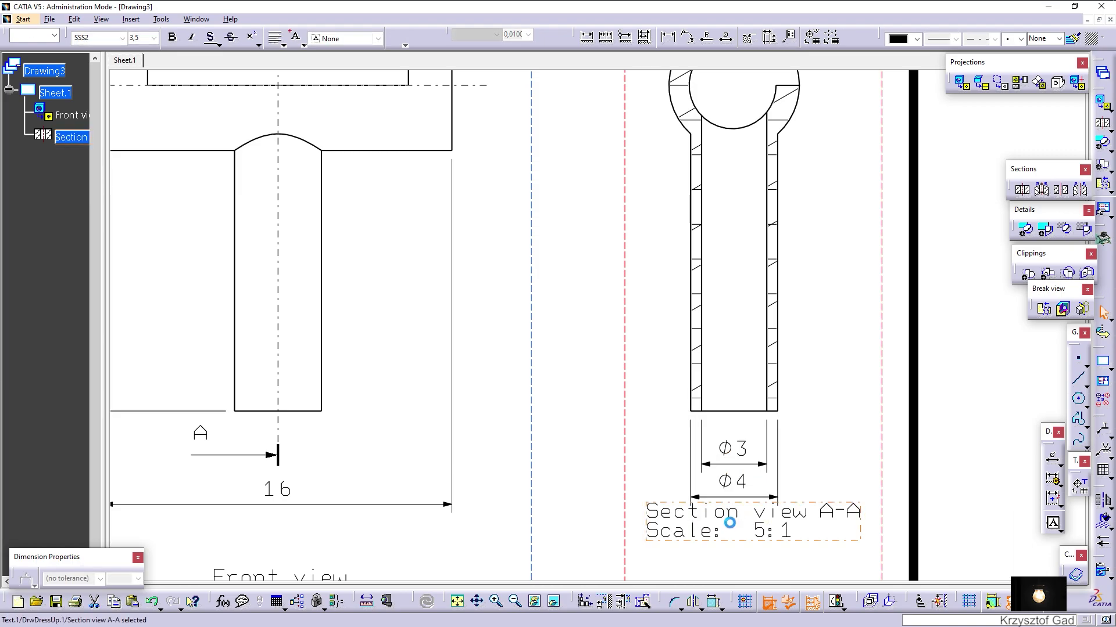
left_click_drag(745, 519, 725, 556)
left_click(834, 457)
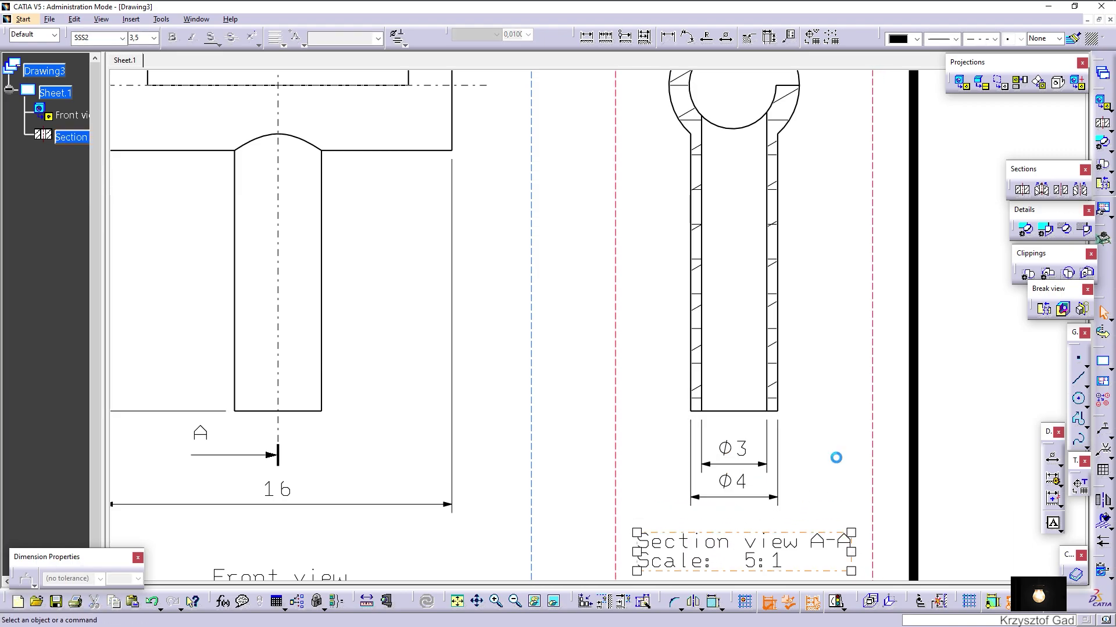
middle_click_drag(831, 454, 814, 425, "ctrl")
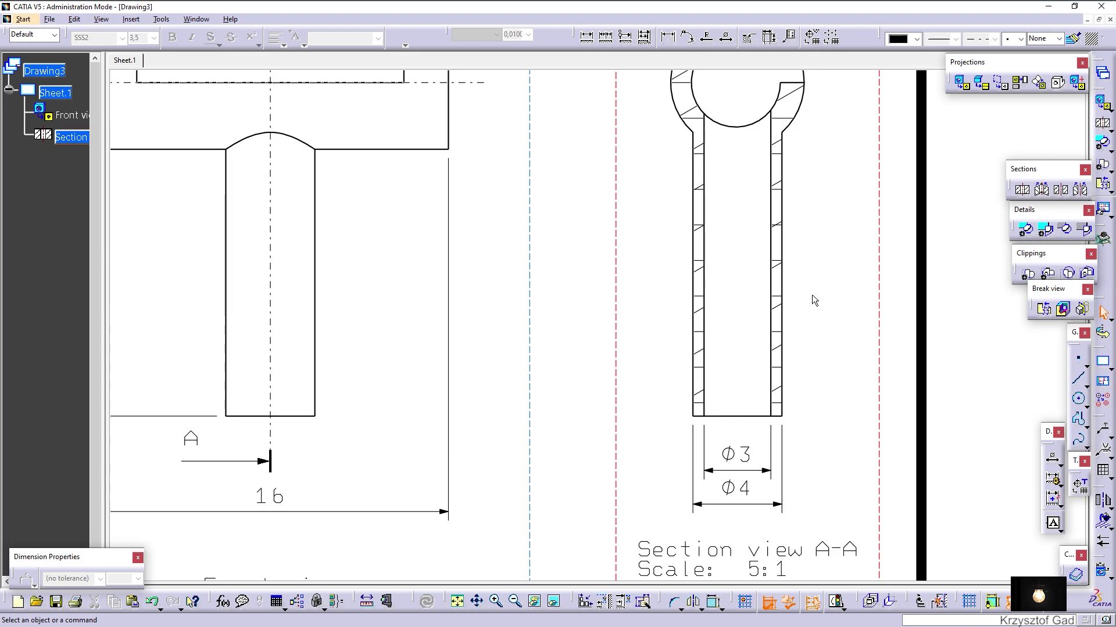
- Add an axis line to section view A-A
left_click(1102, 500)
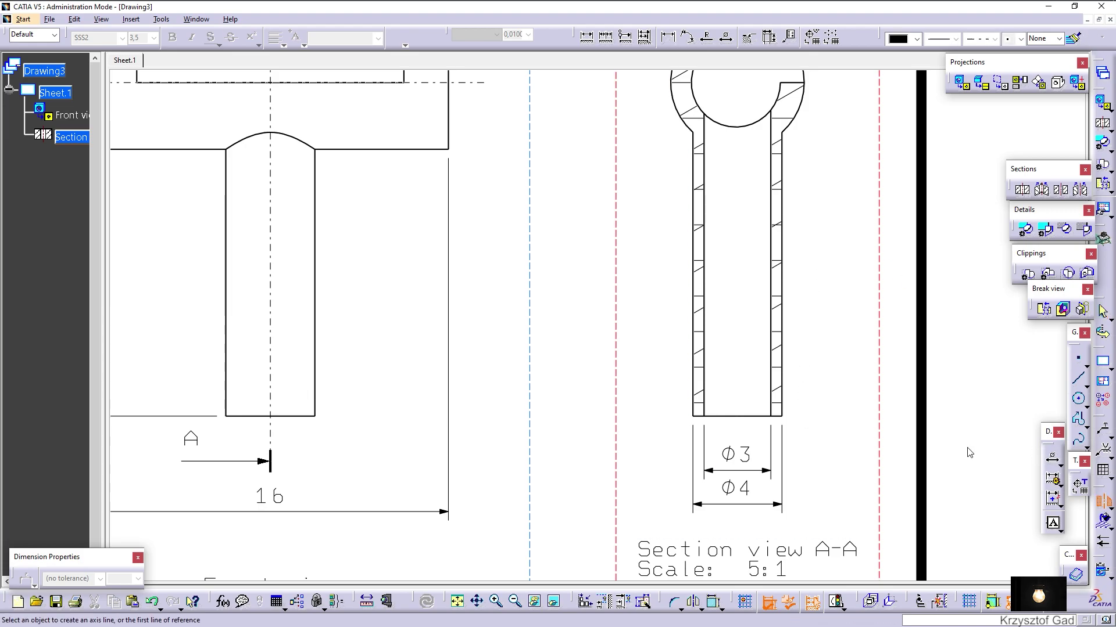
left_click(782, 390)
middle_click_drag(785, 391, 1053, 482, "ctrl")
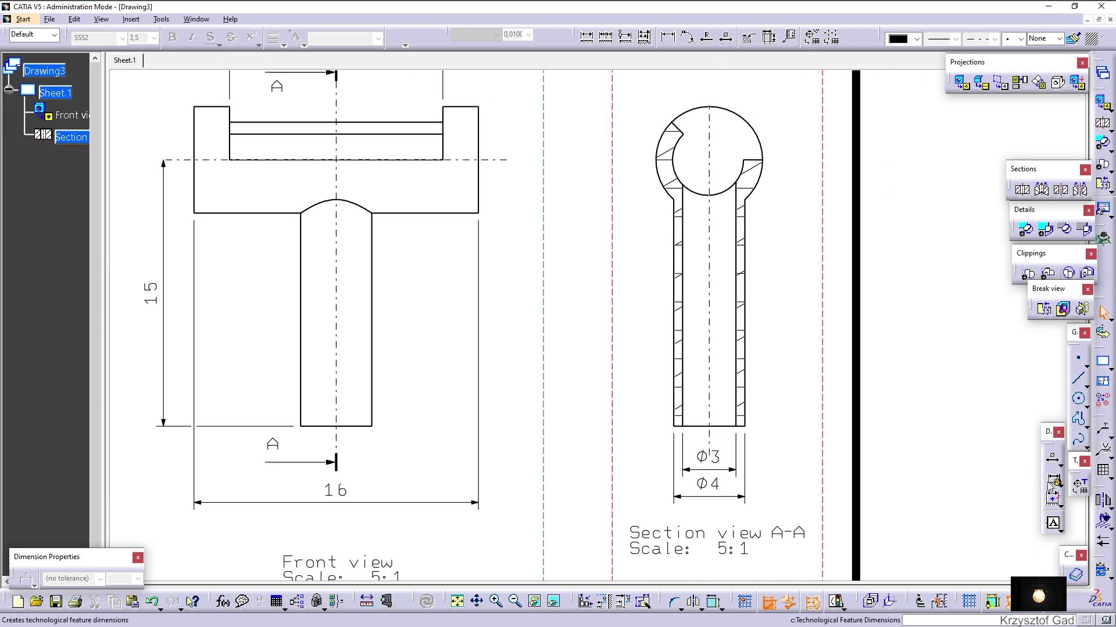
- Add crossing center lines to the circular head of section view A-A
left_click(1109, 508)
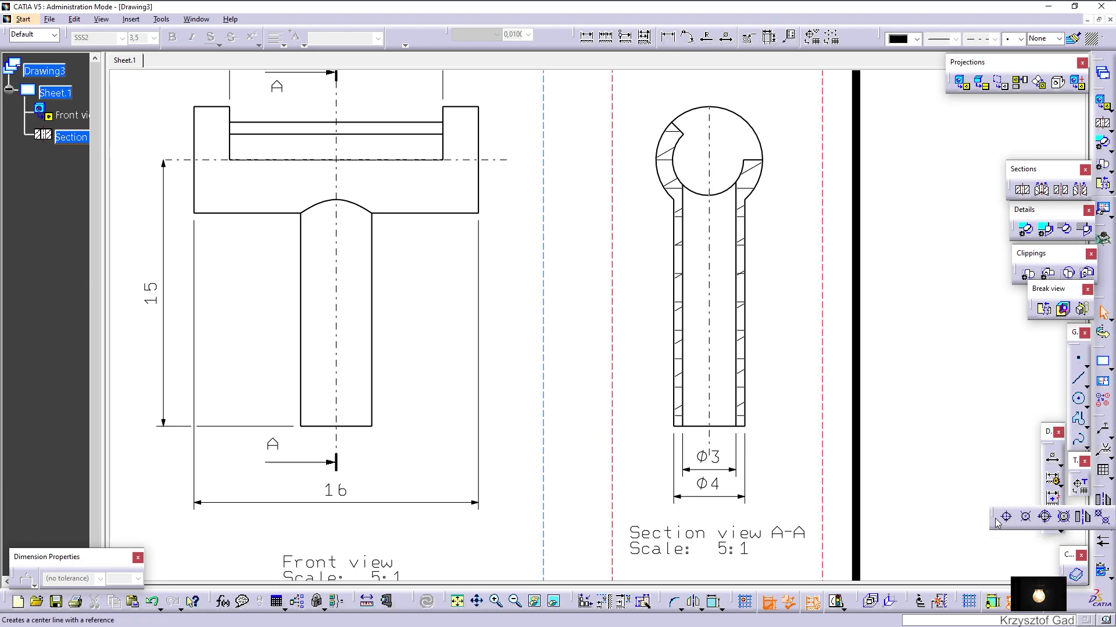
left_click(761, 146)
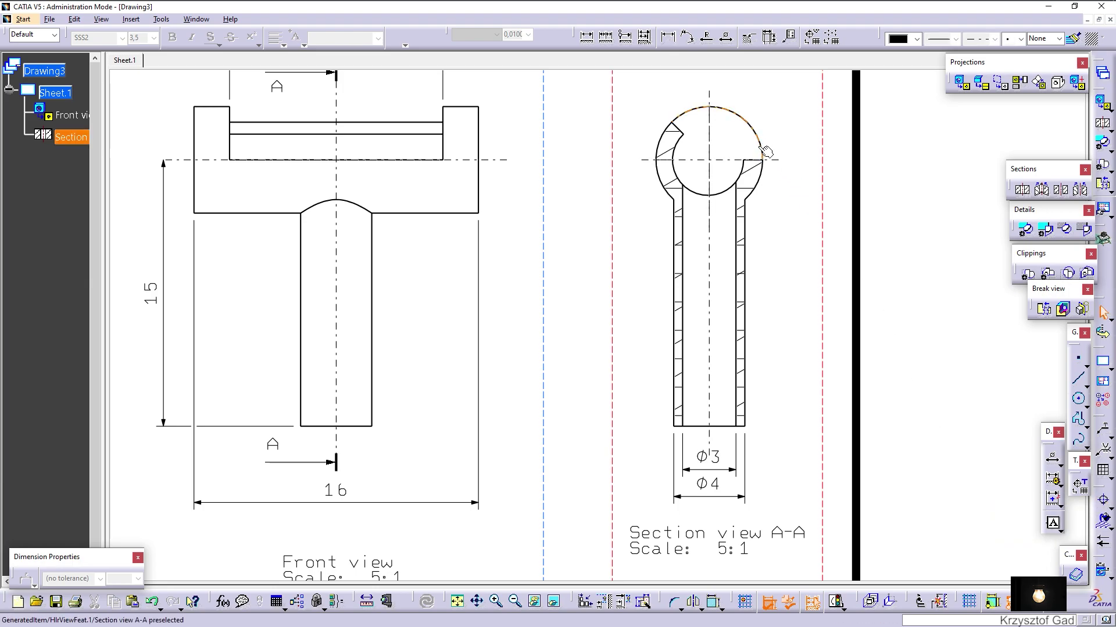
middle_click_drag(799, 260, 706, 47, "ctrl")
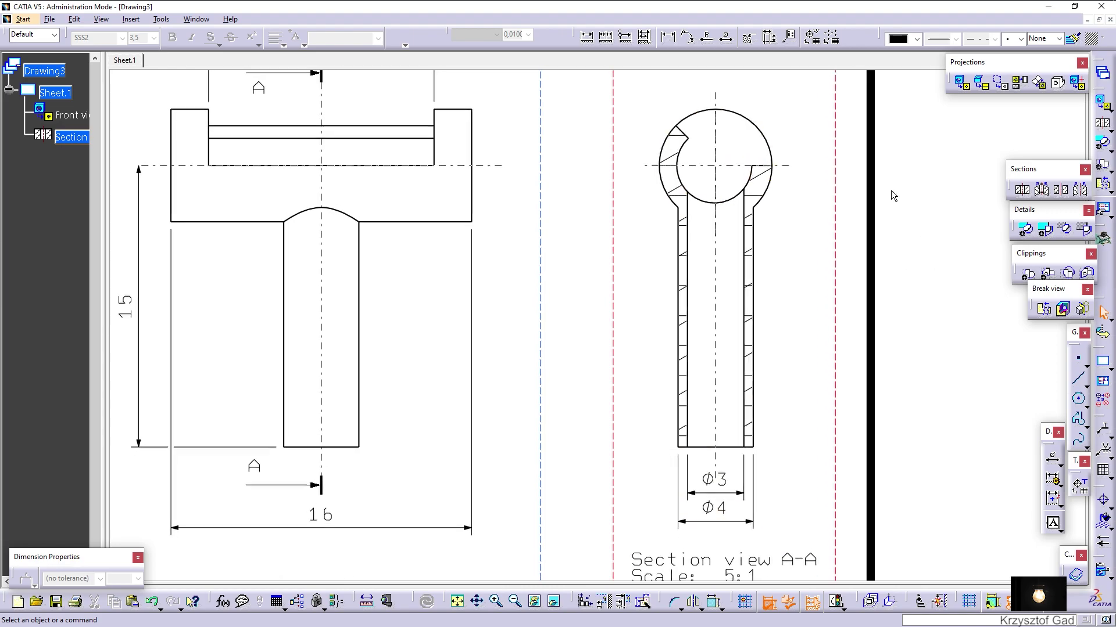
- Dimension the head's outer arc as R3 and inner arc as R2
left_click(707, 45)
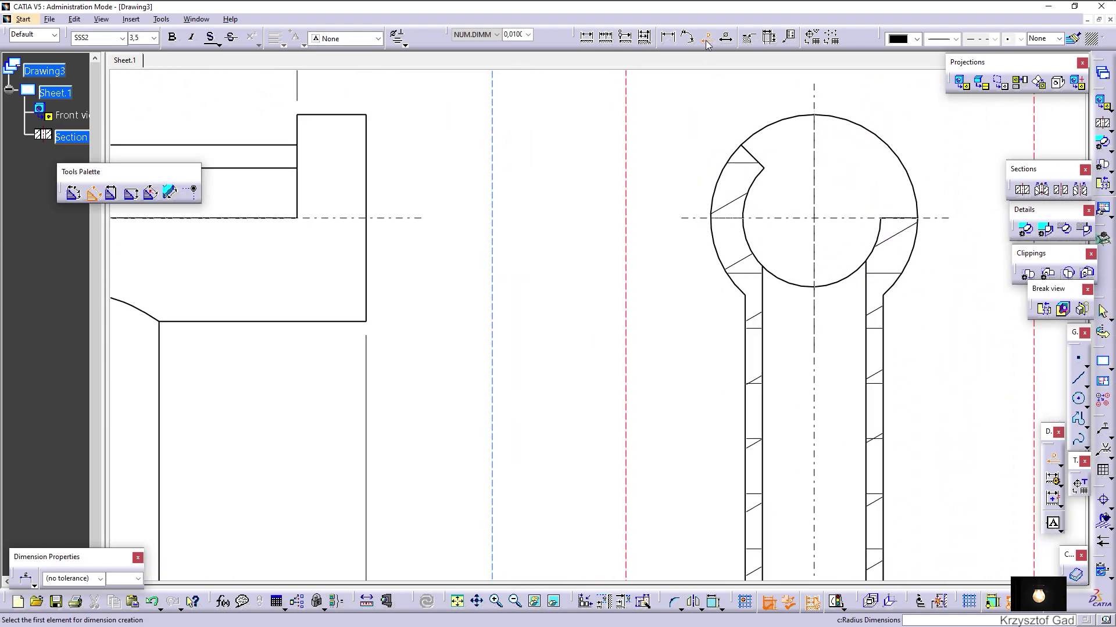
middle_click_drag(864, 200, 830, 172, "ctrl")
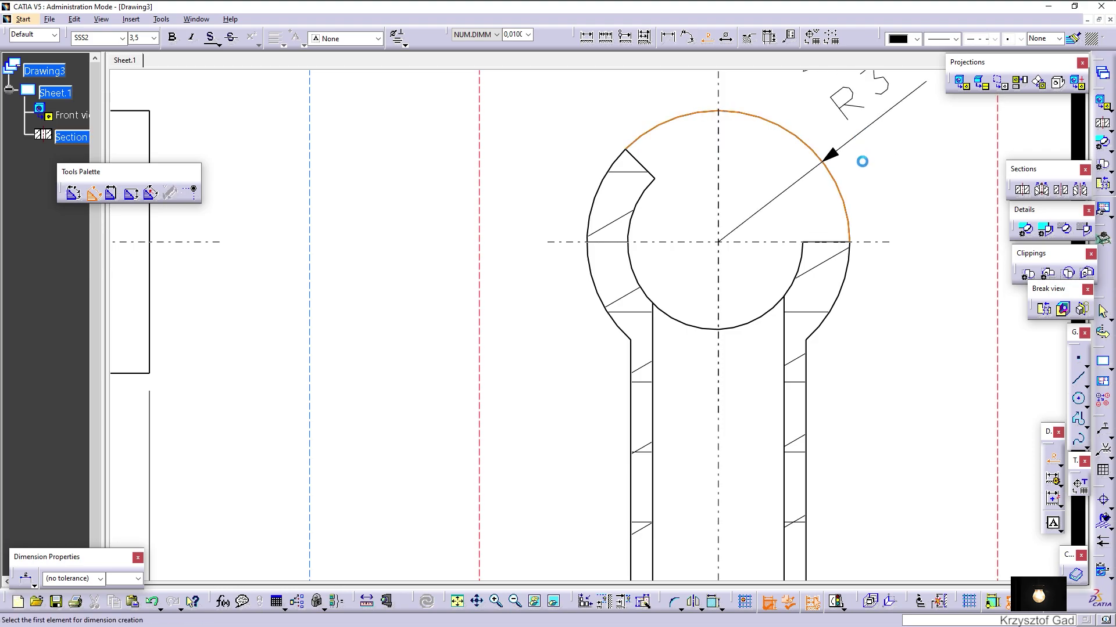
left_click(860, 156)
left_click(821, 274)
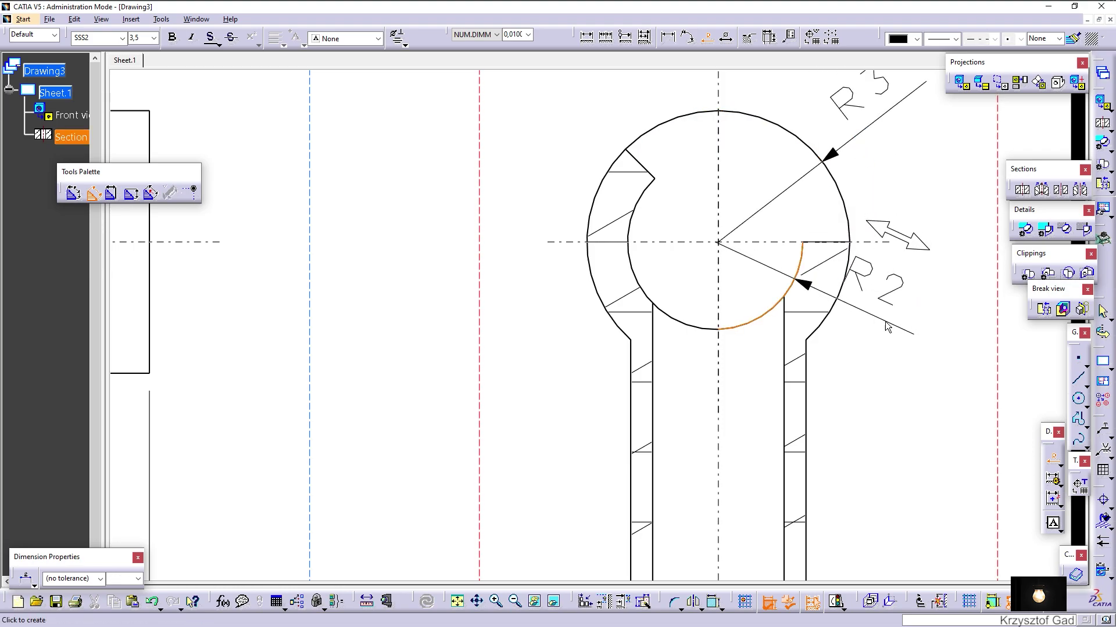
left_click(932, 351)
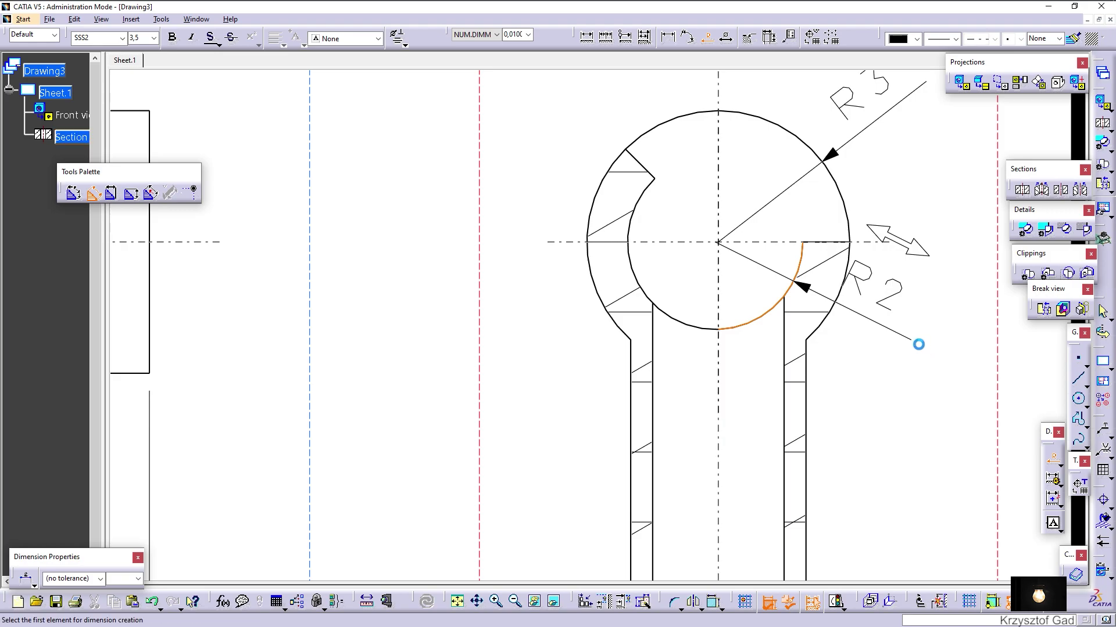
left_click(907, 289)
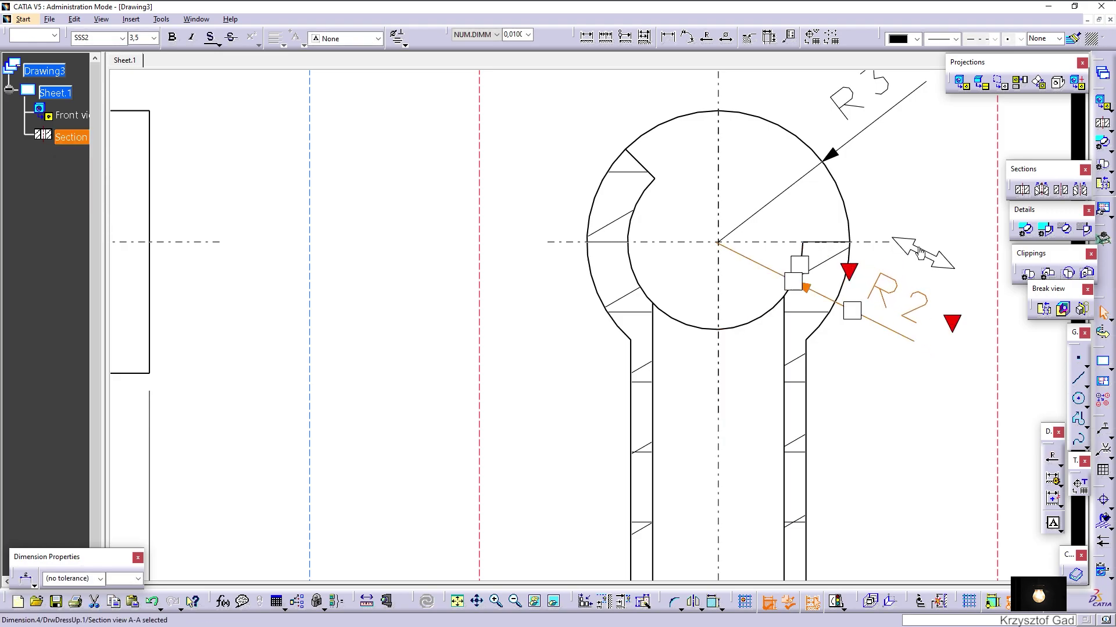
left_click(924, 192)
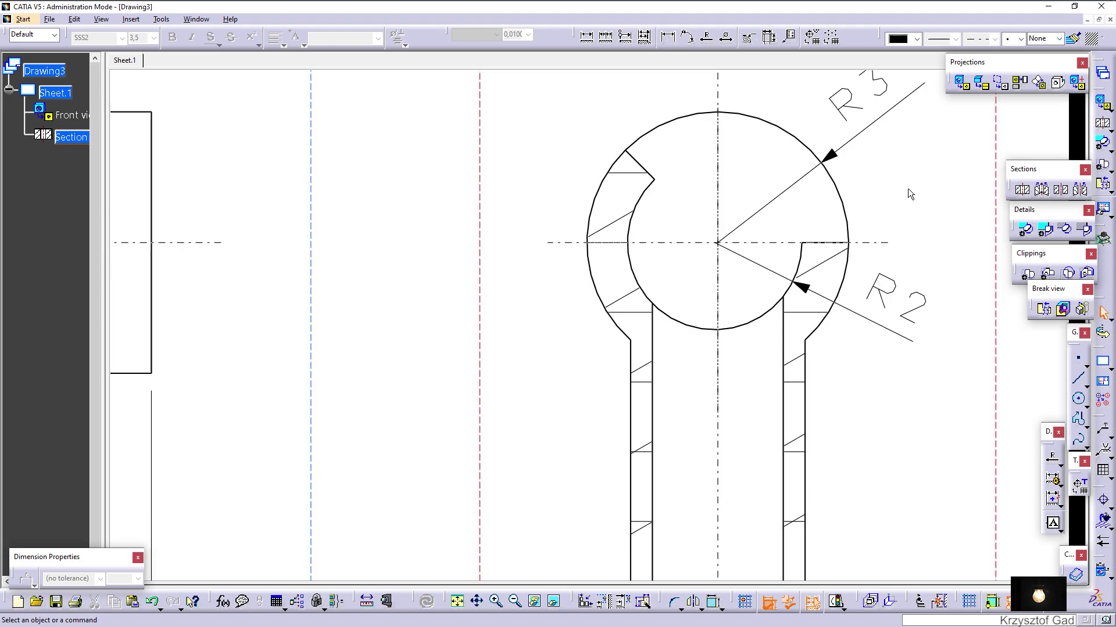
middle_click_drag(907, 189, 902, 193, "ctrl")
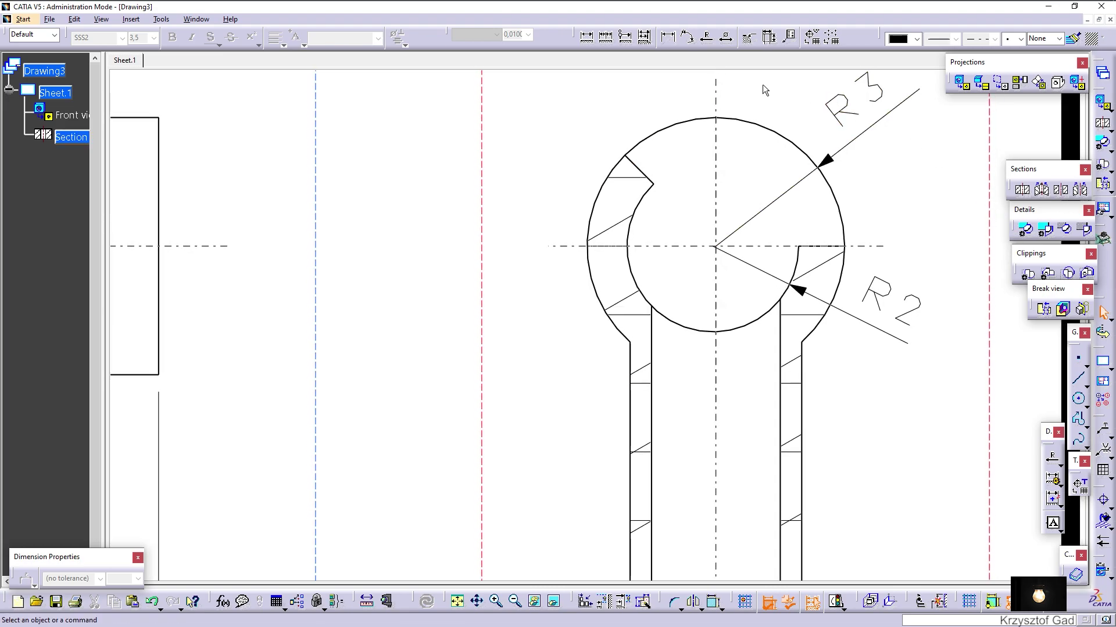
- Add a 45° angle dimension between the horizontal centreline and the slot edge
left_click(687, 36)
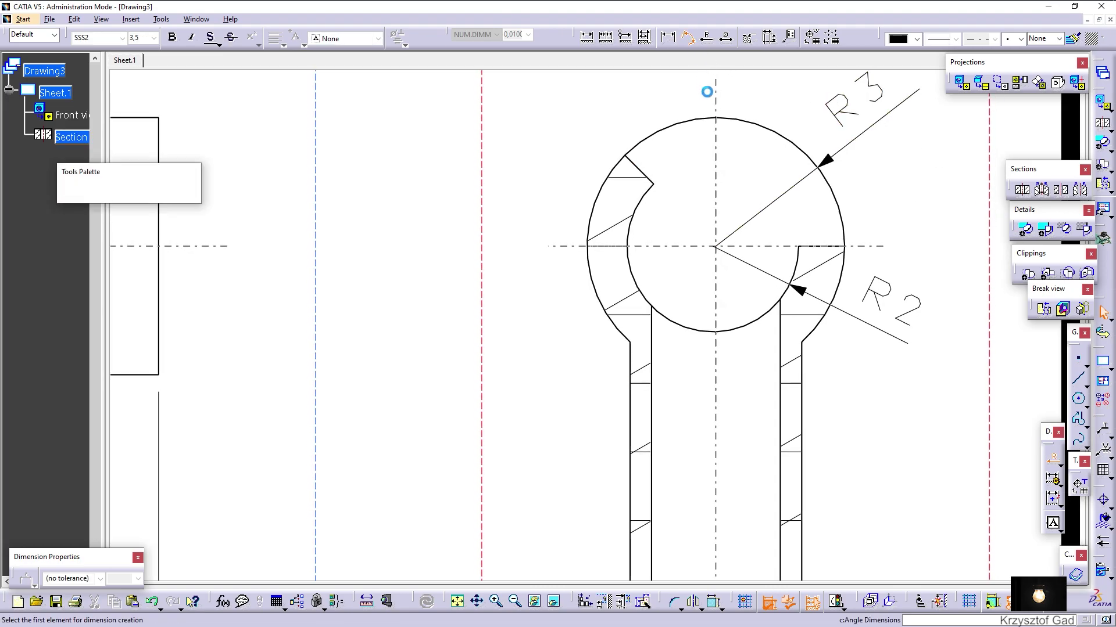
left_click(670, 248)
left_click(639, 170)
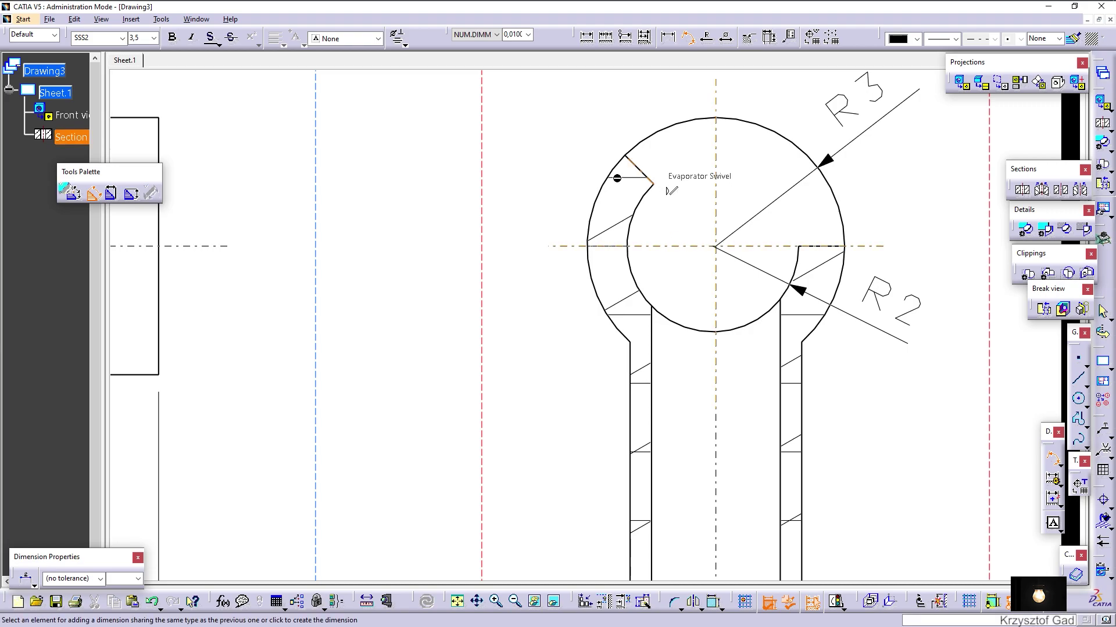
left_click(534, 167)
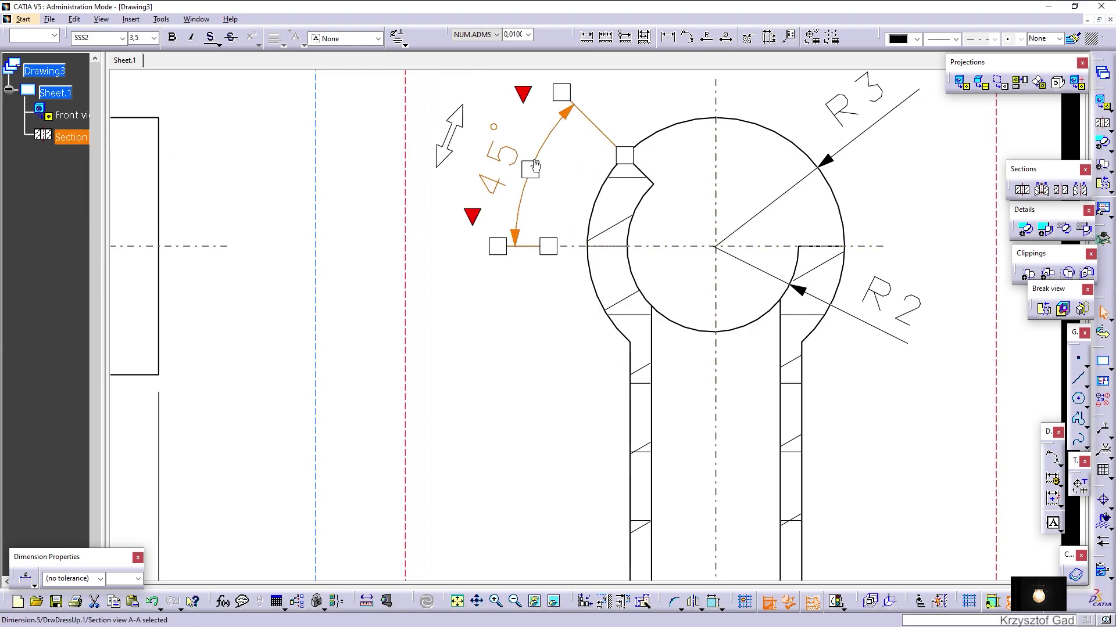
scroll(532, 163, "down", 1)
scroll(531, 158, "down", 2)
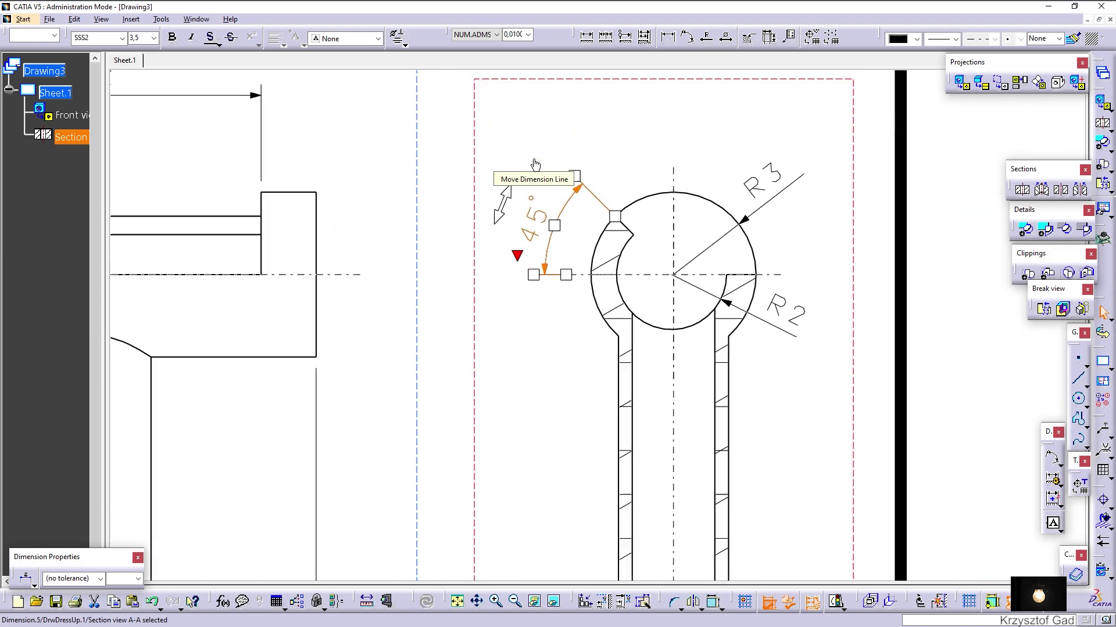
scroll(531, 158, "down", 1)
scroll(581, 148, "down", 3)
left_click(632, 169)
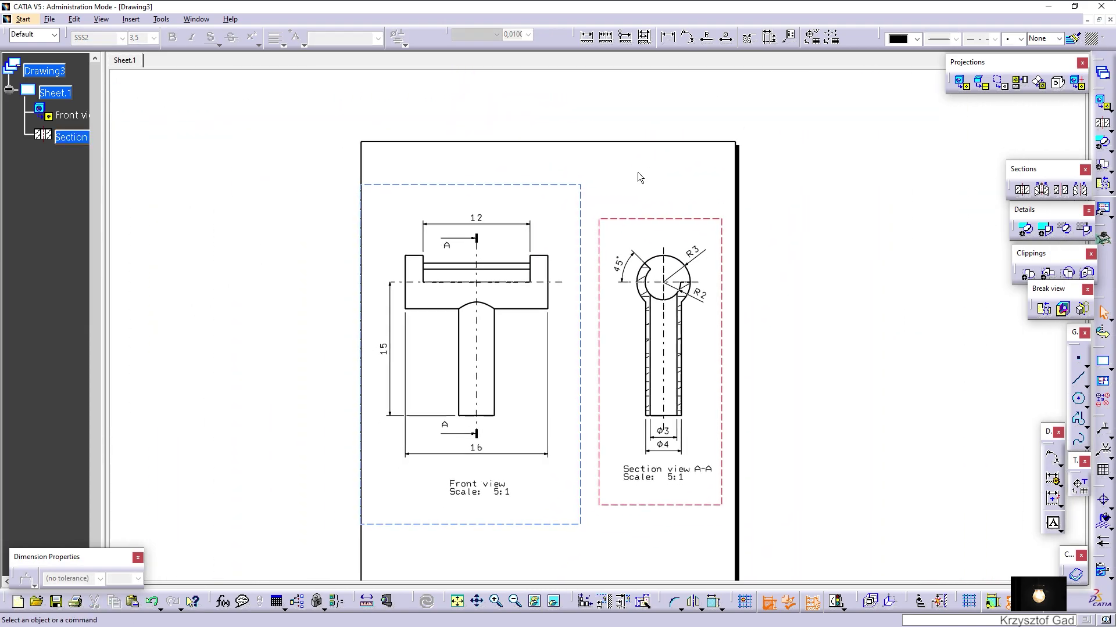
- Create the Drawing Titleblock Sample 2 frame and title block in the sheet background
scroll(635, 172, "down", 2)
left_click_drag(618, 196, 615, 199)
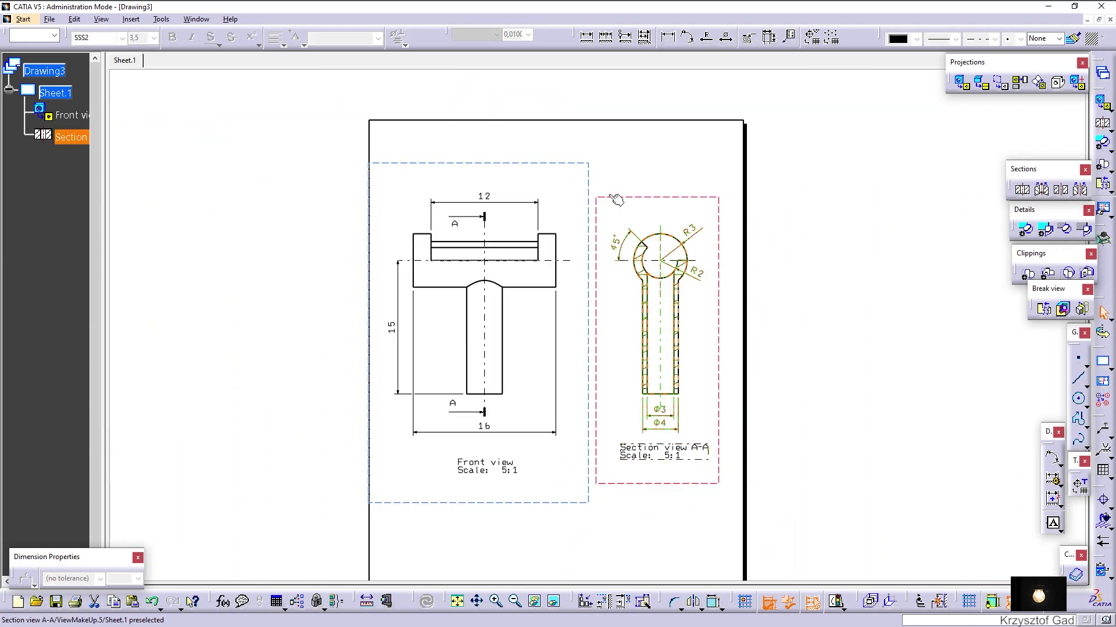
left_click(74, 19)
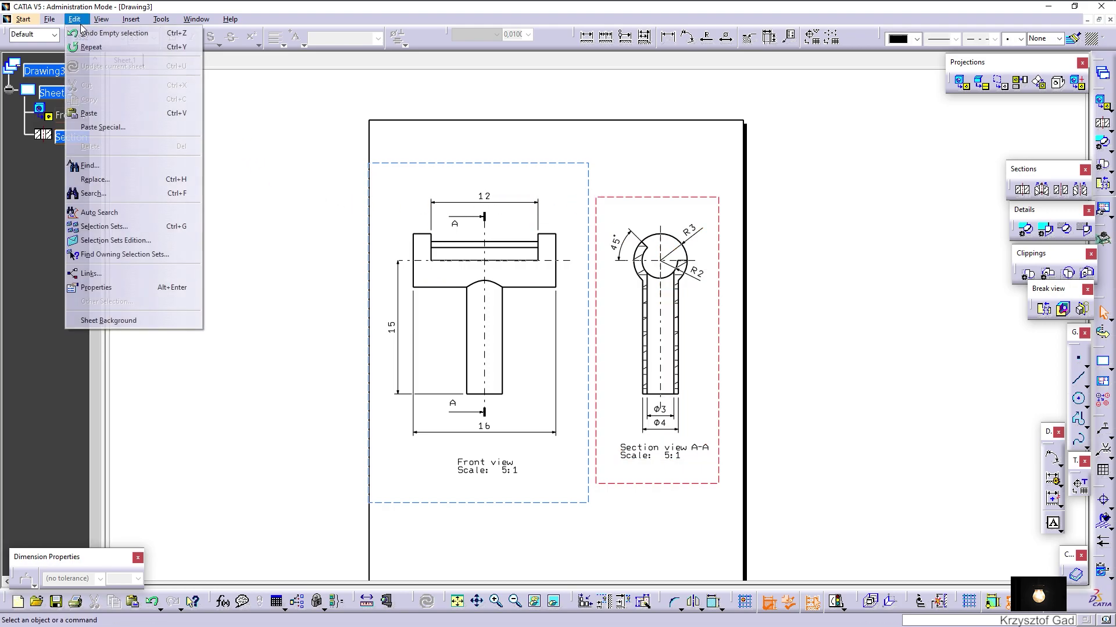
left_click(158, 315)
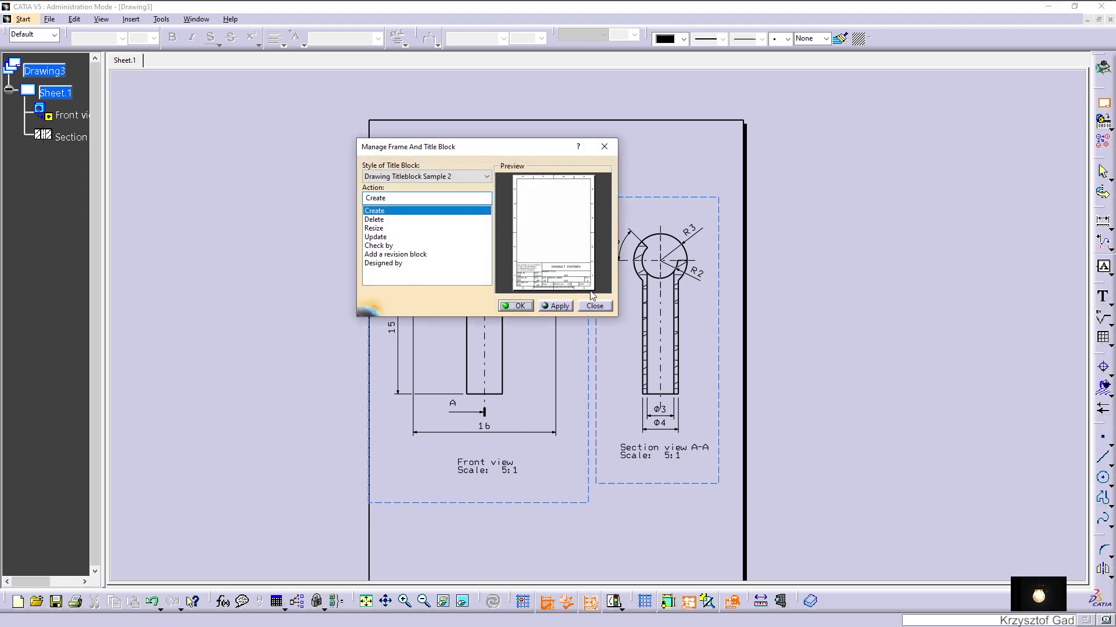
left_click(513, 304)
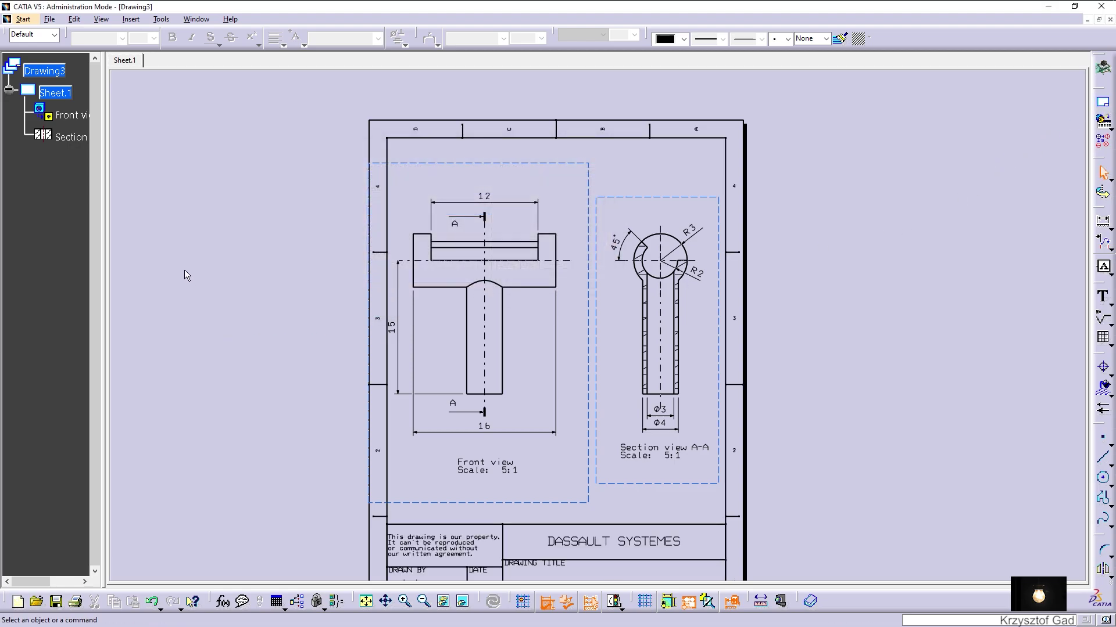
left_click(74, 19)
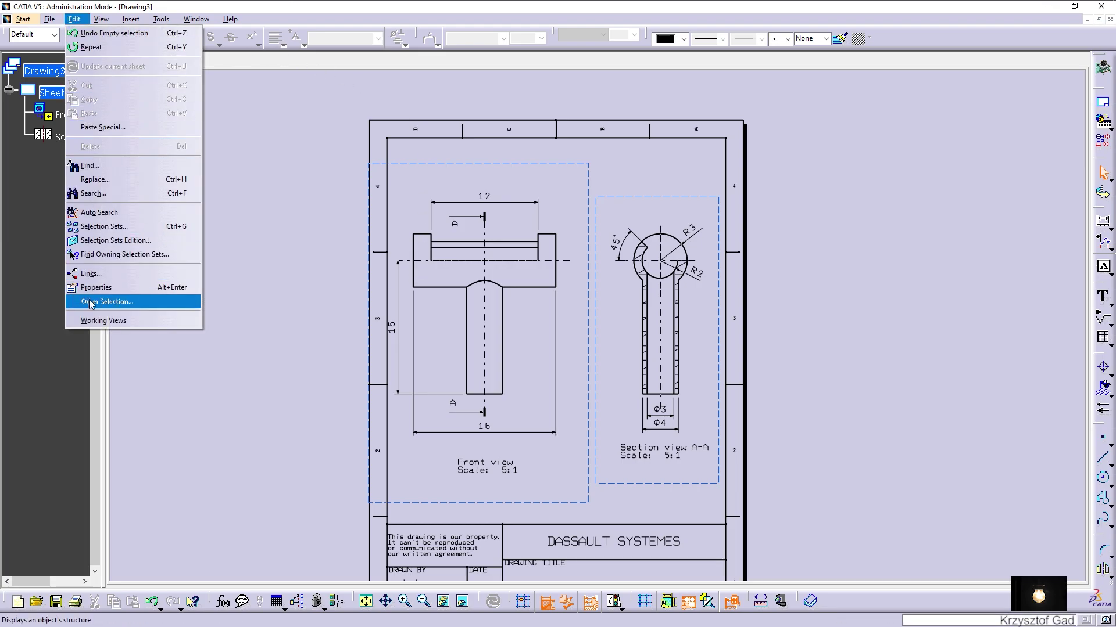
left_click(98, 323)
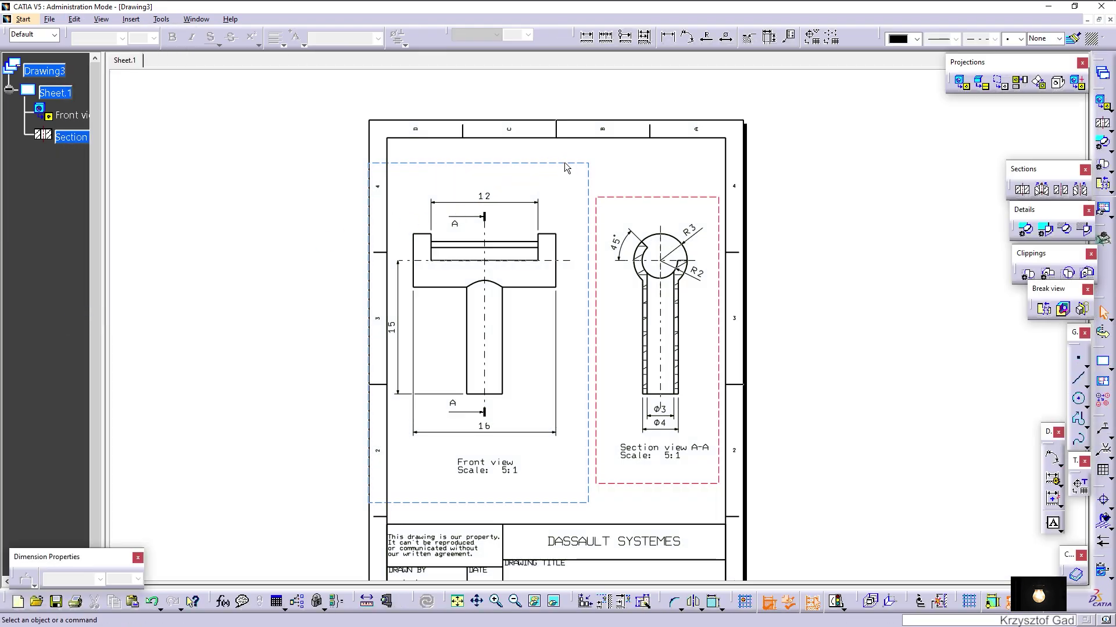
- Nudge the front and section views into place inside the frame and fit the whole sheet
left_click_drag(577, 168, 585, 167)
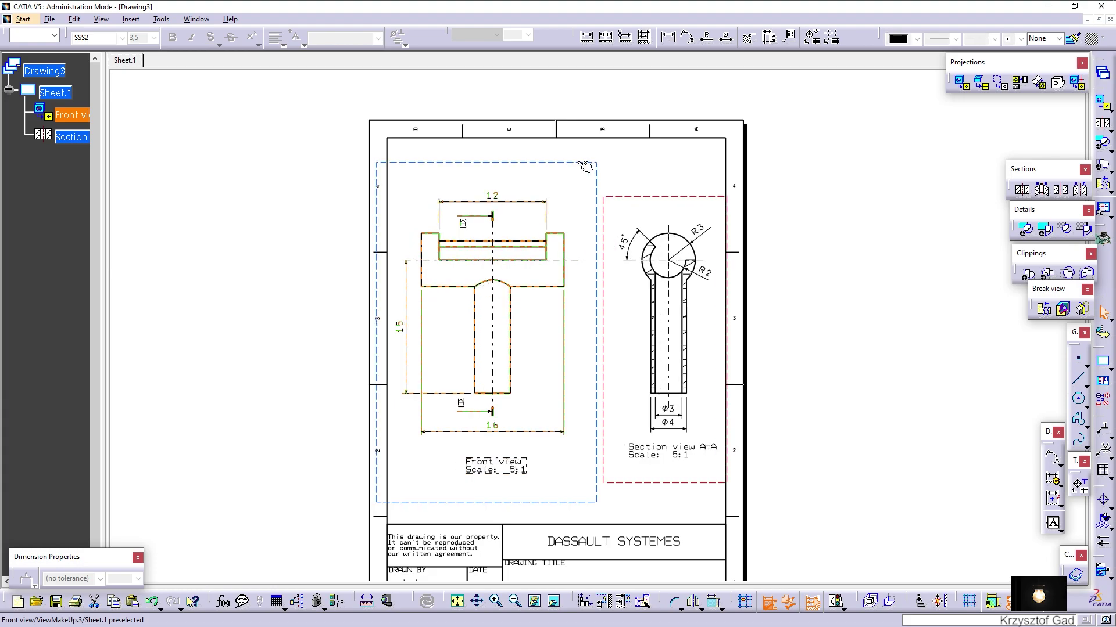
left_click_drag(661, 201, 649, 201)
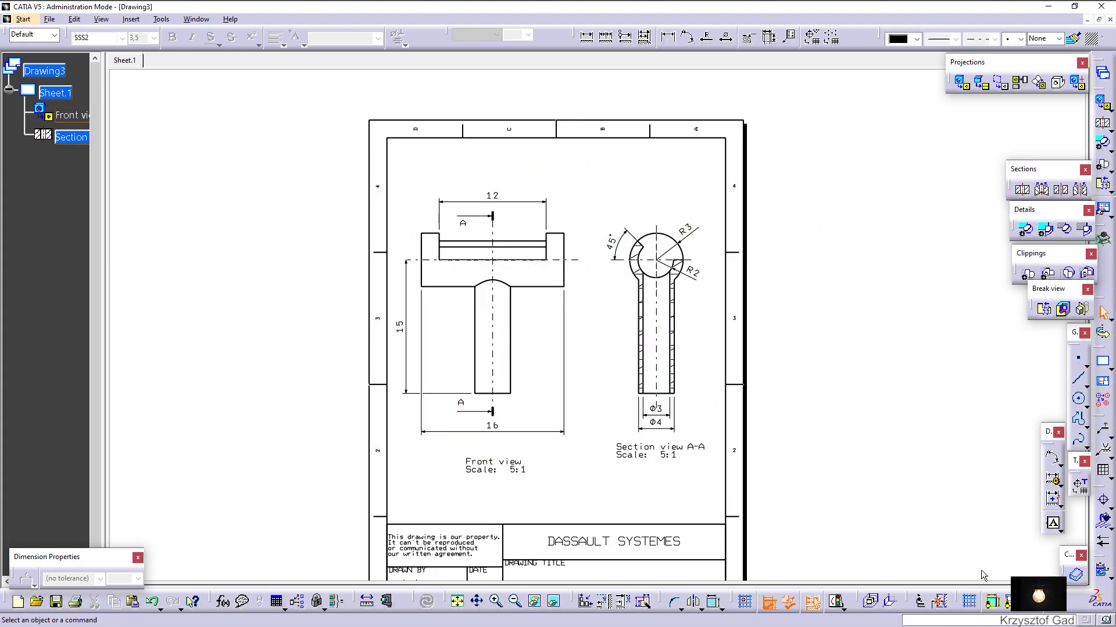
middle_click_drag(891, 422, 839, 398, "ctrl")
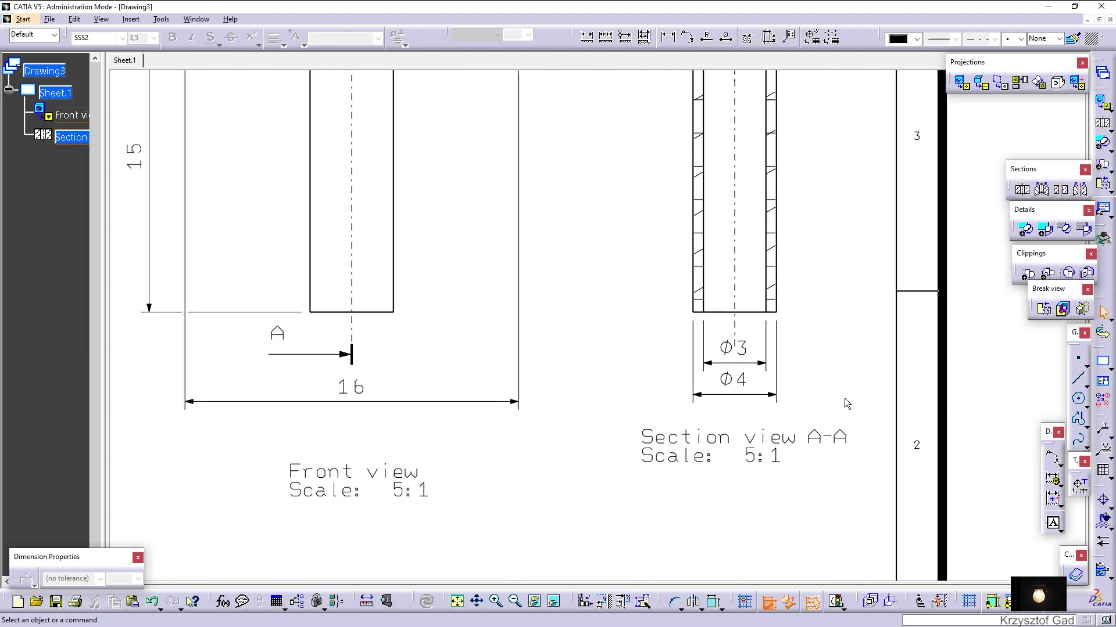
scroll(832, 395, "down", 5)
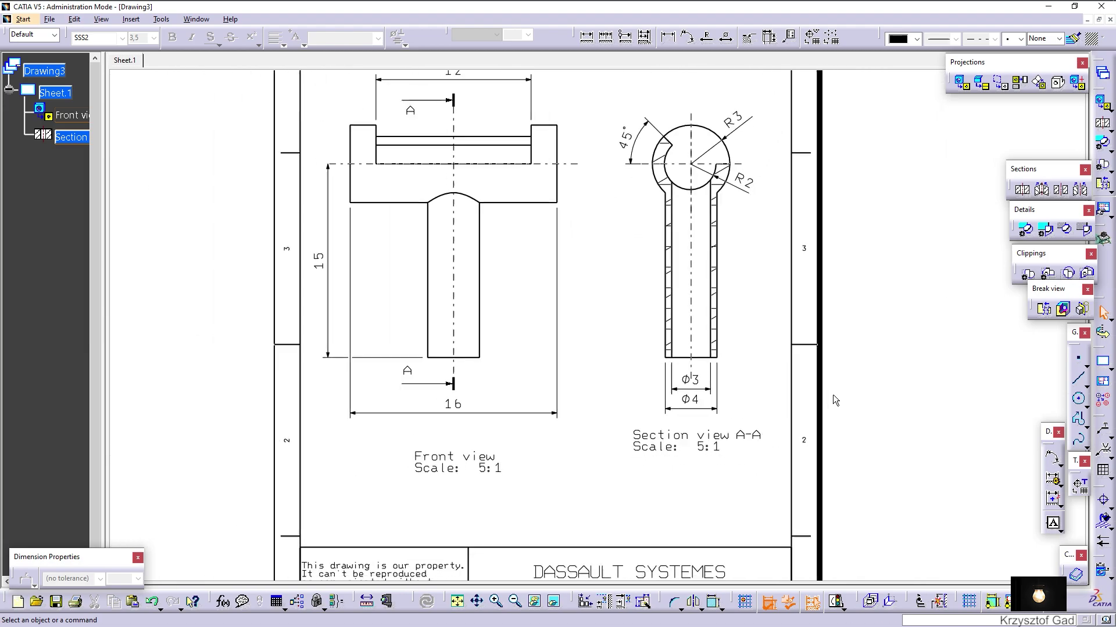
scroll(828, 393, "up", 1)
scroll(829, 393, "up", 1)
scroll(829, 392, "up", 1)
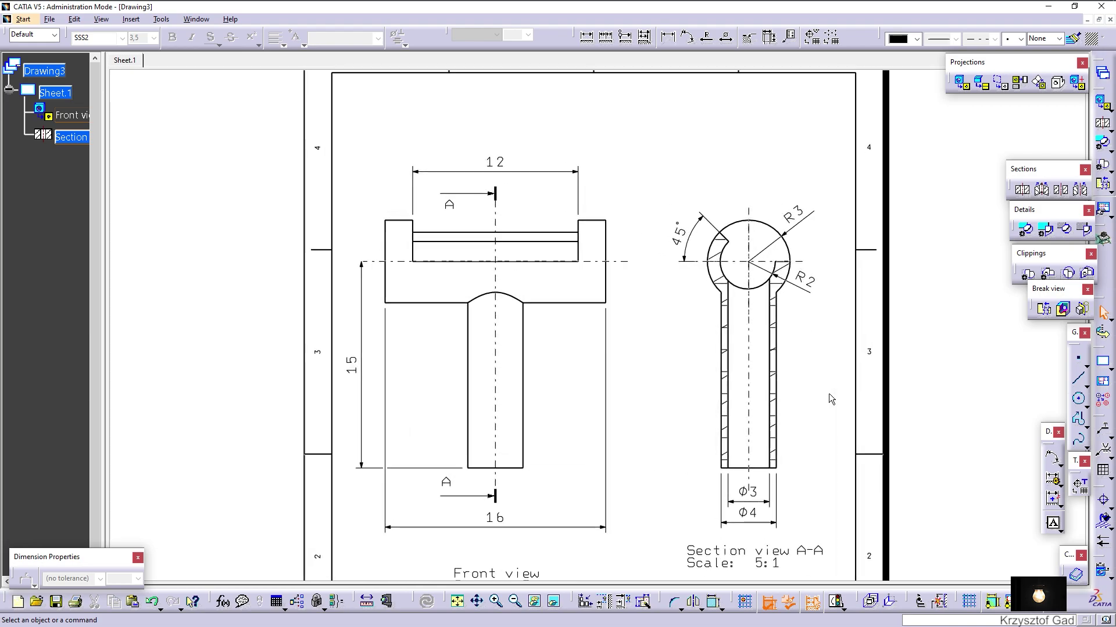
scroll(829, 393, "up", 1)
scroll(828, 392, "down", 2)
scroll(828, 393, "down", 2)
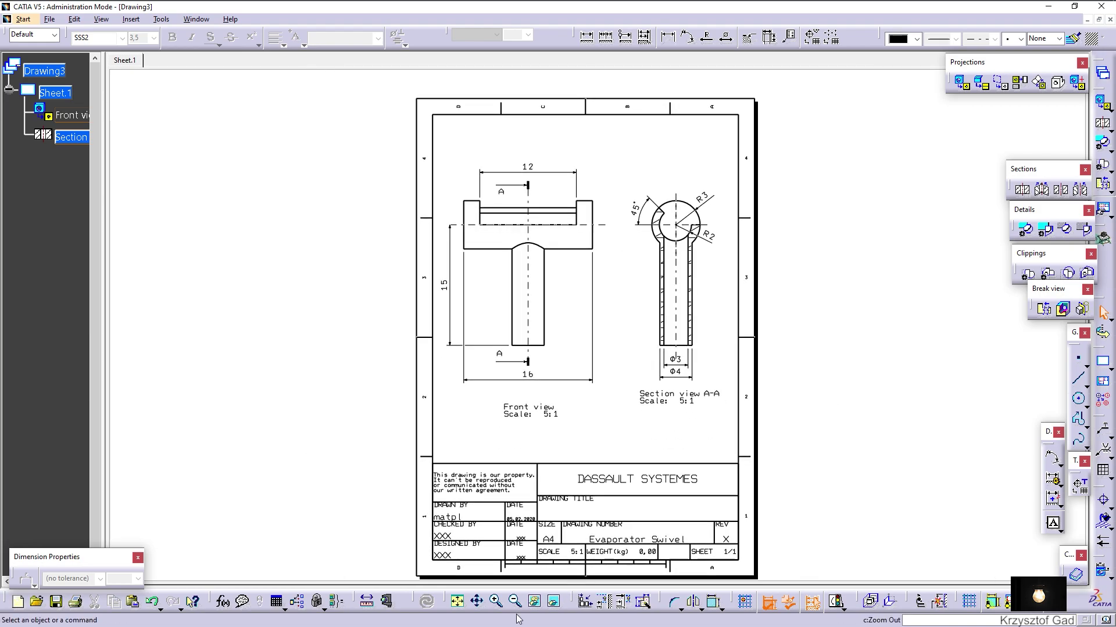
left_click(459, 604)
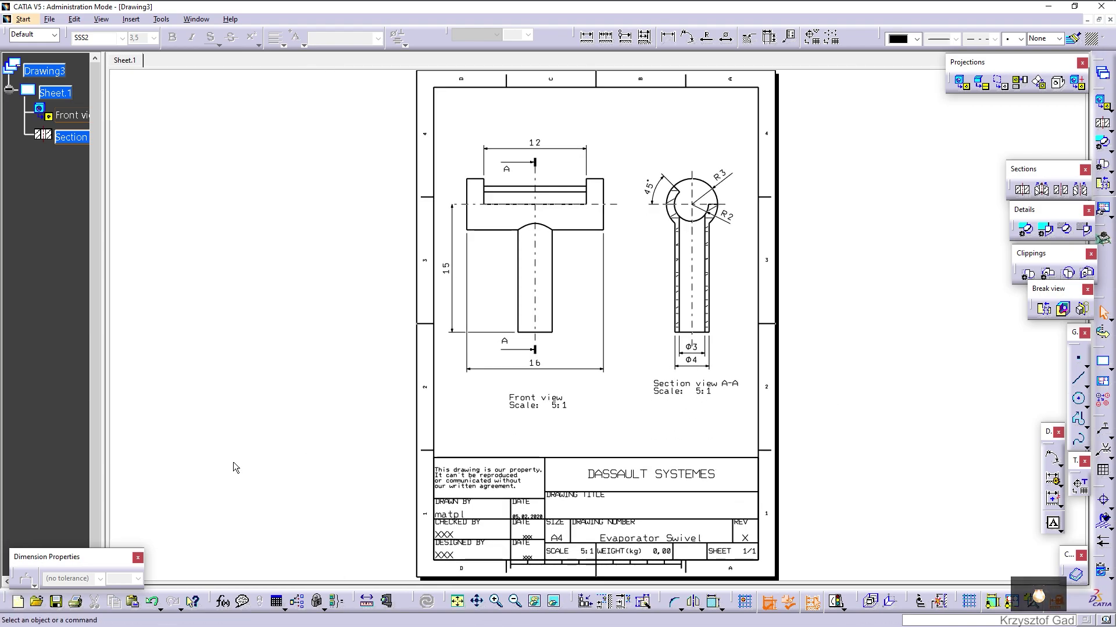